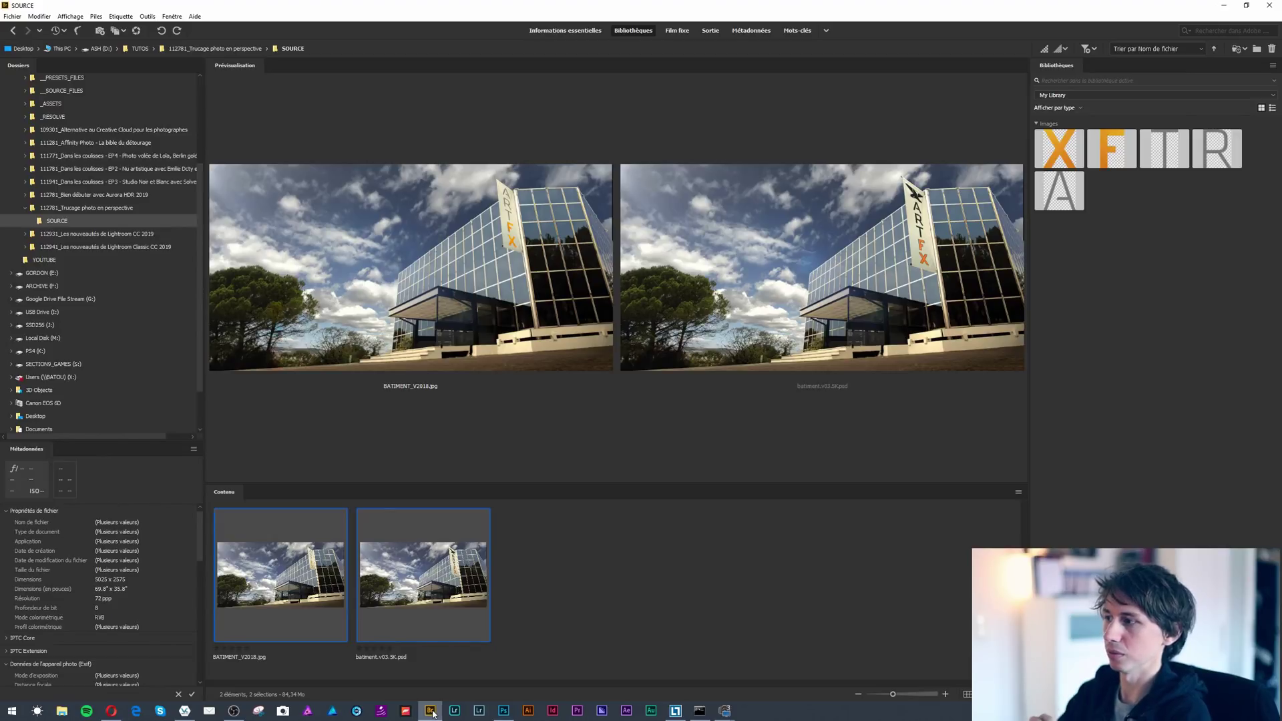
Enlarge the preview to compare the two building images, and switch to the batiment.v03.5K.psd document in Photoshop.
{"action": "left_click_drag", "start_coordinate": [1028, 444], "coordinate": [1281, 443]}
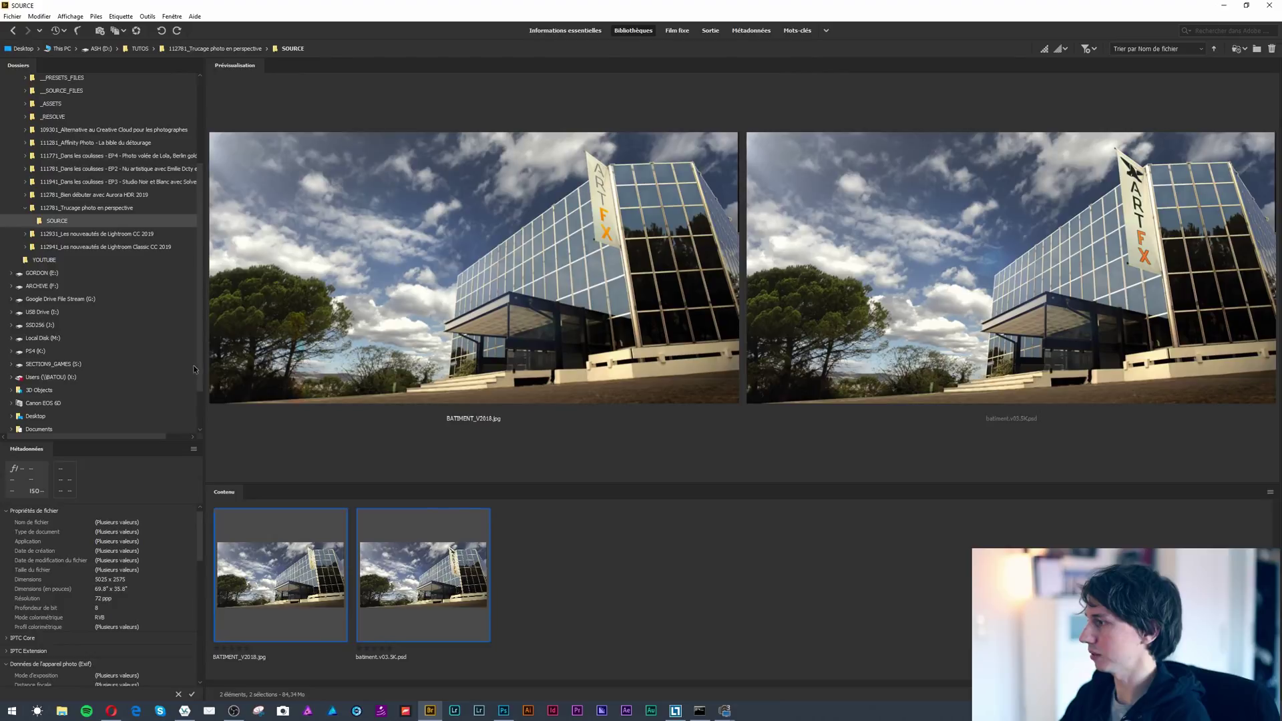
{"action": "left_click_drag", "start_coordinate": [346, 485], "coordinate": [351, 689]}
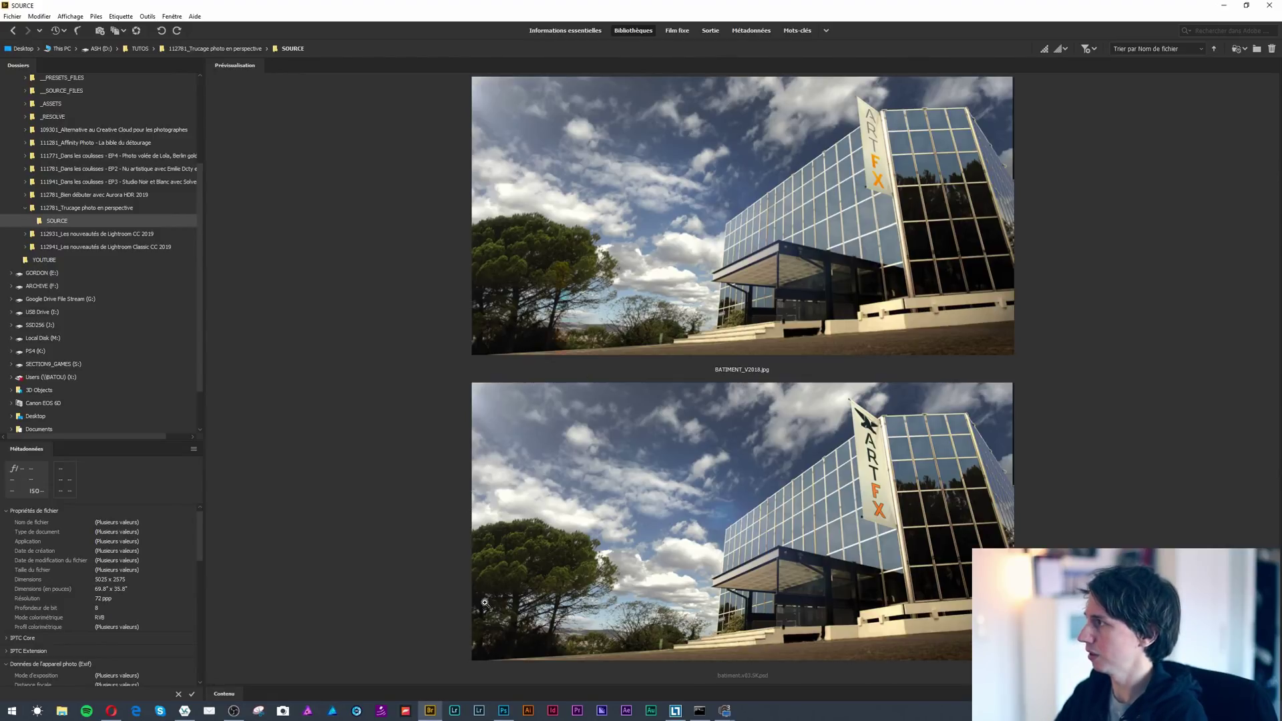
{"action": "left_click", "coordinate": [504, 711]}
{"action": "left_click", "coordinate": [364, 358]}
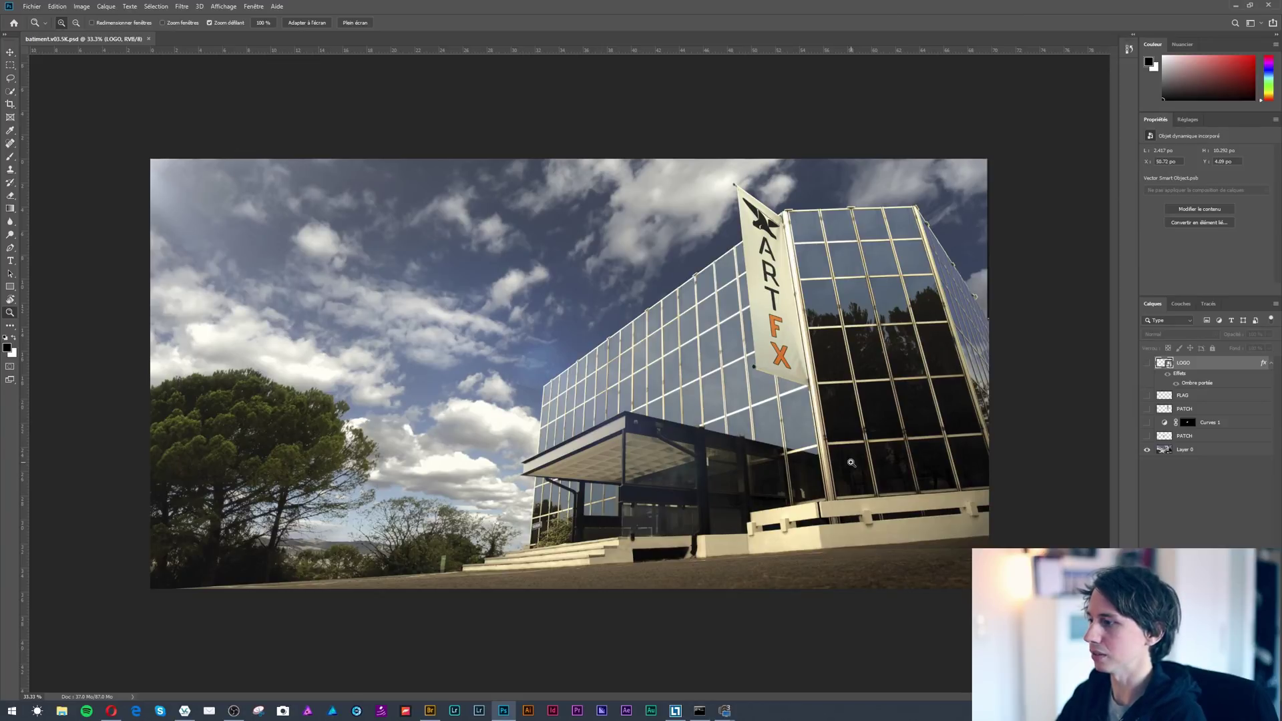
Examine the ART FX banner and the sky beside the building's roofline up close, and return to the overall picture.
{"action": "left_click_drag", "start_coordinate": [800, 233], "coordinate": [806, 284]}
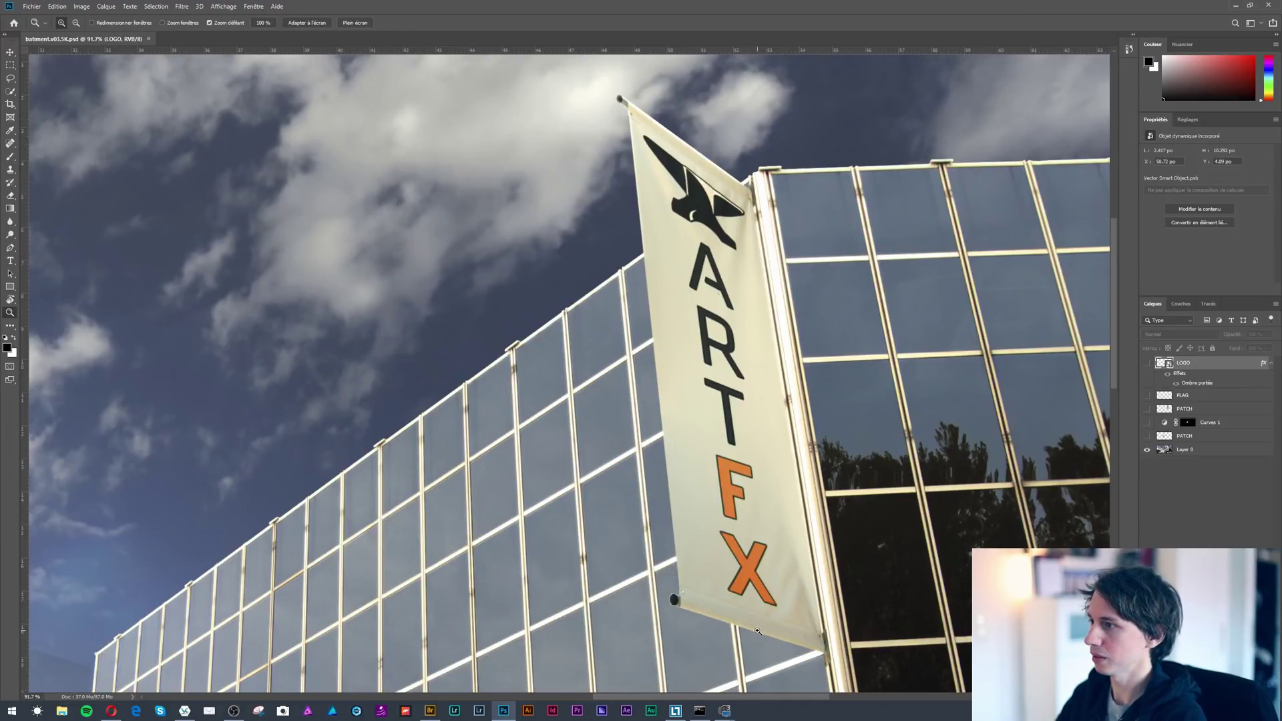
{"action": "scroll", "coordinate": [671, 592], "scroll_direction": "down", "scroll_amount": 5}
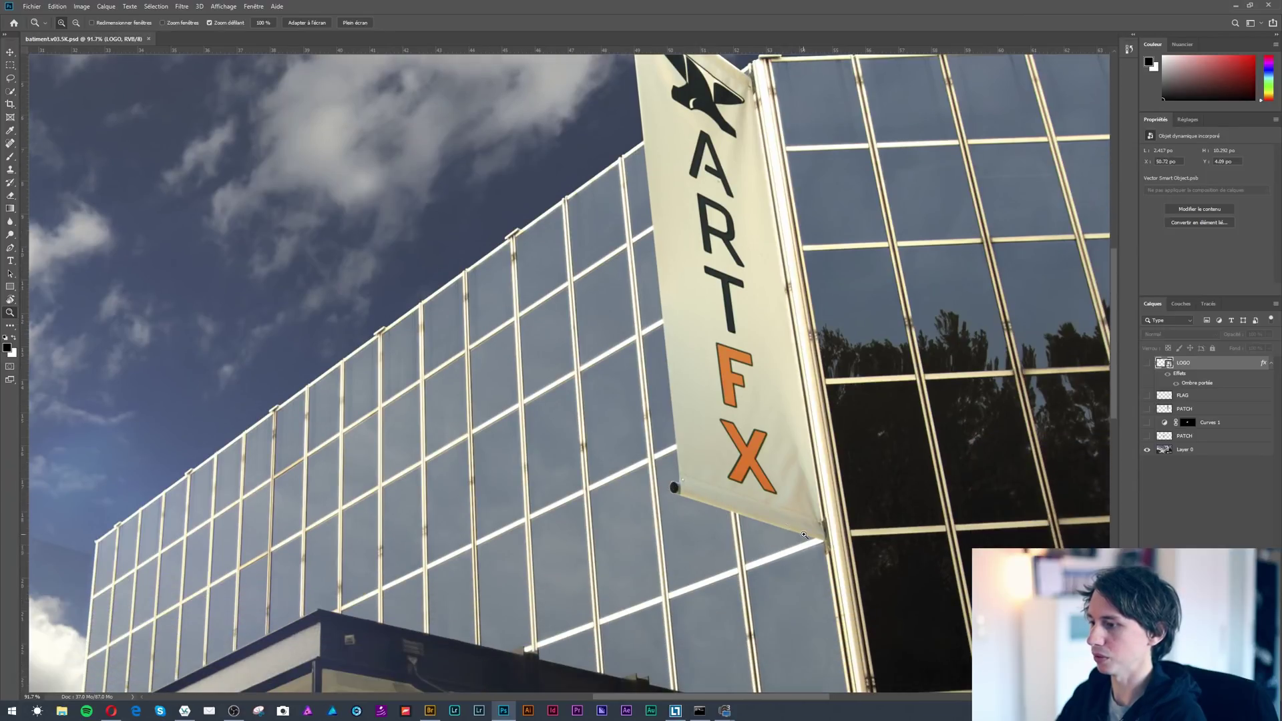
{"action": "left_click_drag", "start_coordinate": [804, 534], "coordinate": [747, 517]}
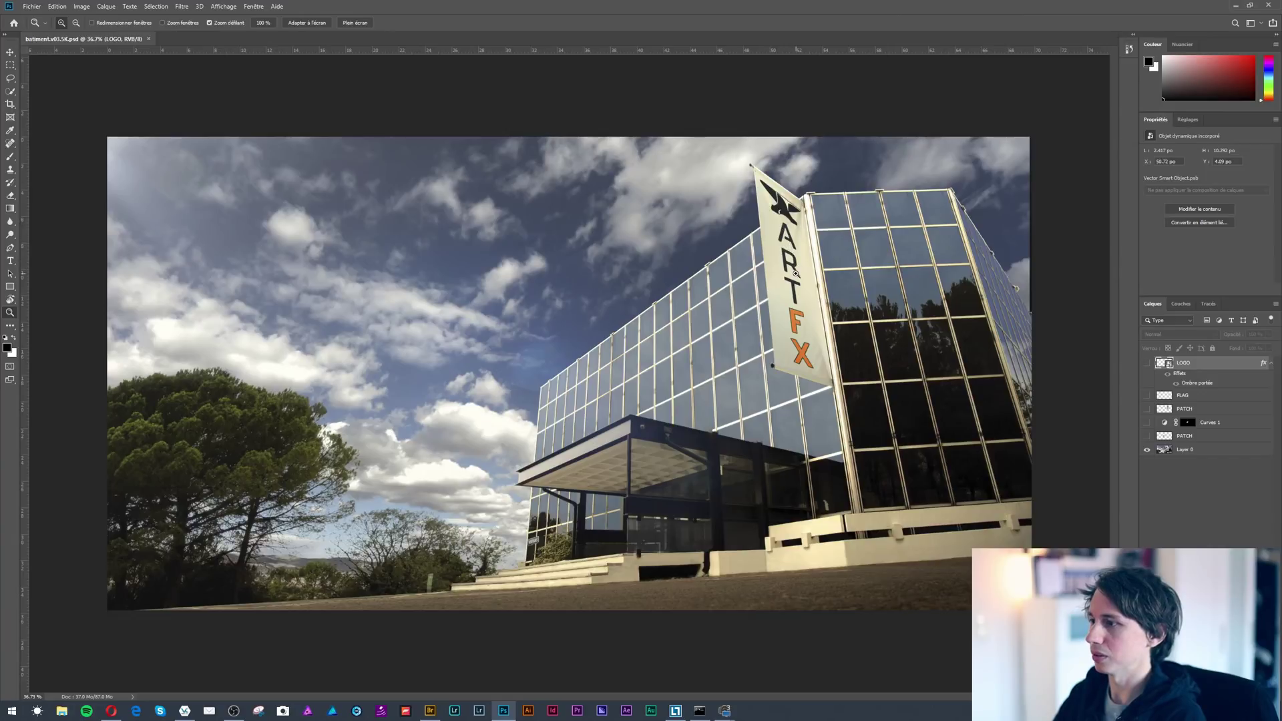
{"action": "left_click_drag", "start_coordinate": [441, 389], "coordinate": [556, 381]}
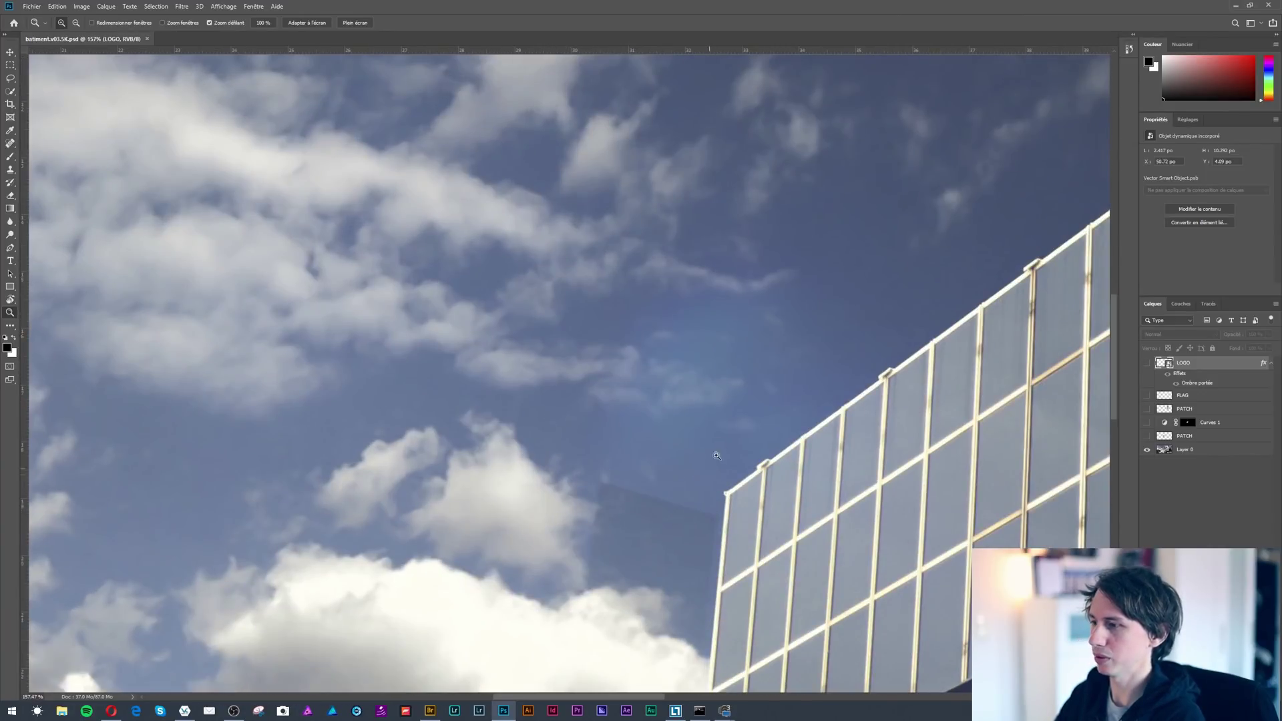
{"action": "left_click_drag", "start_coordinate": [711, 396], "coordinate": [679, 499]}
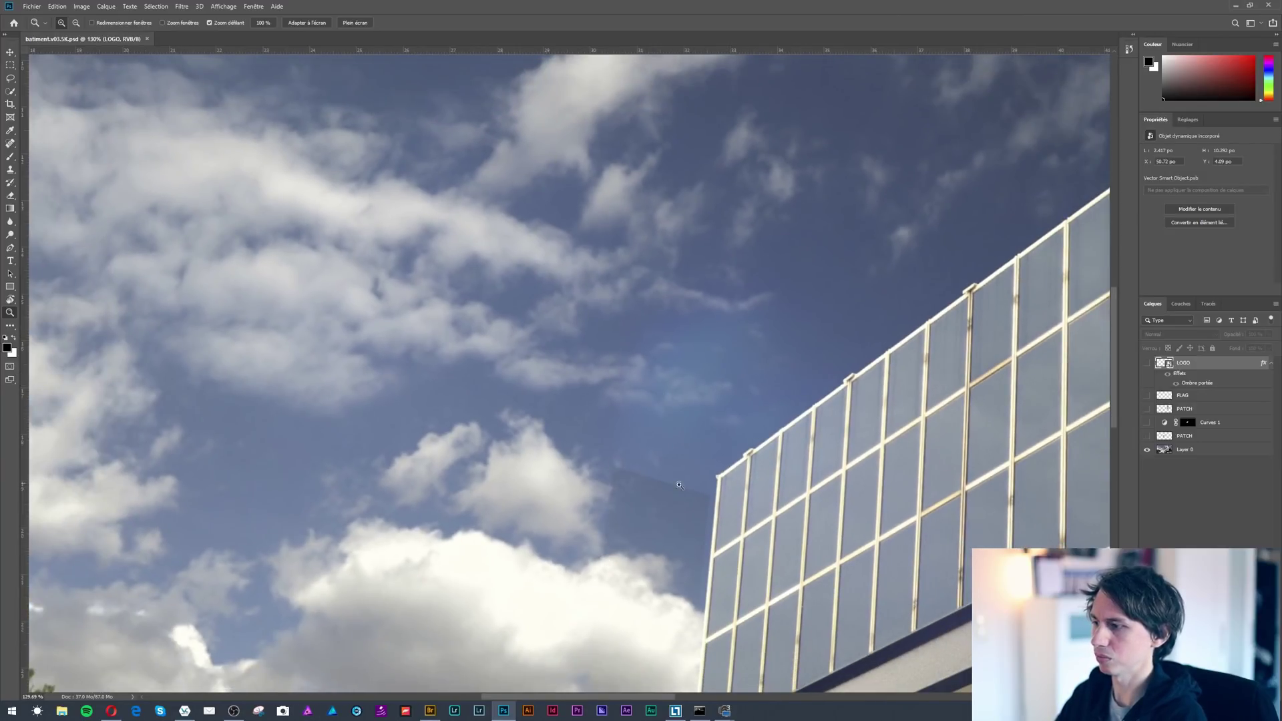
{"action": "left_click_drag", "start_coordinate": [707, 527], "coordinate": [542, 398]}
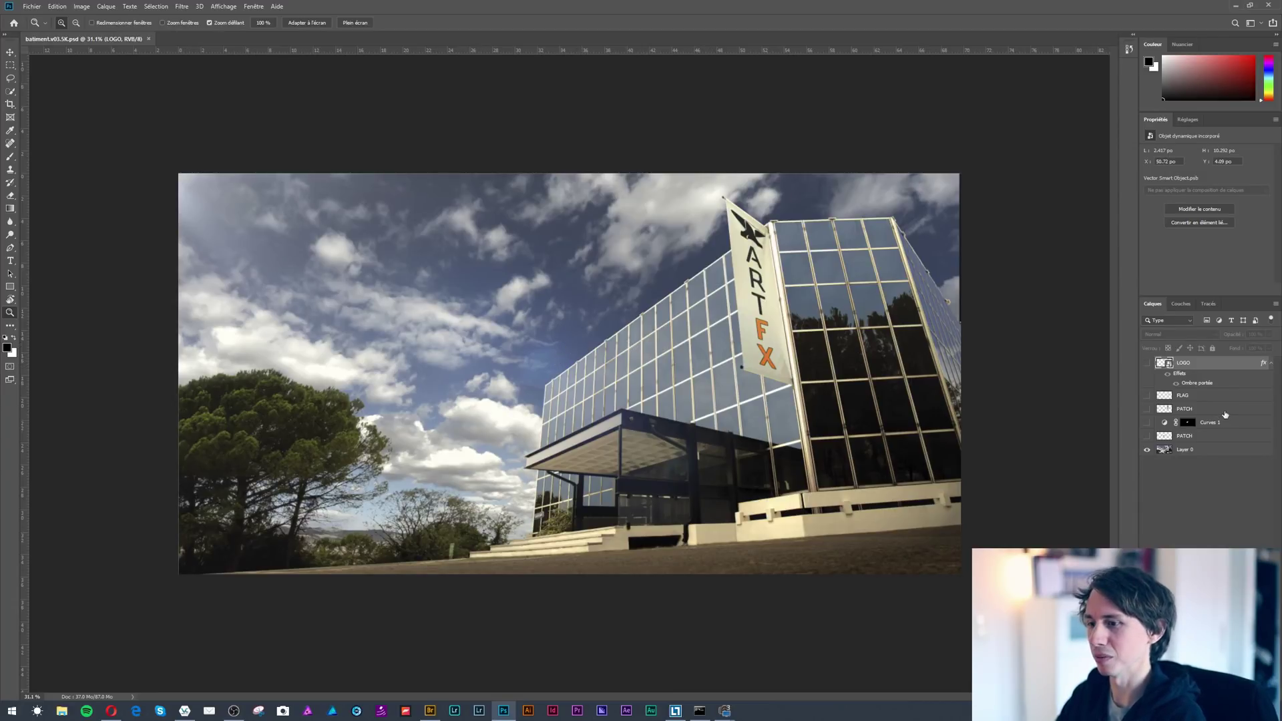
{"action": "left_click_drag", "start_coordinate": [855, 331], "coordinate": [882, 321]}
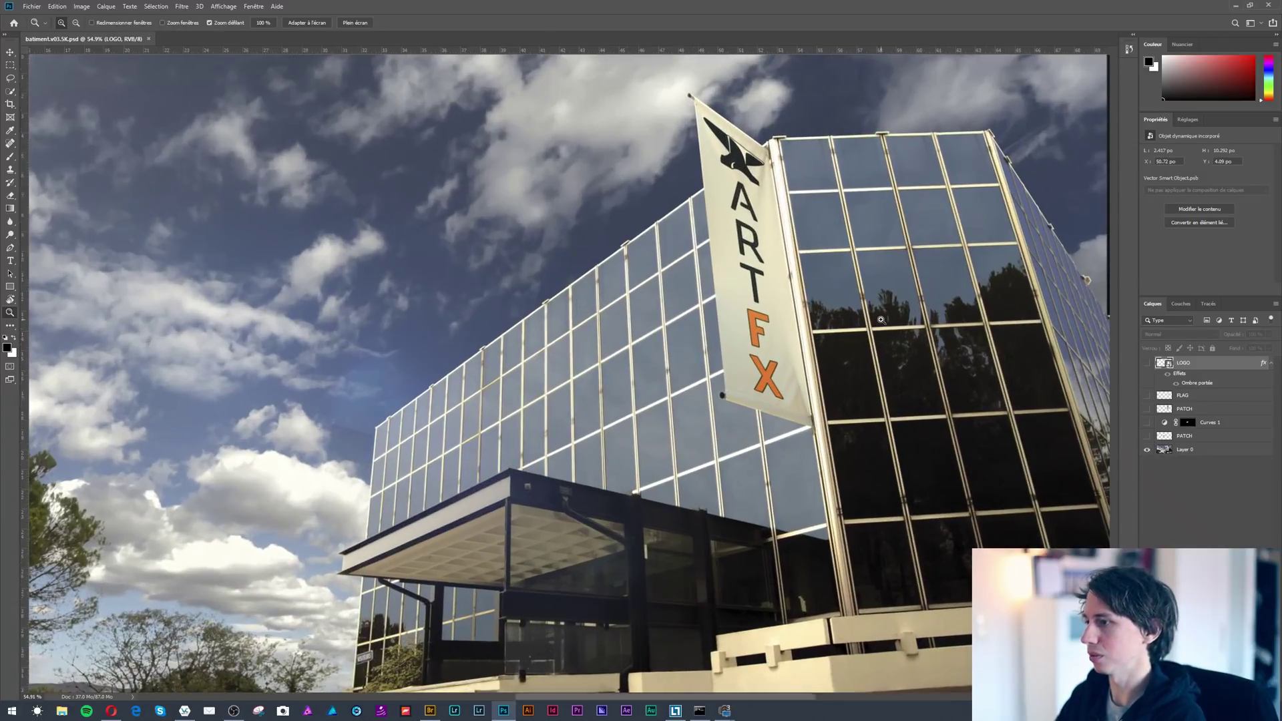
Show the lower PATCH, Curves 1, upper PATCH, FLAG and LOGO layers one after another to review each retouching stage.
{"action": "left_click", "coordinate": [1148, 436]}
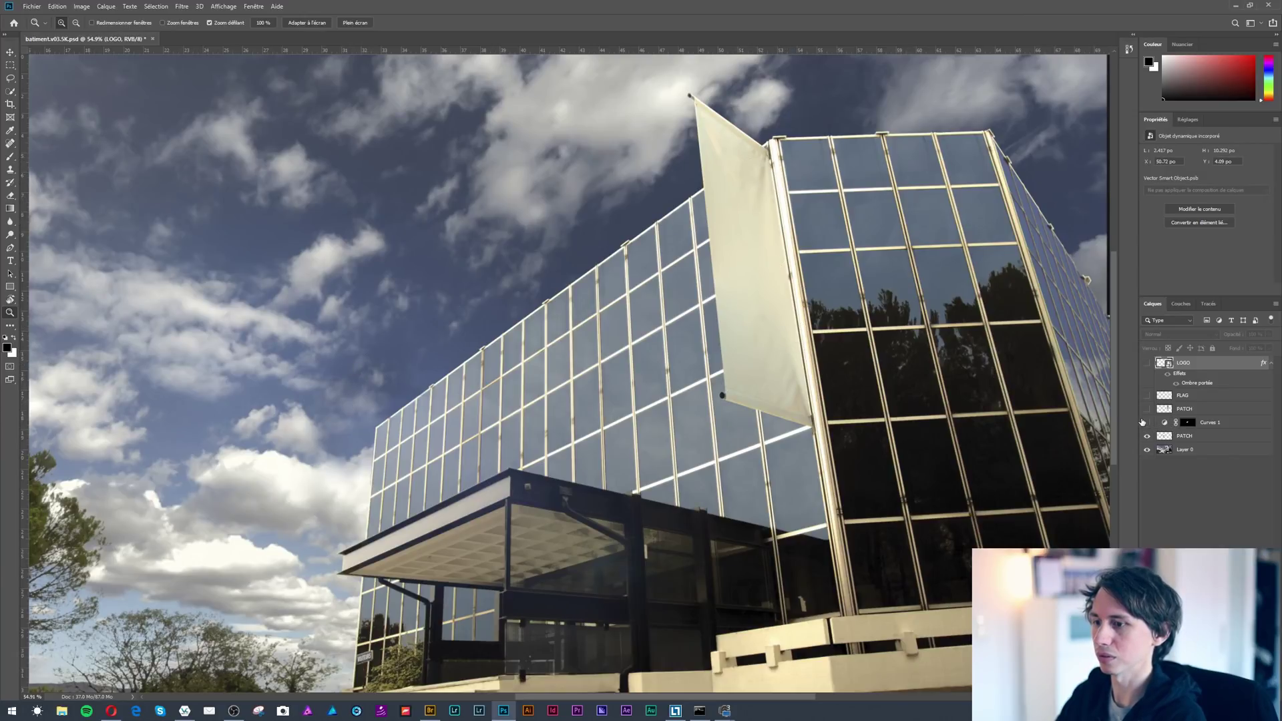
{"action": "left_click", "coordinate": [1146, 425]}
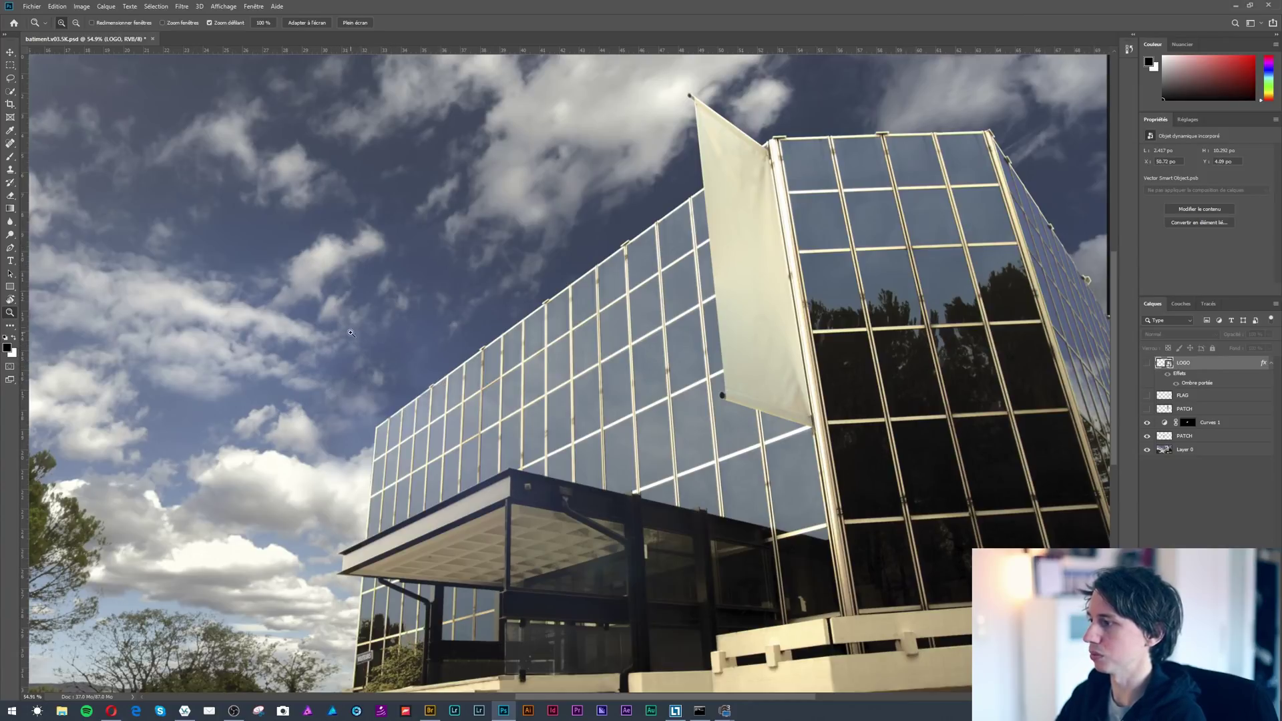
{"action": "left_click", "coordinate": [1147, 423]}
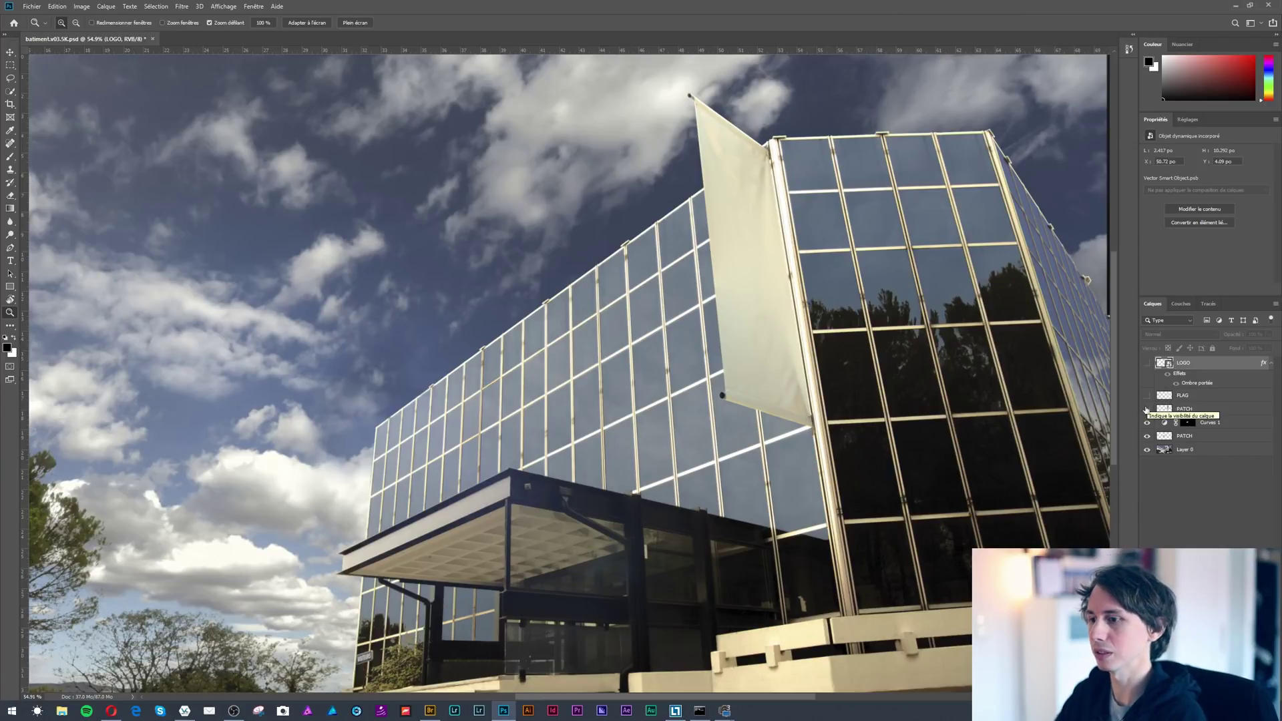
{"action": "left_click", "coordinate": [1148, 409]}
{"action": "left_click", "coordinate": [1147, 409]}
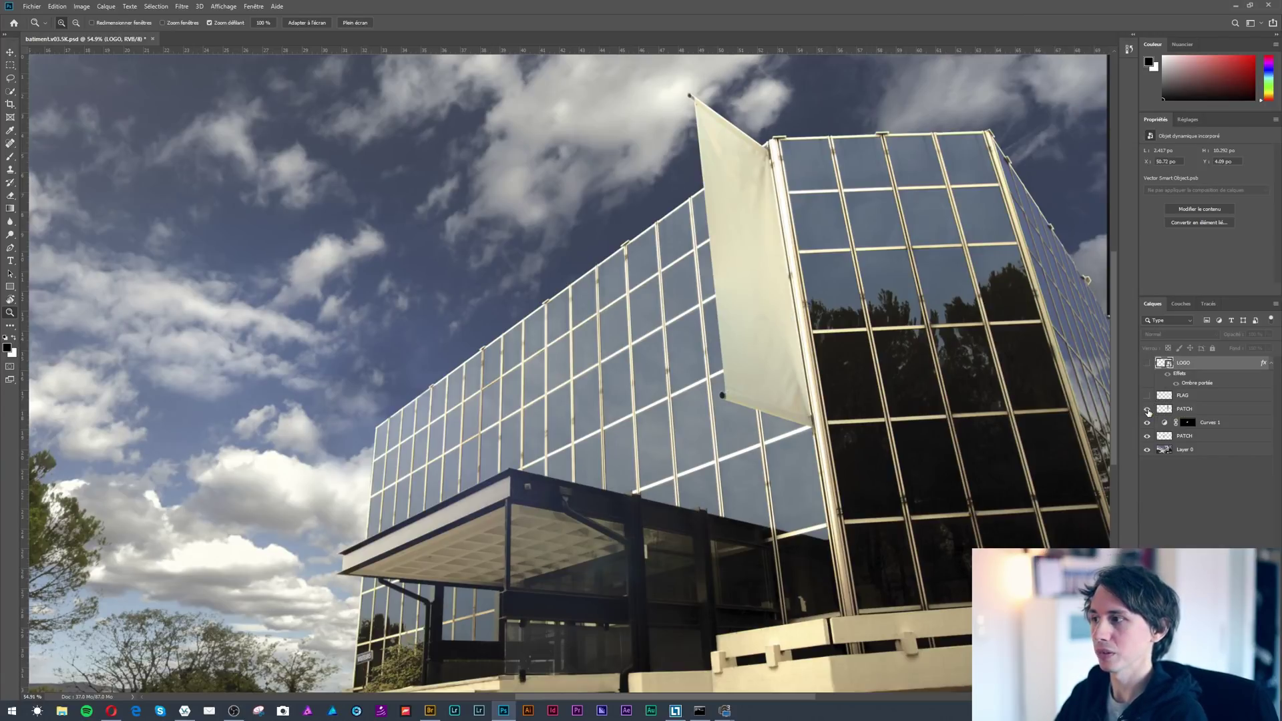
{"action": "left_click", "coordinate": [1147, 410]}
{"action": "scroll", "coordinate": [822, 372], "scroll_direction": "up", "scroll_amount": 2}
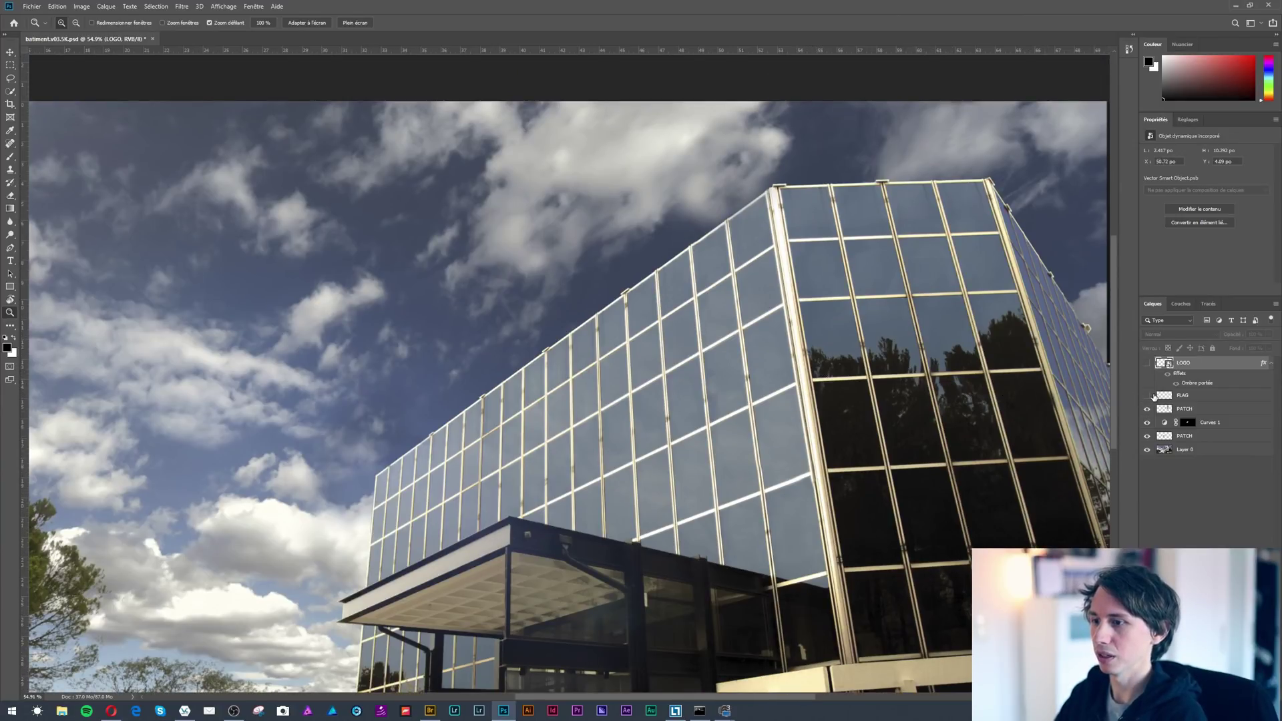
{"action": "left_click", "coordinate": [1147, 396]}
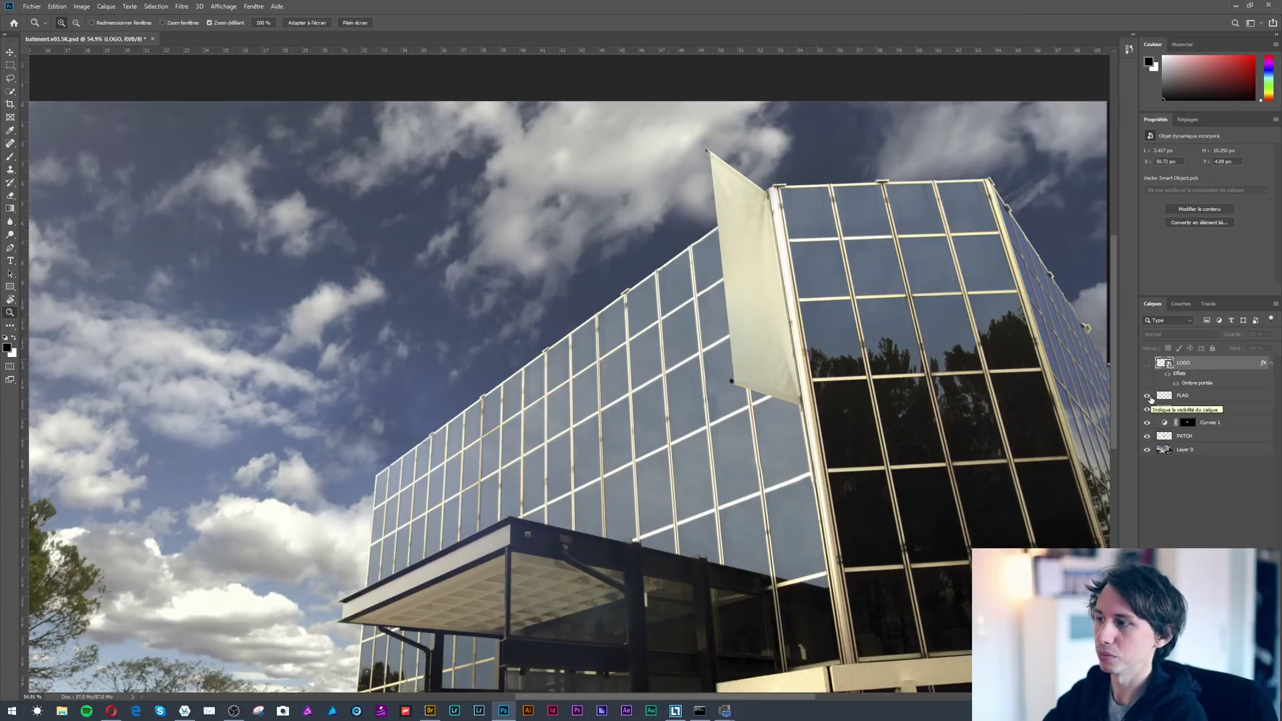
{"action": "left_click", "coordinate": [1147, 363]}
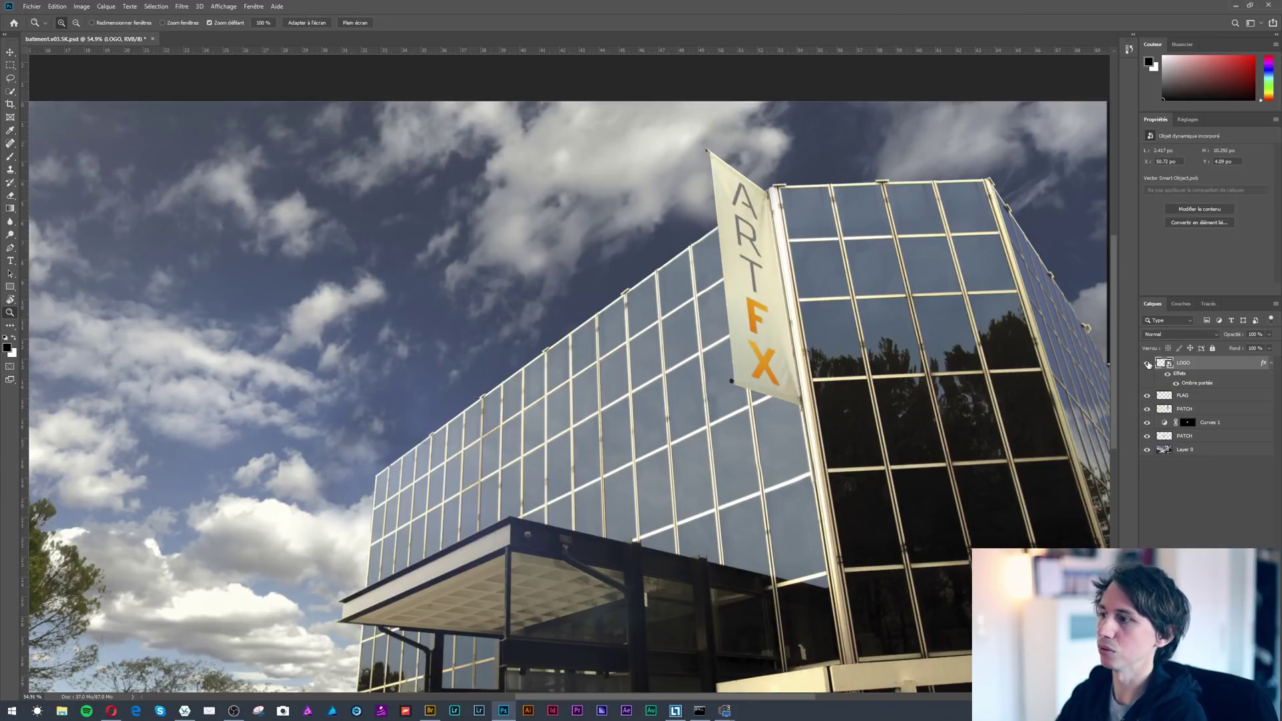
Open the LOGO layer's smart object to view its vertical ART FX letters, and close it again.
{"action": "double_click", "coordinate": [1166, 364]}
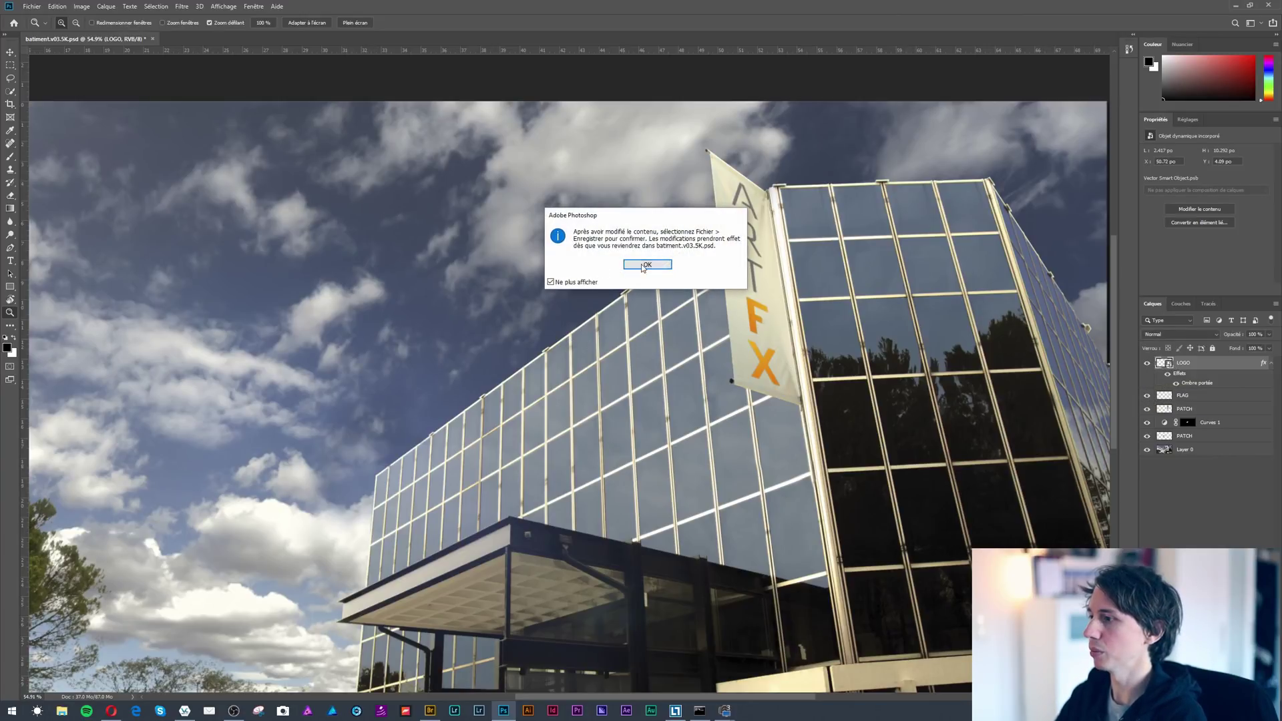
{"action": "left_click", "coordinate": [645, 265]}
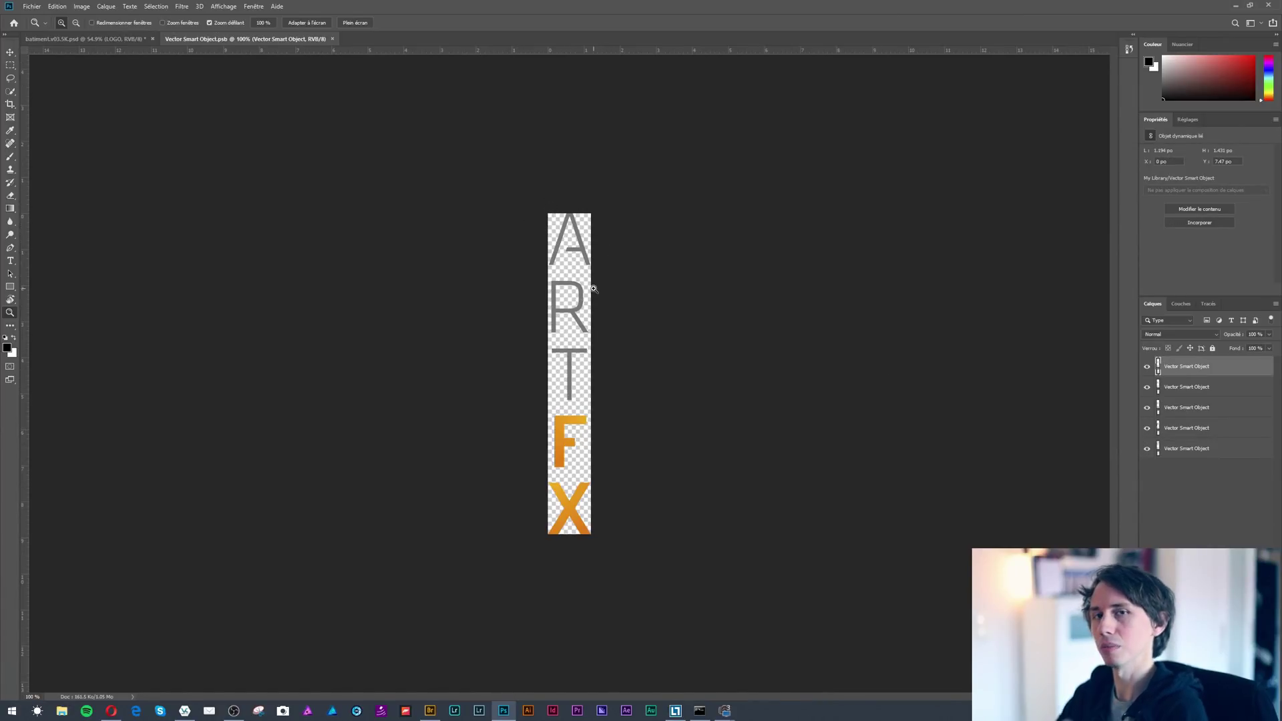
{"action": "left_click", "coordinate": [332, 39]}
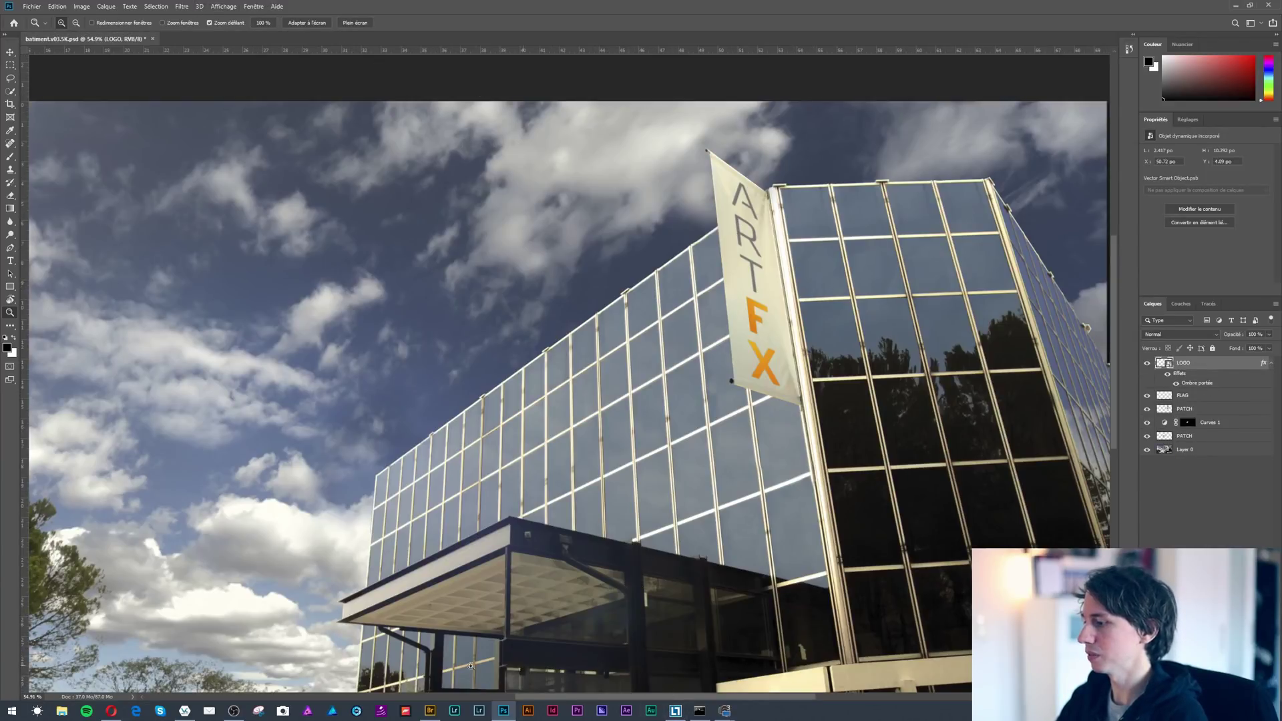
Switch to Bridge, reveal the My Library images and preview the individual ART FX letter graphics.
{"action": "left_click", "coordinate": [428, 711]}
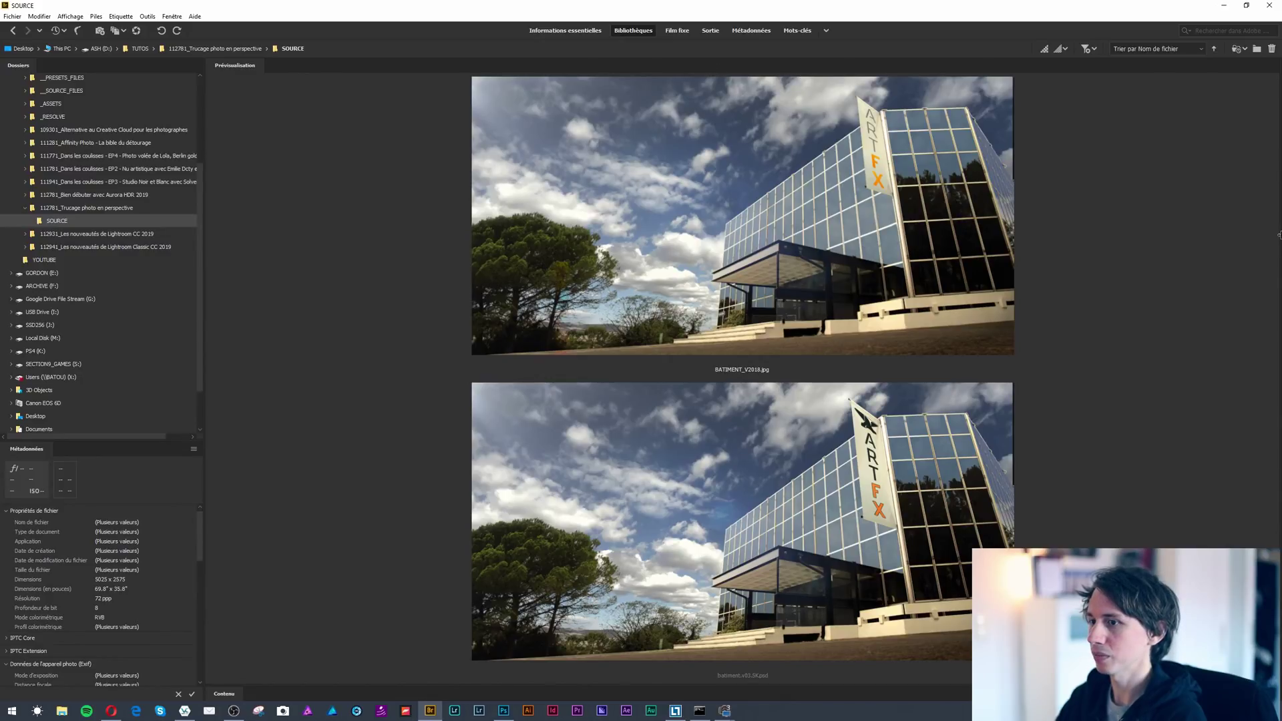
{"action": "left_click_drag", "start_coordinate": [1279, 235], "coordinate": [1060, 246]}
{"action": "left_click", "coordinate": [1133, 151]}
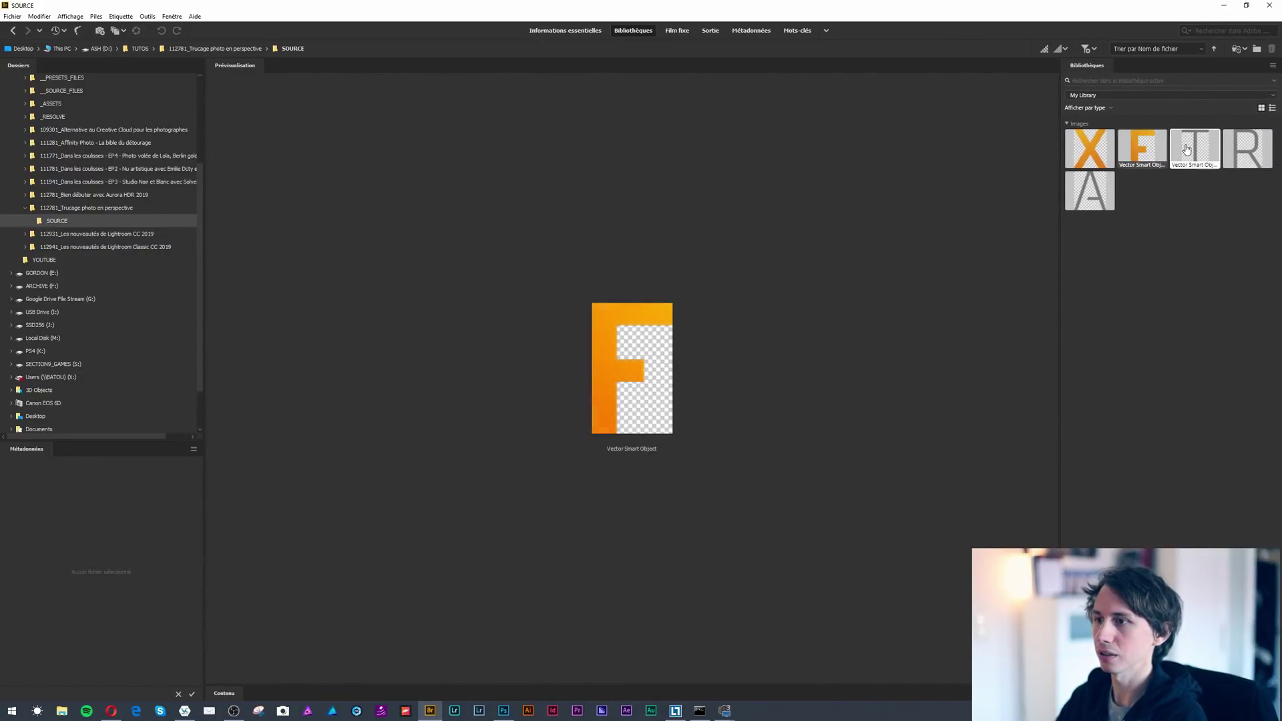
{"action": "key", "text": "Right"}
{"action": "key", "text": "Right"}
{"action": "left_click", "coordinate": [1101, 157]}
{"action": "left_click", "coordinate": [1098, 188]}
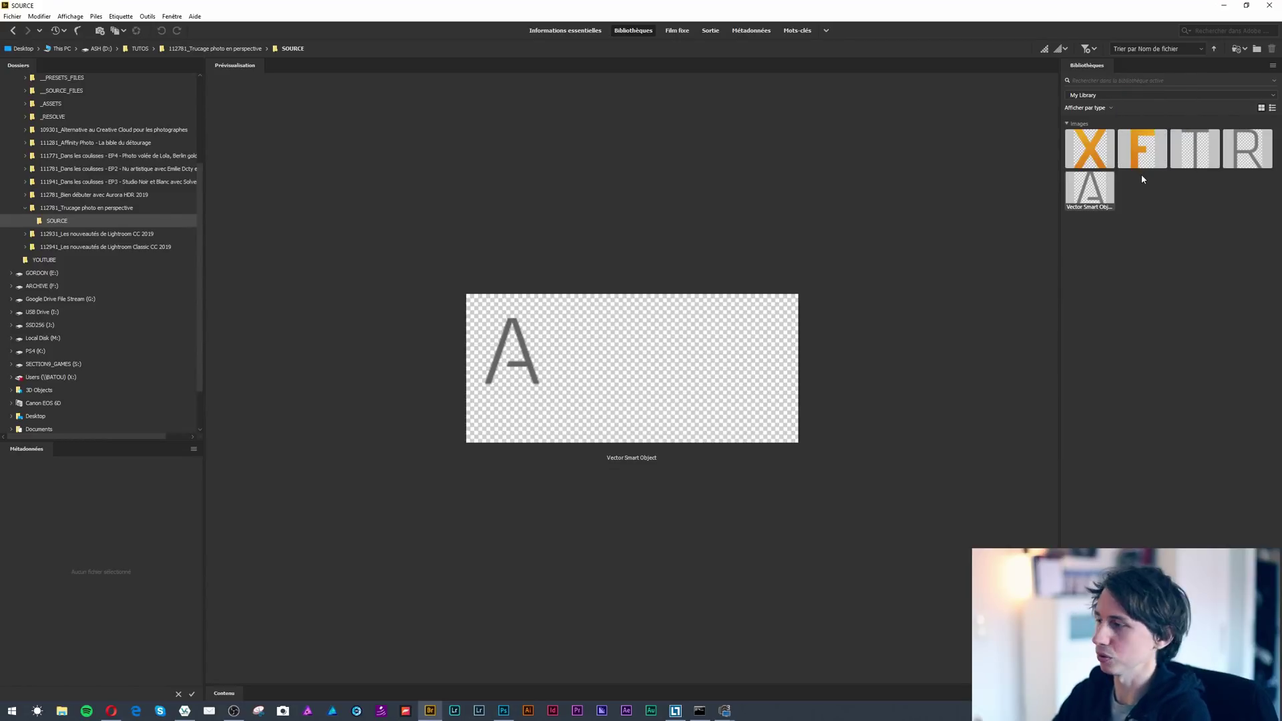
Switch back to Photoshop and hide every layer above Layer 0.
{"action": "left_click", "coordinate": [504, 710]}
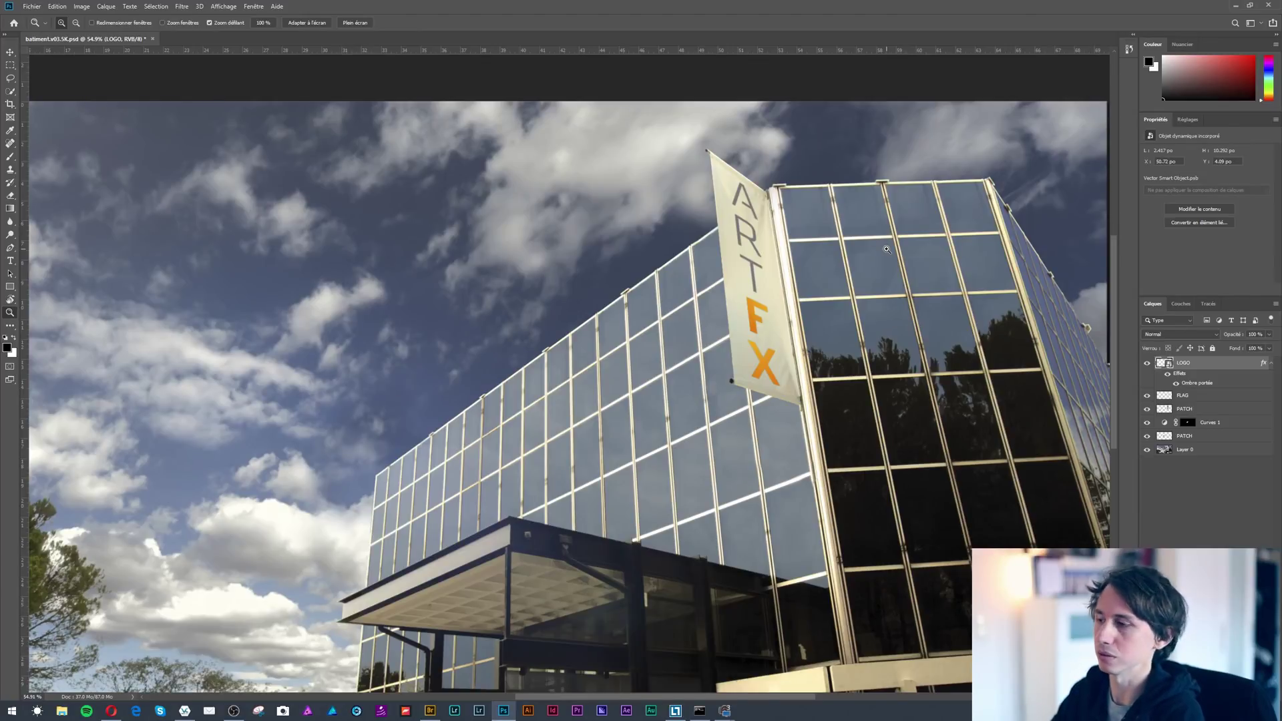
{"action": "scroll", "coordinate": [392, 431], "scroll_direction": "down", "scroll_amount": 5}
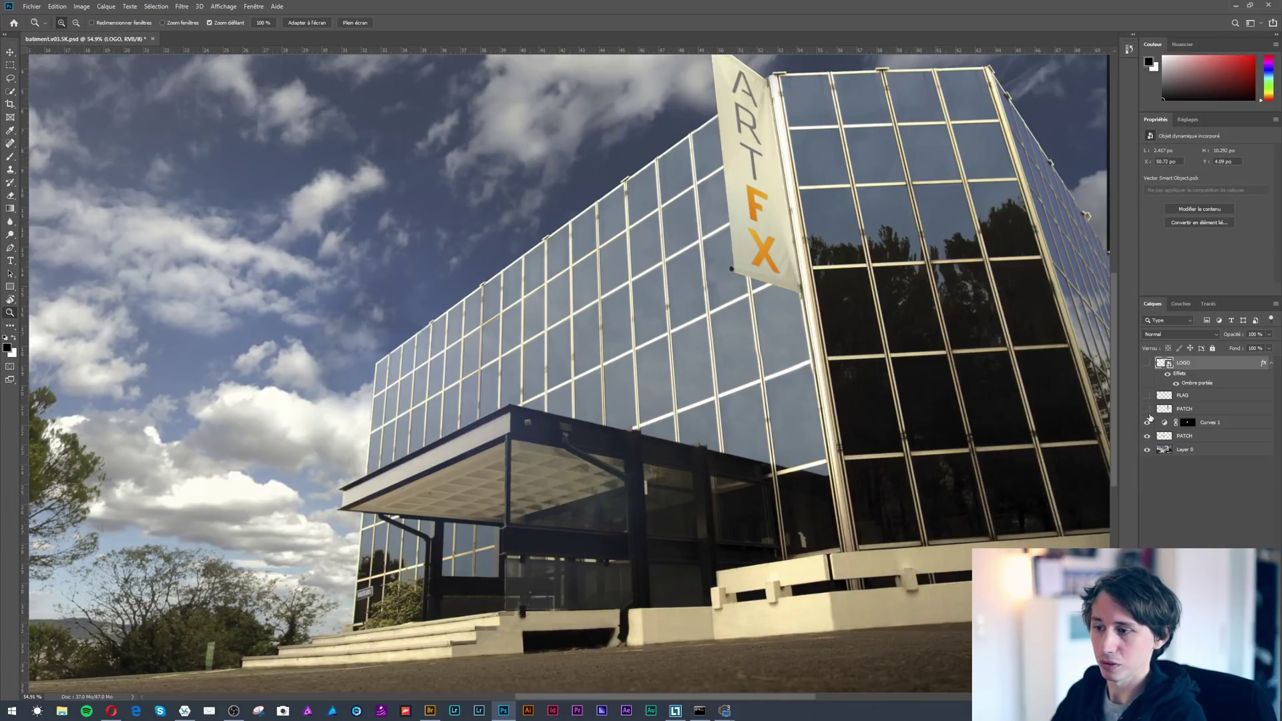
{"action": "left_click", "coordinate": [1169, 450]}
Group all the layers from the lower PATCH up to LOGO and name the group V1.
{"action": "left_click", "coordinate": [1204, 438]}
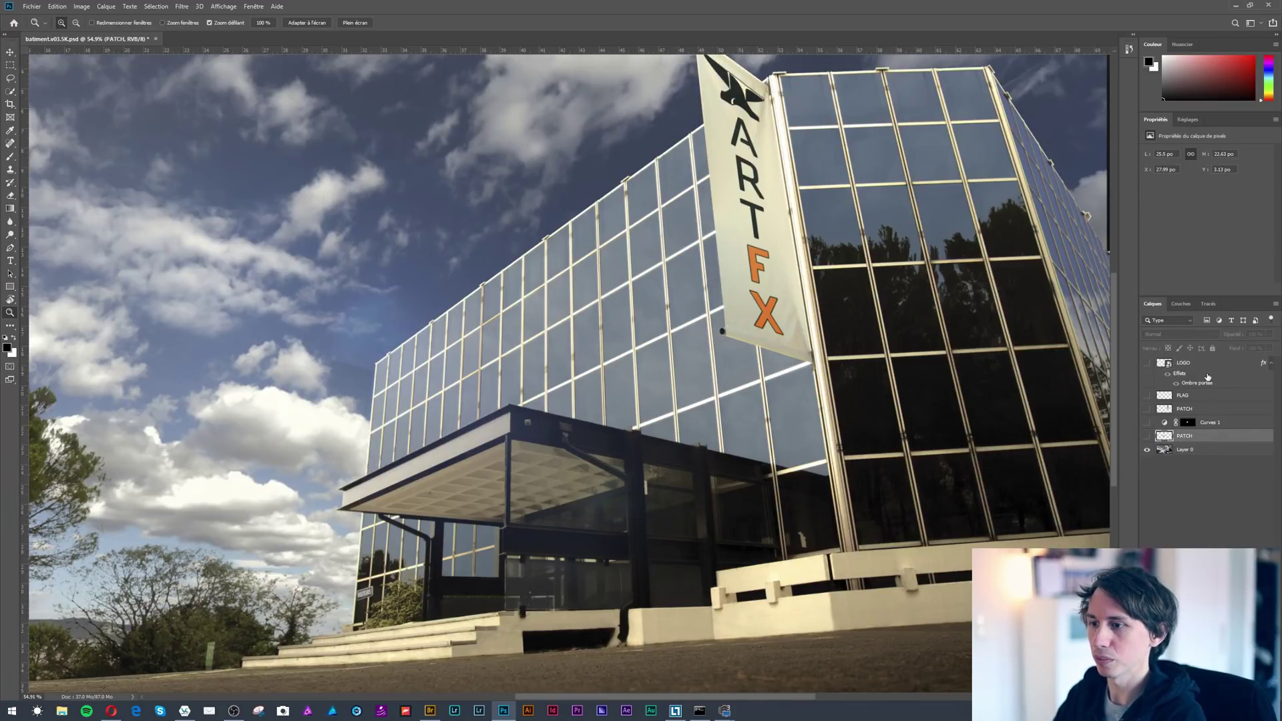
{"action": "left_click", "coordinate": [1204, 366], "text": "shift"}
{"action": "key", "text": "ctrl+g"}
{"action": "double_click", "coordinate": [1191, 364]}
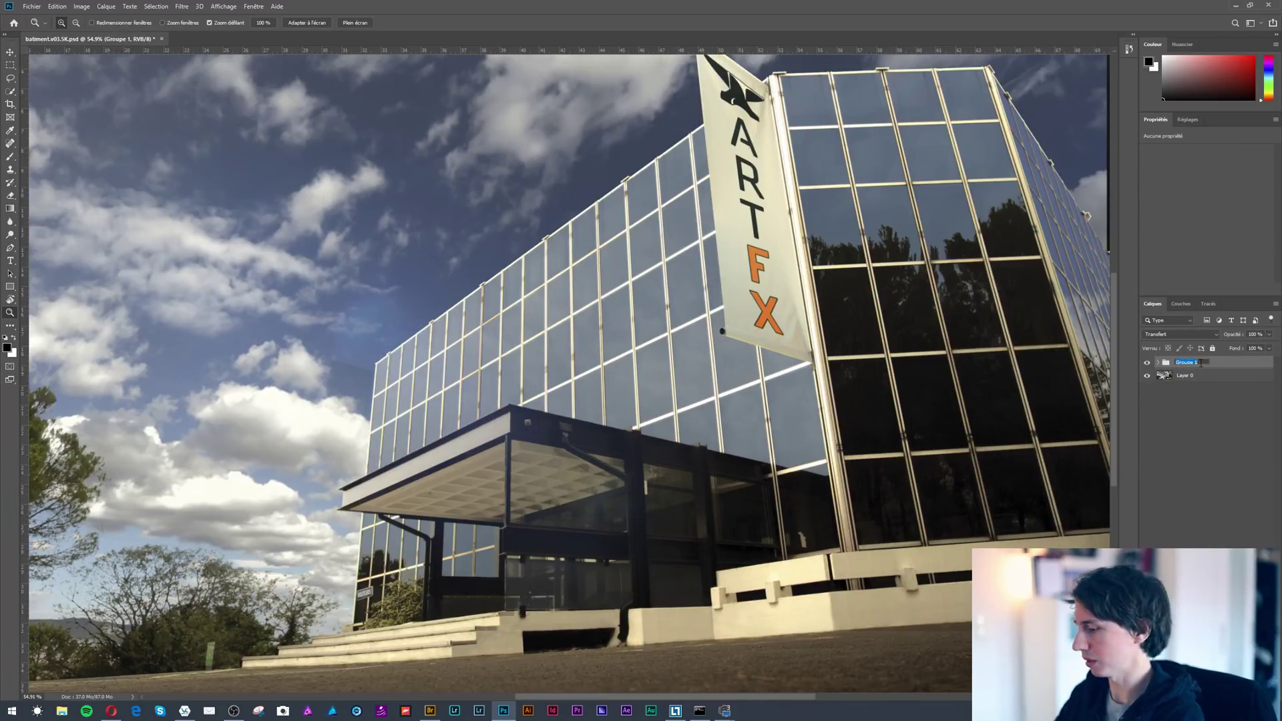
{"action": "type", "text": "V1"}
{"action": "key", "text": "Return"}
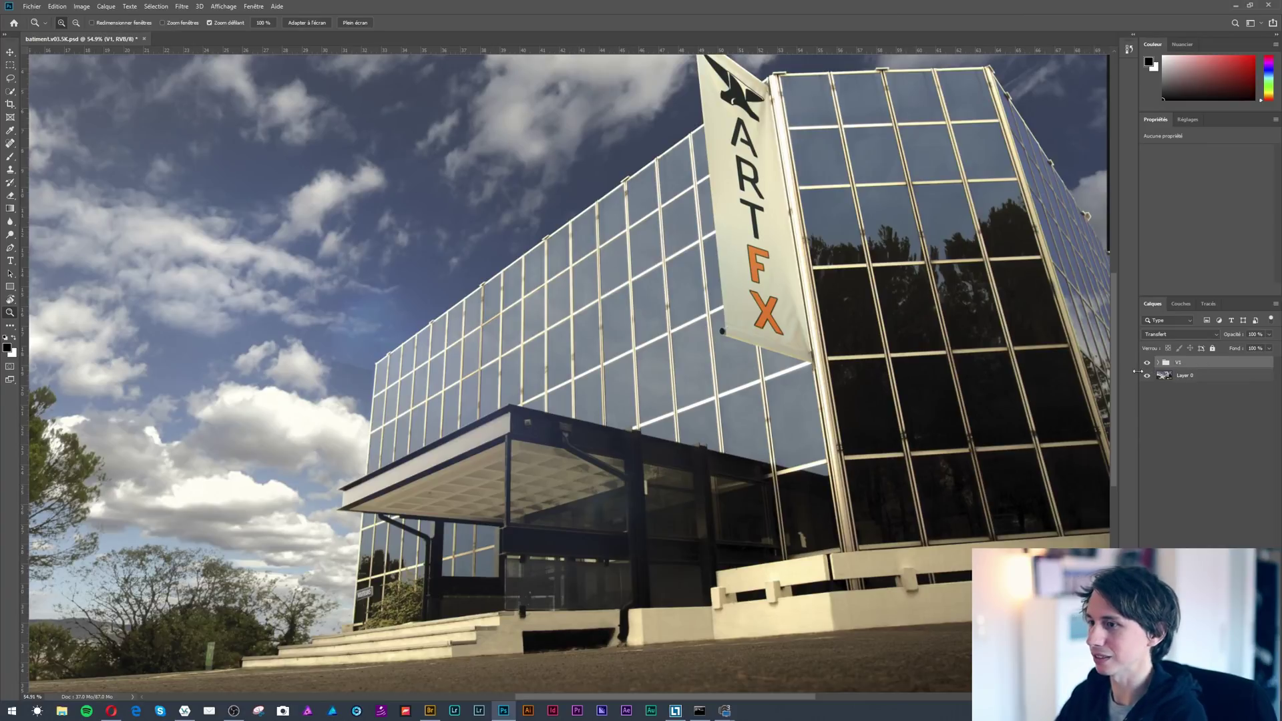
Rename Layer 0 as BG and hide the V1 group.
{"action": "scroll", "coordinate": [731, 238], "scroll_direction": "up", "scroll_amount": 3}
{"action": "left_click", "coordinate": [1215, 376]}
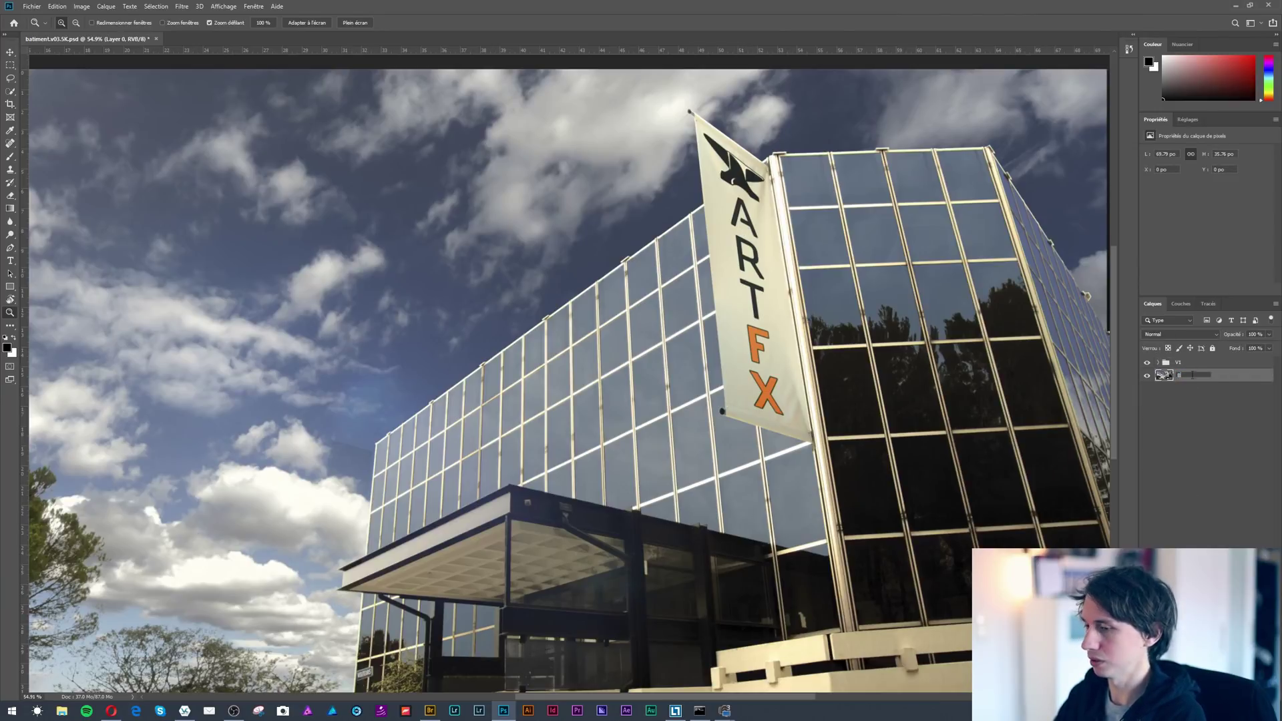
{"action": "left_click", "coordinate": [1147, 362]}
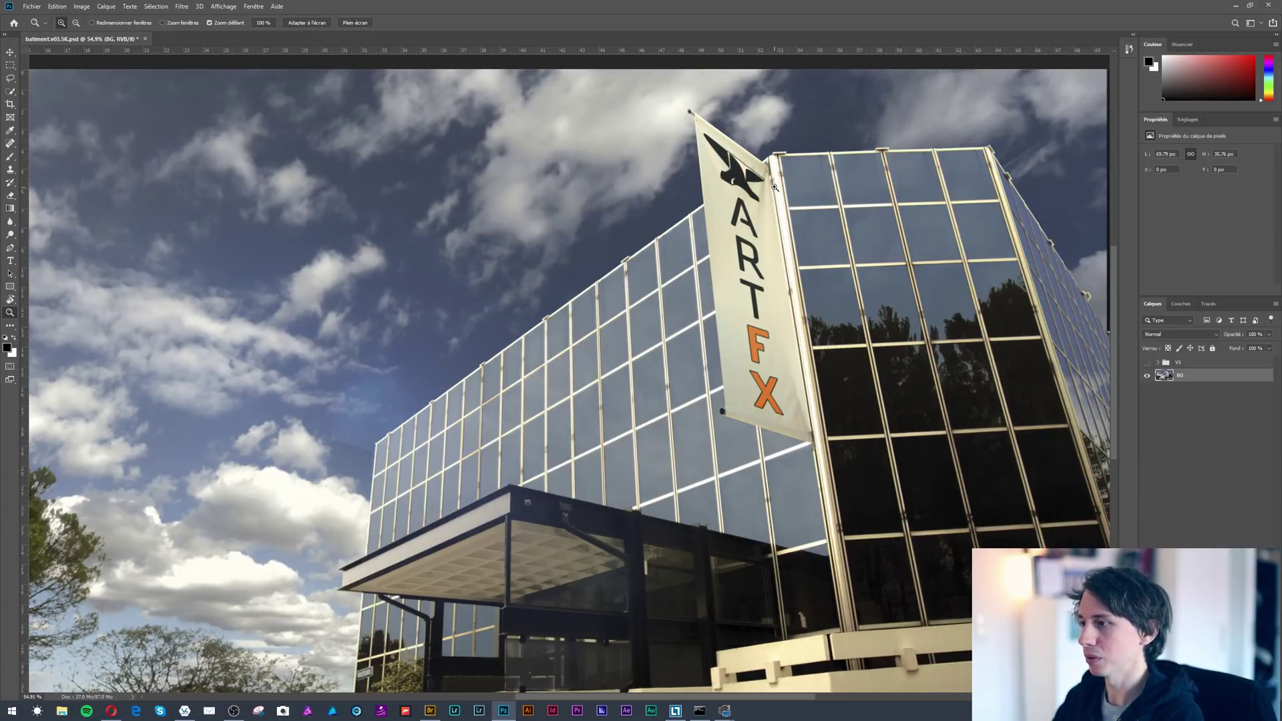
Create a new empty layer directly above the BG layer for retouching the banner.
{"action": "left_click_drag", "start_coordinate": [746, 192], "coordinate": [777, 175]}
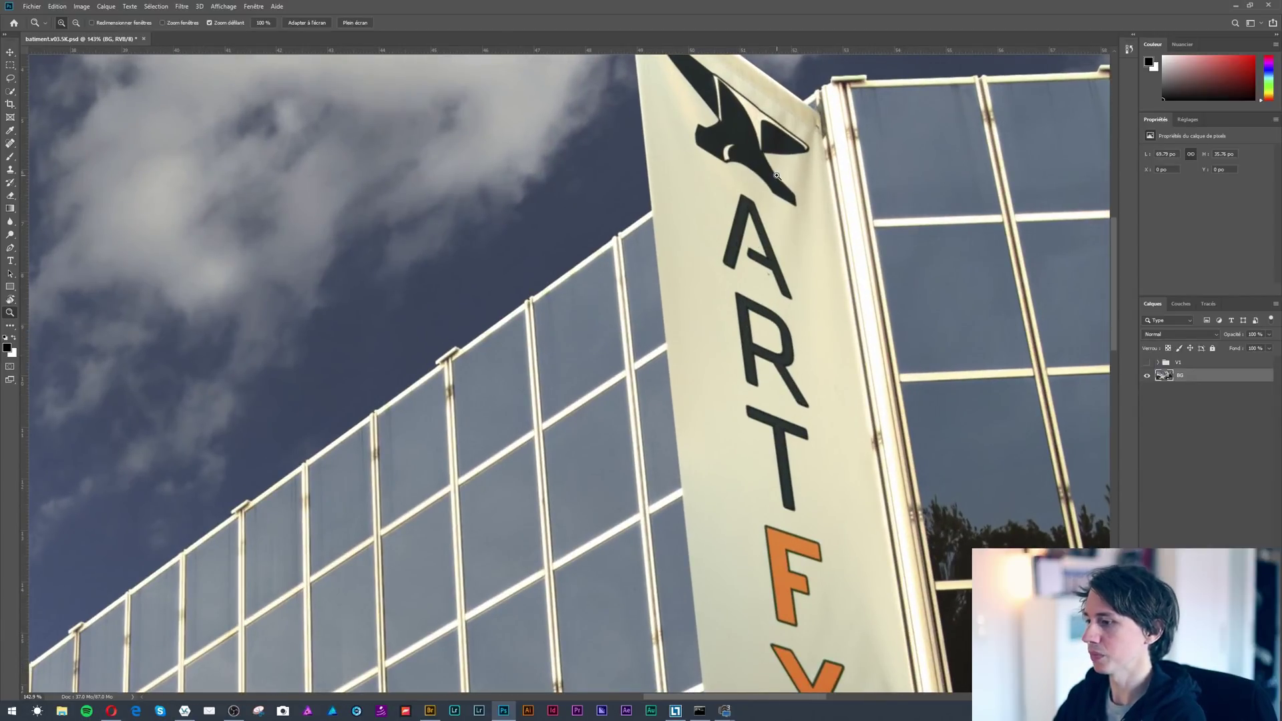
{"action": "scroll", "coordinate": [761, 200], "scroll_direction": "up", "scroll_amount": 3}
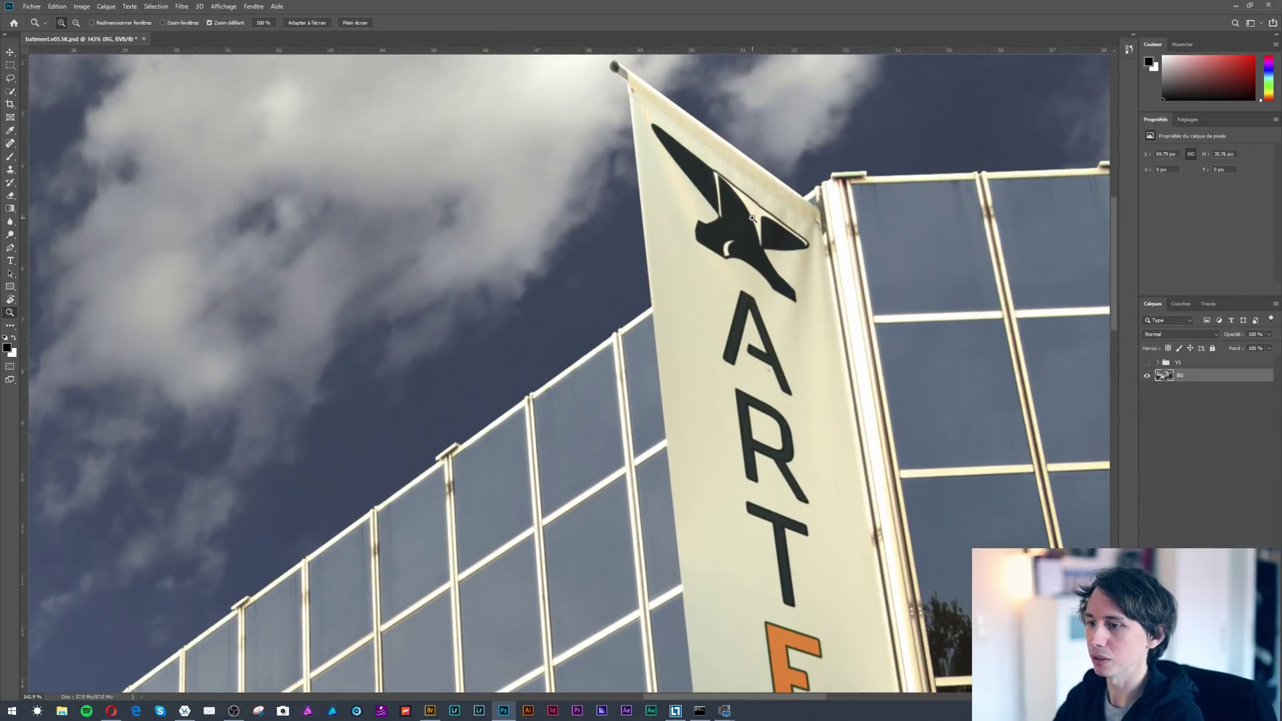
{"action": "key", "text": "ctrl+shift+alt+n"}
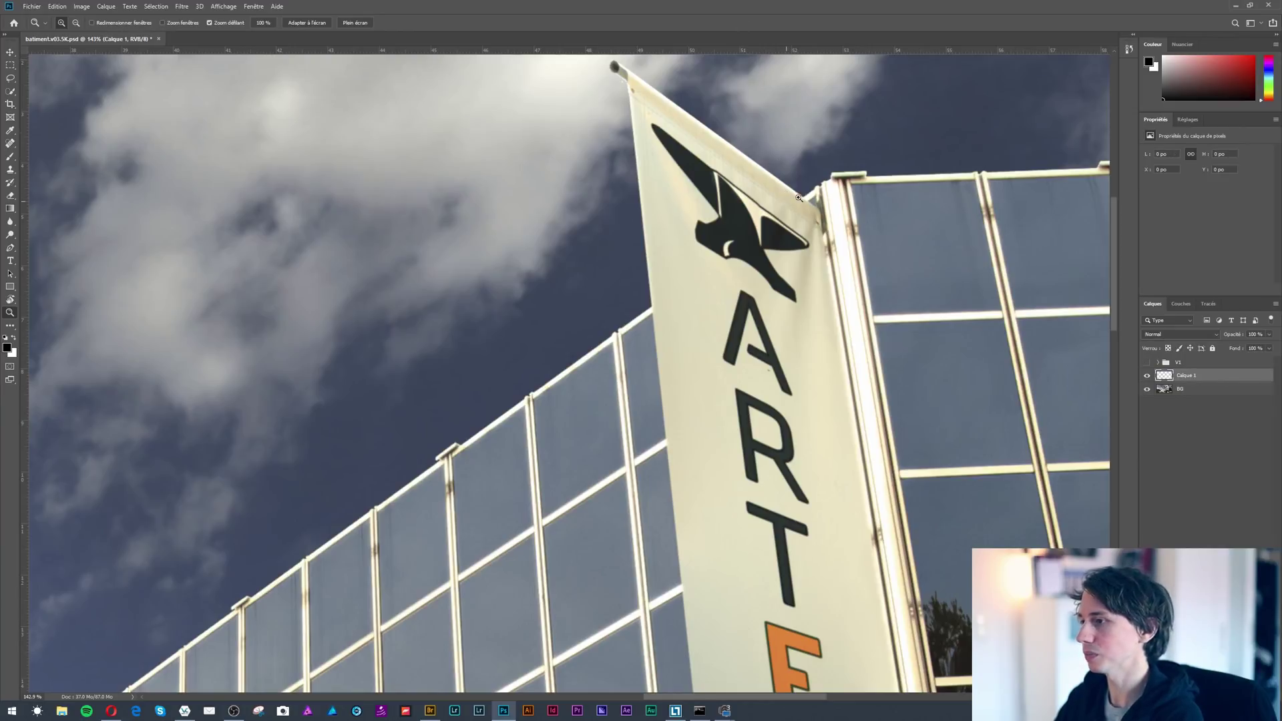
{"action": "left_click_drag", "start_coordinate": [788, 201], "coordinate": [825, 197]}
{"action": "left_click_drag", "start_coordinate": [655, 173], "coordinate": [635, 309]}
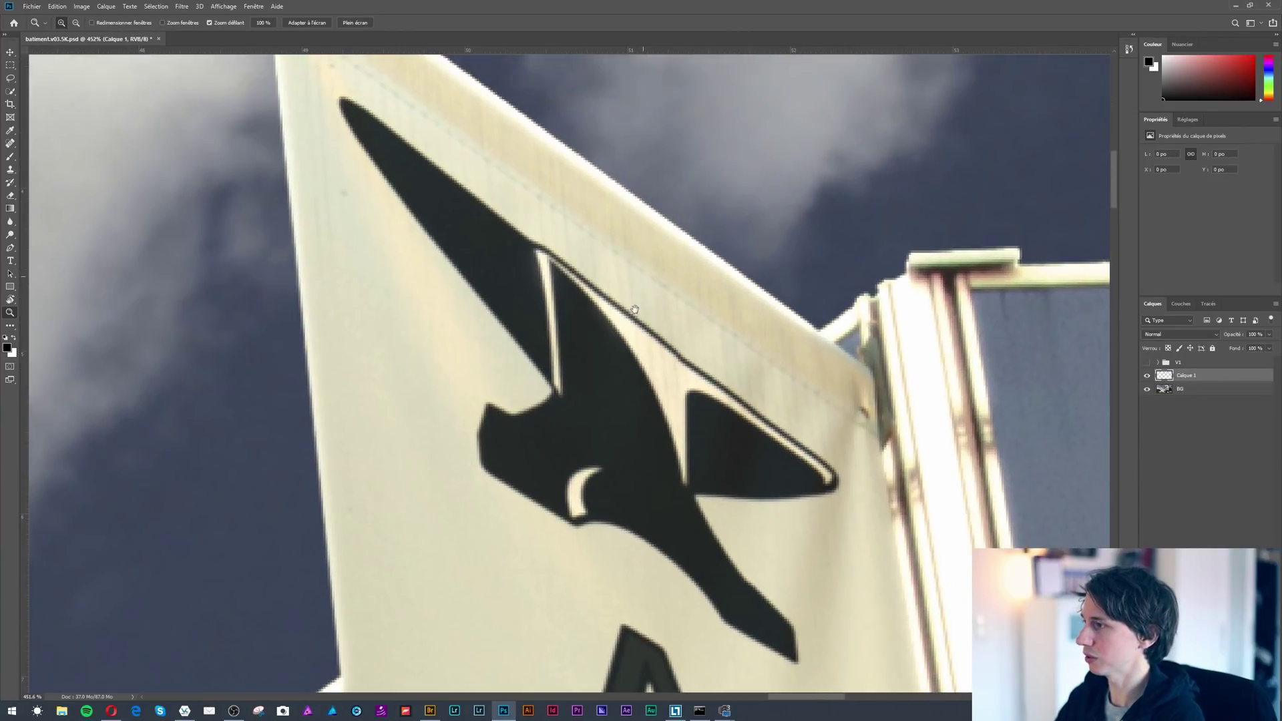
{"action": "left_click", "coordinate": [10, 77]}
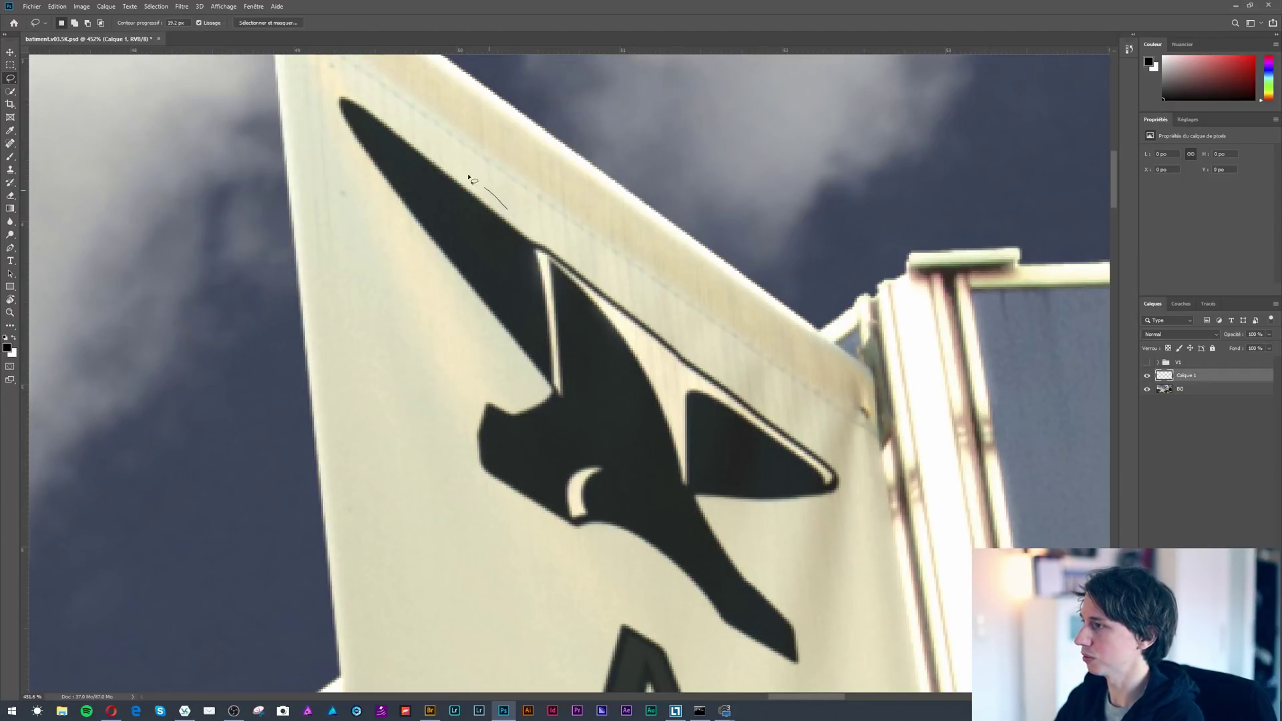
{"action": "mouse_move", "coordinate": [320, 94]}
{"action": "left_mouse_down"}
{"action": "mouse_move", "coordinate": [336, 156]}
{"action": "mouse_move", "coordinate": [490, 347]}
{"action": "left_mouse_up"}
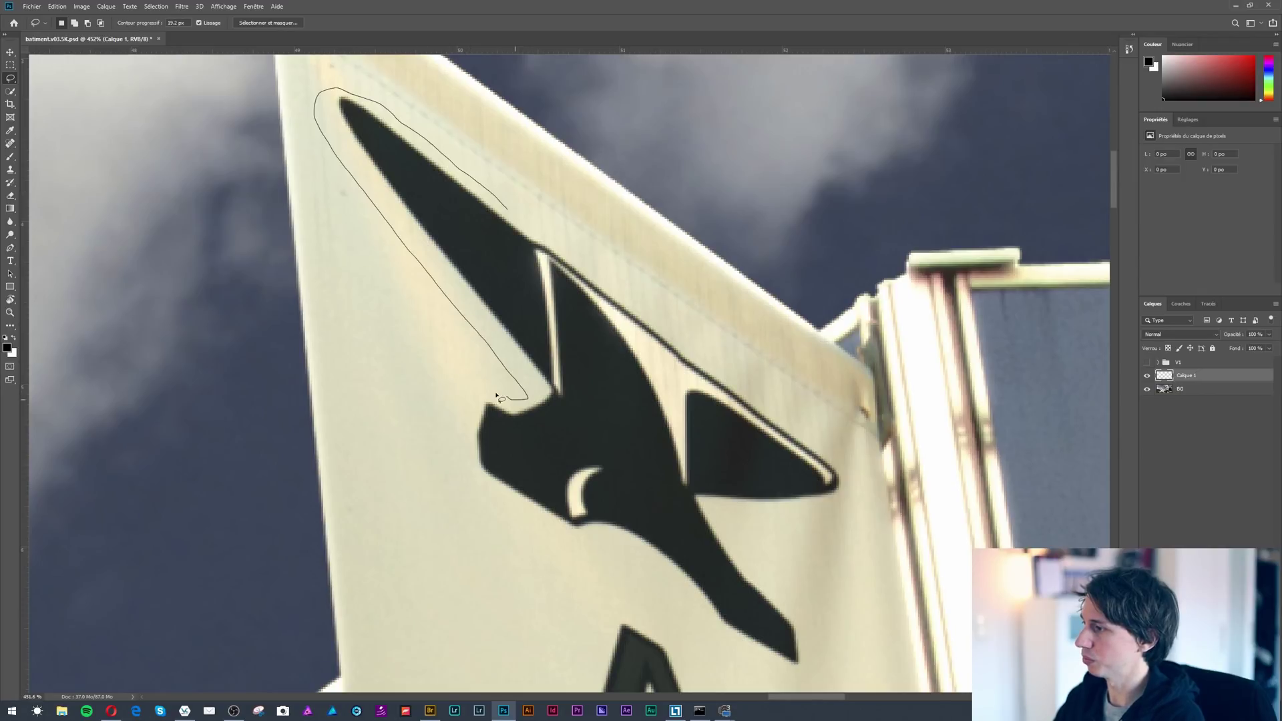
{"action": "mouse_move", "coordinate": [468, 441]}
{"action": "left_mouse_down"}
{"action": "mouse_move", "coordinate": [521, 524]}
{"action": "mouse_move", "coordinate": [644, 553]}
{"action": "mouse_move", "coordinate": [695, 611]}
{"action": "mouse_move", "coordinate": [815, 681]}
{"action": "mouse_move", "coordinate": [730, 526]}
{"action": "mouse_move", "coordinate": [856, 467]}
{"action": "mouse_move", "coordinate": [608, 279]}
{"action": "left_mouse_up"}
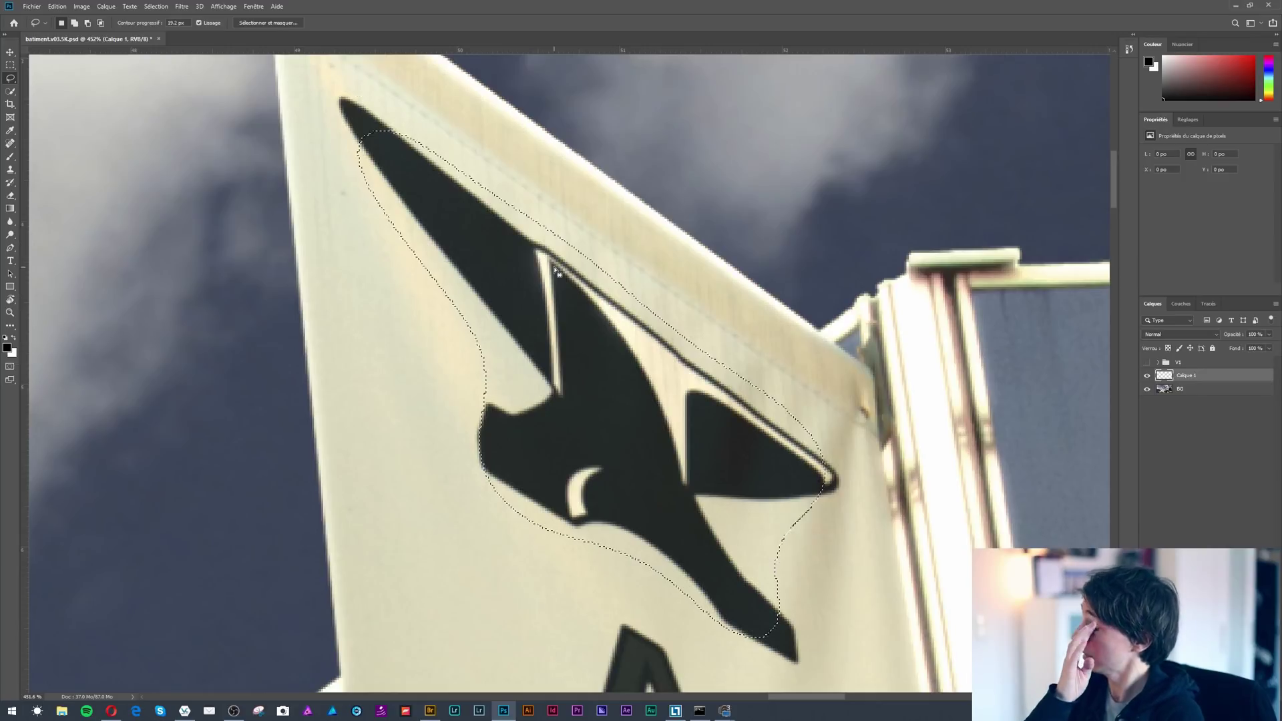
{"action": "key", "text": "ctrl+d"}
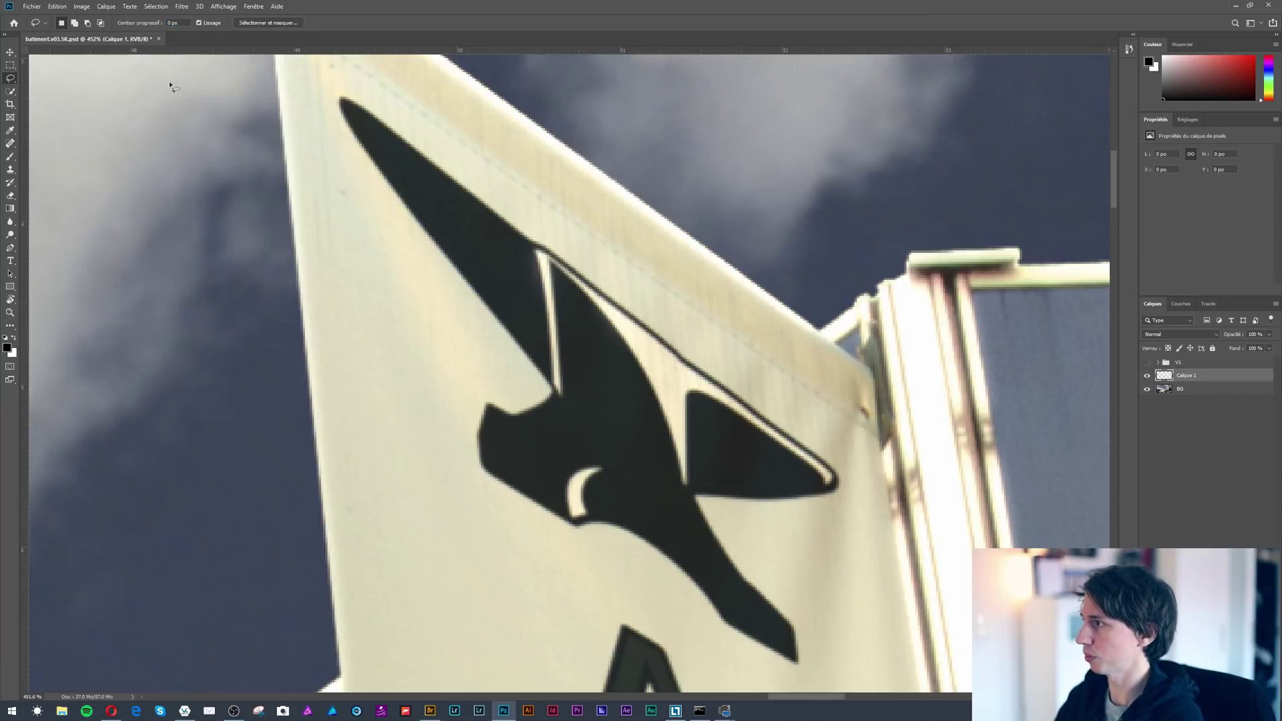
Outline the black emblem at the banner's upper end with an unfeathered lasso selection, leaving a narrow margin around it.
{"action": "left_click_drag", "start_coordinate": [323, 116], "coordinate": [391, 226]}
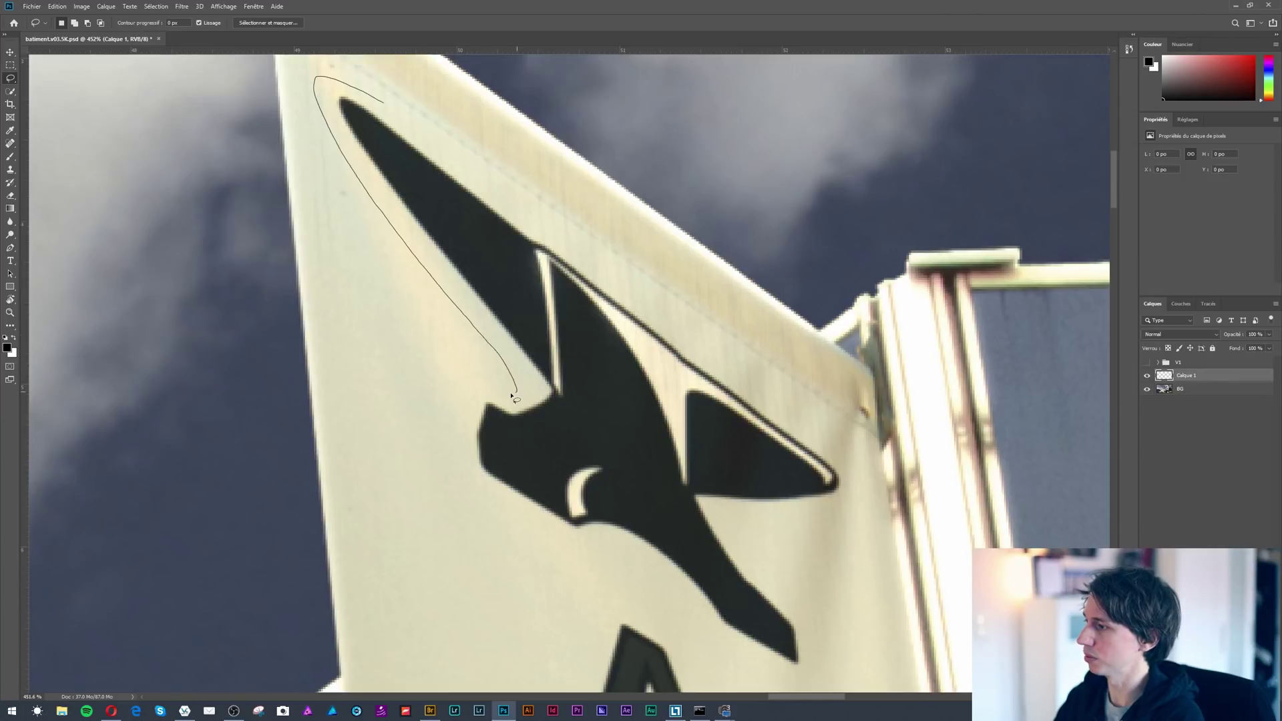
{"action": "mouse_move", "coordinate": [460, 461]}
{"action": "left_mouse_down"}
{"action": "mouse_move", "coordinate": [500, 515]}
{"action": "mouse_move", "coordinate": [691, 604]}
{"action": "left_mouse_up"}
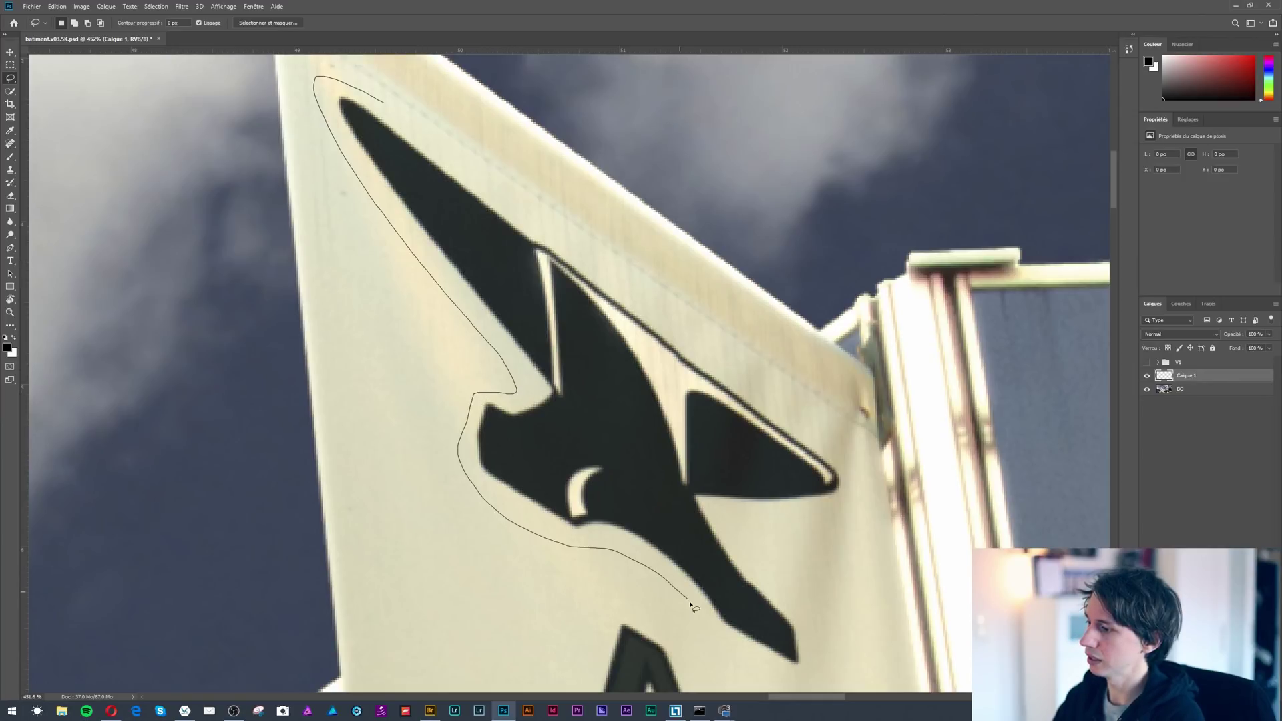
{"action": "mouse_move", "coordinate": [784, 679]}
{"action": "left_mouse_down"}
{"action": "mouse_move", "coordinate": [814, 615]}
{"action": "mouse_move", "coordinate": [731, 514]}
{"action": "mouse_move", "coordinate": [804, 517]}
{"action": "mouse_move", "coordinate": [853, 462]}
{"action": "mouse_move", "coordinate": [760, 401]}
{"action": "left_mouse_up"}
{"action": "left_click_drag", "start_coordinate": [695, 348], "coordinate": [474, 177]}
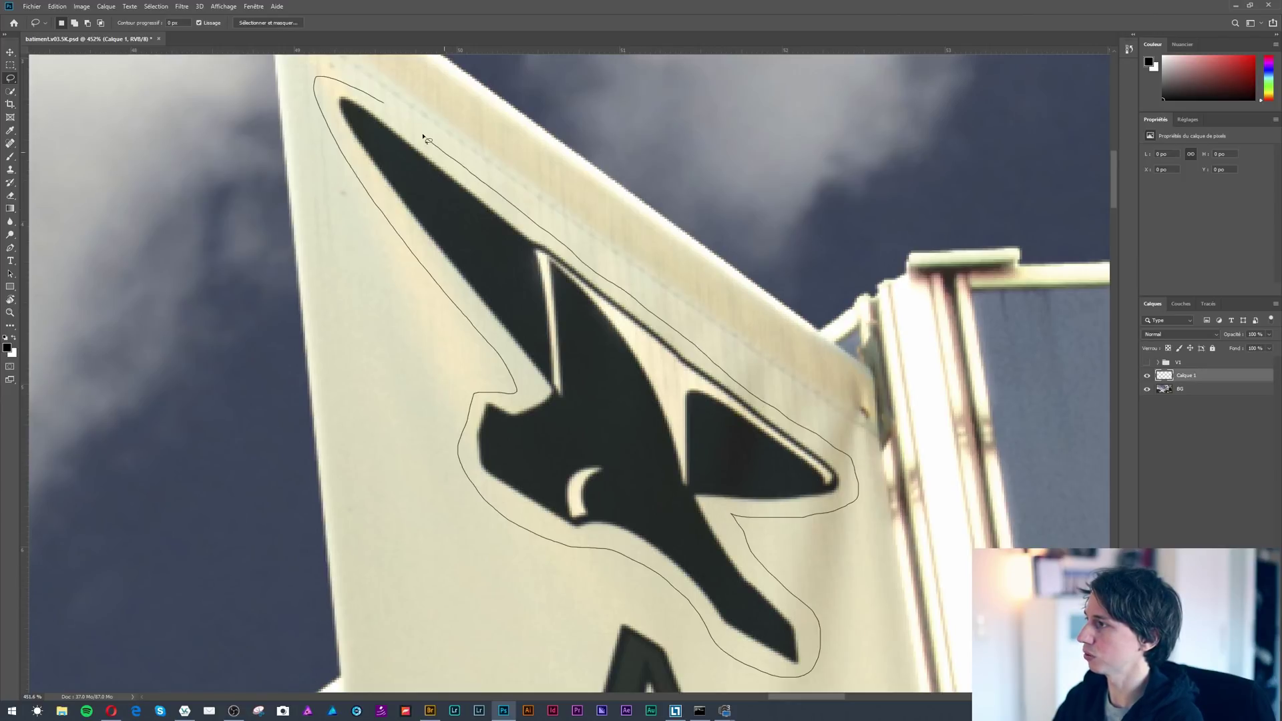
{"action": "left_click_drag", "start_coordinate": [392, 109], "coordinate": [396, 111]}
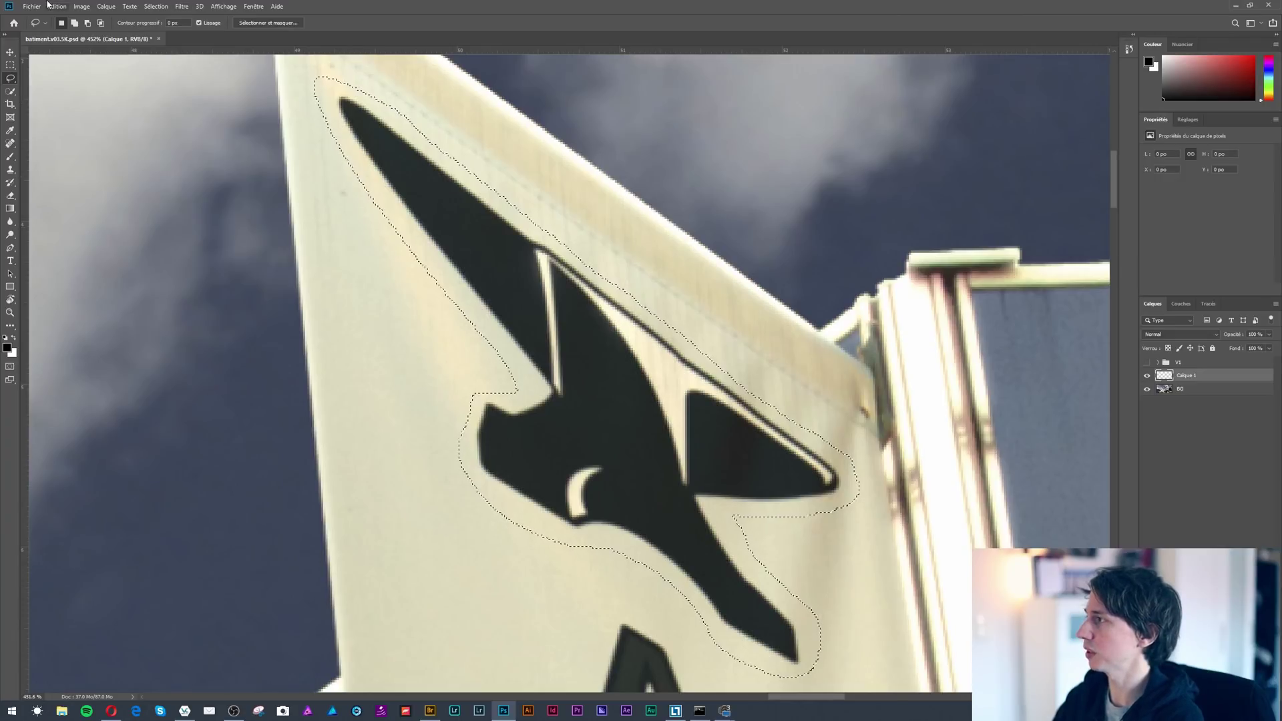
Remove the selected emblem with a 77 px content-aware Spot Healing Brush sampling all layers, heal the leftover smudge, and clear the selection.
{"action": "left_click", "coordinate": [10, 144]}
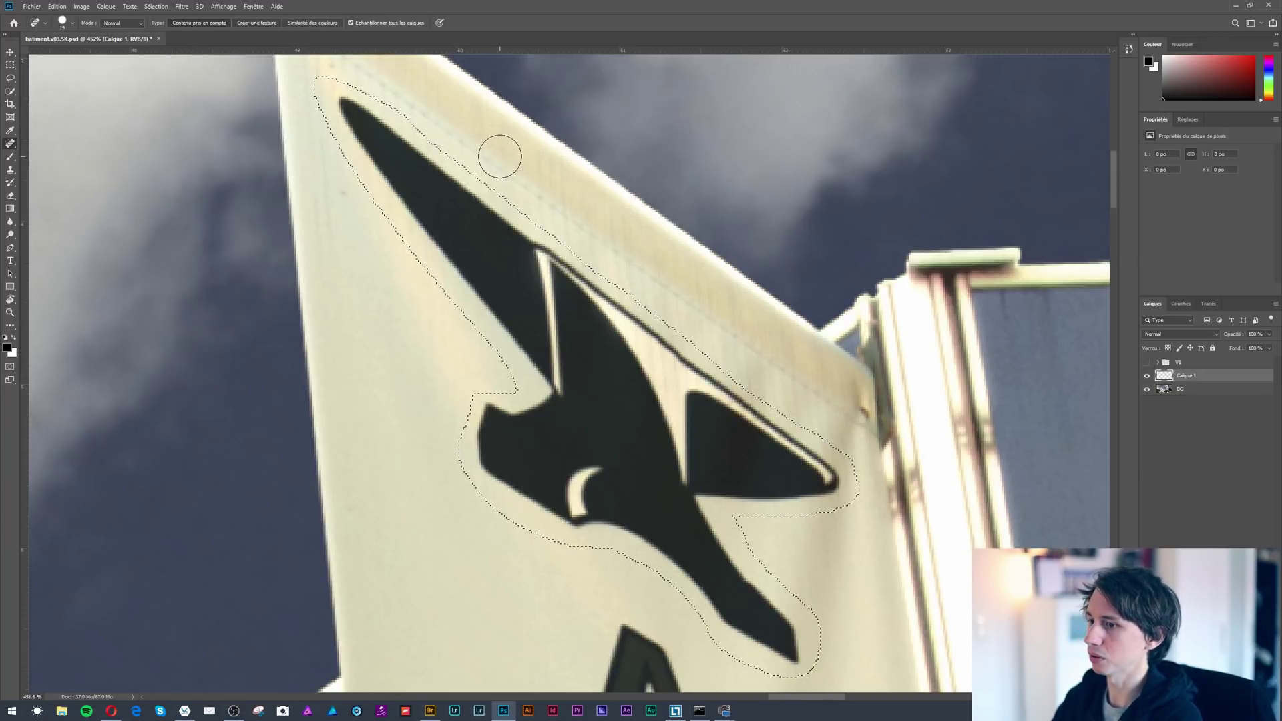
{"action": "scroll", "coordinate": [662, 382], "scroll_direction": "down", "scroll_amount": 2}
{"action": "scroll", "coordinate": [661, 382], "scroll_direction": "down", "scroll_amount": 1}
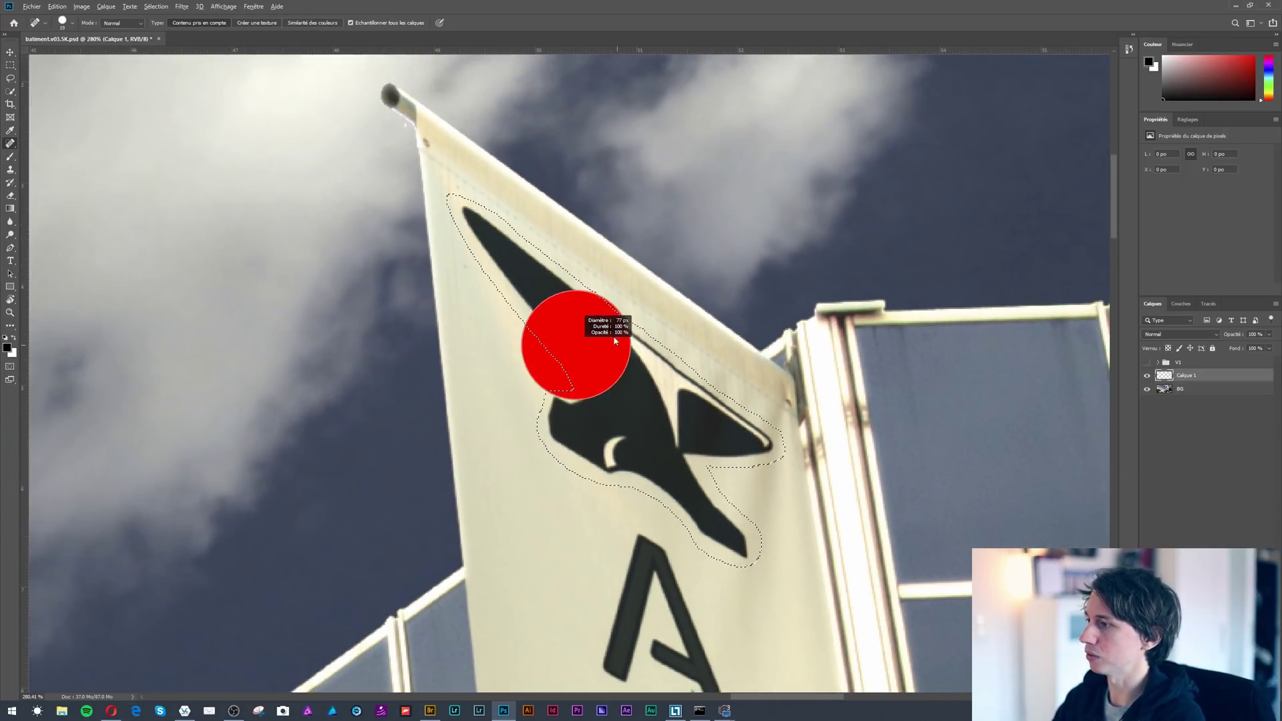
{"action": "mouse_move", "coordinate": [460, 207]}
{"action": "left_mouse_down"}
{"action": "mouse_move", "coordinate": [523, 243]}
{"action": "mouse_move", "coordinate": [589, 329]}
{"action": "mouse_move", "coordinate": [705, 395]}
{"action": "mouse_move", "coordinate": [719, 448]}
{"action": "mouse_move", "coordinate": [539, 441]}
{"action": "mouse_move", "coordinate": [708, 509]}
{"action": "mouse_move", "coordinate": [759, 557]}
{"action": "mouse_move", "coordinate": [664, 382]}
{"action": "left_mouse_up"}
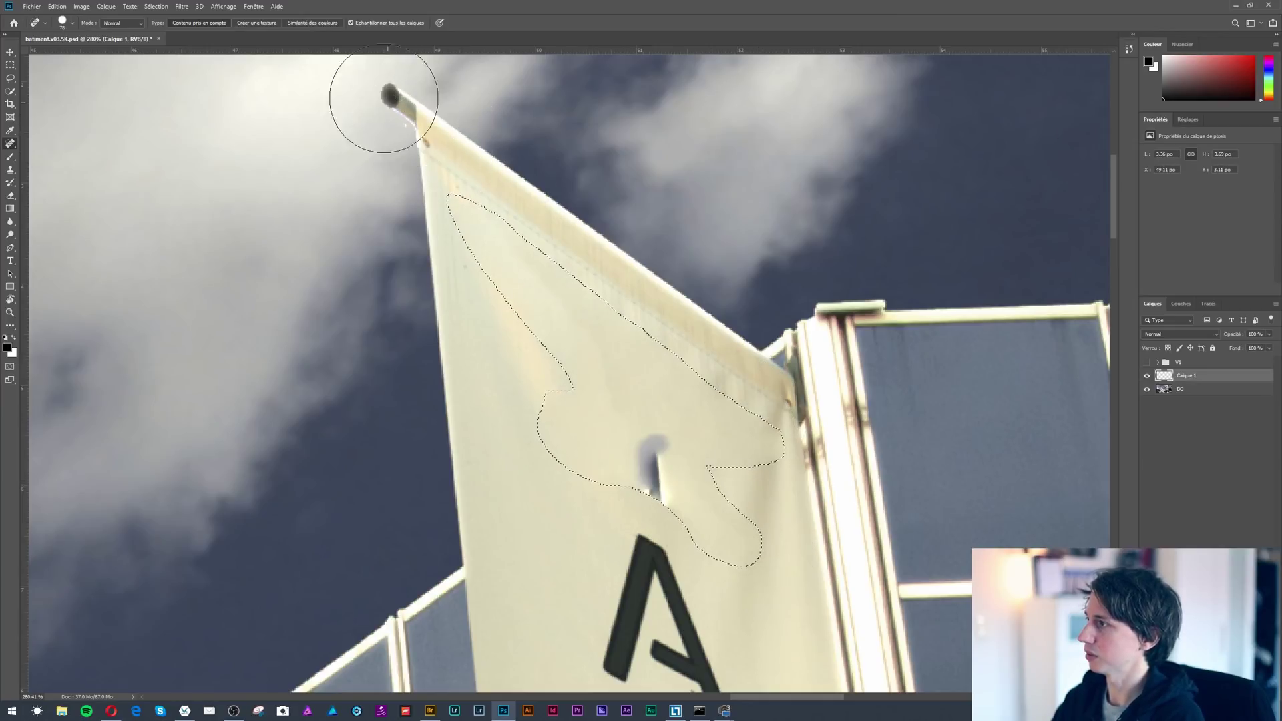
{"action": "left_click", "coordinate": [350, 22]}
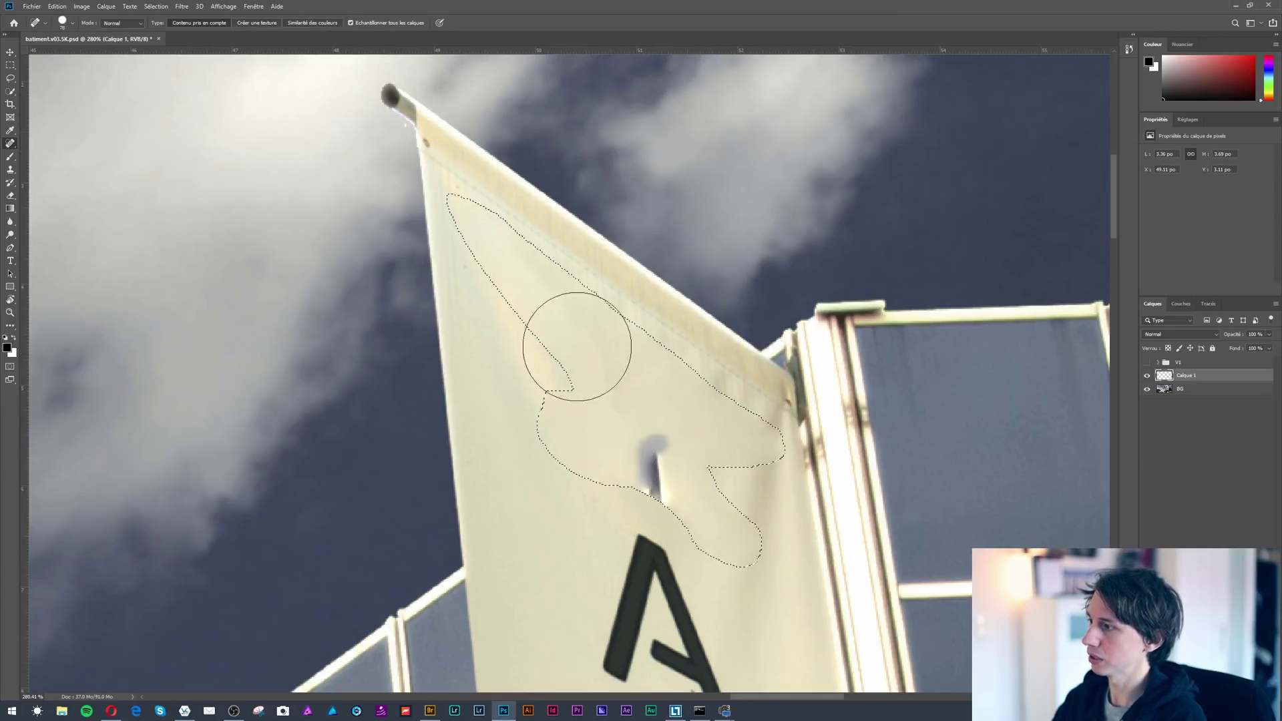
{"action": "left_click_drag", "start_coordinate": [630, 443], "coordinate": [657, 481]}
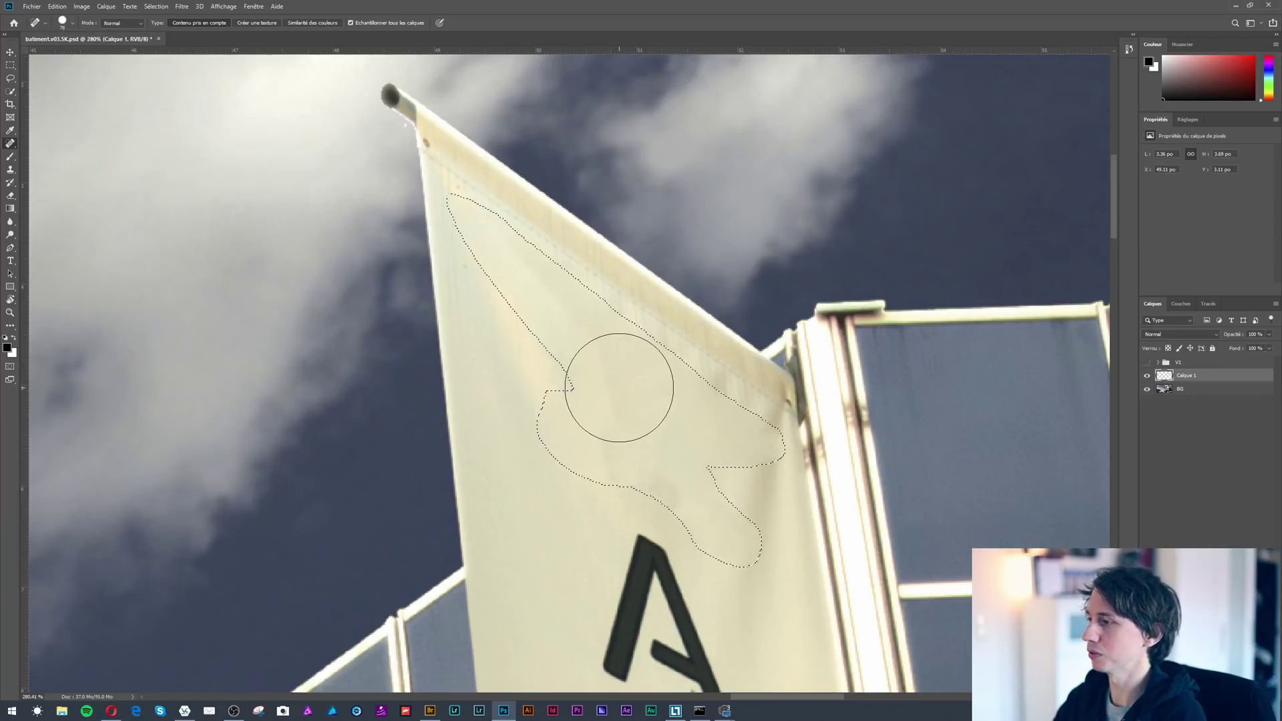
{"action": "key", "text": "ctrl+d"}
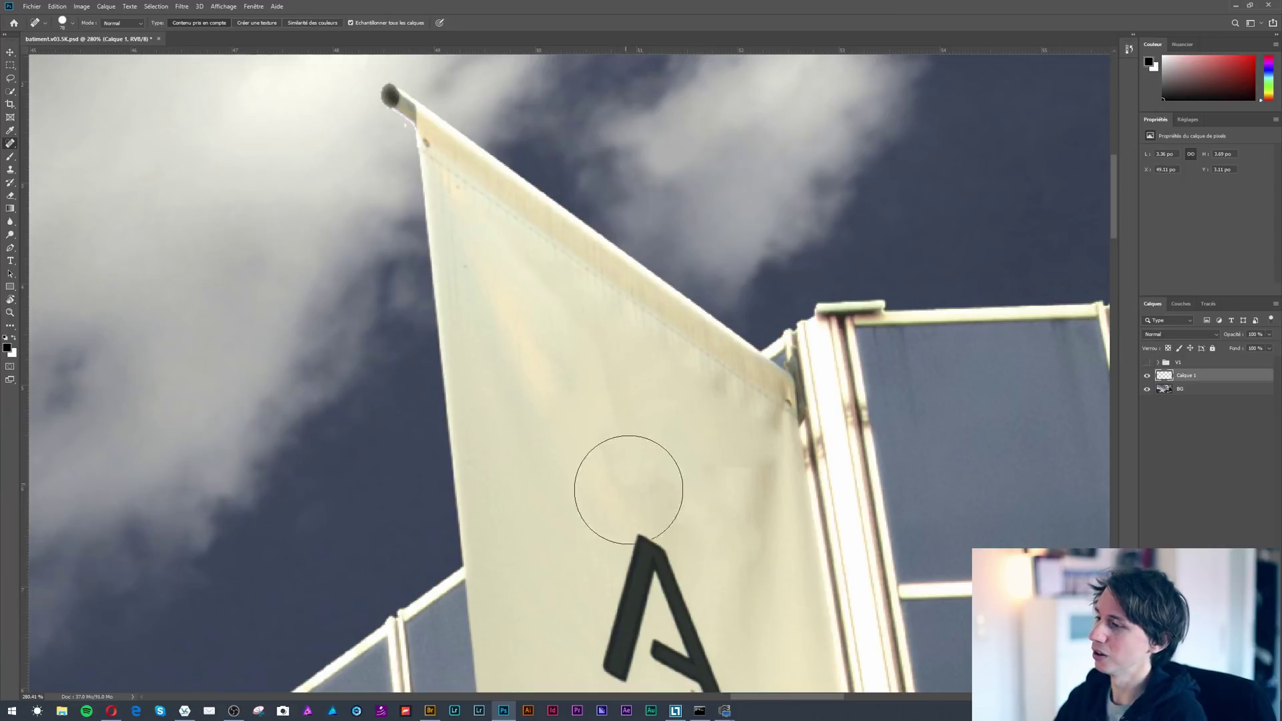
Lasso the letter A on the banner, heal it away with the Spot Healing Brush, and clear the selection.
{"action": "scroll", "coordinate": [761, 501], "scroll_direction": "down", "scroll_amount": 3}
{"action": "scroll", "coordinate": [762, 481], "scroll_direction": "down", "scroll_amount": 4}
{"action": "key", "text": "l"}
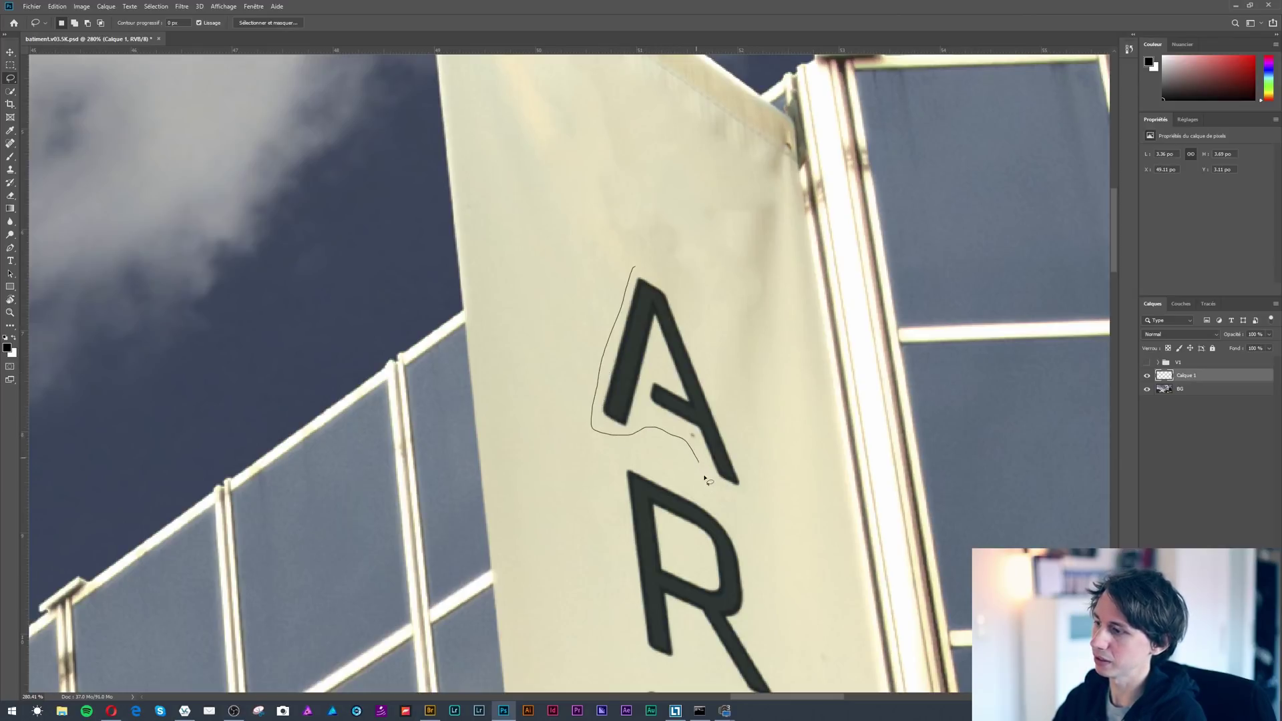
{"action": "mouse_move", "coordinate": [694, 308]}
{"action": "left_mouse_down"}
{"action": "mouse_move", "coordinate": [613, 330]}
{"action": "mouse_move", "coordinate": [626, 406]}
{"action": "mouse_move", "coordinate": [767, 464]}
{"action": "left_mouse_up"}
{"action": "key", "text": "j"}
{"action": "left_click_drag", "start_coordinate": [831, 360], "coordinate": [824, 429]}
{"action": "key", "text": "ctrl+d"}
{"action": "scroll", "coordinate": [778, 424], "scroll_direction": "down", "scroll_amount": 3}
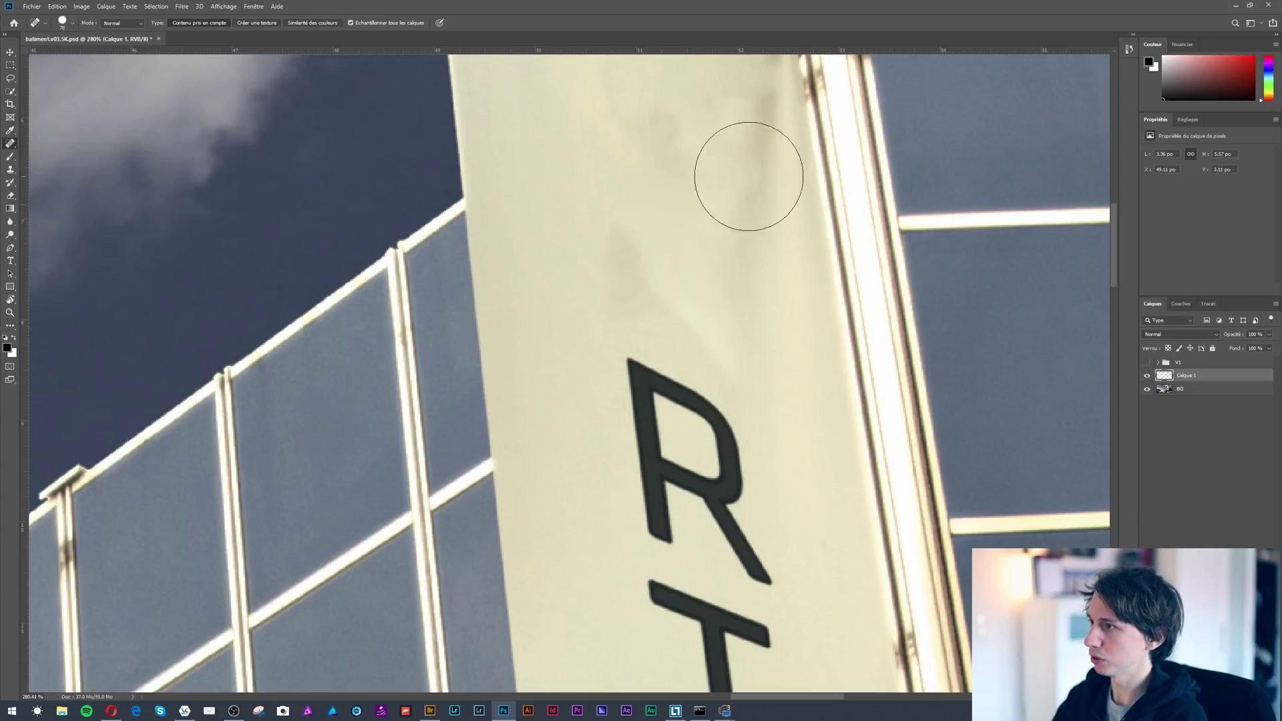
{"action": "key", "text": "l"}
{"action": "scroll", "coordinate": [689, 308], "scroll_direction": "down", "scroll_amount": 2}
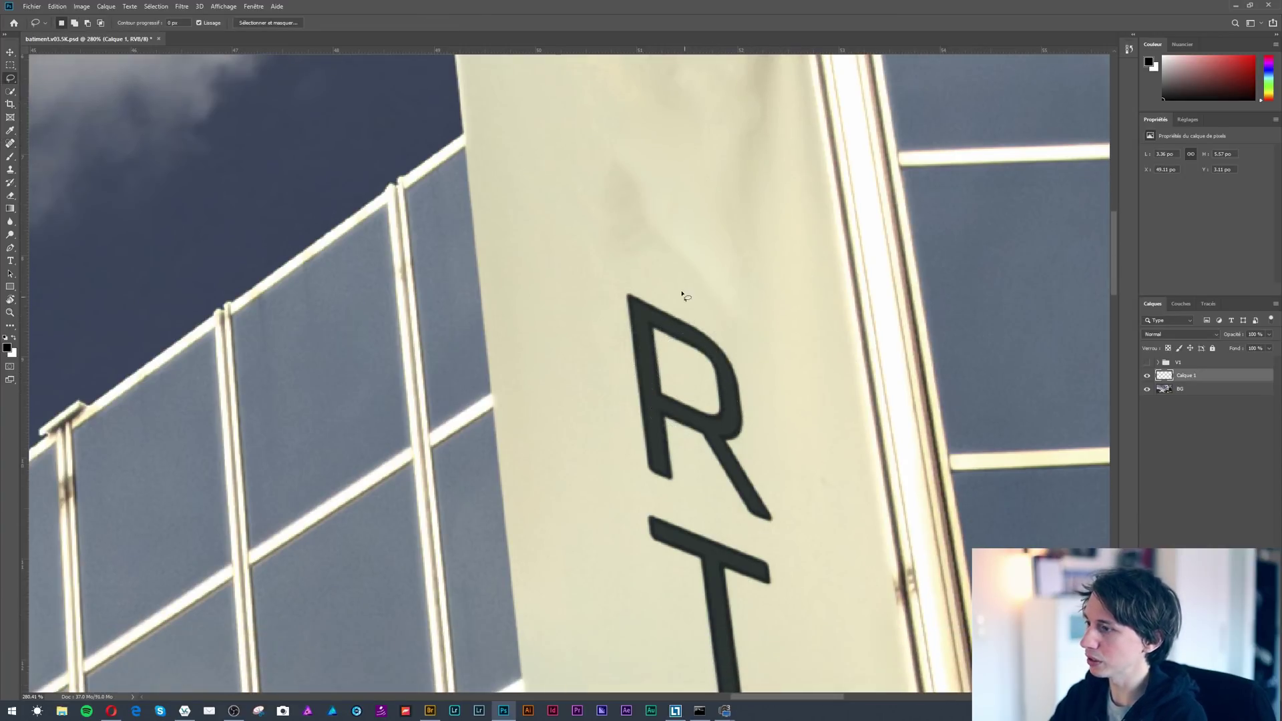
{"action": "left_click_drag", "start_coordinate": [615, 400], "coordinate": [637, 470]}
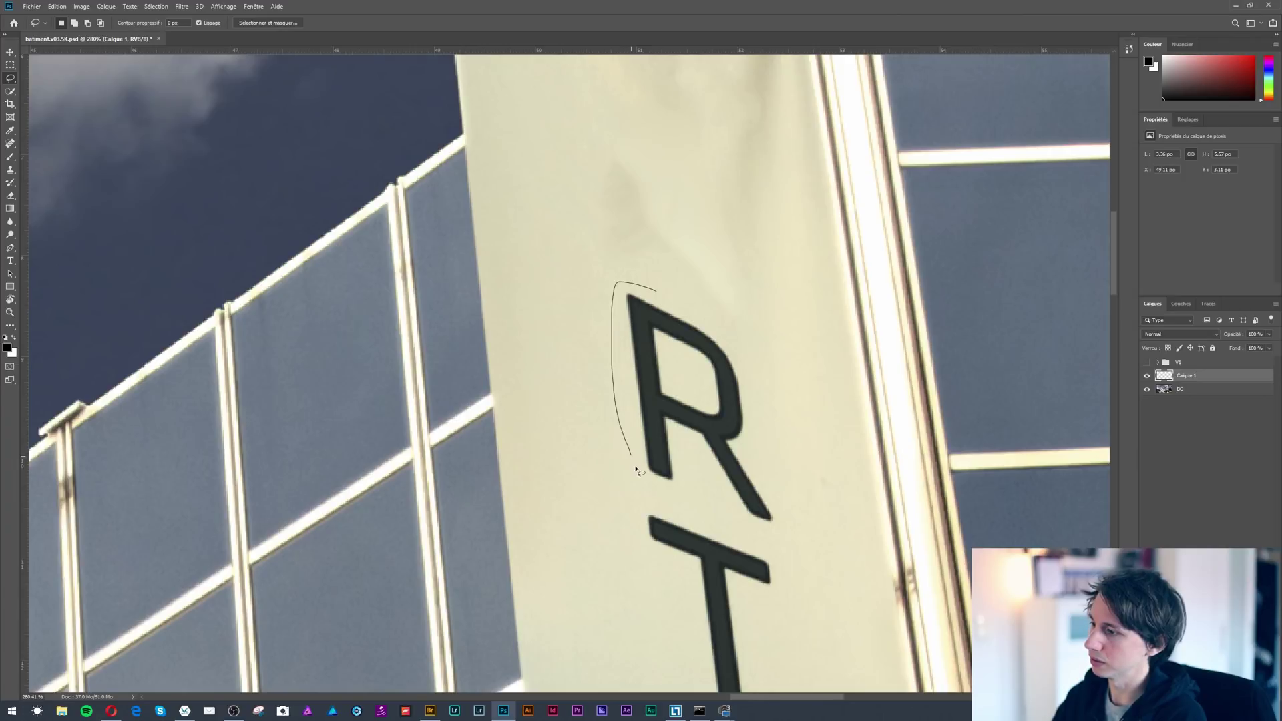
{"action": "mouse_move", "coordinate": [803, 518]}
{"action": "left_mouse_down"}
{"action": "mouse_move", "coordinate": [767, 458]}
{"action": "mouse_move", "coordinate": [757, 364]}
{"action": "mouse_move", "coordinate": [688, 294]}
{"action": "left_mouse_up"}
{"action": "key", "text": "ctrl+d"}
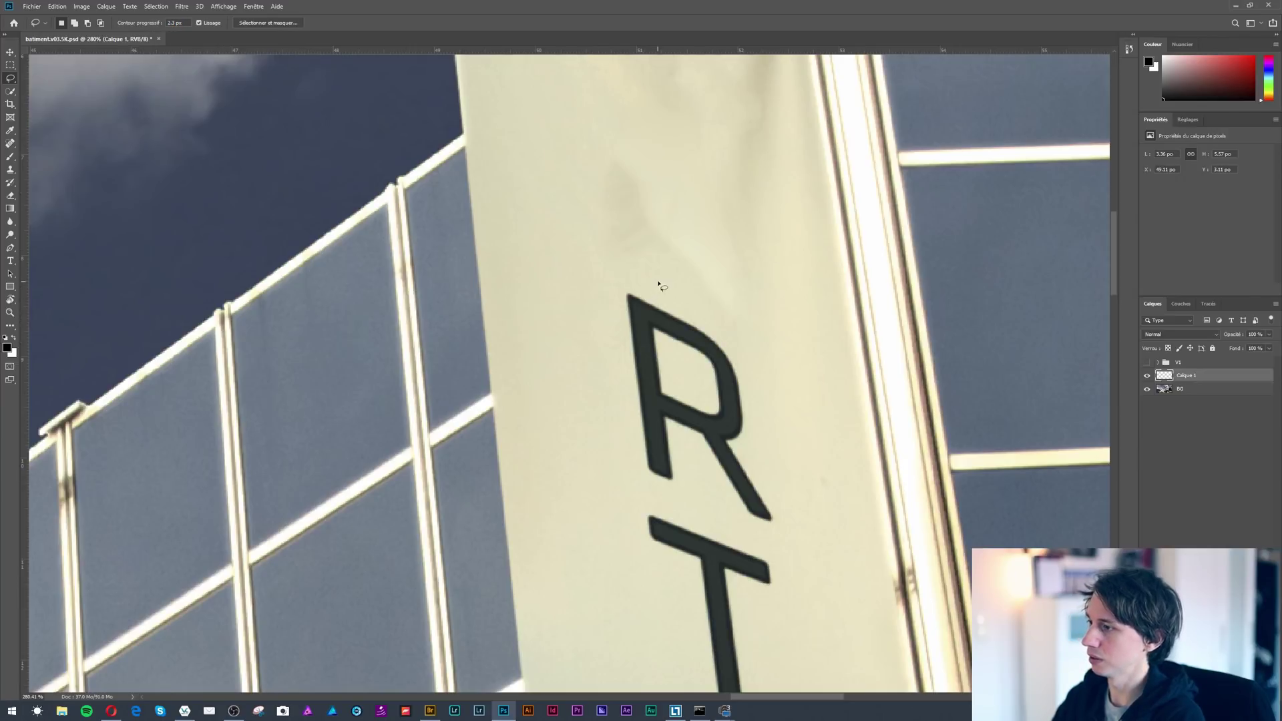
Select the letter R with a slightly feathered lasso, paint it out with the Spot Healing Brush, and deselect.
{"action": "left_click_drag", "start_coordinate": [616, 350], "coordinate": [627, 452]}
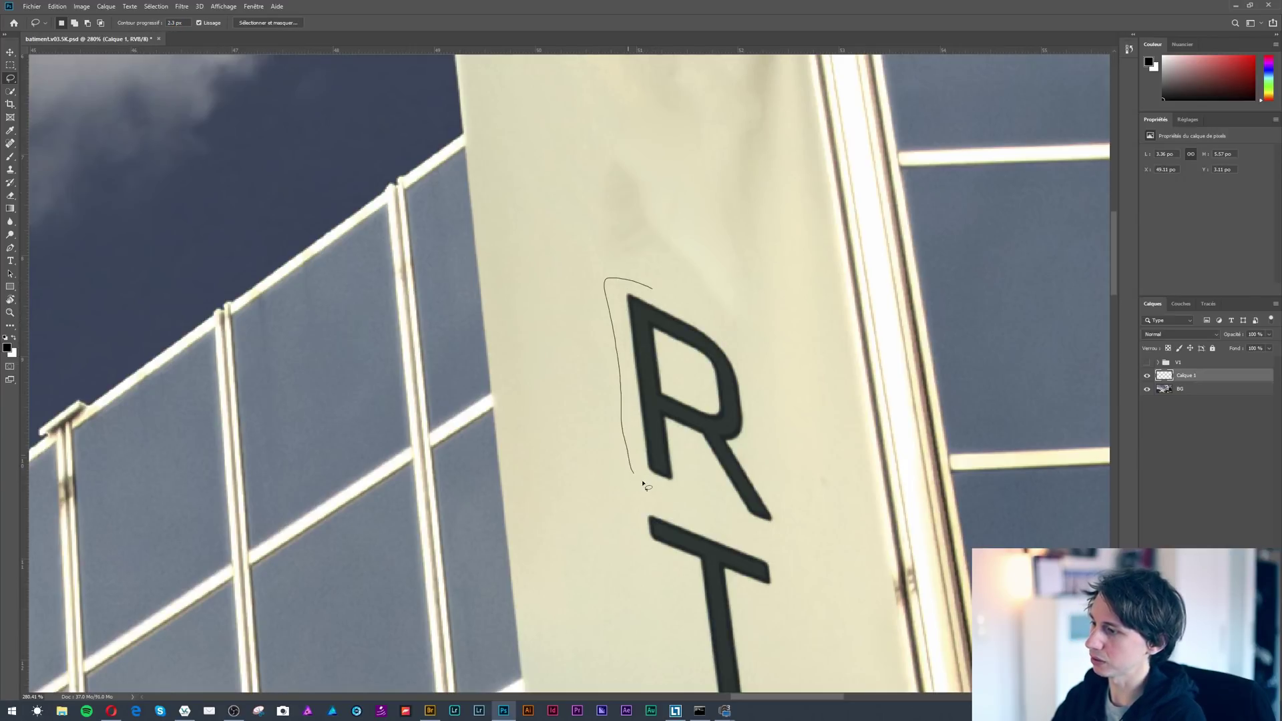
{"action": "mouse_move", "coordinate": [766, 476]}
{"action": "left_mouse_down"}
{"action": "mouse_move", "coordinate": [756, 353]}
{"action": "mouse_move", "coordinate": [633, 289]}
{"action": "mouse_move", "coordinate": [639, 359]}
{"action": "mouse_move", "coordinate": [639, 246]}
{"action": "mouse_move", "coordinate": [622, 316]}
{"action": "mouse_move", "coordinate": [790, 367]}
{"action": "mouse_move", "coordinate": [613, 456]}
{"action": "mouse_move", "coordinate": [786, 501]}
{"action": "left_mouse_up"}
{"action": "key", "text": "j"}
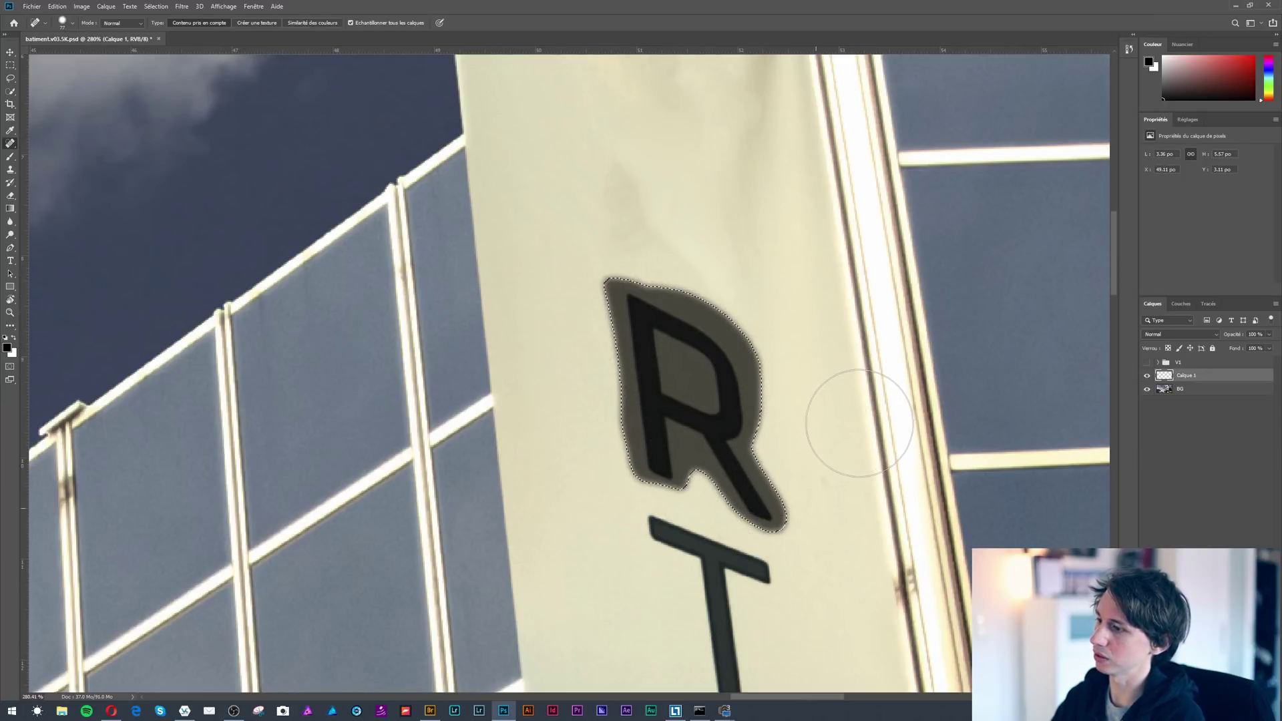
{"action": "key", "text": "ctrl+d"}
Heal the leftover smudges on the upper banner fabric where the emblem and the letter A stood.
{"action": "scroll", "coordinate": [748, 406], "scroll_direction": "up", "scroll_amount": 3}
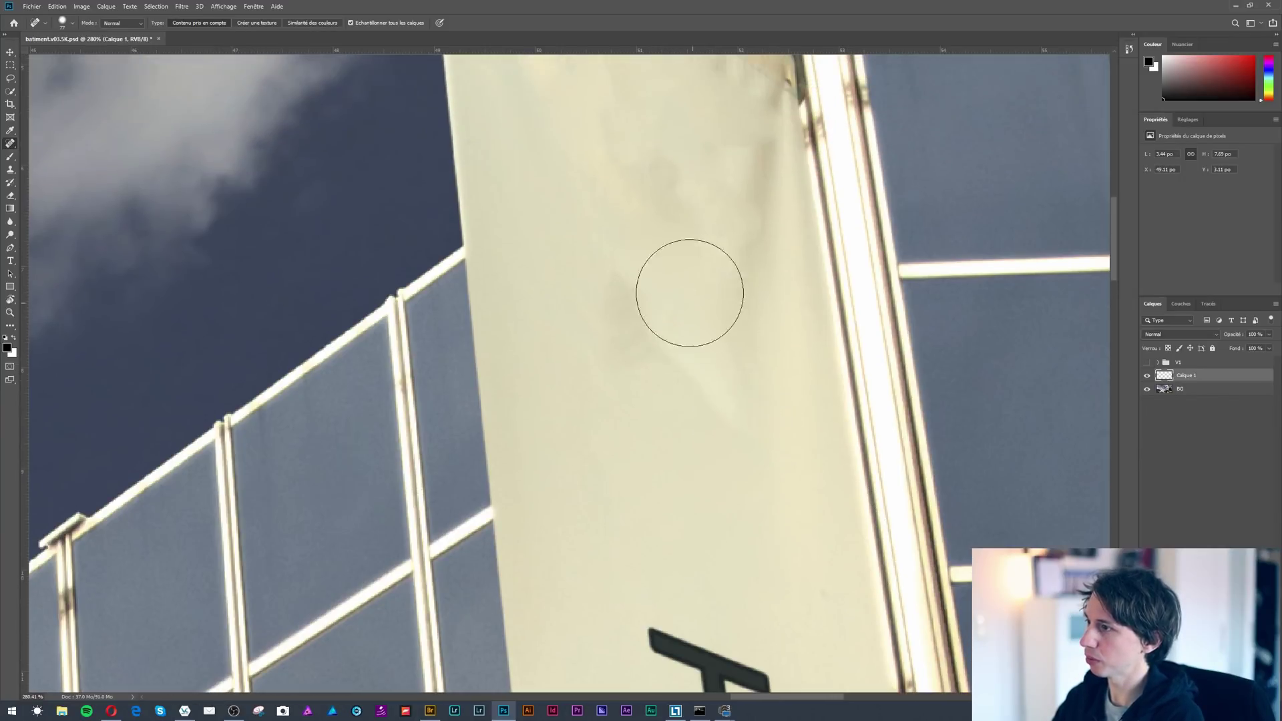
{"action": "scroll", "coordinate": [714, 213], "scroll_direction": "up", "scroll_amount": 1}
{"action": "left_click_drag", "start_coordinate": [728, 187], "coordinate": [653, 216]}
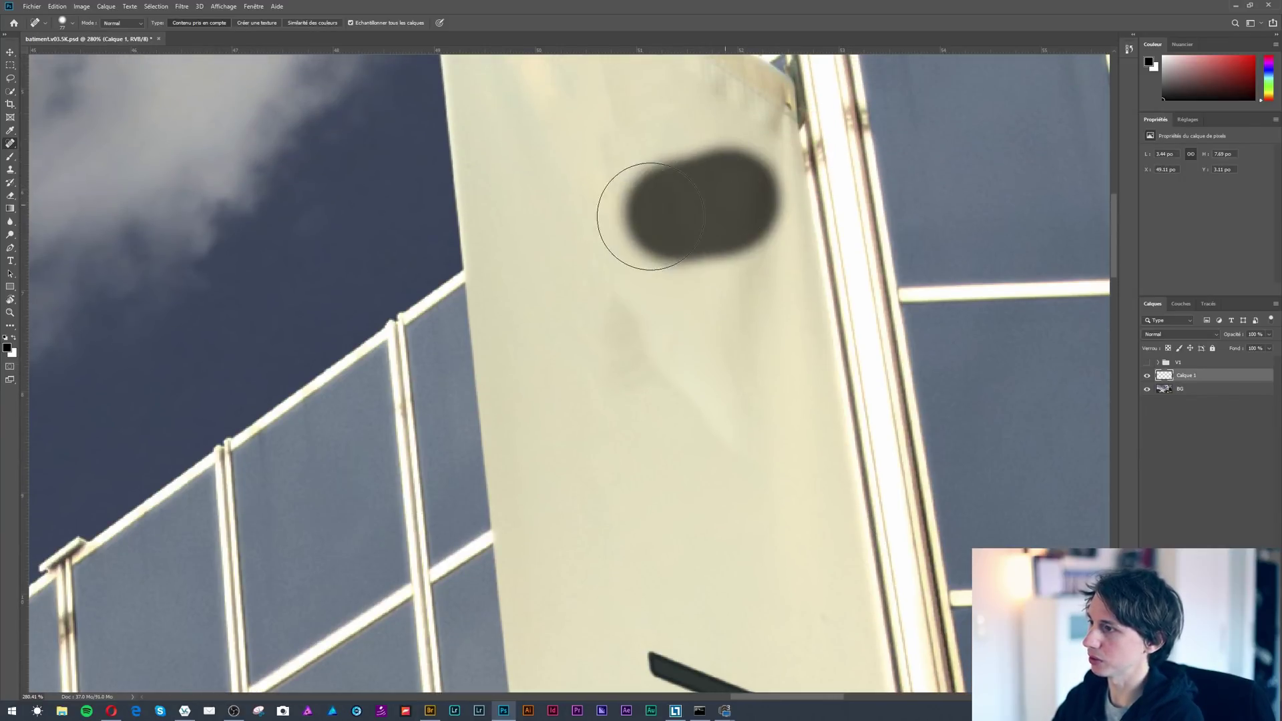
{"action": "left_click_drag", "start_coordinate": [621, 364], "coordinate": [613, 325]}
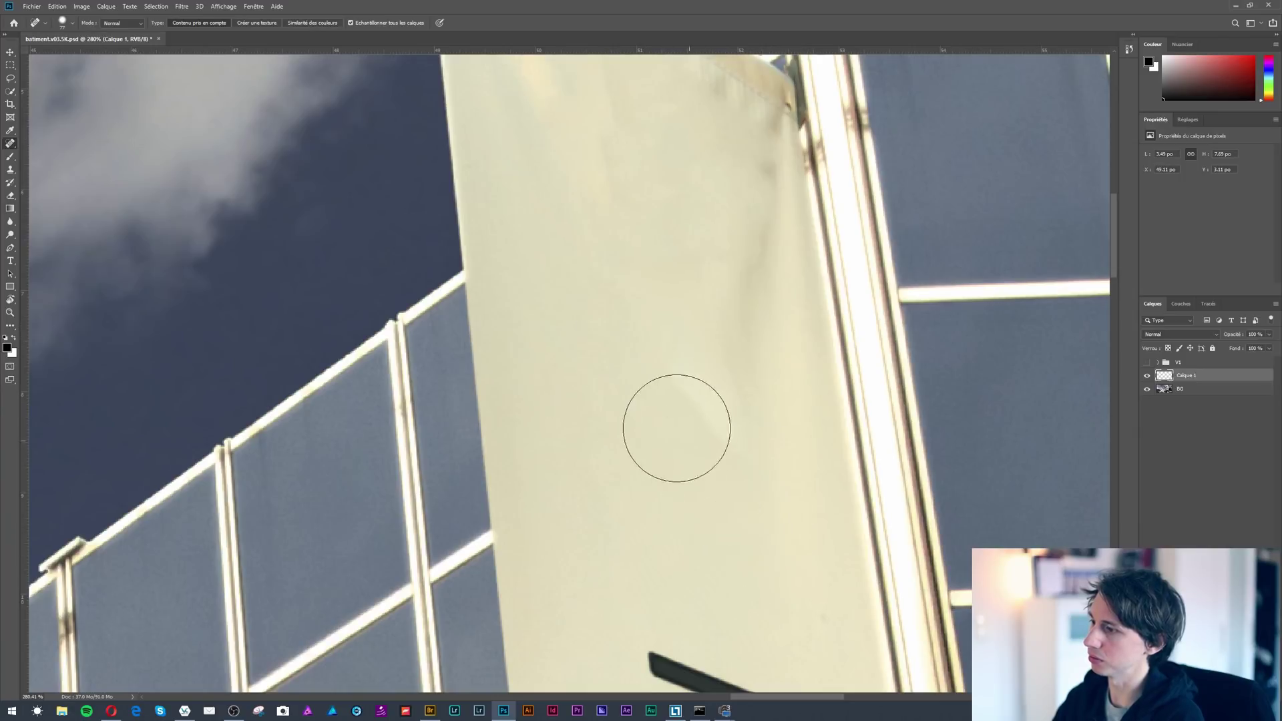
Remove the letter T and the orange F from the banner using lasso selections and the Spot Healing Brush, and deselect.
{"action": "scroll", "coordinate": [701, 564], "scroll_direction": "down", "scroll_amount": 5}
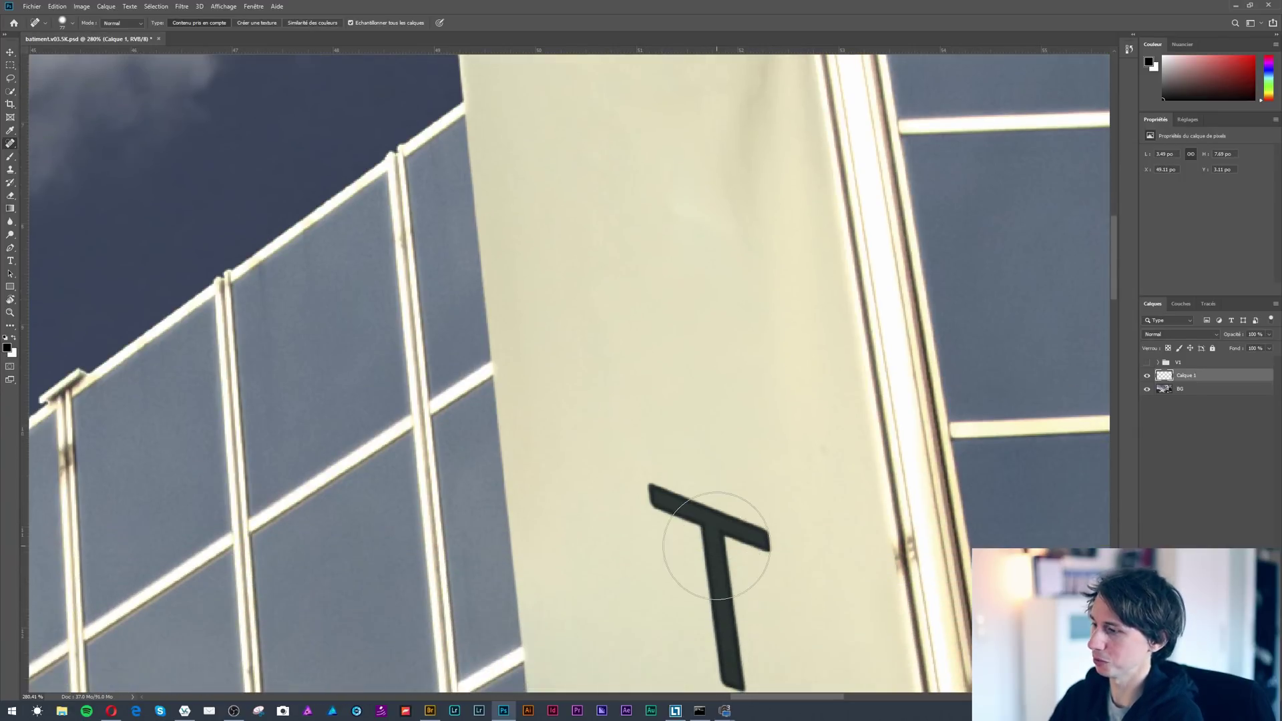
{"action": "scroll", "coordinate": [708, 535], "scroll_direction": "down", "scroll_amount": 8}
{"action": "key", "text": "l"}
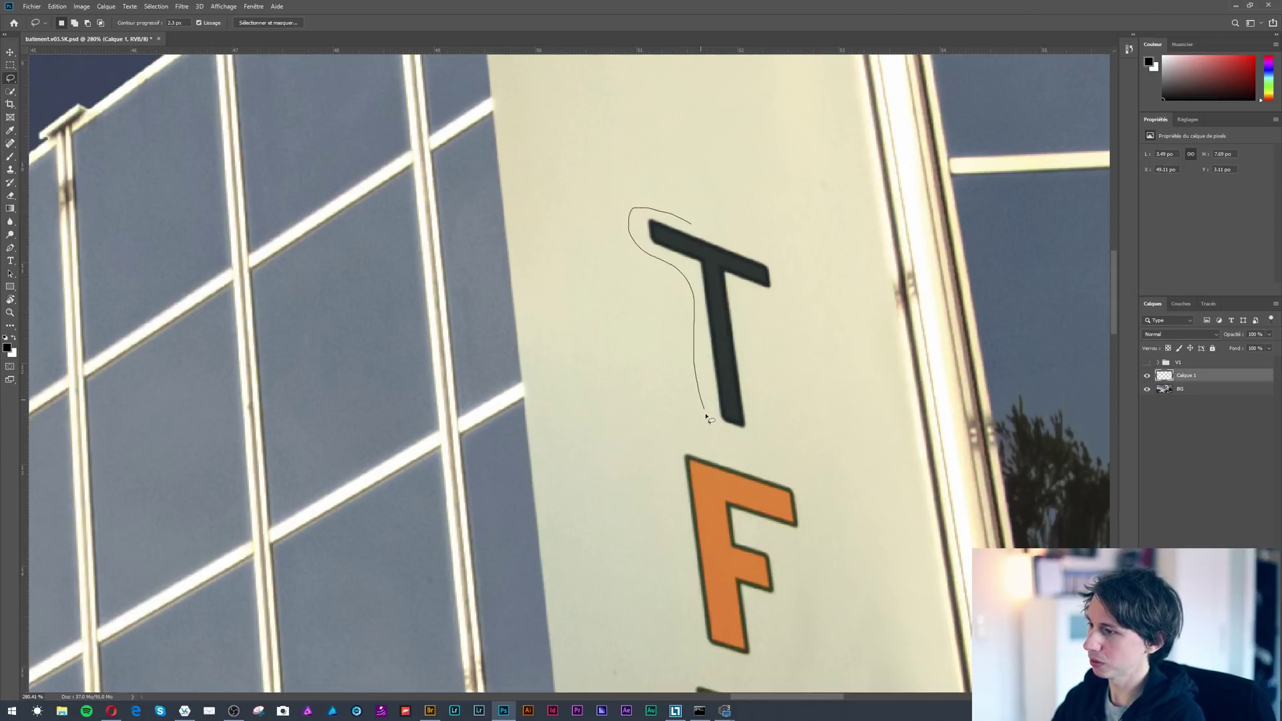
{"action": "mouse_move", "coordinate": [753, 440]}
{"action": "left_mouse_down"}
{"action": "mouse_move", "coordinate": [754, 343]}
{"action": "mouse_move", "coordinate": [779, 272]}
{"action": "mouse_move", "coordinate": [691, 219]}
{"action": "left_mouse_up"}
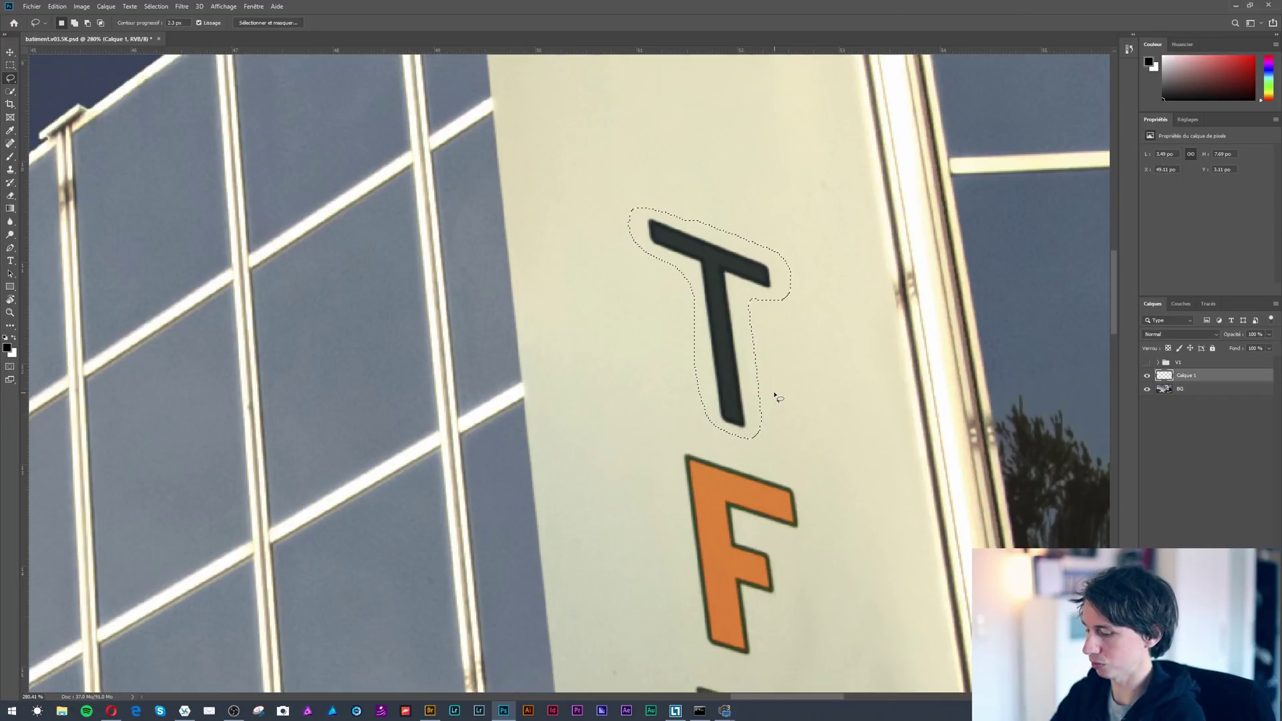
{"action": "scroll", "coordinate": [775, 400], "scroll_direction": "down", "scroll_amount": 2}
{"action": "key", "text": "j"}
{"action": "mouse_move", "coordinate": [711, 212]}
{"action": "left_mouse_down"}
{"action": "mouse_move", "coordinate": [782, 220]}
{"action": "mouse_move", "coordinate": [745, 364]}
{"action": "mouse_move", "coordinate": [799, 307]}
{"action": "mouse_move", "coordinate": [686, 112]}
{"action": "mouse_move", "coordinate": [735, 155]}
{"action": "mouse_move", "coordinate": [658, 197]}
{"action": "mouse_move", "coordinate": [680, 270]}
{"action": "mouse_move", "coordinate": [759, 295]}
{"action": "left_mouse_up"}
{"action": "key", "text": "ctrl+d"}
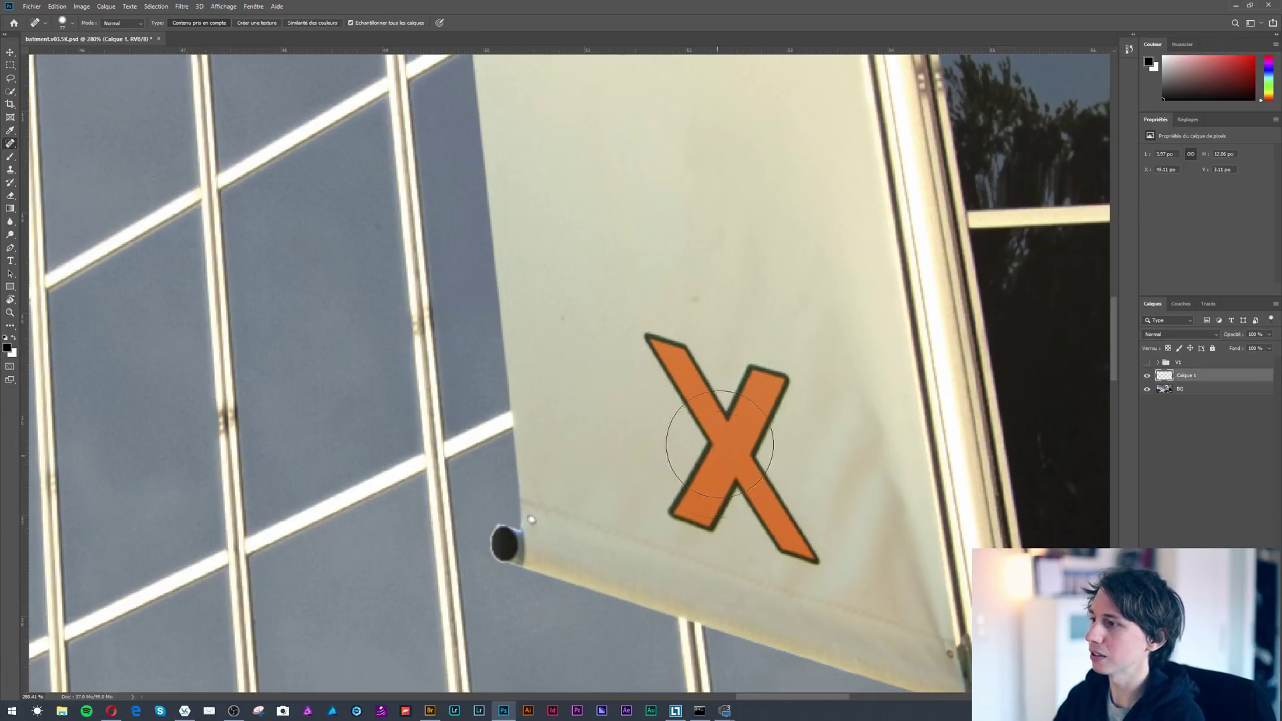
Heal away the orange X at the banner's lower end and clean the remaining specks around it with a smaller brush.
{"action": "mouse_move", "coordinate": [679, 358]}
{"action": "left_mouse_down"}
{"action": "mouse_move", "coordinate": [744, 390]}
{"action": "mouse_move", "coordinate": [759, 415]}
{"action": "mouse_move", "coordinate": [697, 479]}
{"action": "mouse_move", "coordinate": [813, 532]}
{"action": "mouse_move", "coordinate": [785, 565]}
{"action": "left_mouse_up"}
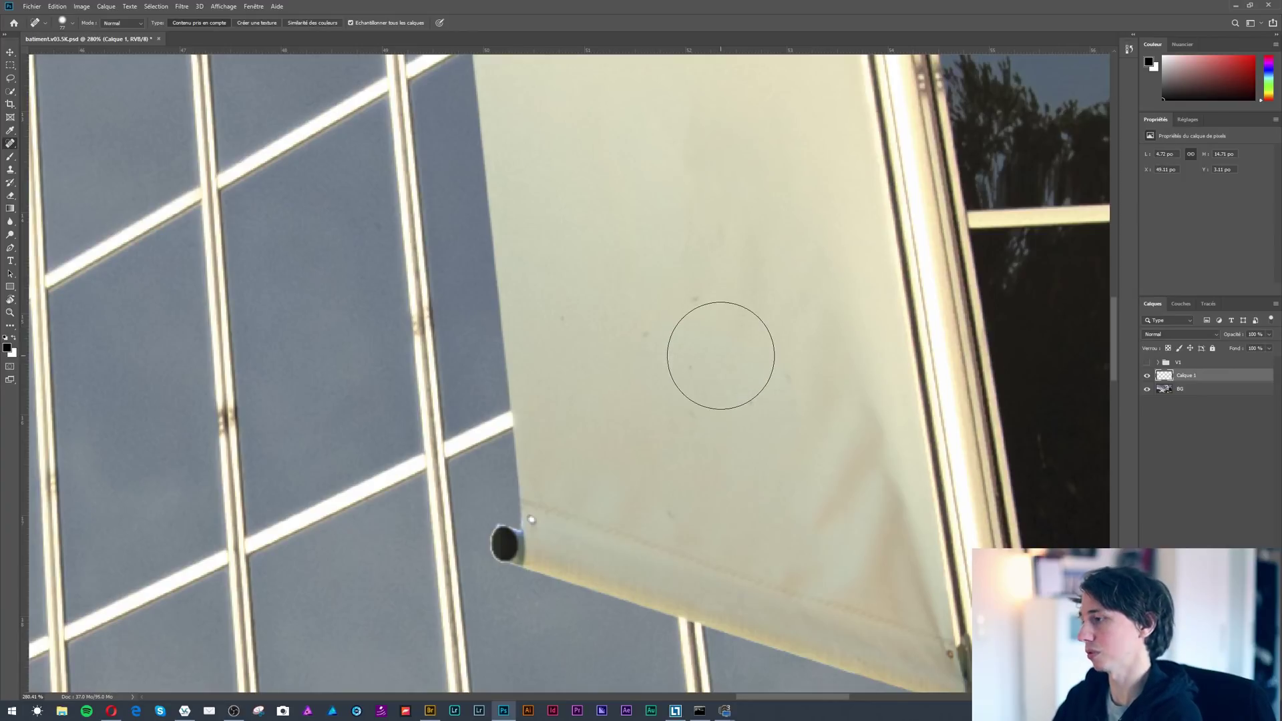
{"action": "left_click_drag", "start_coordinate": [715, 349], "coordinate": [691, 349]}
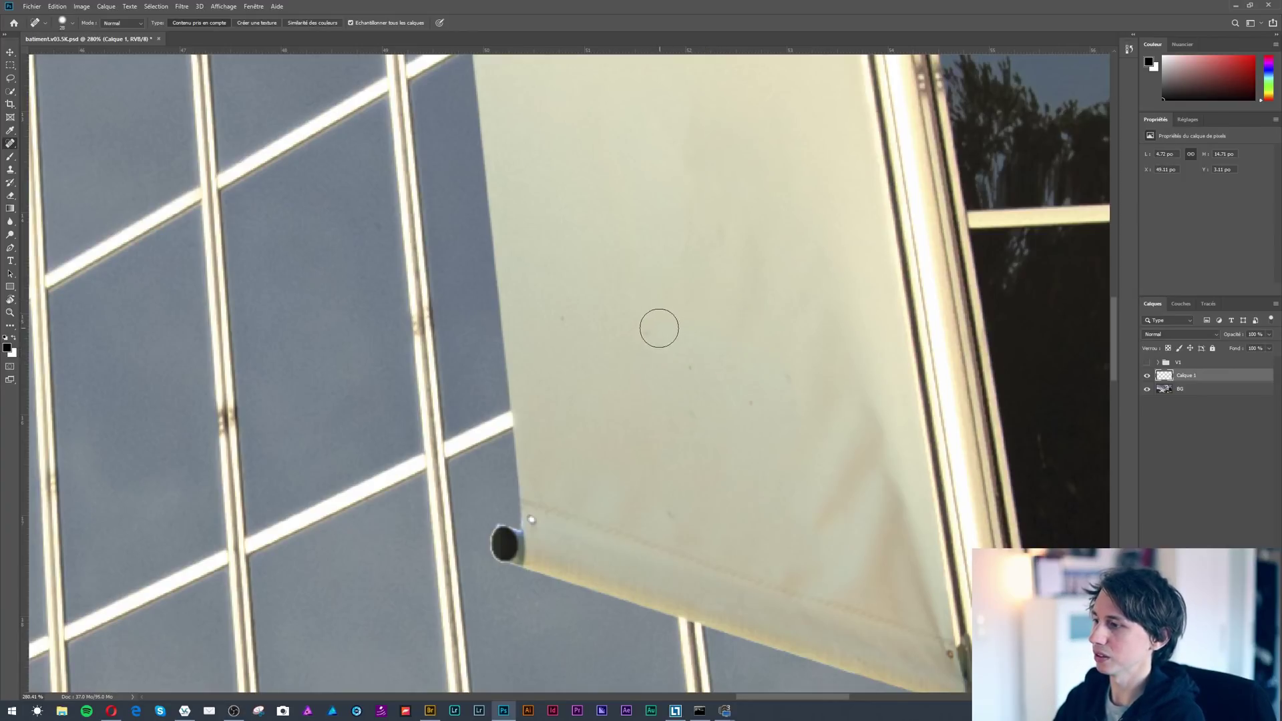
{"action": "left_click", "coordinate": [747, 400]}
{"action": "left_click", "coordinate": [676, 364]}
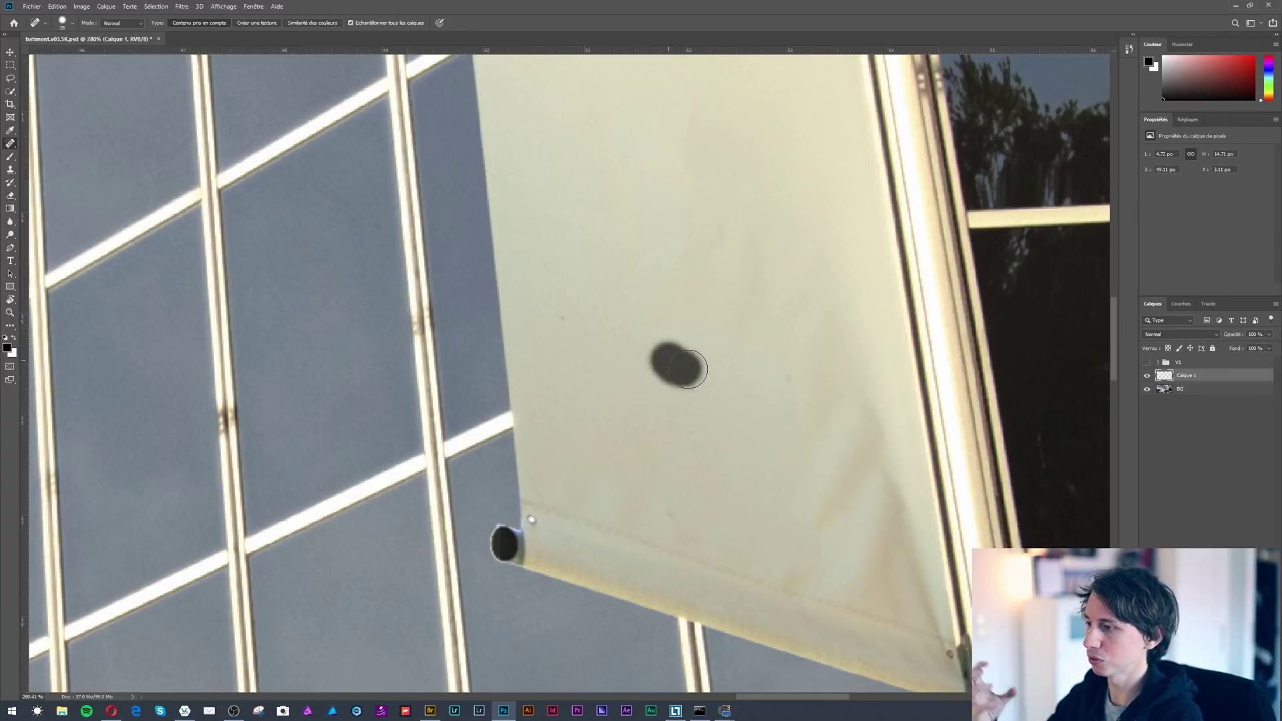
{"action": "left_click", "coordinate": [670, 511]}
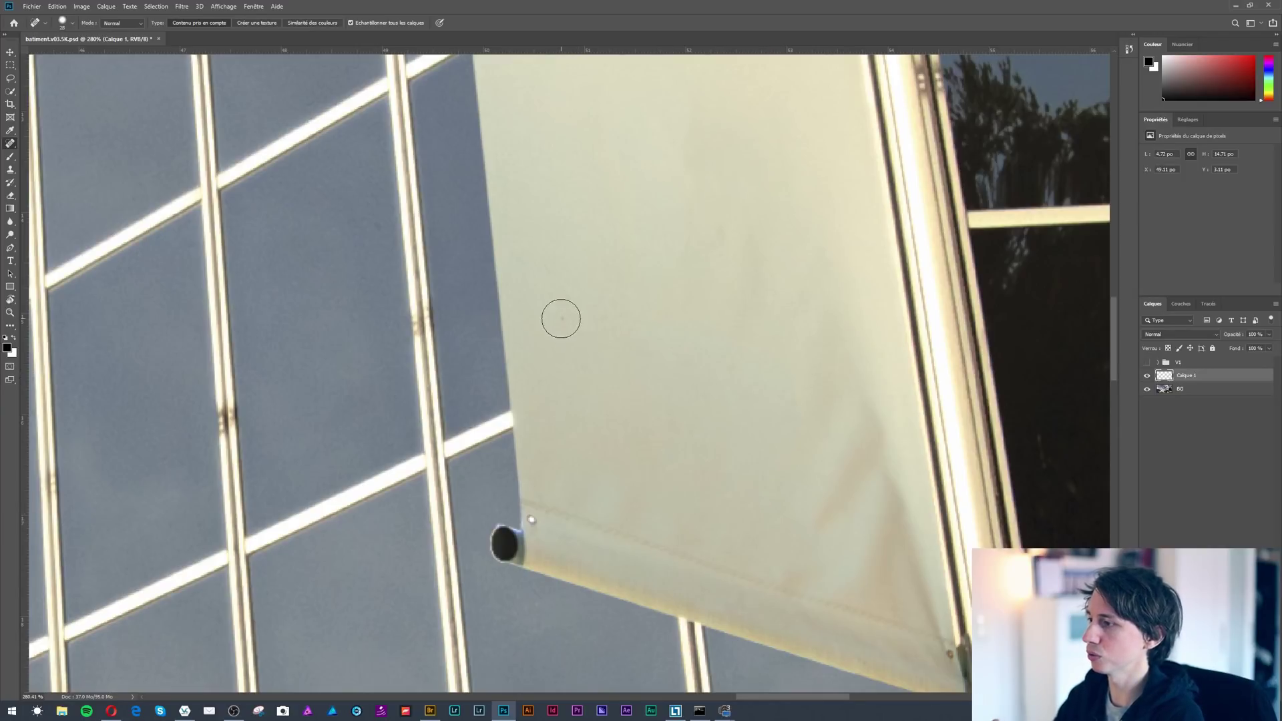
{"action": "scroll", "coordinate": [674, 291], "scroll_direction": "up", "scroll_amount": 1}
{"action": "scroll", "coordinate": [701, 265], "scroll_direction": "up", "scroll_amount": 7}
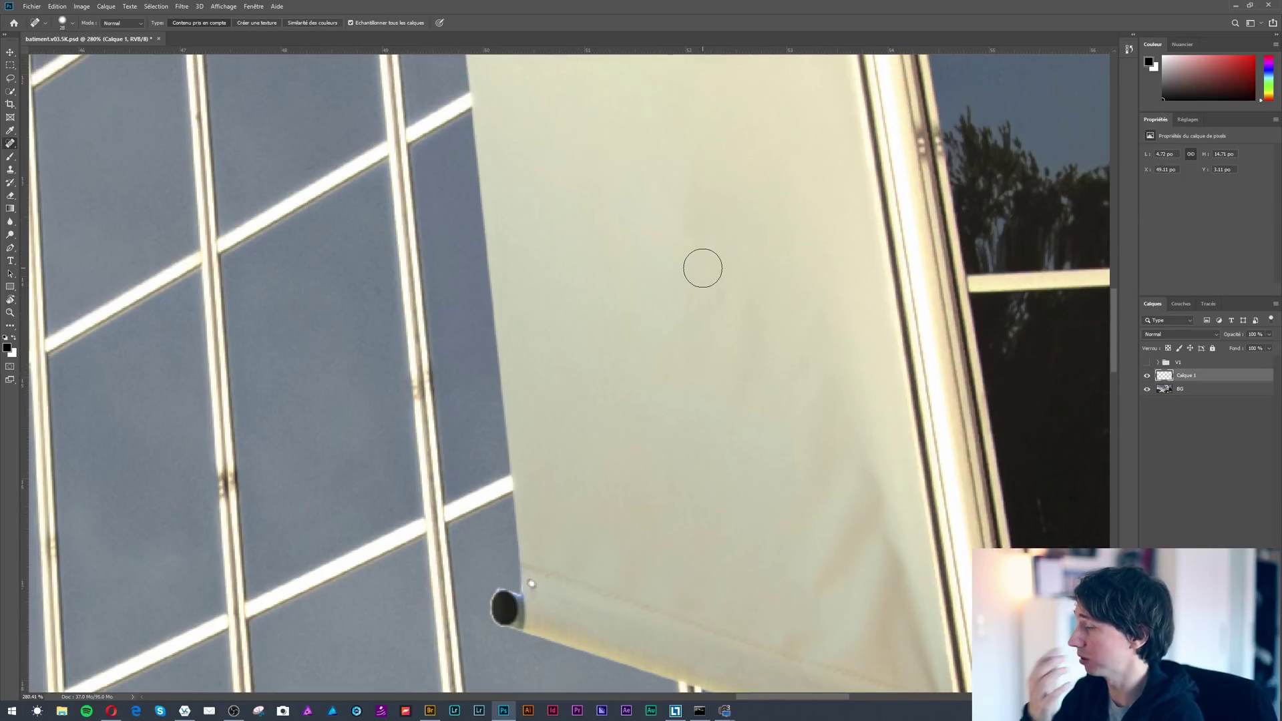
{"action": "scroll", "coordinate": [674, 301], "scroll_direction": "up", "scroll_amount": 10}
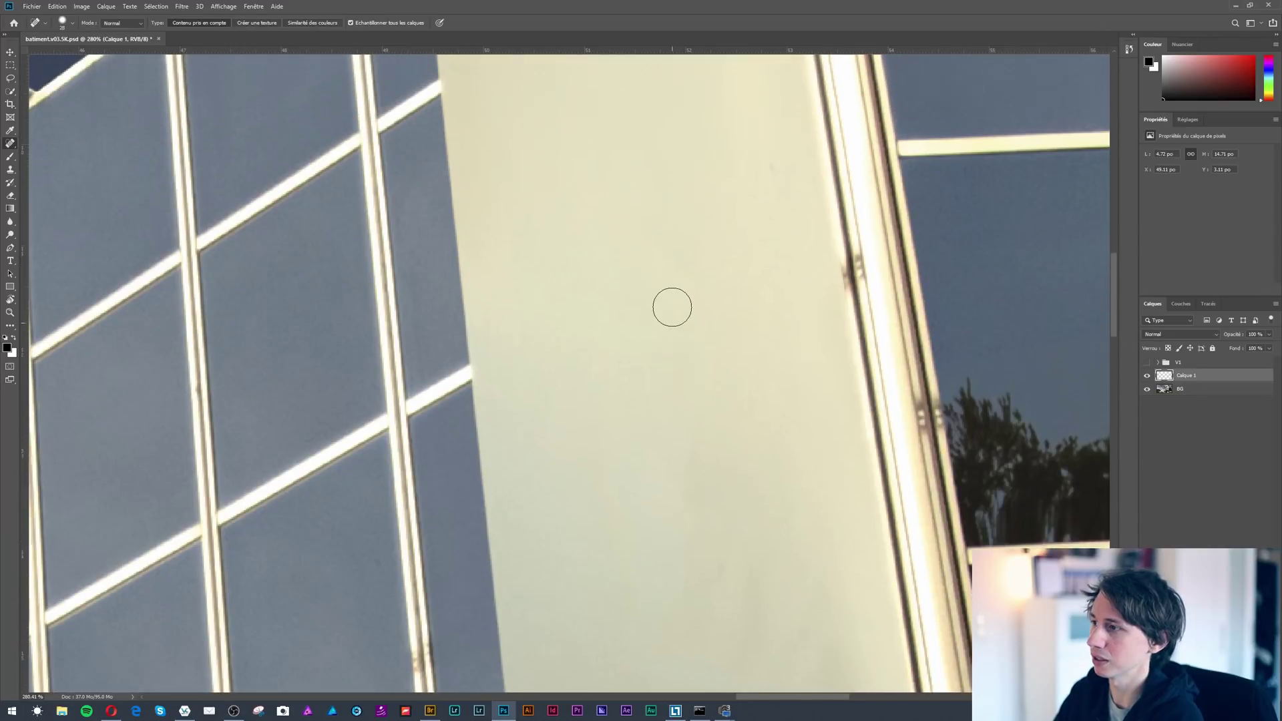
Heal the remaining stains and smudges on the upper part of the banner with the Spot Healing Brush.
{"action": "scroll", "coordinate": [668, 319], "scroll_direction": "up", "scroll_amount": 7}
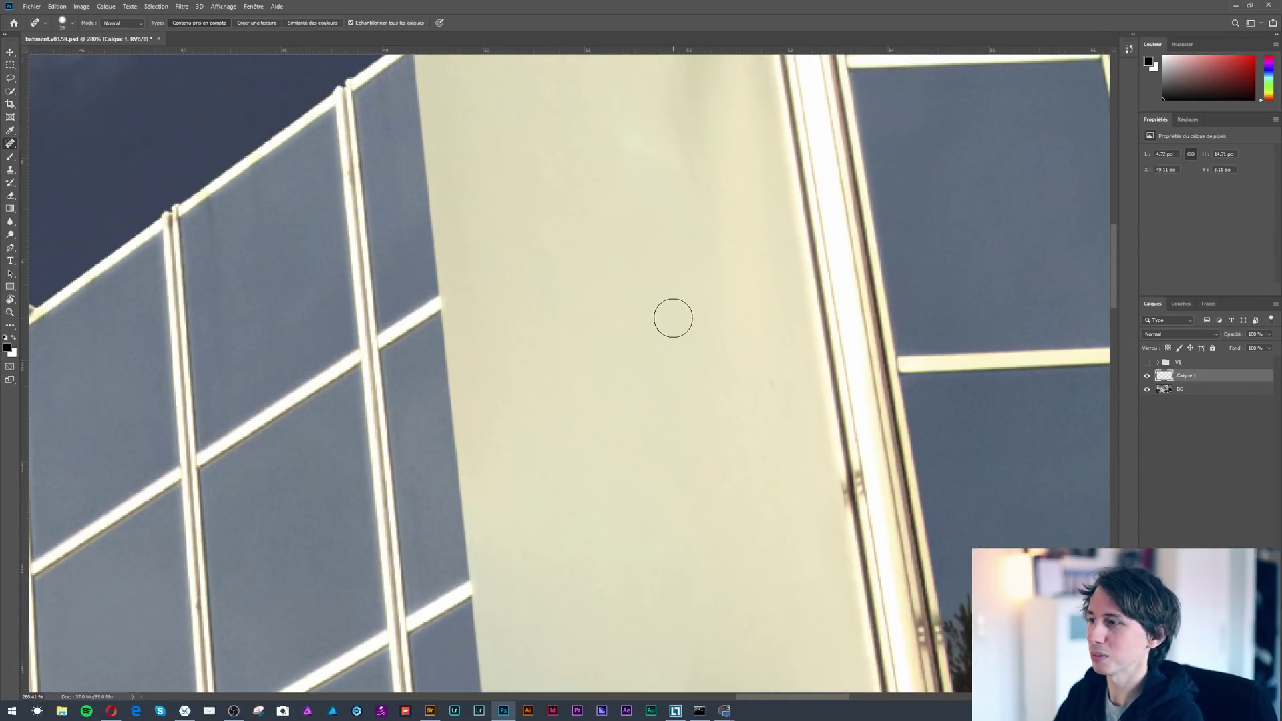
{"action": "scroll", "coordinate": [663, 321], "scroll_direction": "up", "scroll_amount": 3}
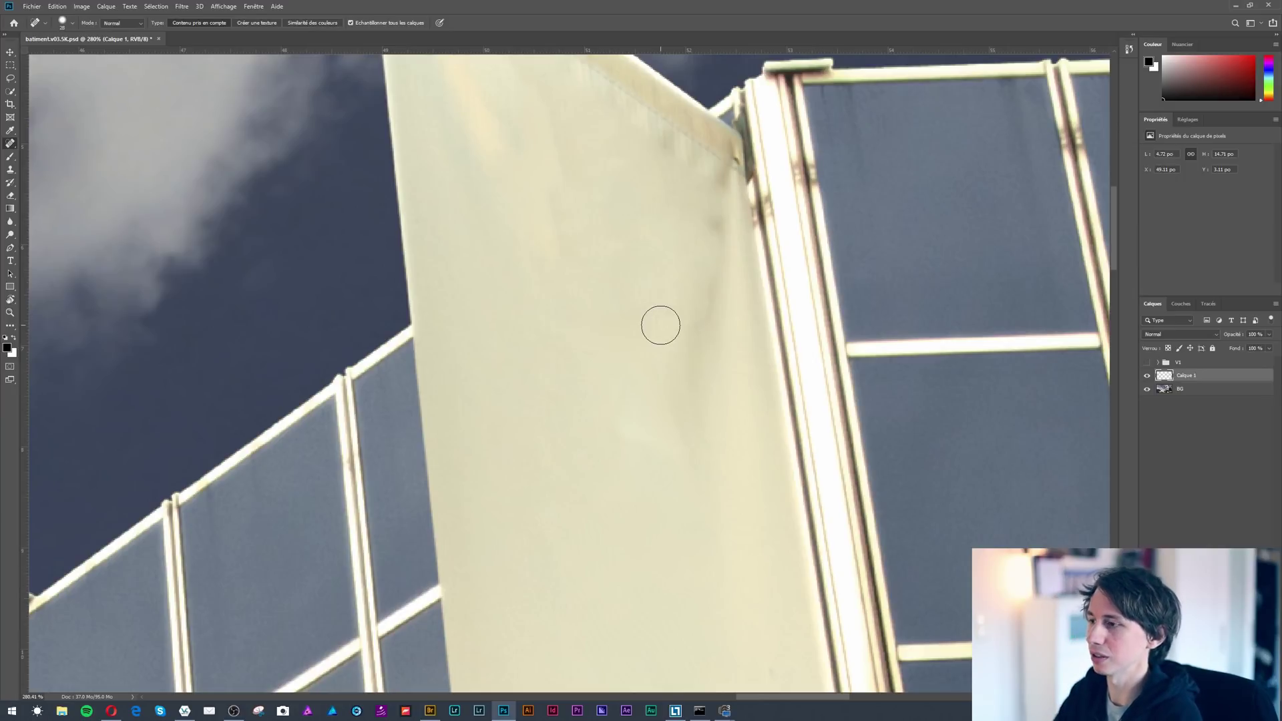
{"action": "left_click_drag", "start_coordinate": [712, 222], "coordinate": [711, 298]}
{"action": "left_click_drag", "start_coordinate": [545, 197], "coordinate": [556, 297]}
{"action": "left_click_drag", "start_coordinate": [620, 412], "coordinate": [695, 447]}
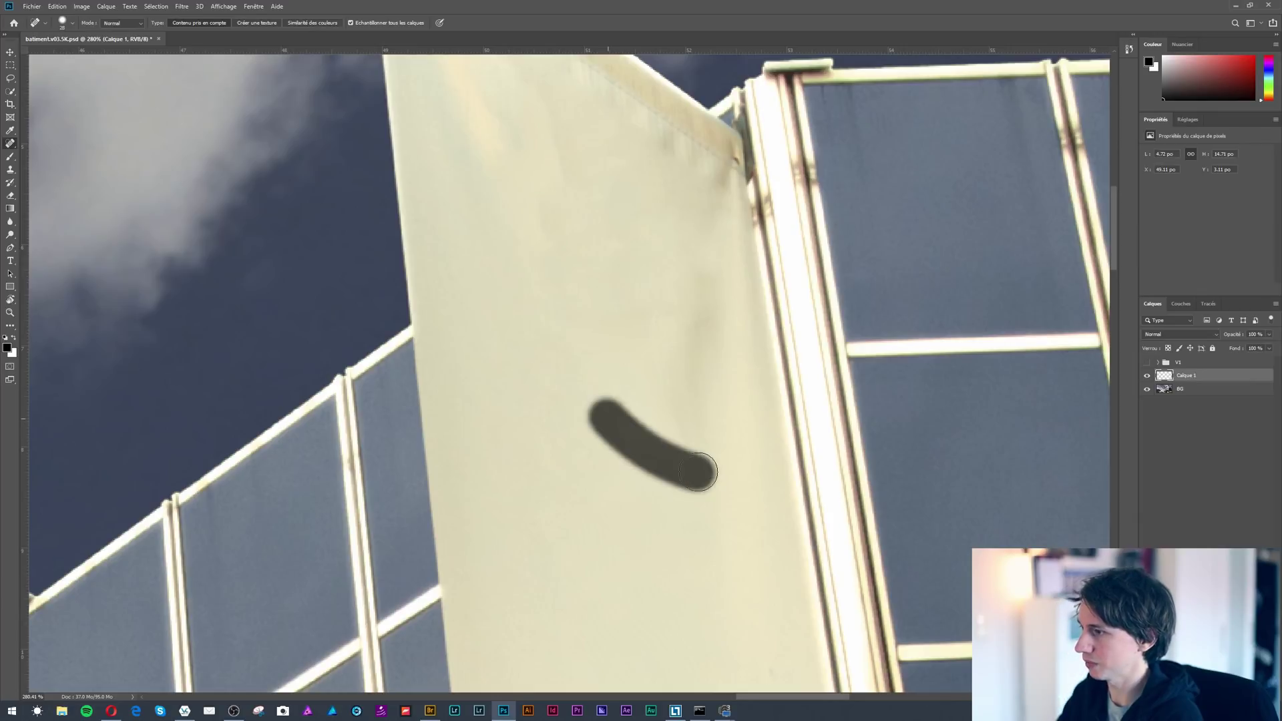
{"action": "scroll", "coordinate": [471, 271], "scroll_direction": "up", "scroll_amount": 1}
{"action": "scroll", "coordinate": [521, 357], "scroll_direction": "down", "scroll_amount": 5}
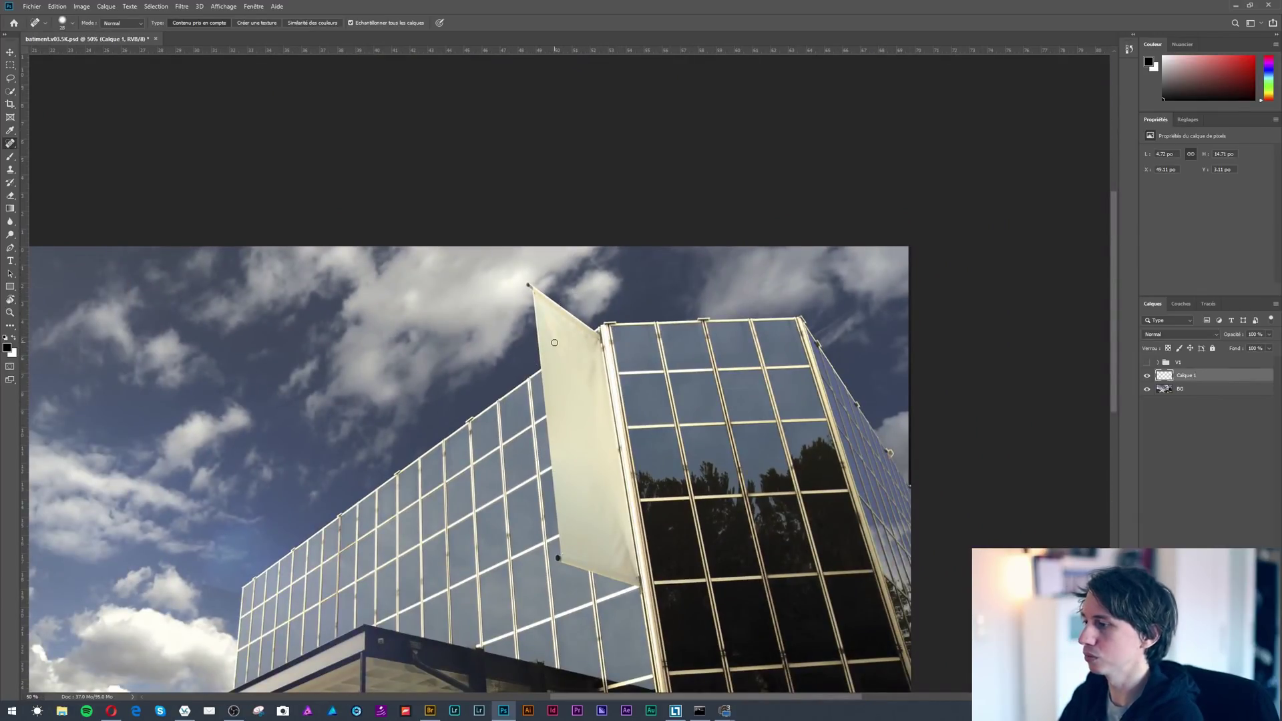
Start a Pen path at the tip of the banner's upper pole and run it along the top edge to the building.
{"action": "left_click", "coordinate": [10, 52]}
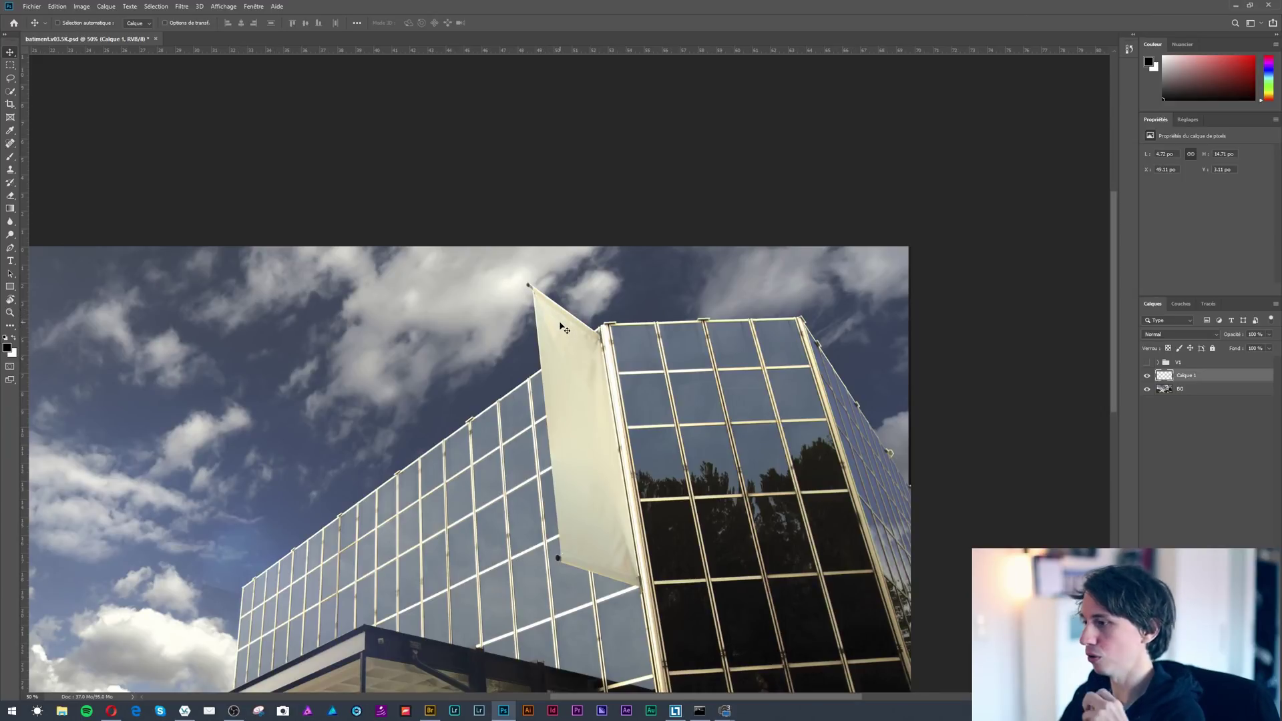
{"action": "key", "text": "z"}
{"action": "left_click_drag", "start_coordinate": [534, 314], "coordinate": [602, 285]}
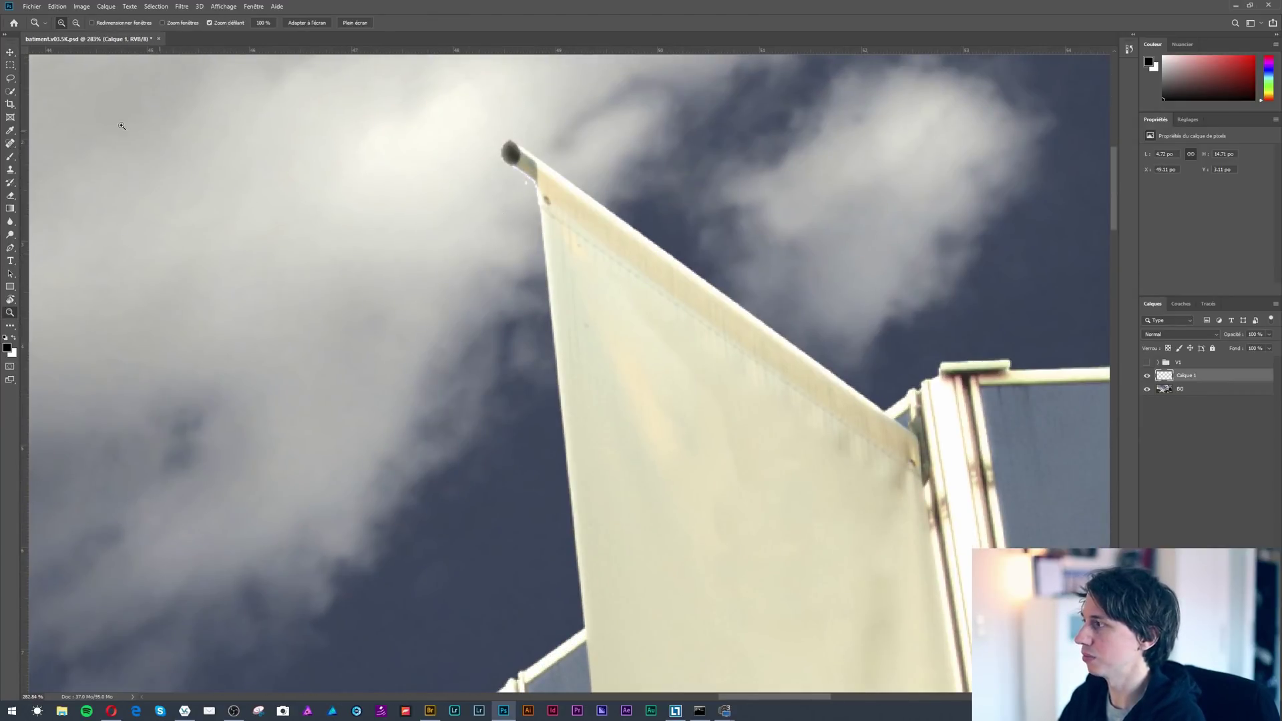
{"action": "left_click", "coordinate": [10, 248]}
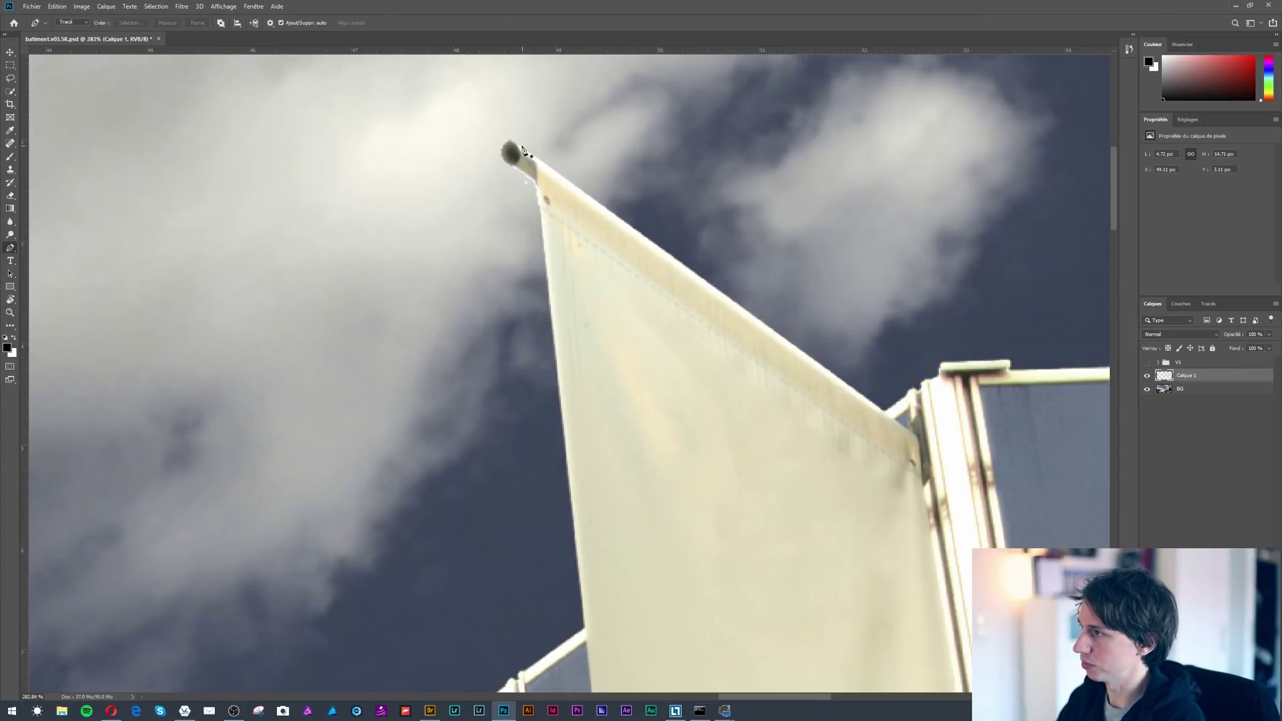
{"action": "left_click", "coordinate": [511, 139]}
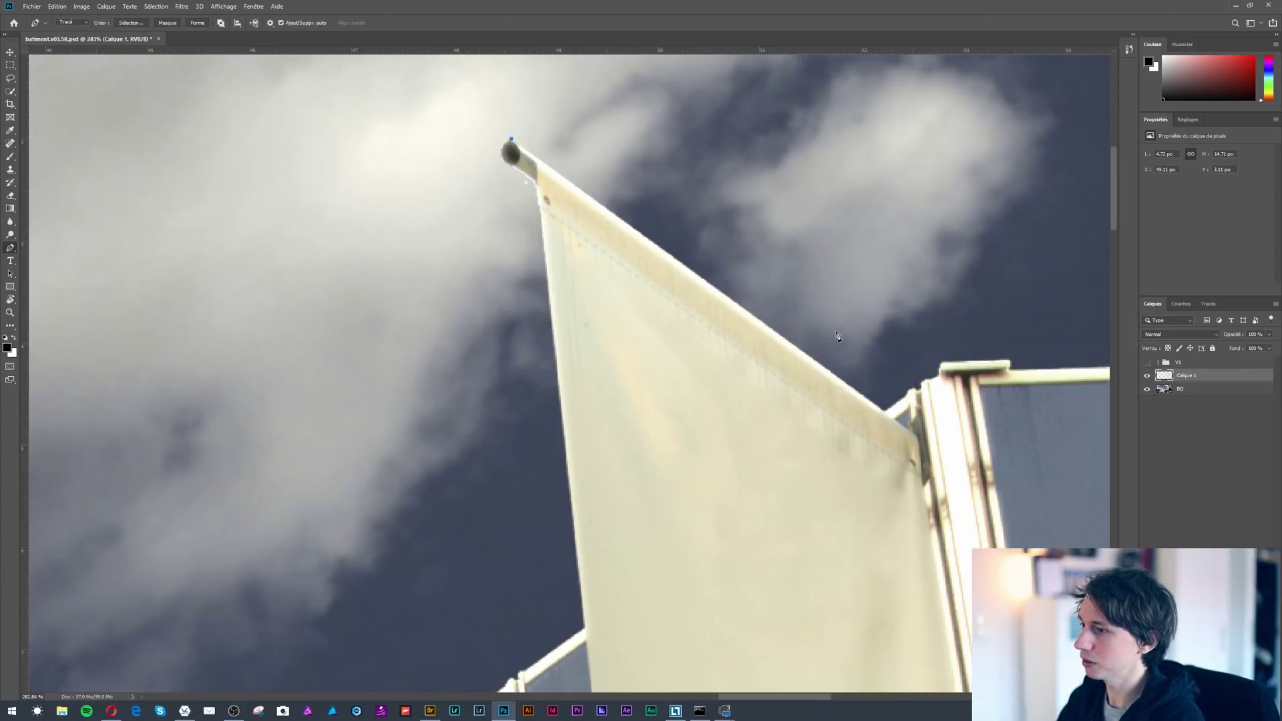
{"action": "left_click", "coordinate": [905, 426]}
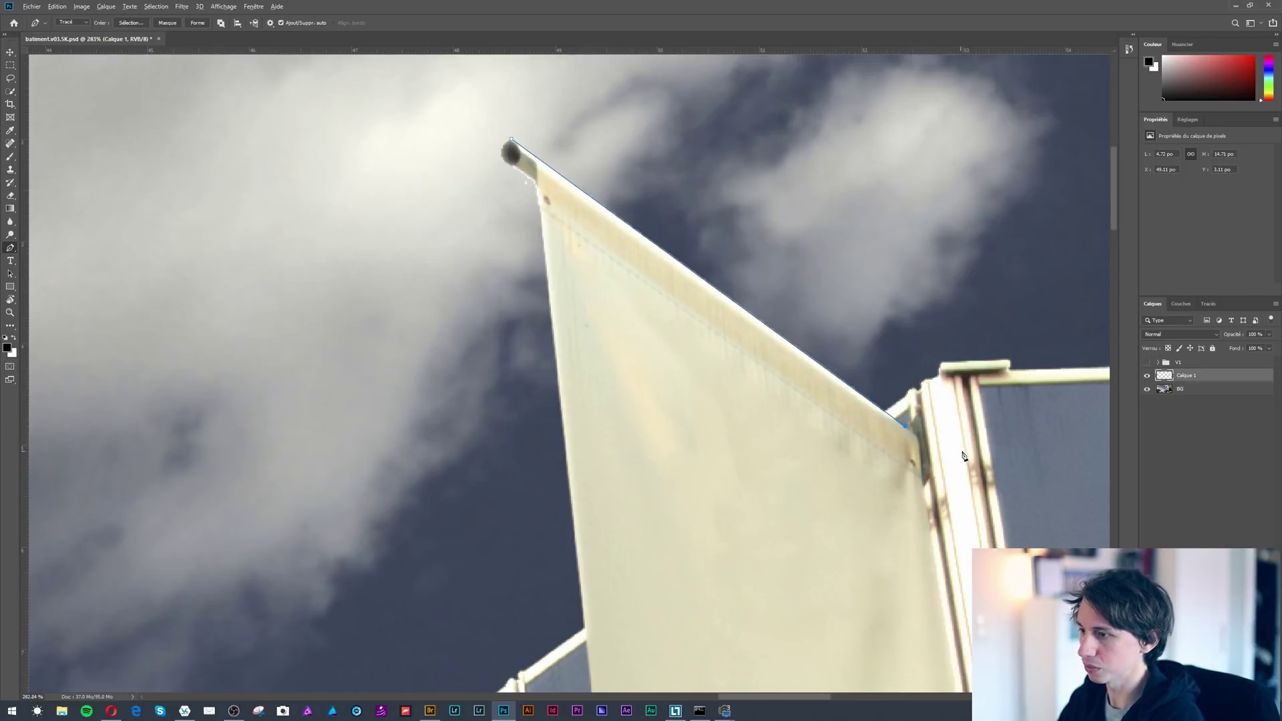
Trace the Pen path around the upper mounting bracket where the pole meets the building.
{"action": "scroll", "coordinate": [962, 456], "scroll_direction": "up", "scroll_amount": 5}
{"action": "scroll", "coordinate": [838, 342], "scroll_direction": "down", "scroll_amount": 2}
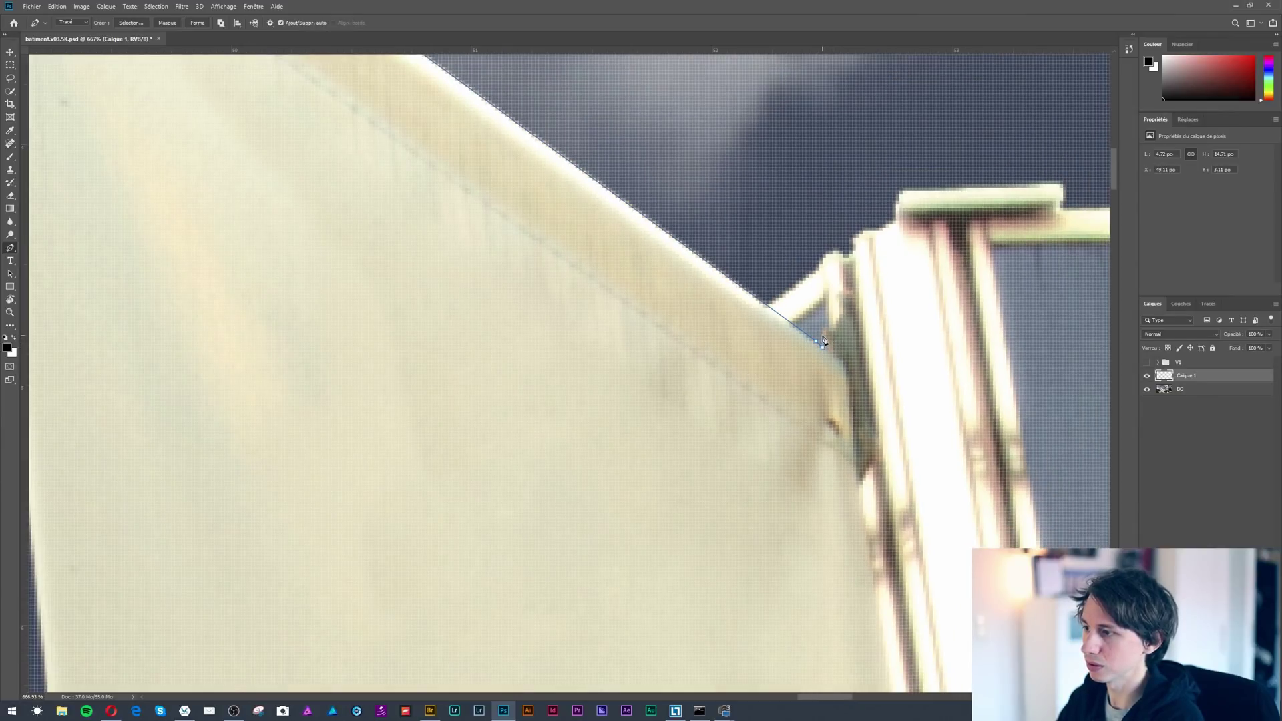
{"action": "left_click_drag", "start_coordinate": [830, 334], "coordinate": [842, 301]}
{"action": "left_click", "coordinate": [850, 294]}
{"action": "left_click", "coordinate": [853, 297]}
{"action": "left_click", "coordinate": [879, 451]}
Continue the path down the banner's building-side edge and around the lower mounting bracket.
{"action": "scroll", "coordinate": [862, 487], "scroll_direction": "down", "scroll_amount": 5}
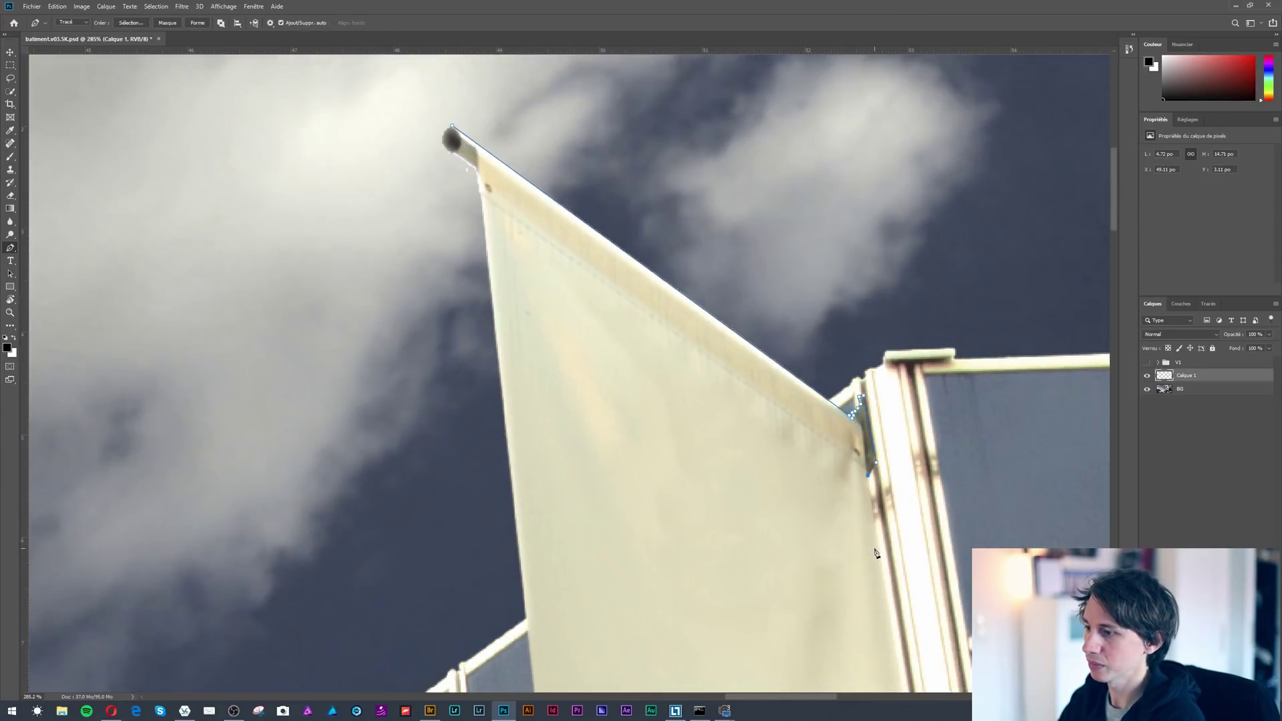
{"action": "scroll", "coordinate": [893, 616], "scroll_direction": "down", "scroll_amount": 1}
{"action": "left_click_drag", "start_coordinate": [892, 615], "coordinate": [759, 306]}
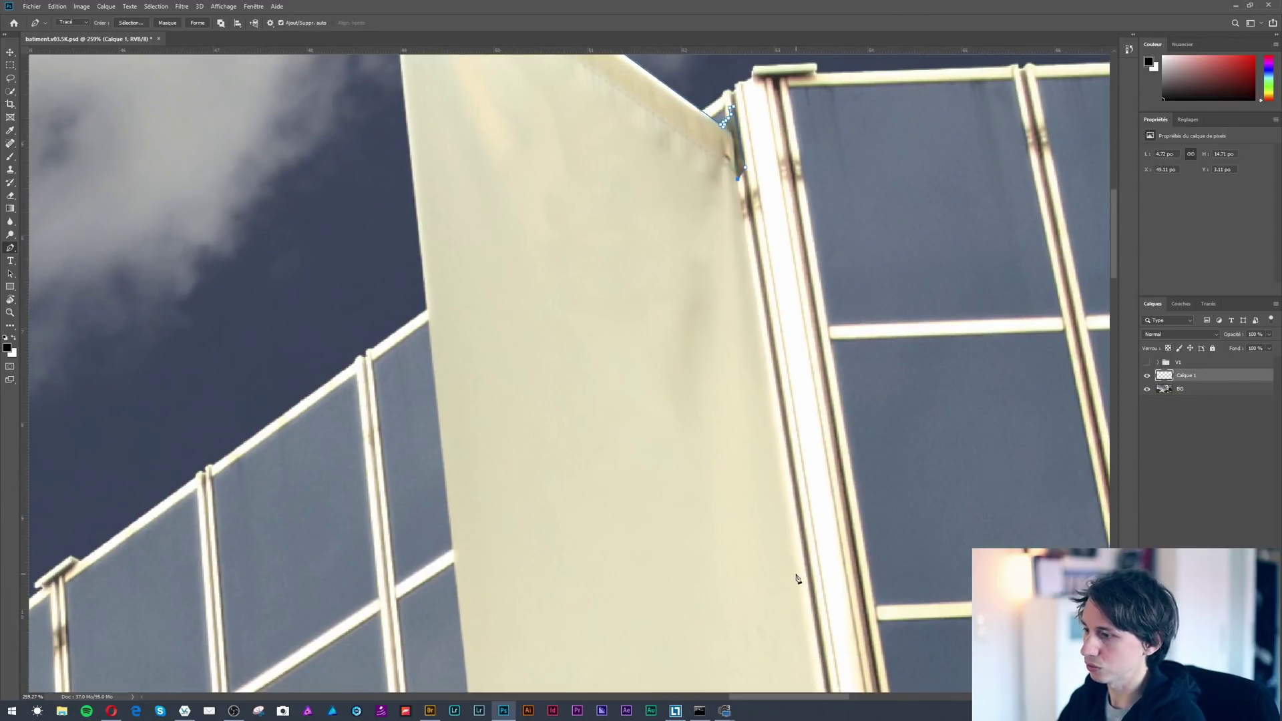
{"action": "left_click_drag", "start_coordinate": [807, 572], "coordinate": [749, 212]}
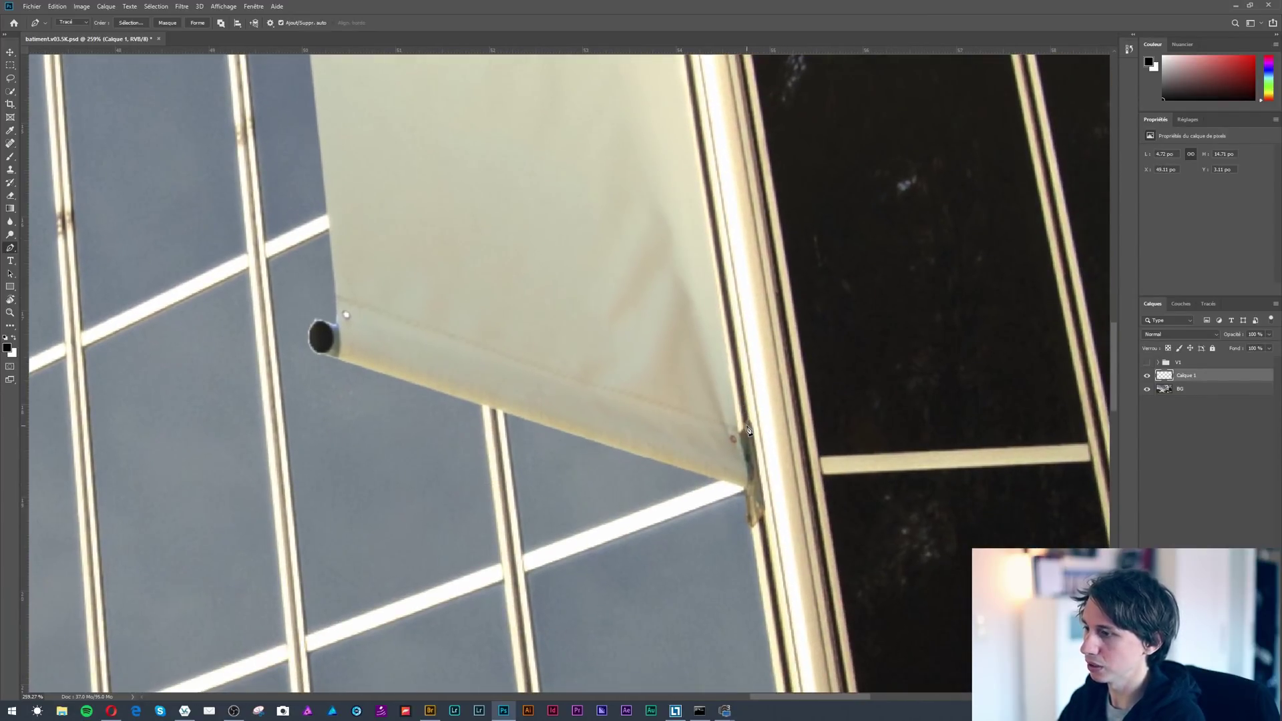
{"action": "left_click", "coordinate": [739, 432]}
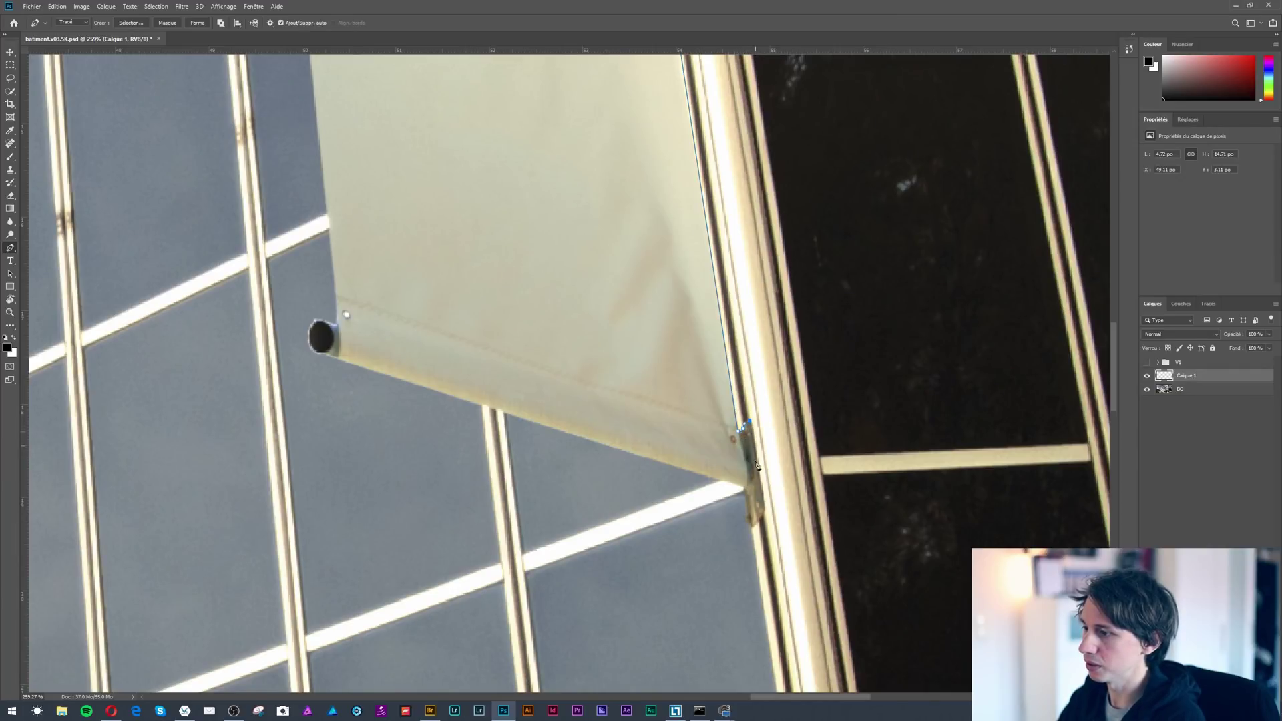
{"action": "left_click", "coordinate": [764, 508]}
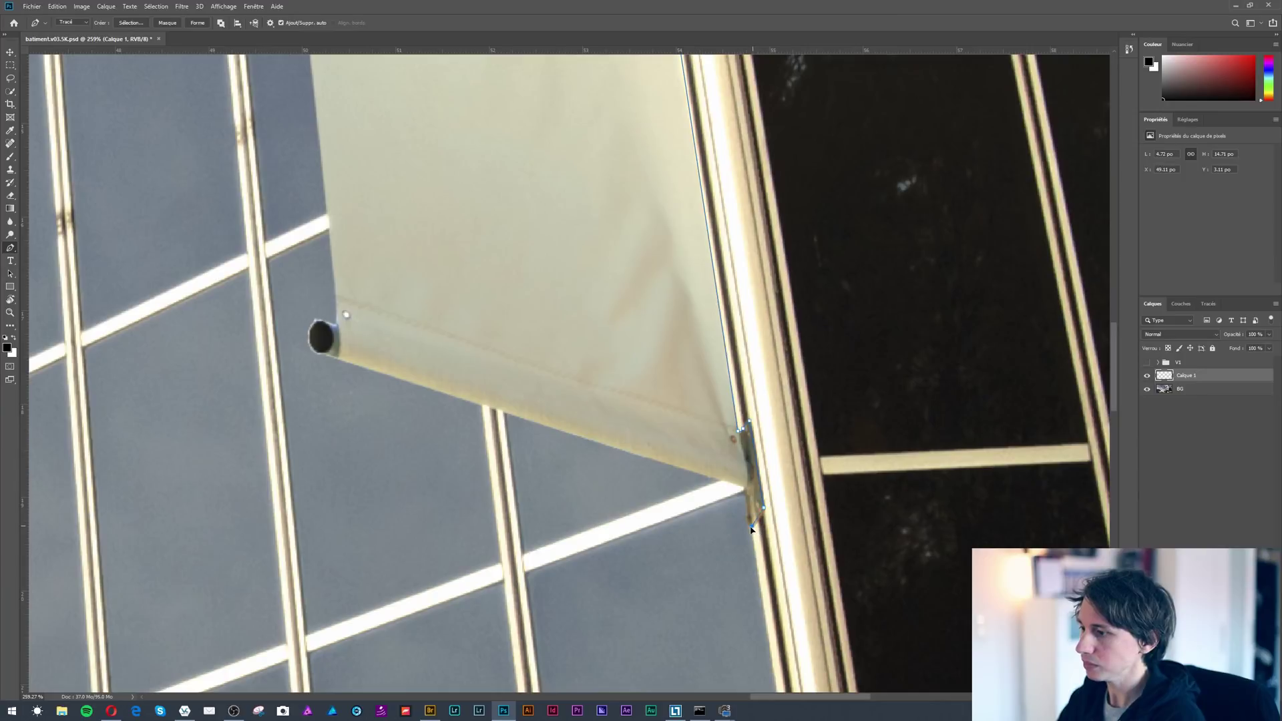
{"action": "left_click", "coordinate": [750, 525]}
{"action": "left_click", "coordinate": [745, 488]}
Show the list of paths, then extend the path along the banner's lower edge, around the lower pole's tip and onto the outer edge.
{"action": "left_click", "coordinate": [1209, 304]}
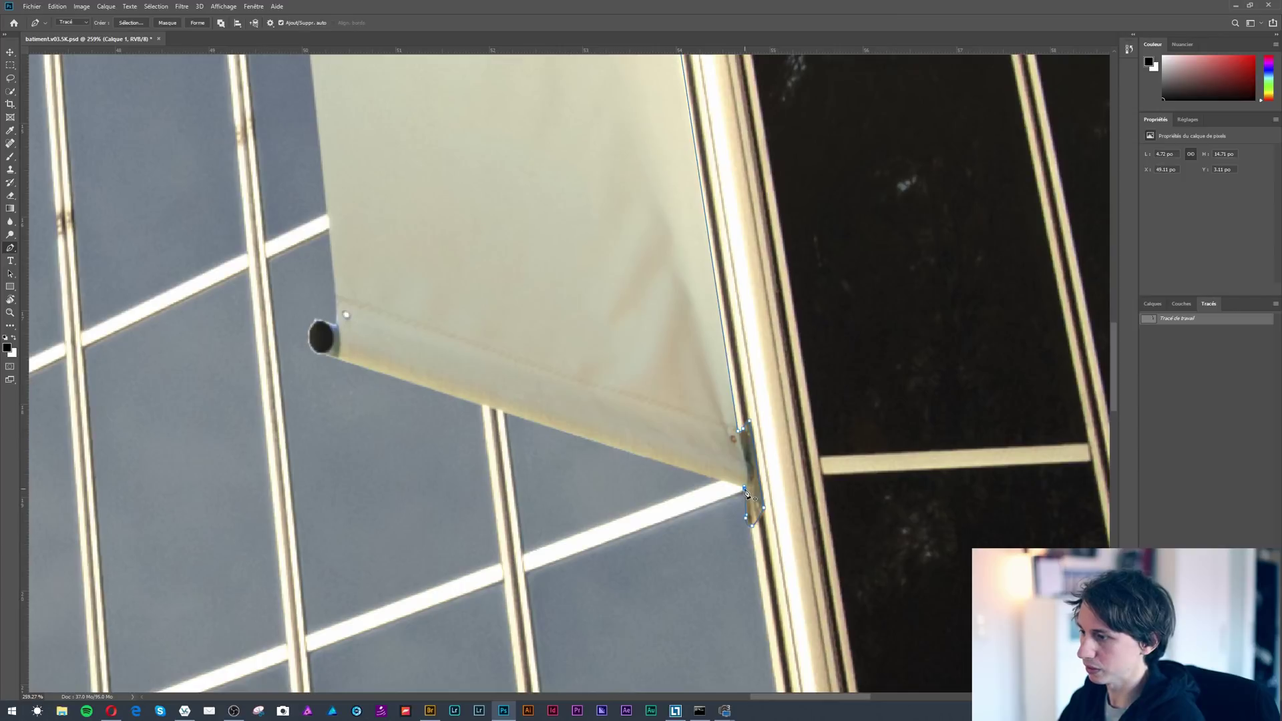
{"action": "left_click", "coordinate": [327, 357]}
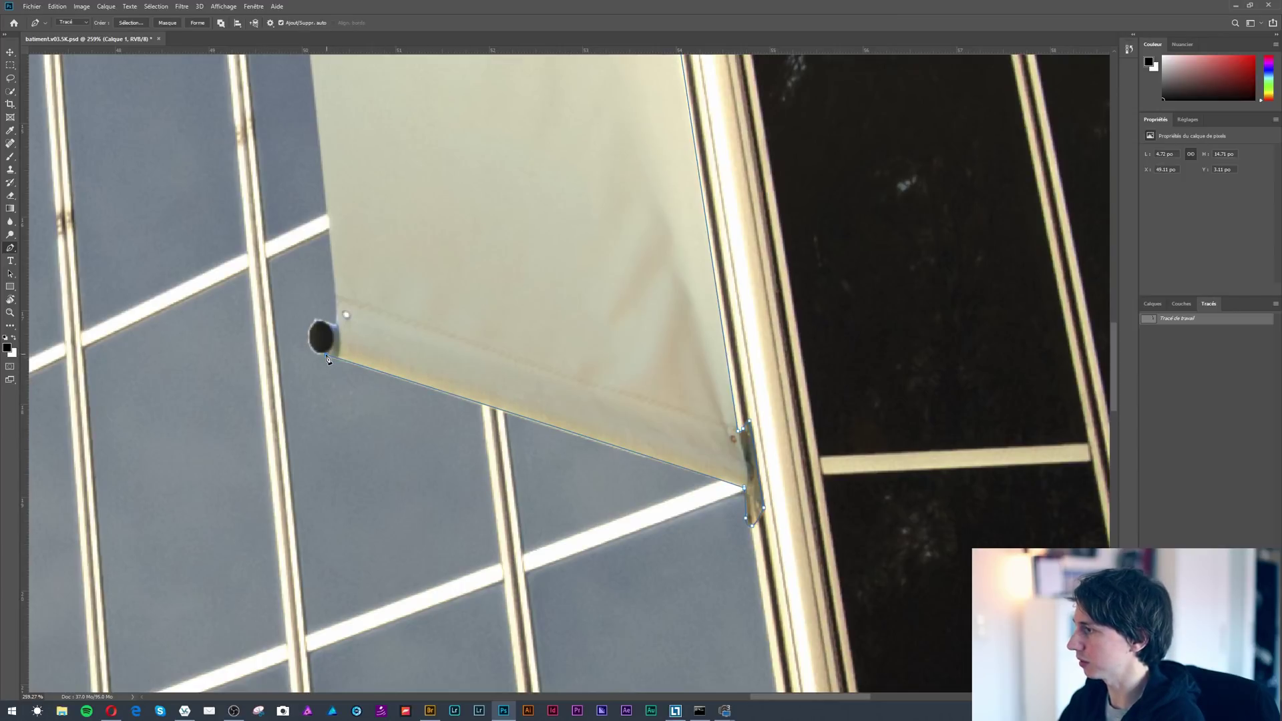
{"action": "left_click", "coordinate": [309, 334]}
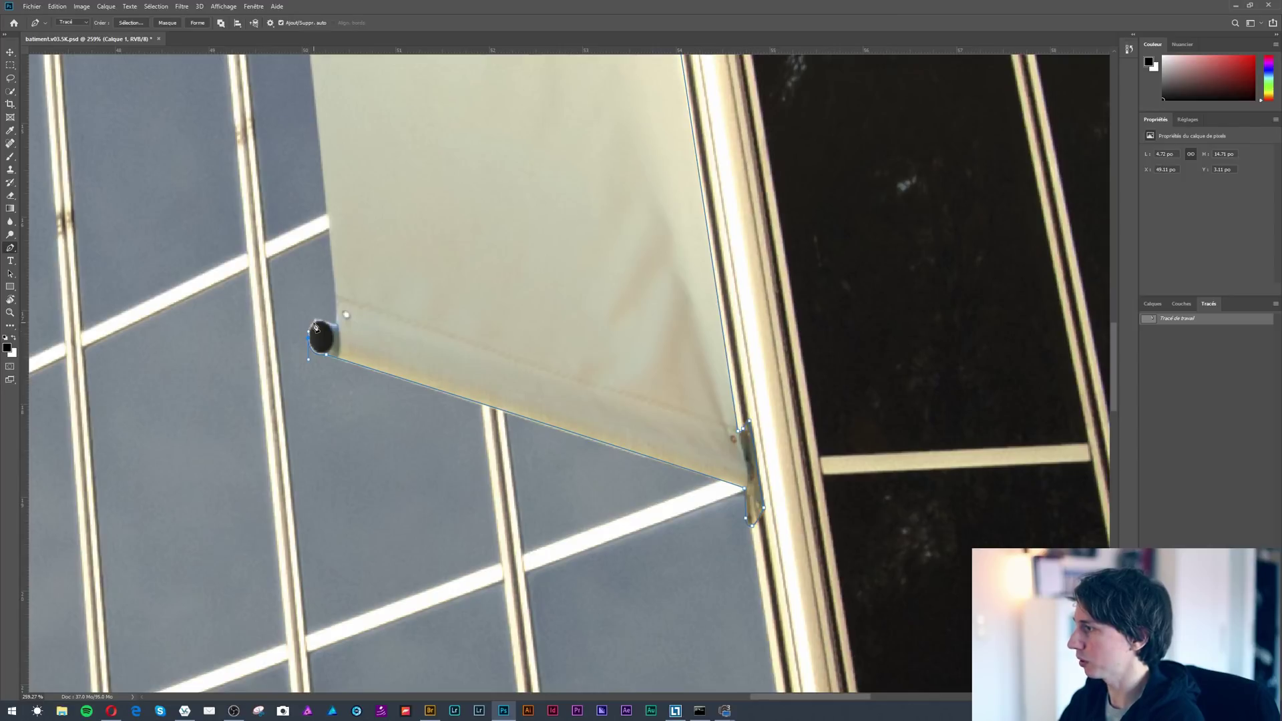
{"action": "left_click", "coordinate": [314, 320]}
{"action": "left_click", "coordinate": [334, 326]}
{"action": "scroll", "coordinate": [343, 247], "scroll_direction": "up", "scroll_amount": 5}
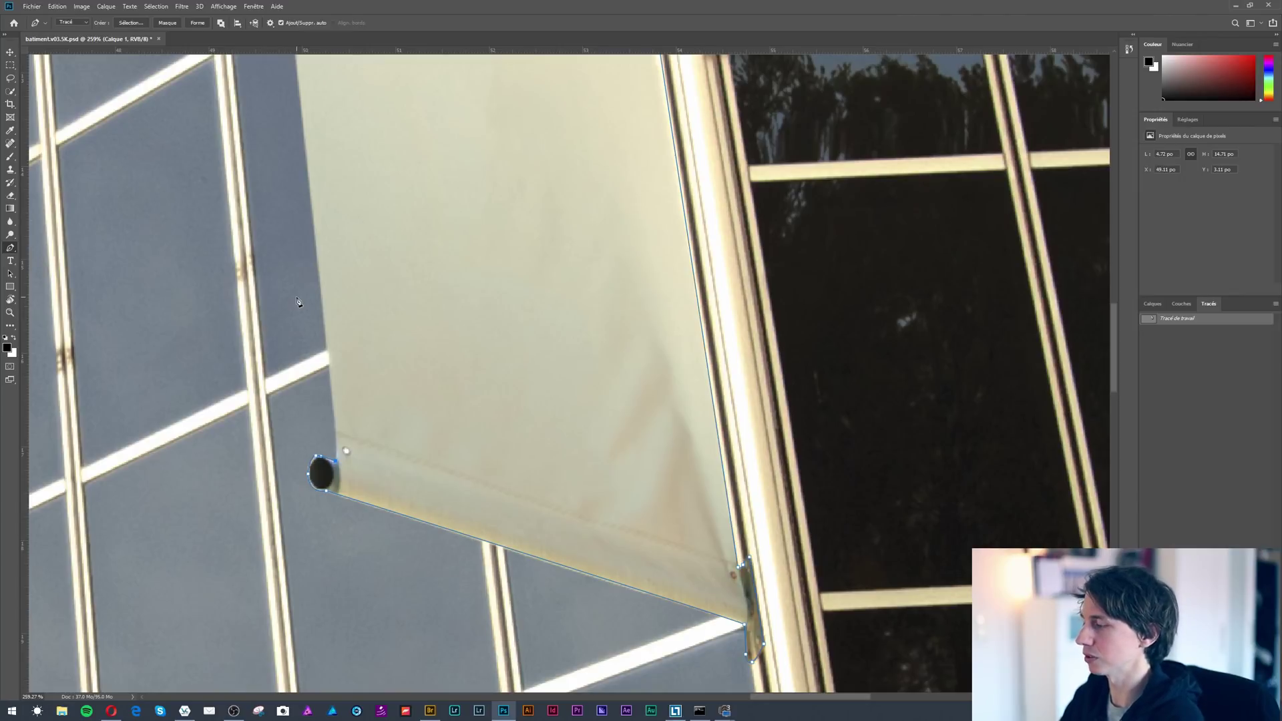
{"action": "left_click_drag", "start_coordinate": [335, 460], "coordinate": [337, 426]}
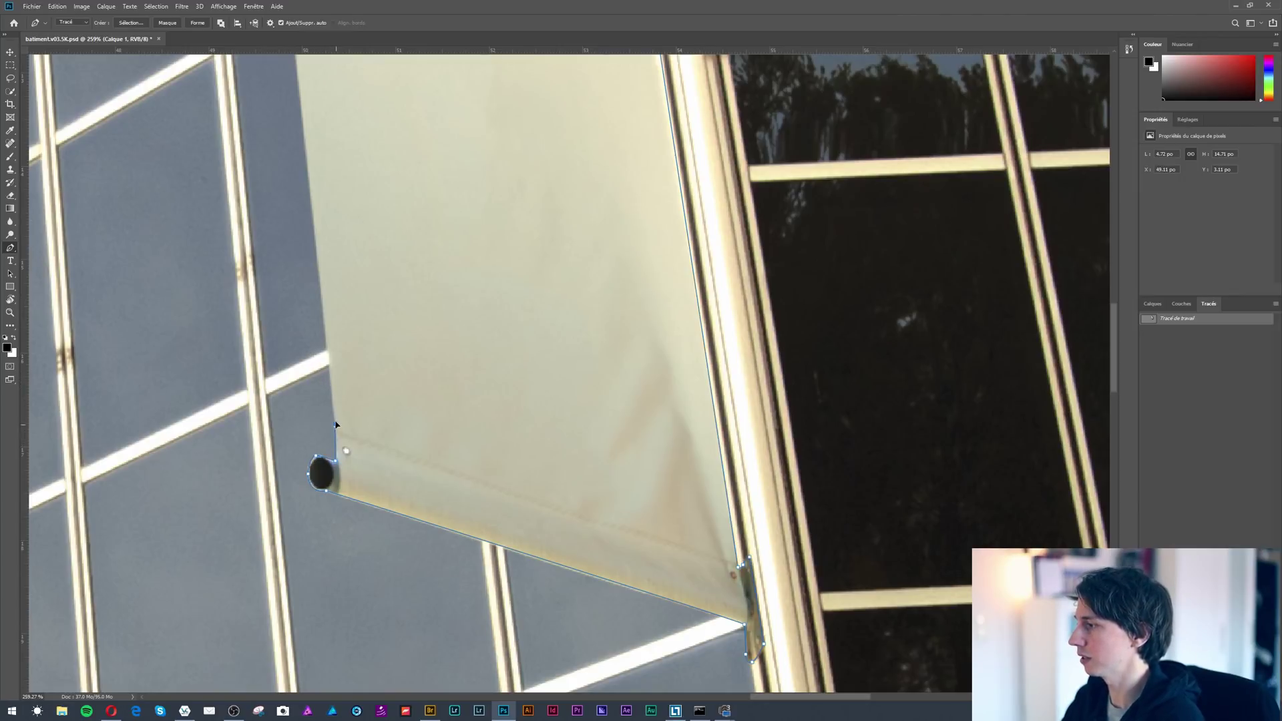
Switch to the browser, review the Photoshop CC 2017 course page on Tuto.com including its details and summary, and return to Photoshop.
{"action": "left_click", "coordinate": [110, 711]}
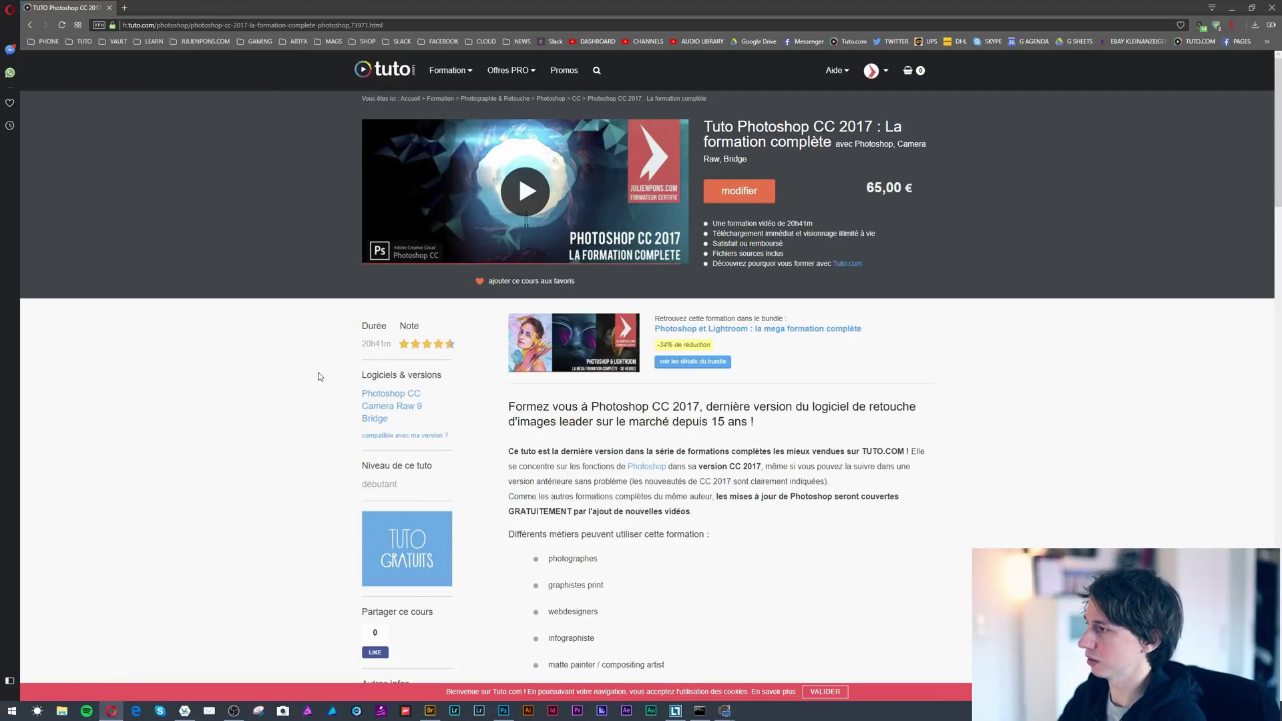
{"action": "scroll", "coordinate": [339, 360], "scroll_direction": "down", "scroll_amount": 3}
{"action": "scroll", "coordinate": [338, 364], "scroll_direction": "up", "scroll_amount": 2}
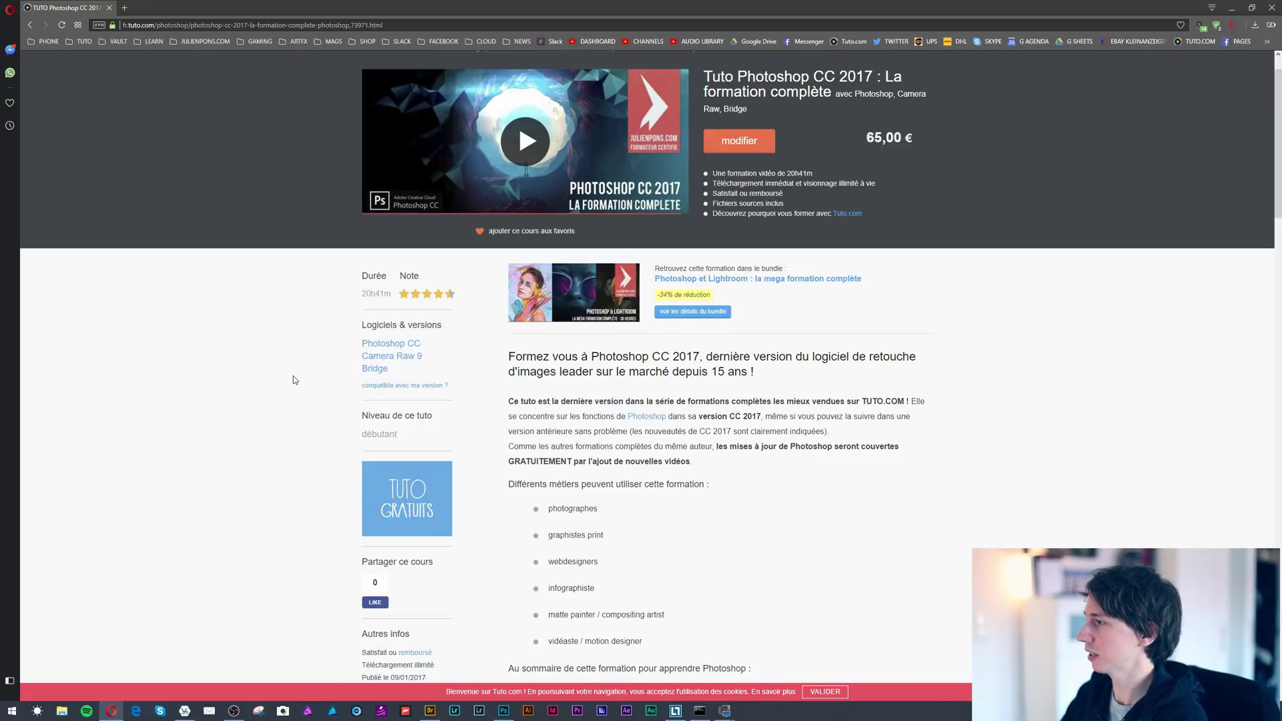
{"action": "scroll", "coordinate": [298, 383], "scroll_direction": "down", "scroll_amount": 5}
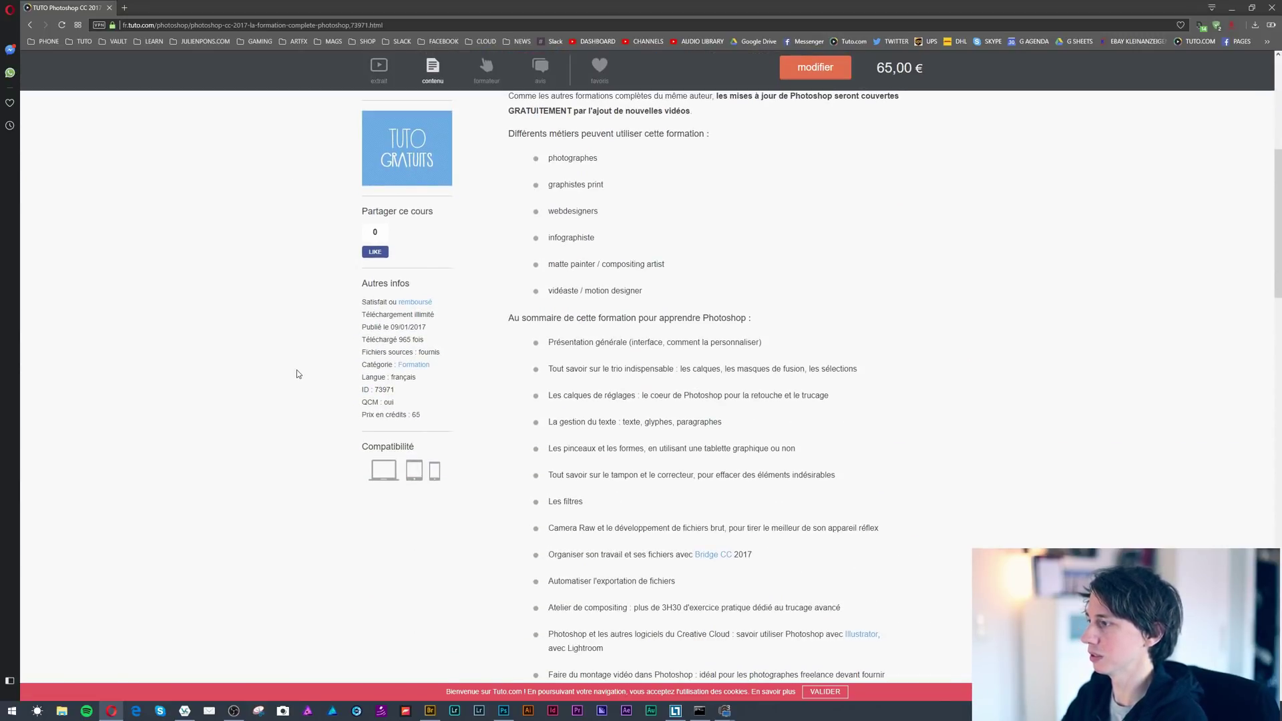
{"action": "left_click_drag", "start_coordinate": [375, 340], "coordinate": [431, 339]}
{"action": "scroll", "coordinate": [467, 400], "scroll_direction": "up", "scroll_amount": 6}
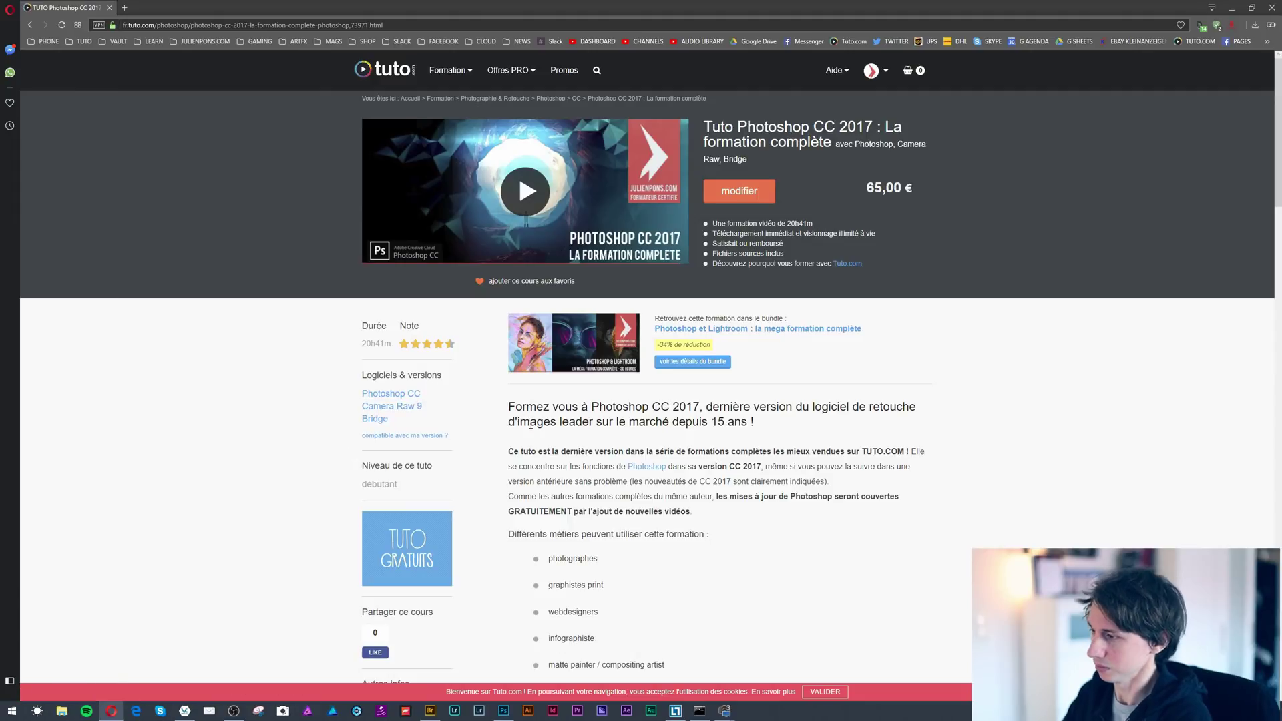
{"action": "scroll", "coordinate": [531, 423], "scroll_direction": "down", "scroll_amount": 7}
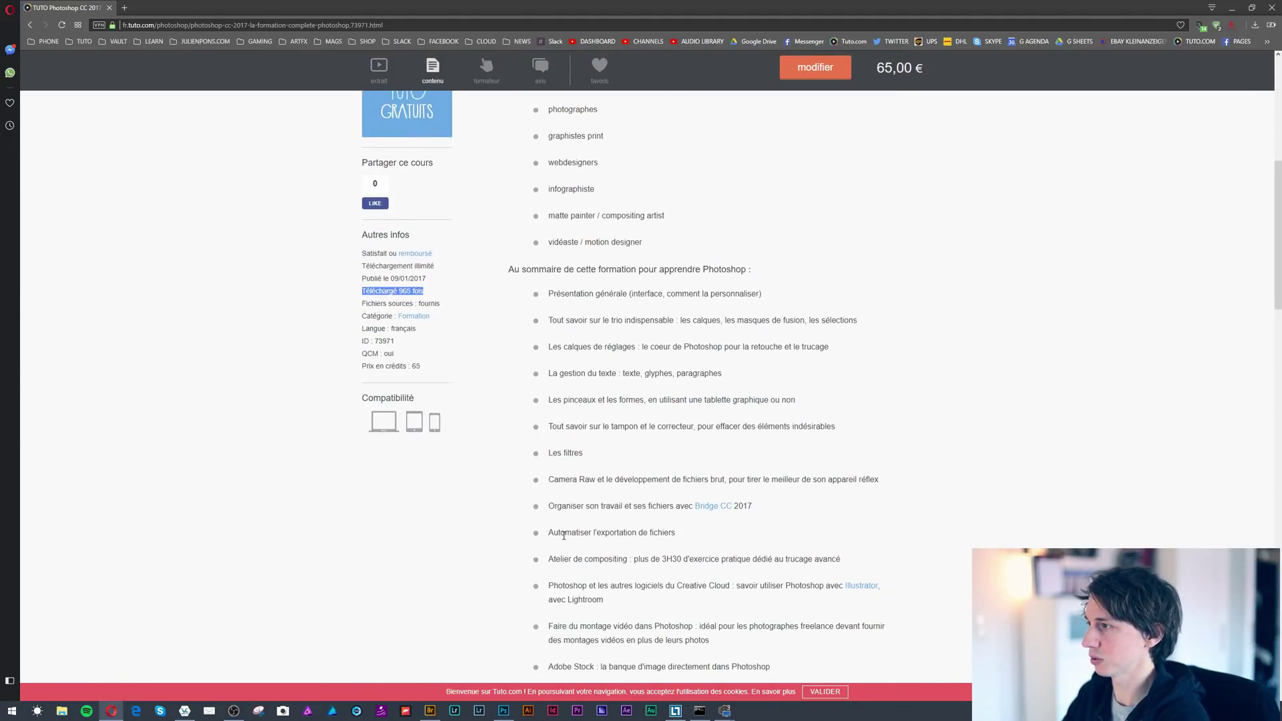
{"action": "scroll", "coordinate": [570, 530], "scroll_direction": "up", "scroll_amount": 7}
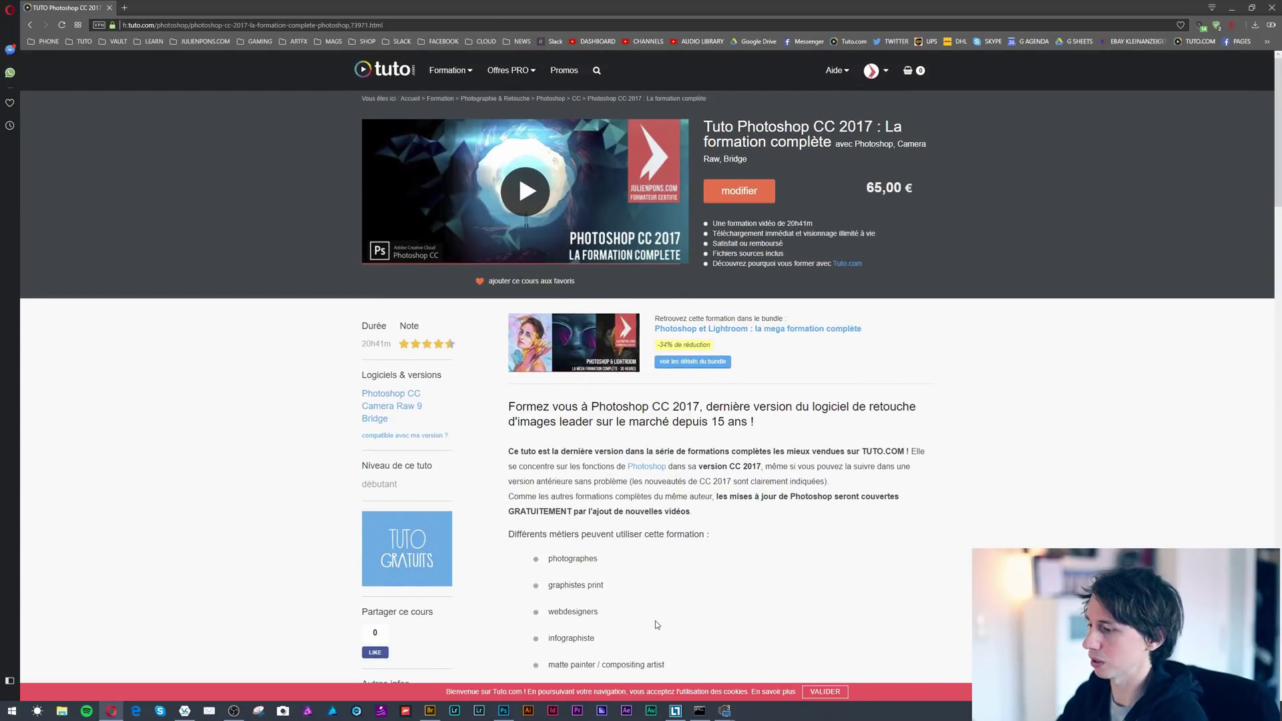
{"action": "left_click", "coordinate": [504, 710]}
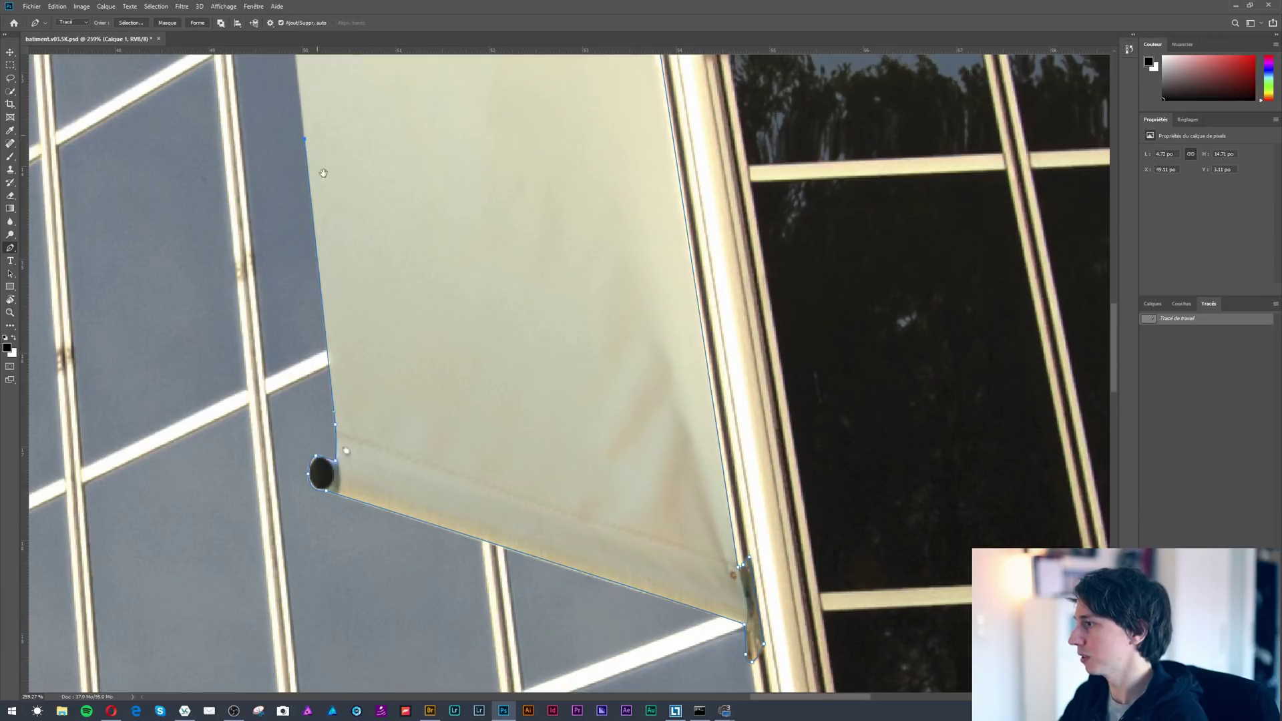
Run the path up the banner's outer edge, around the upper pole's tip, and close it at its starting point.
{"action": "scroll", "coordinate": [314, 143], "scroll_direction": "up", "scroll_amount": 3}
{"action": "scroll", "coordinate": [333, 141], "scroll_direction": "left", "scroll_amount": 2}
{"action": "left_click", "coordinate": [354, 133]}
{"action": "scroll", "coordinate": [352, 101], "scroll_direction": "up", "scroll_amount": 5}
{"action": "scroll", "coordinate": [352, 101], "scroll_direction": "left", "scroll_amount": 1}
{"action": "left_click", "coordinate": [368, 72]}
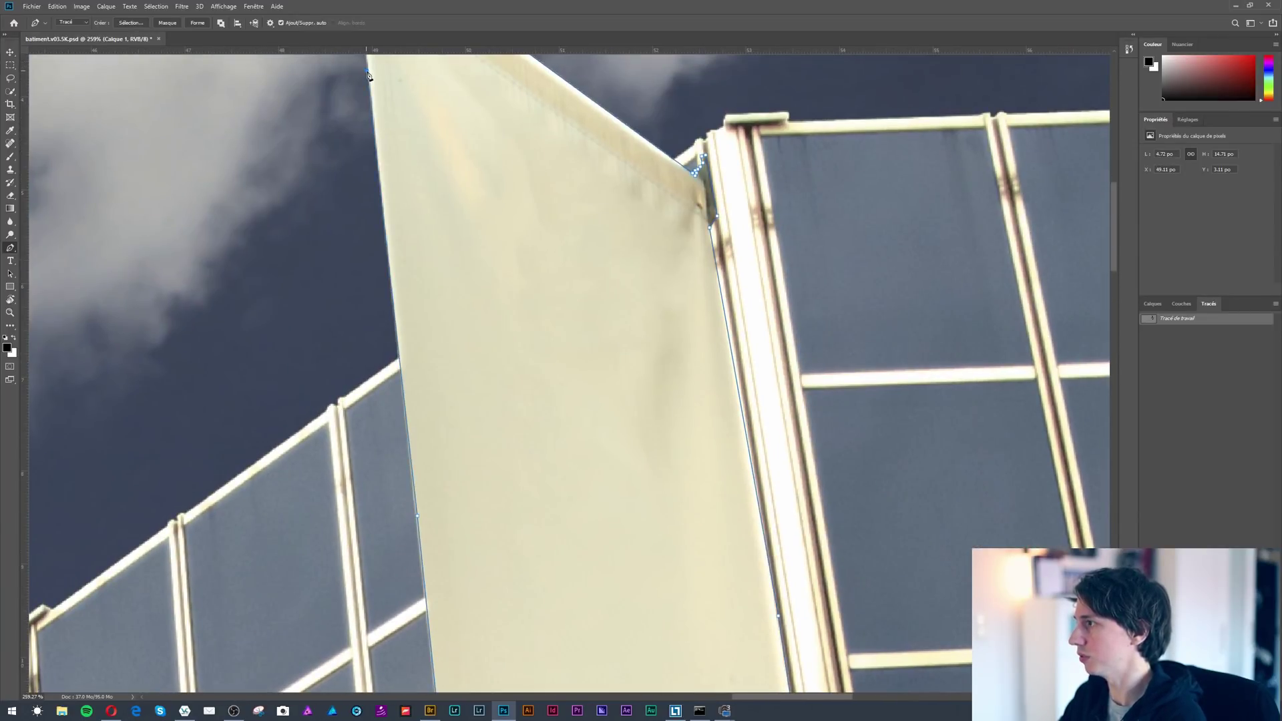
{"action": "left_click_drag", "start_coordinate": [380, 72], "coordinate": [444, 335]}
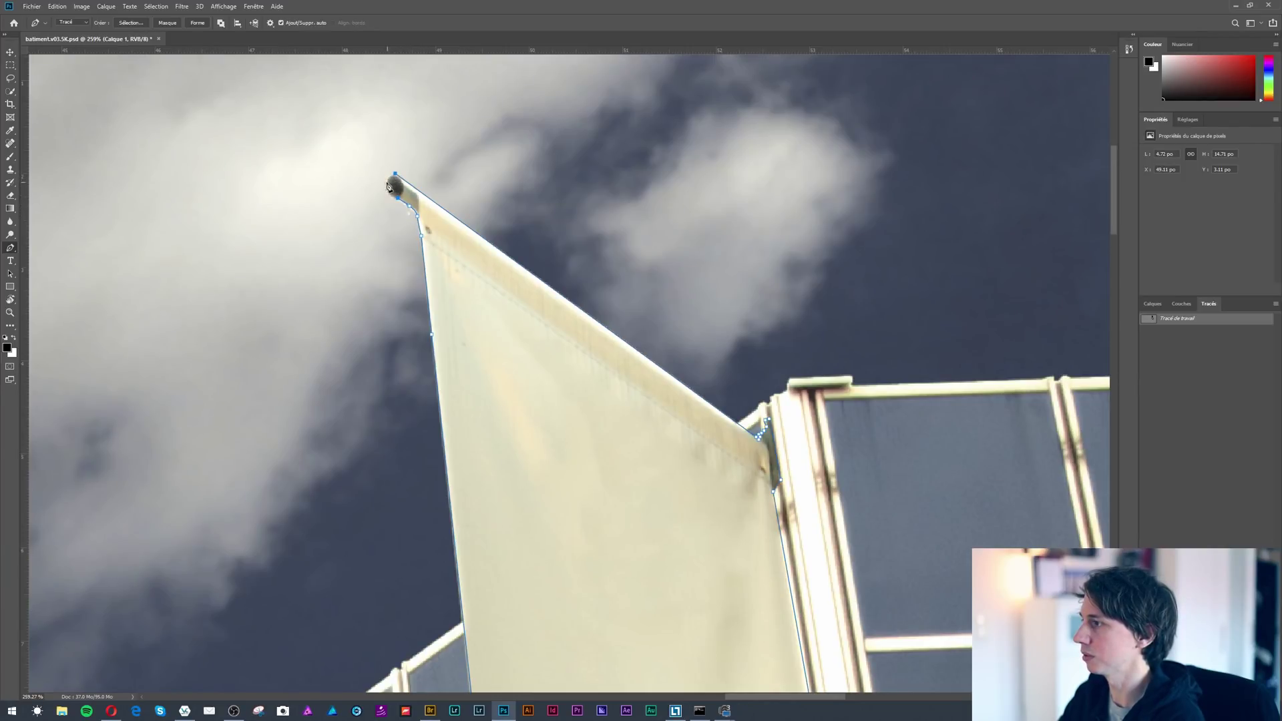
{"action": "left_click_drag", "start_coordinate": [386, 188], "coordinate": [387, 181]}
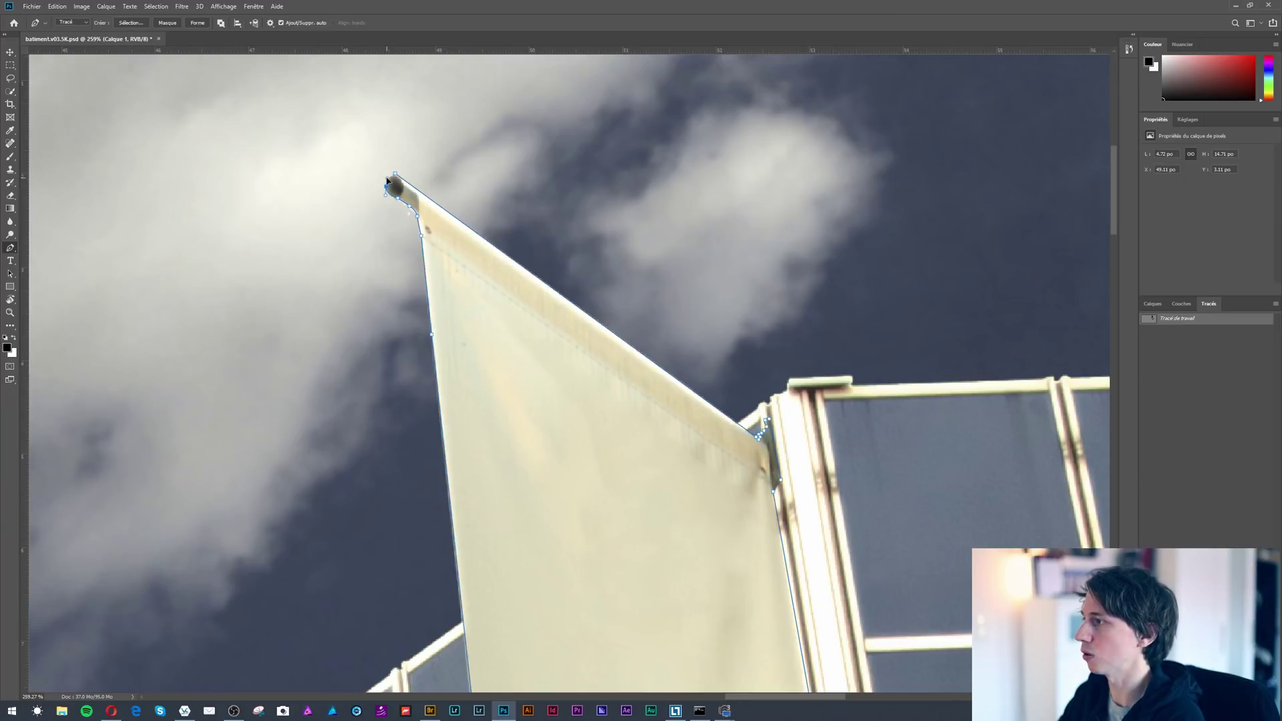
{"action": "left_click", "coordinate": [395, 174]}
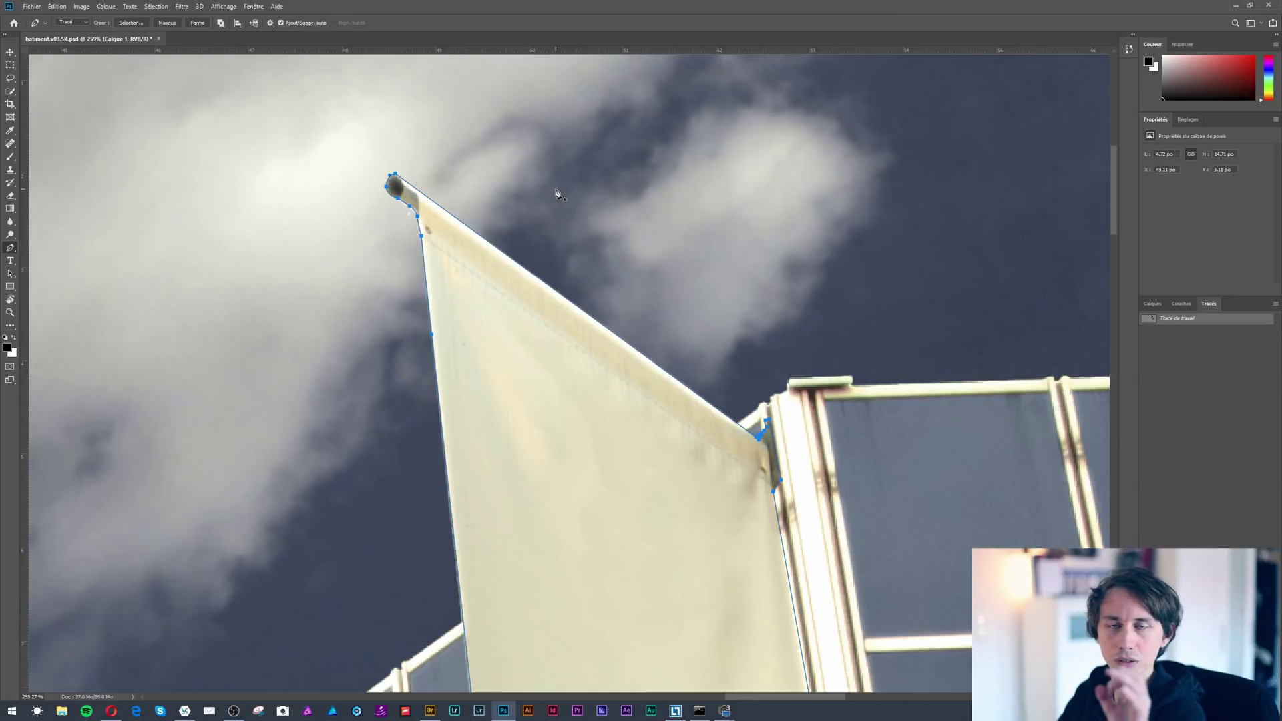
{"action": "scroll", "coordinate": [614, 408], "scroll_direction": "down", "scroll_amount": 3}
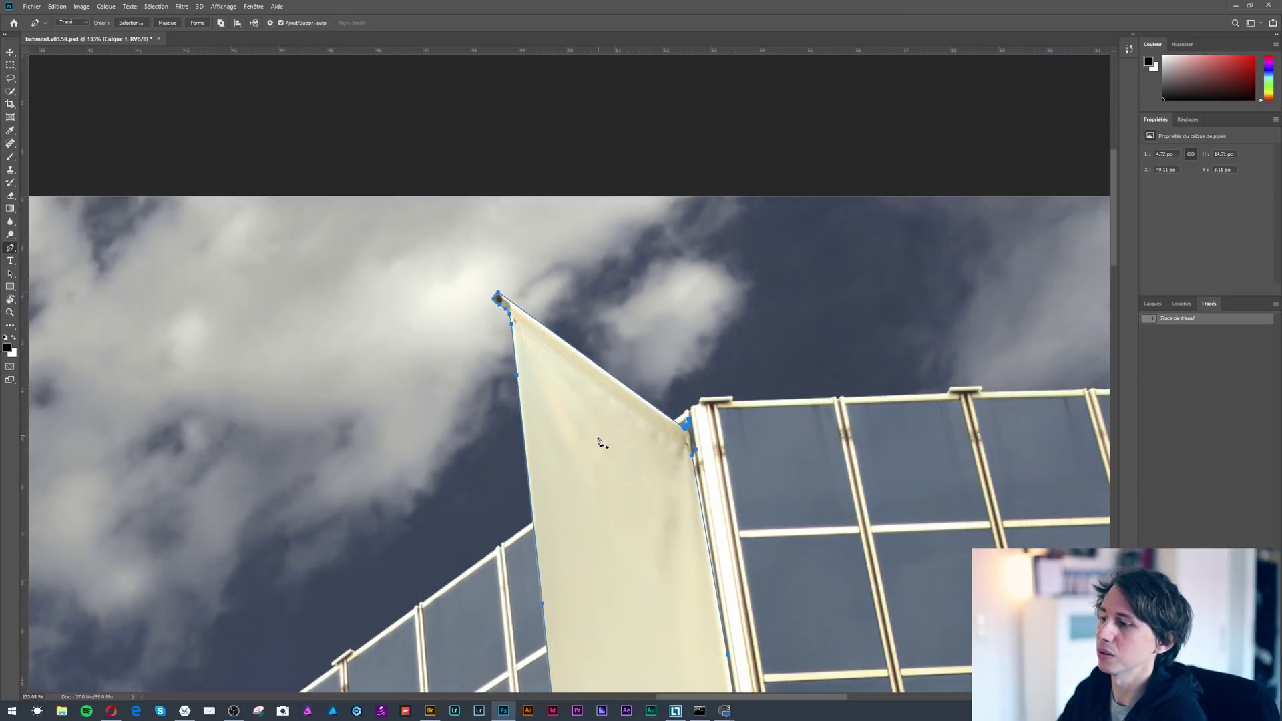
{"action": "scroll", "coordinate": [590, 532], "scroll_direction": "down", "scroll_amount": 2}
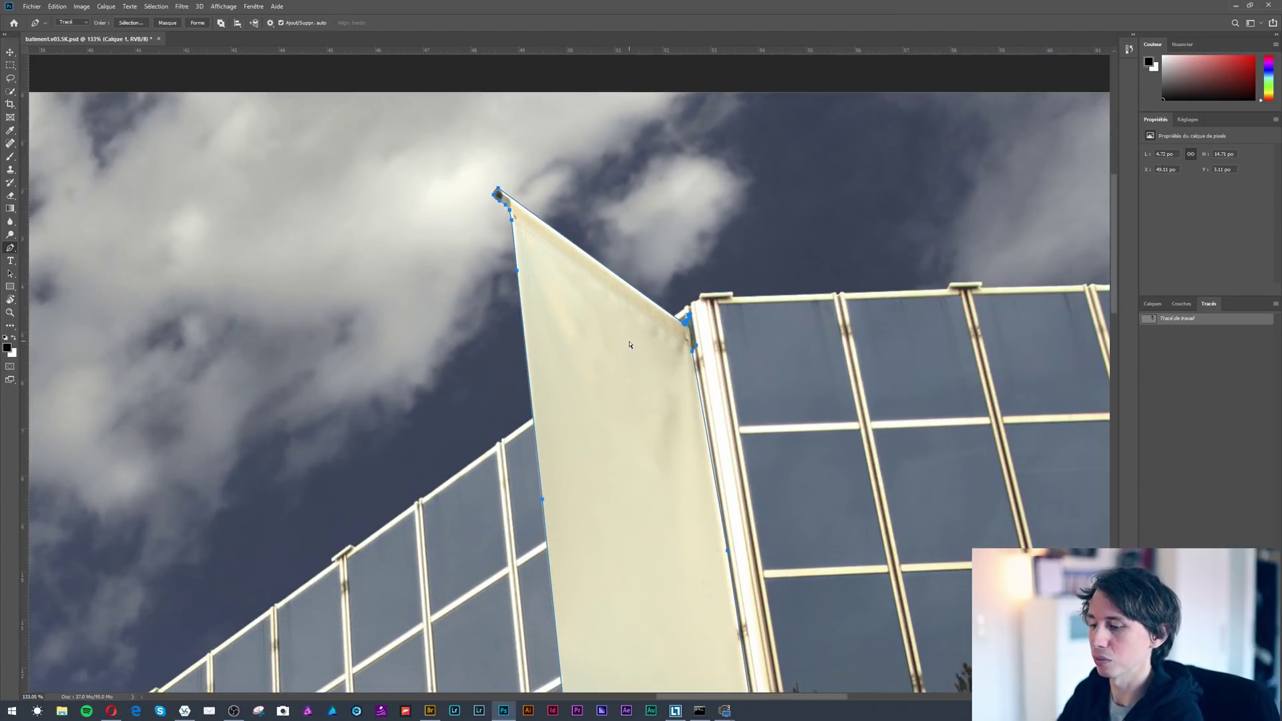
{"action": "scroll", "coordinate": [629, 345], "scroll_direction": "down", "scroll_amount": 2}
{"action": "scroll", "coordinate": [564, 344], "scroll_direction": "down", "scroll_amount": 3}
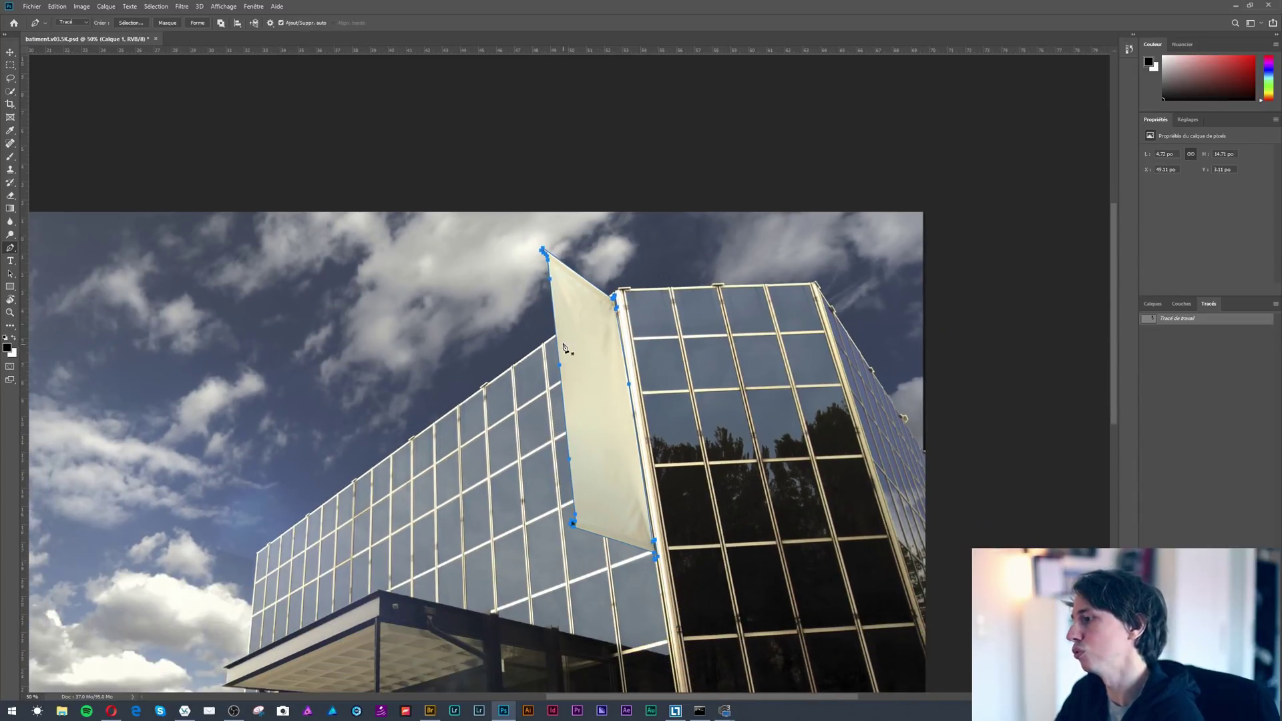
{"action": "scroll", "coordinate": [561, 342], "scroll_direction": "down", "scroll_amount": 2}
{"action": "scroll", "coordinate": [667, 322], "scroll_direction": "left", "scroll_amount": 3}
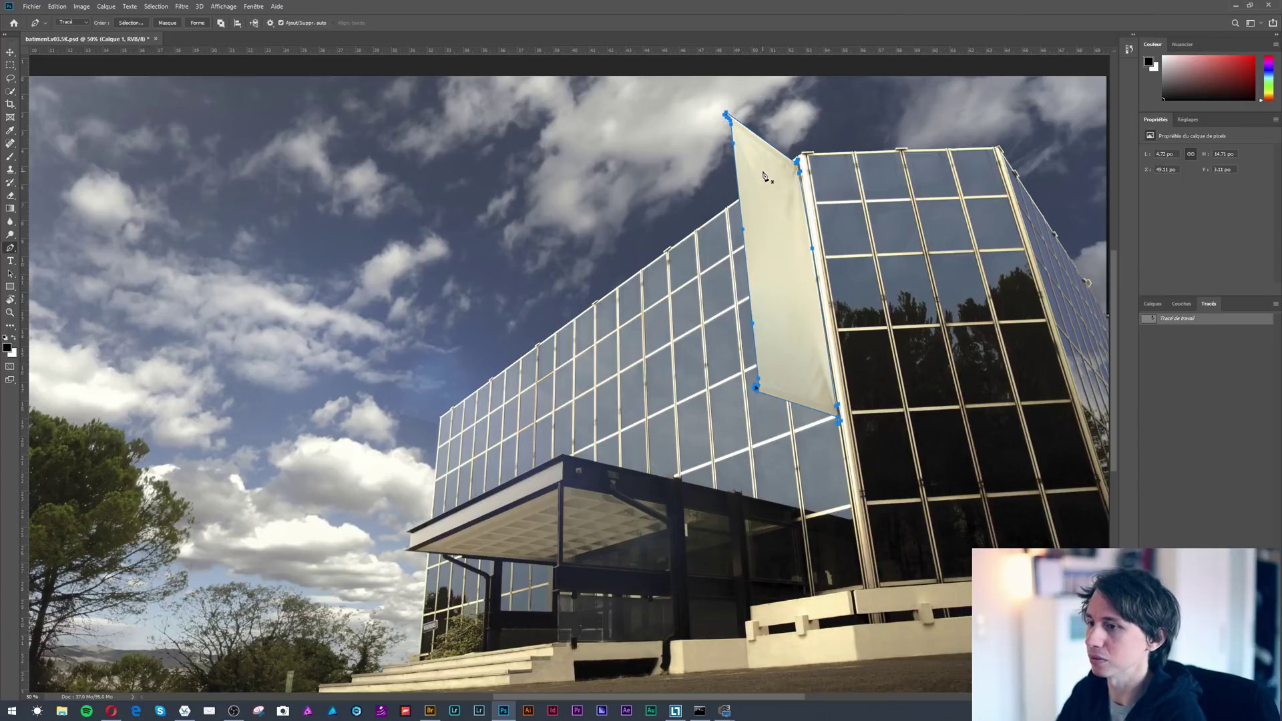
Return to the layer list and convert the closed banner path into a new anti-aliased selection with a 0-pixel feather.
{"action": "left_click", "coordinate": [1153, 303]}
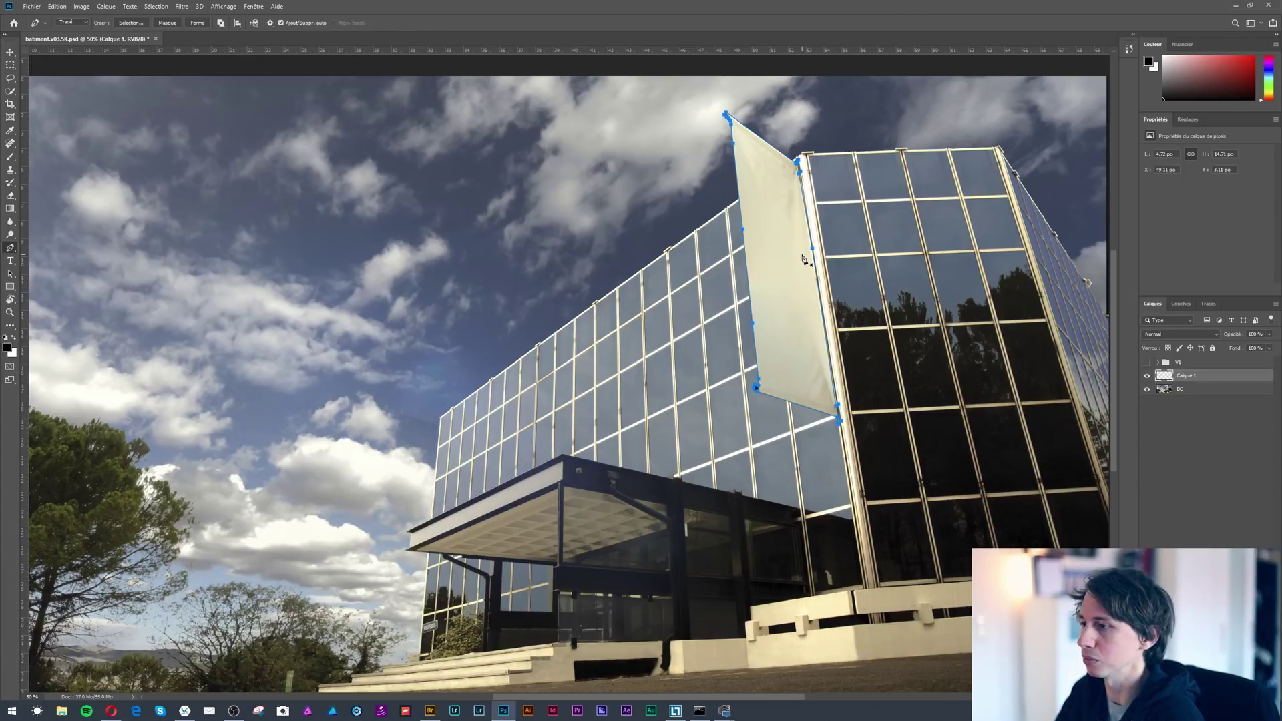
{"action": "right_click", "coordinate": [773, 202]}
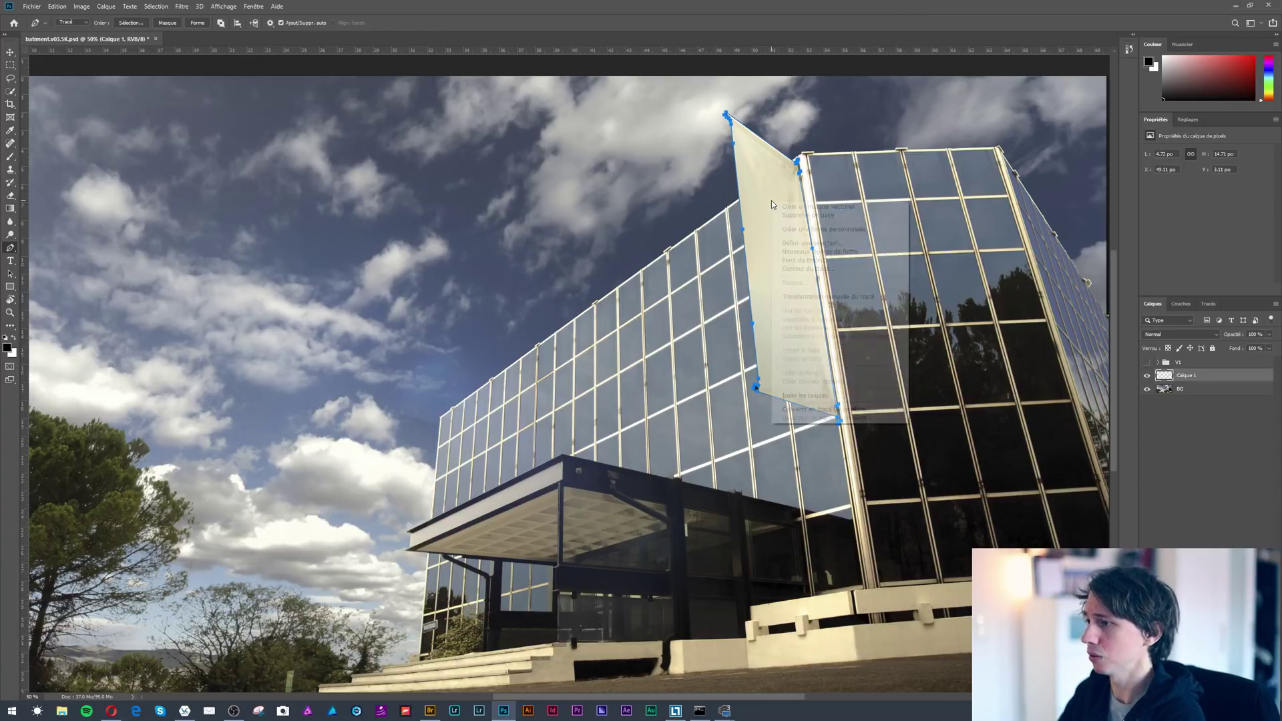
{"action": "left_click", "coordinate": [841, 244]}
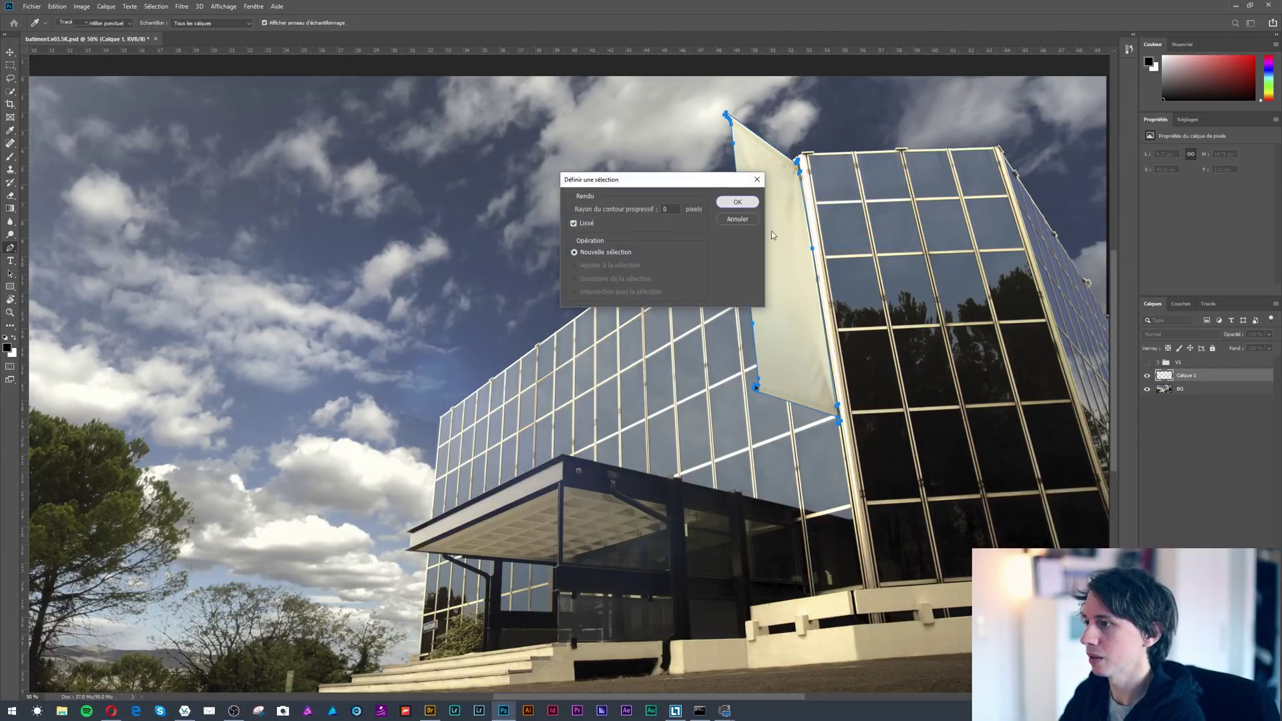
{"action": "left_click", "coordinate": [724, 202]}
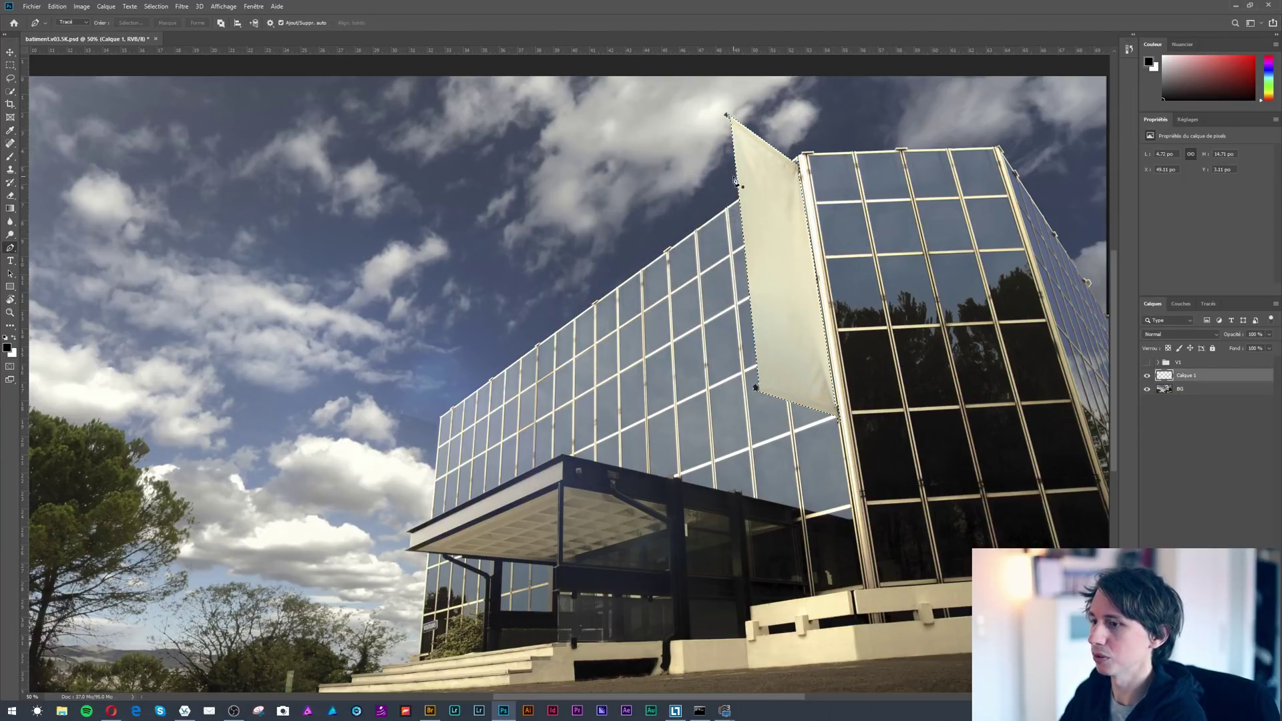
Copy the selected banner merged from all visible layers, paste it as a new layer, and move the copy beside the original banner.
{"action": "left_click", "coordinate": [57, 6]}
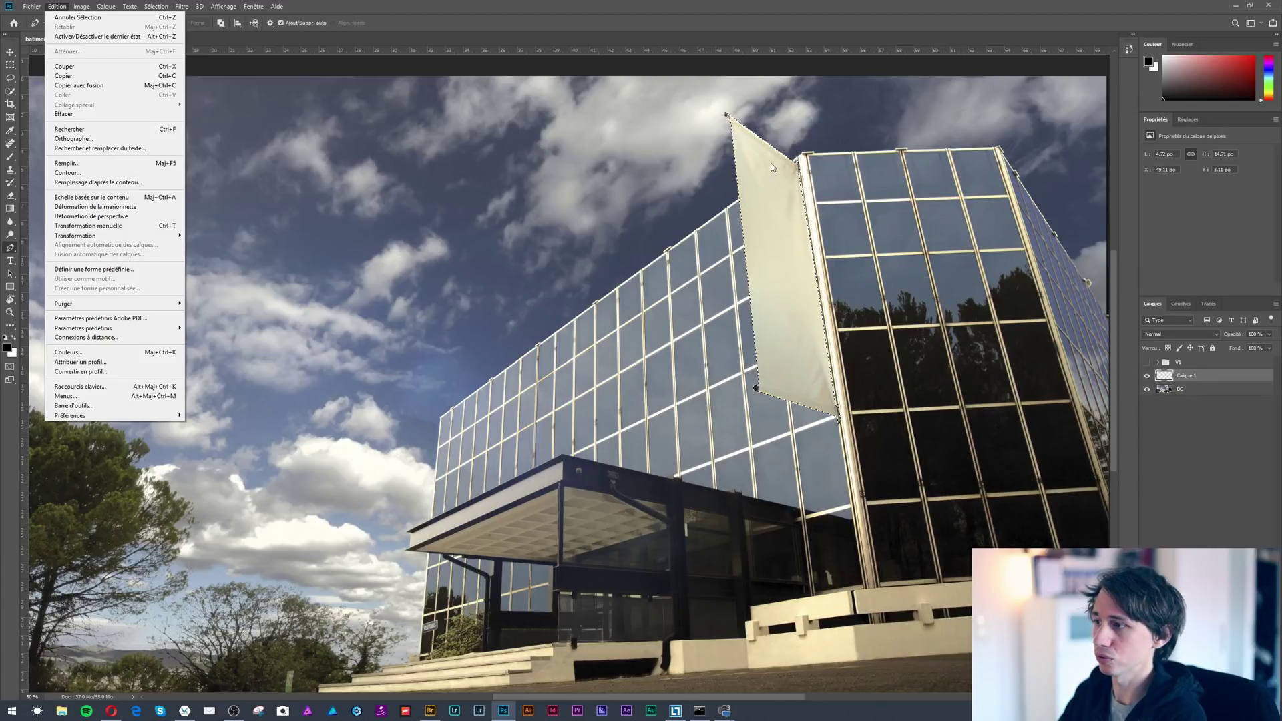
{"action": "left_click", "coordinate": [134, 87]}
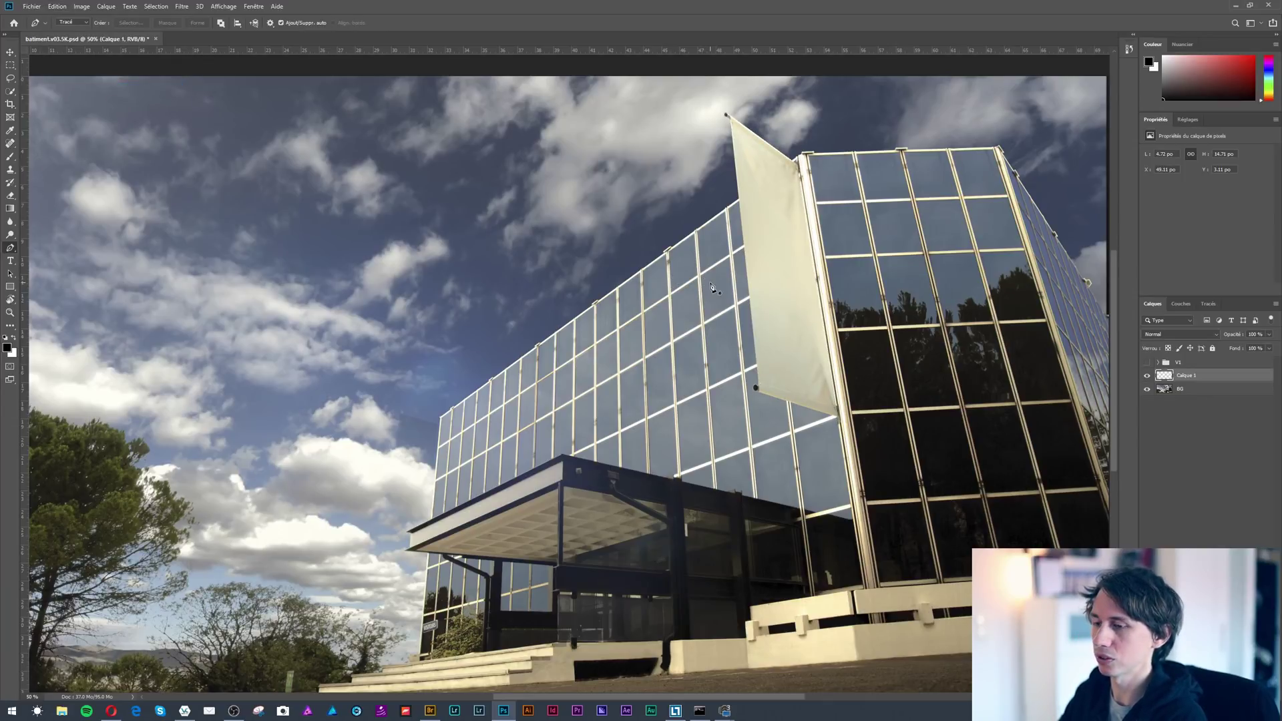
{"action": "key", "text": "ctrl+v"}
{"action": "key", "text": "v"}
{"action": "left_click_drag", "start_coordinate": [596, 404], "coordinate": [785, 351]}
{"action": "key", "text": "ctrl+t"}
{"action": "left_click_drag", "start_coordinate": [820, 467], "coordinate": [749, 366]}
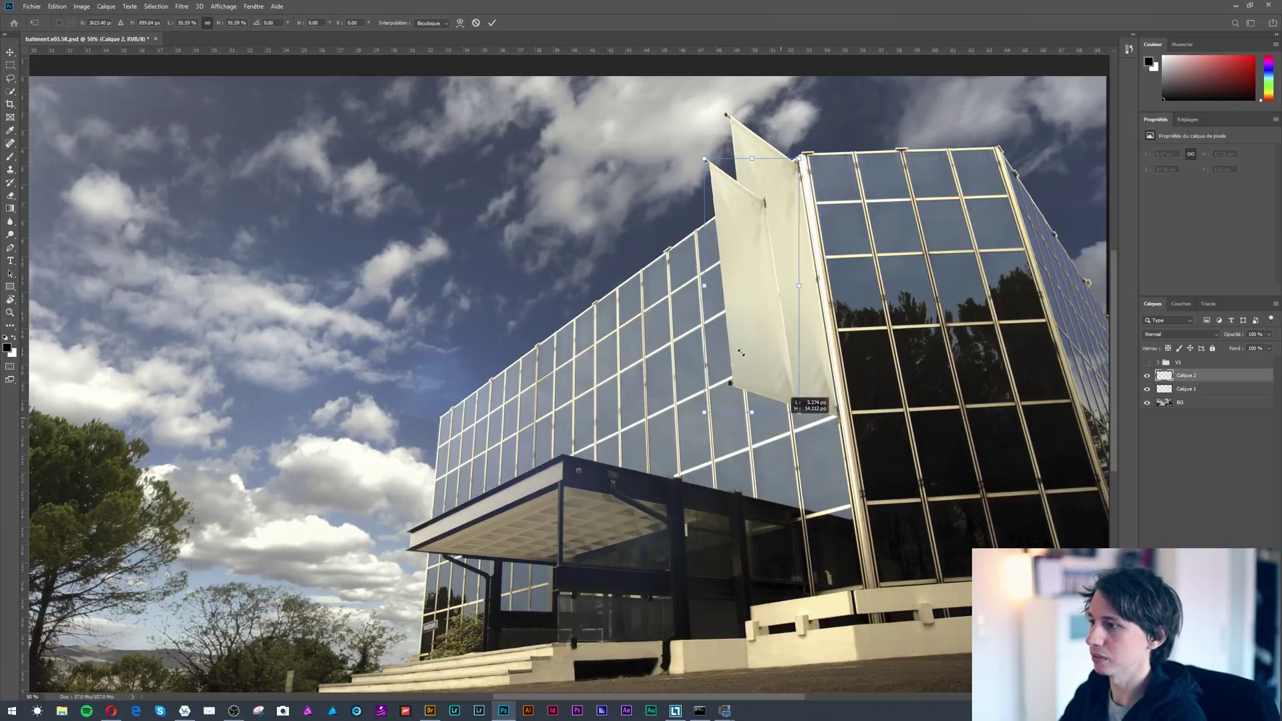
{"action": "key", "text": "Escape"}
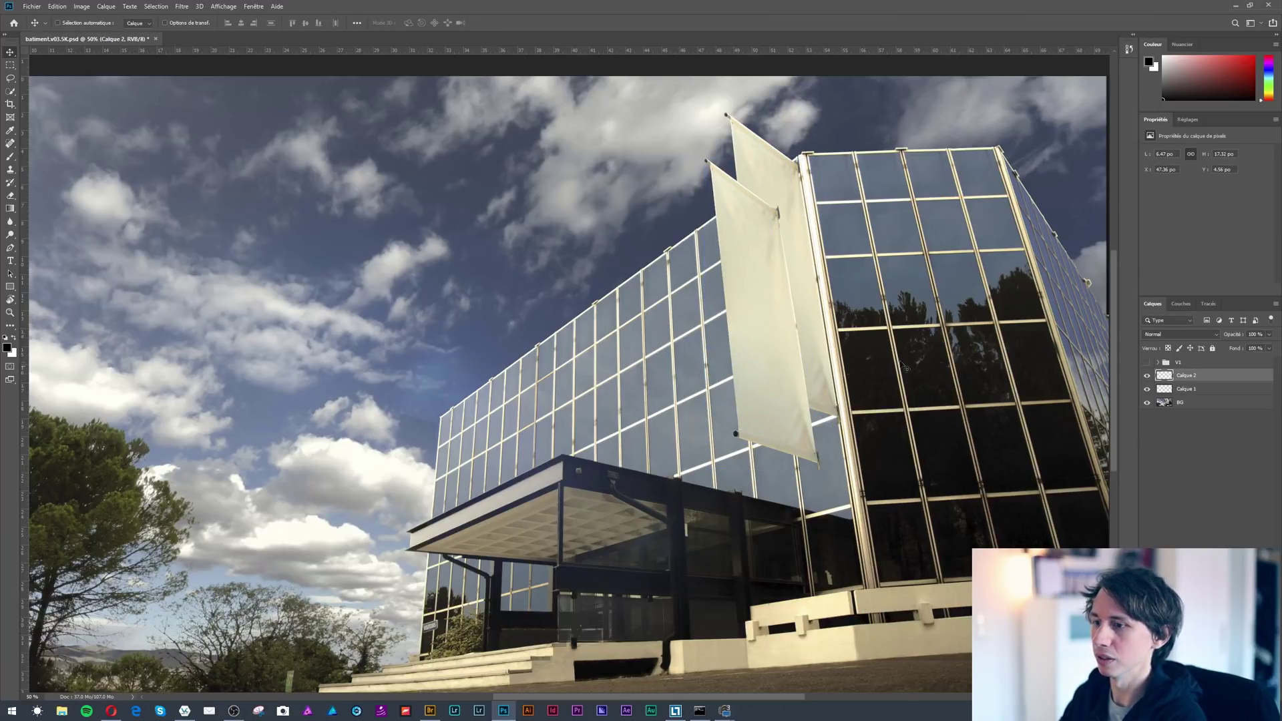
Rename the pasted banner layer as DRAPEAU and hide it.
{"action": "double_click", "coordinate": [1186, 375]}
{"action": "type", "text": "DRAPEAU"}
{"action": "key", "text": "Return"}
{"action": "left_click", "coordinate": [1148, 375]}
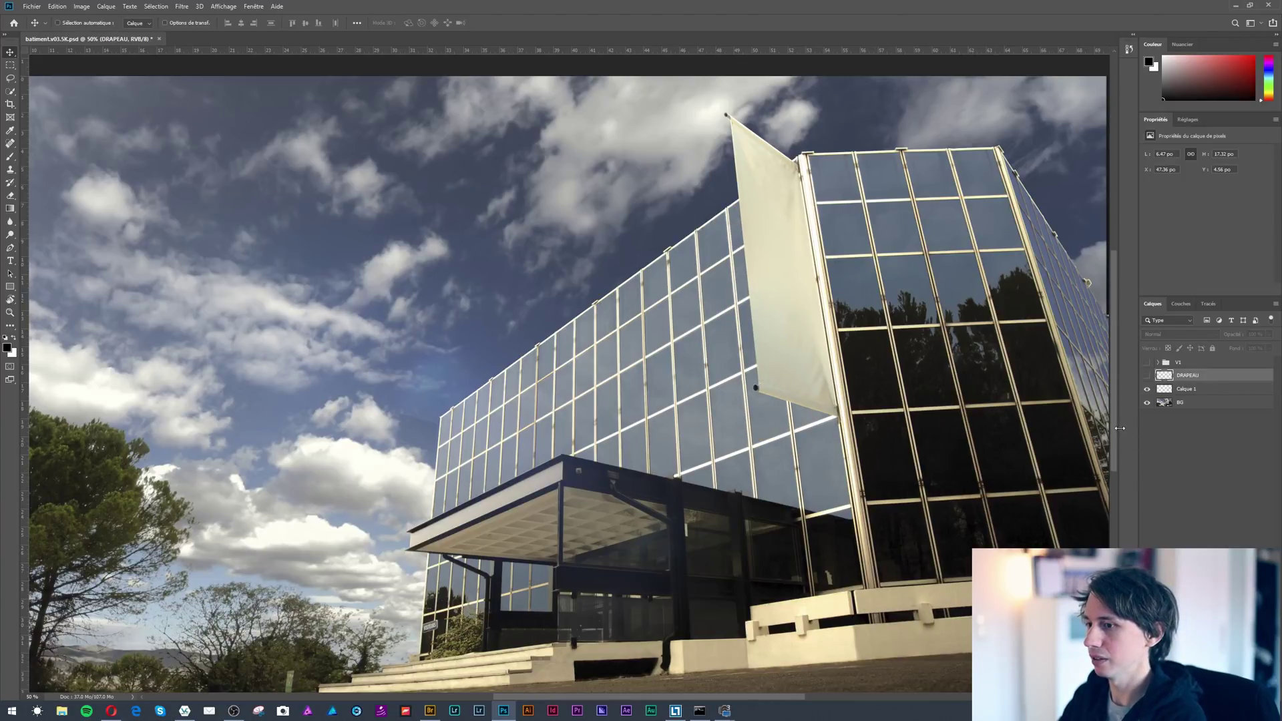
Hide the healed banner layer Calque 1 and rename it as PATCH DRAPEAU.
{"action": "left_click", "coordinate": [1195, 389]}
{"action": "left_click", "coordinate": [1147, 389]}
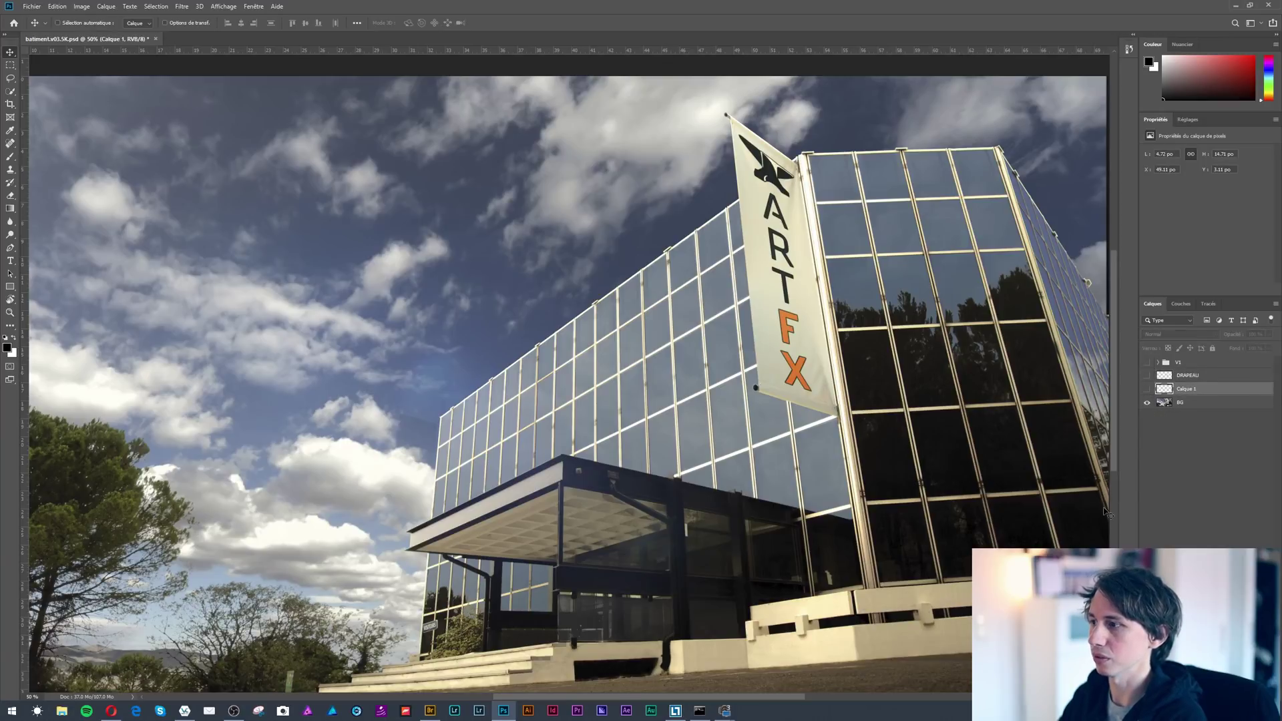
{"action": "double_click", "coordinate": [1186, 389]}
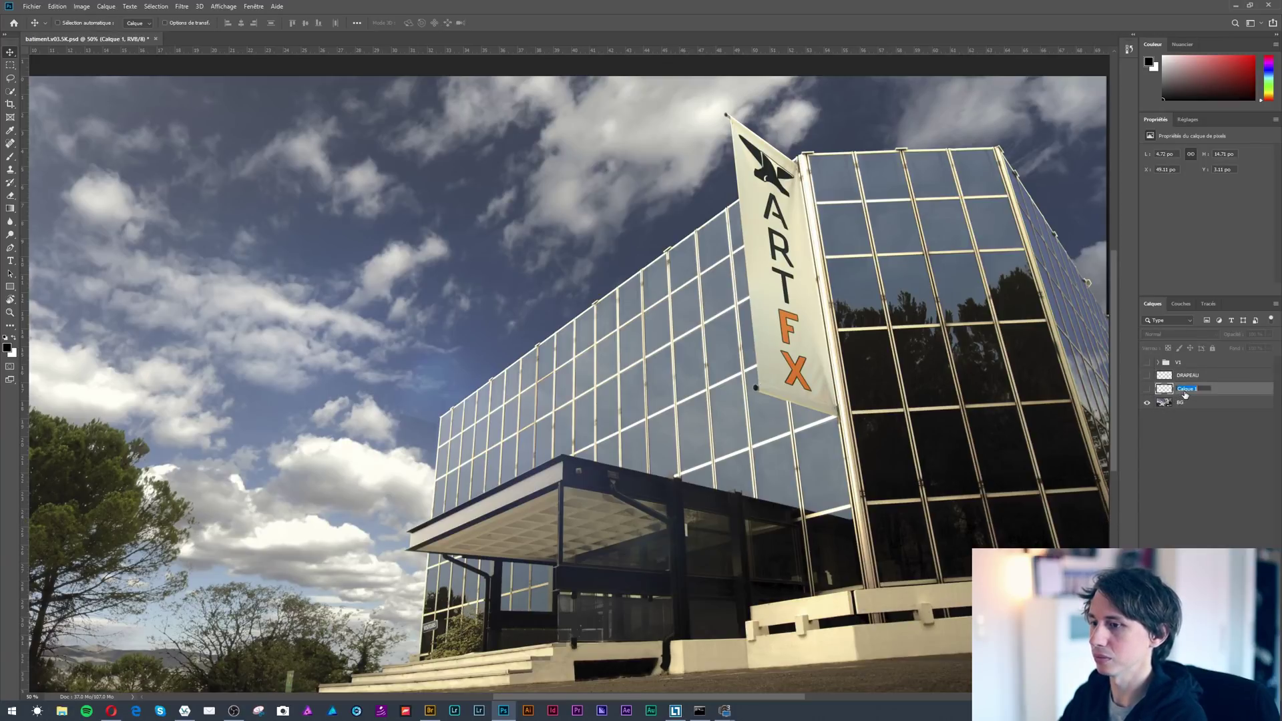
{"action": "type", "text": "PATCH DRAPEAU"}
{"action": "key", "text": "Return"}
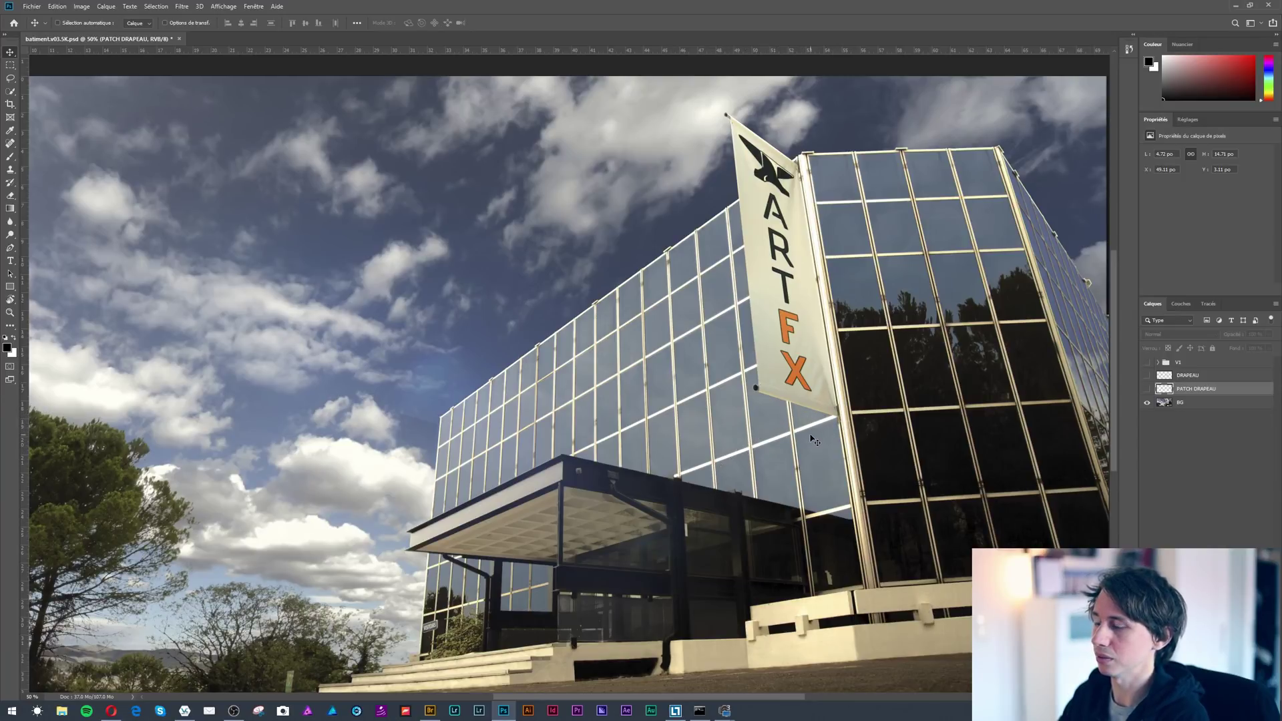
Frame the window facade beside the banner with rectangular marquee selections and deselect each one.
{"action": "left_click", "coordinate": [10, 65]}
{"action": "left_click_drag", "start_coordinate": [587, 235], "coordinate": [748, 488]}
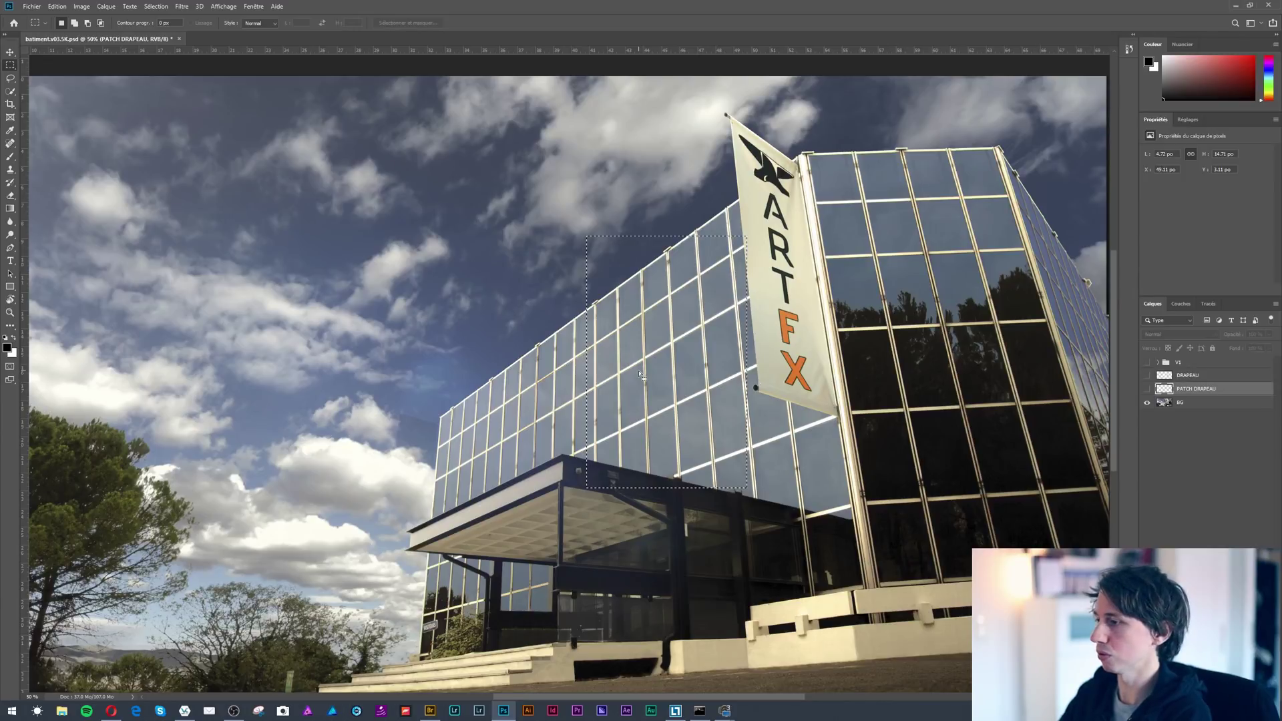
{"action": "key", "text": "ctrl+d"}
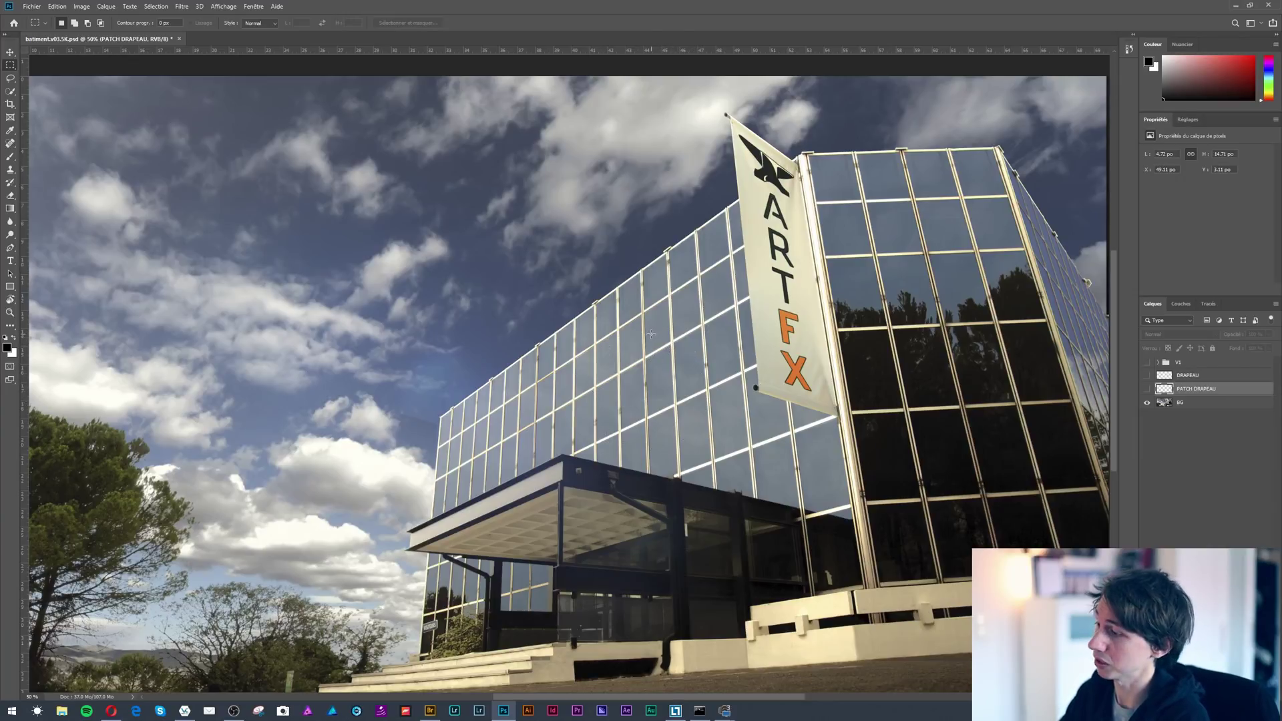
{"action": "scroll", "coordinate": [413, 492], "scroll_direction": "down", "scroll_amount": 2}
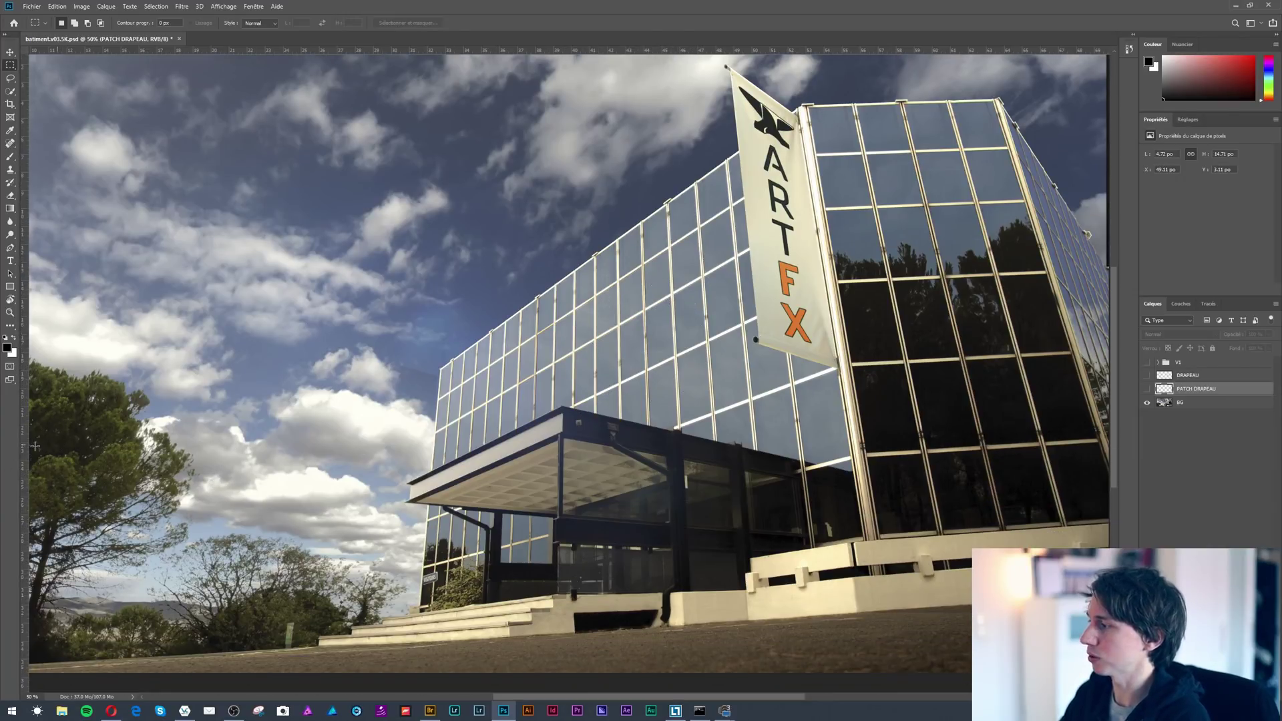
{"action": "scroll", "coordinate": [390, 427], "scroll_direction": "up", "scroll_amount": 5}
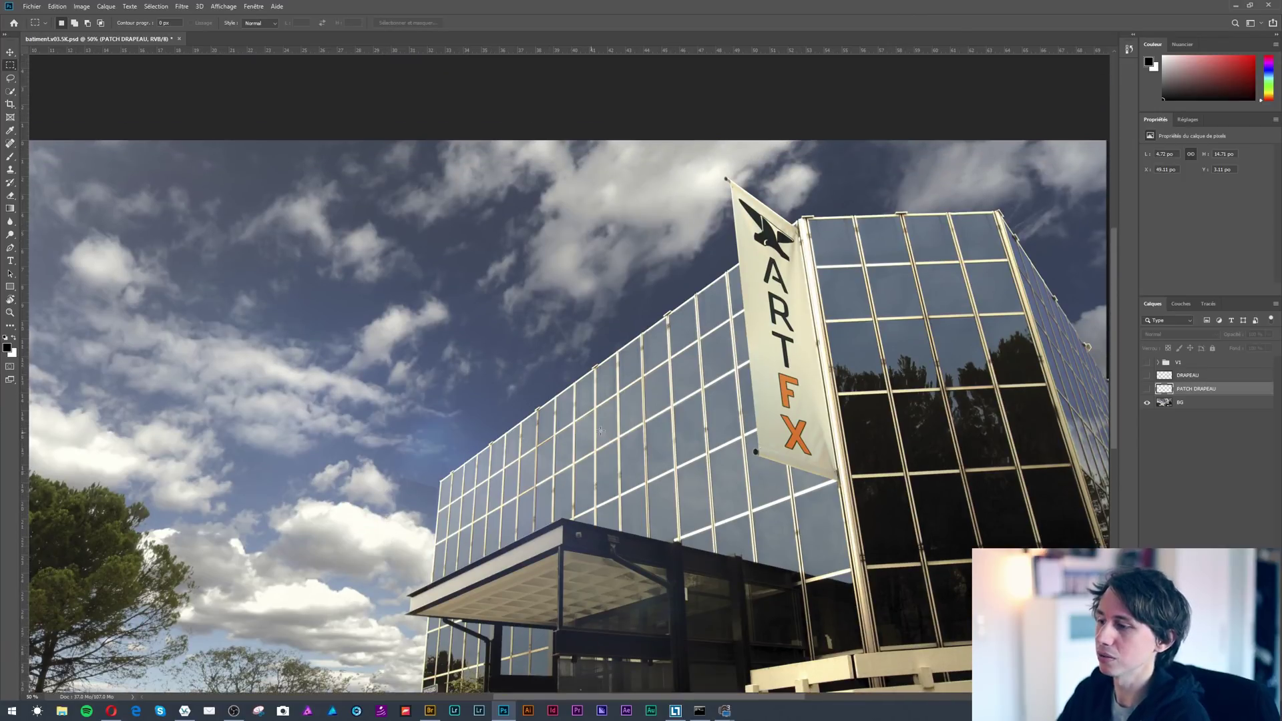
{"action": "scroll", "coordinate": [654, 413], "scroll_direction": "down", "scroll_amount": 1}
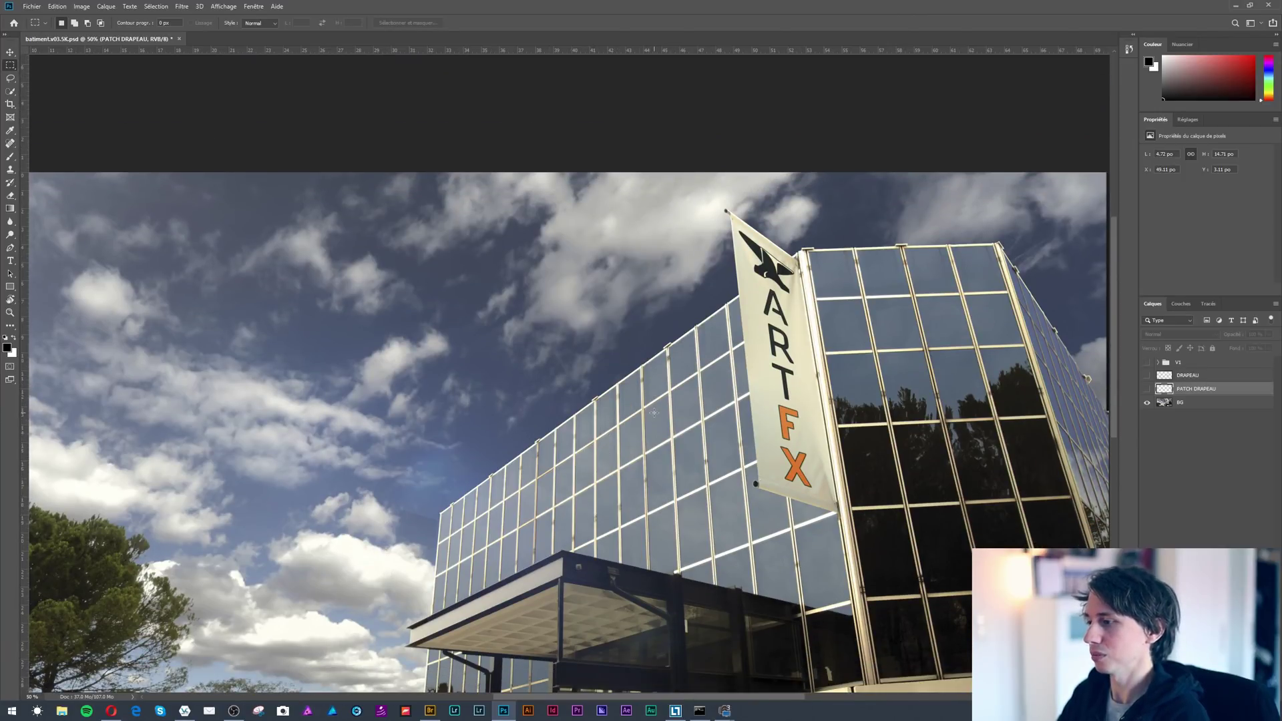
{"action": "left_click_drag", "start_coordinate": [578, 308], "coordinate": [767, 616]}
{"action": "key", "text": "ctrl+d"}
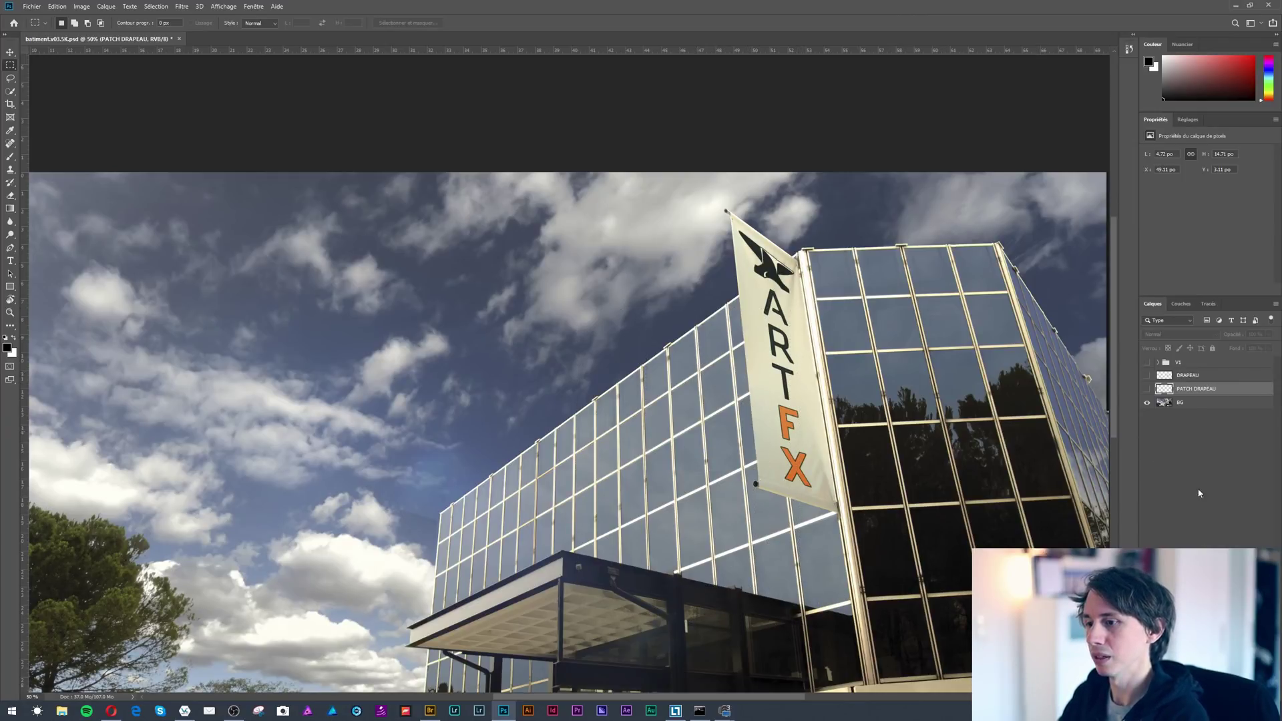
Add a new empty layer directly above BG and name it PERSP FENETRES.
{"action": "left_click", "coordinate": [1183, 404]}
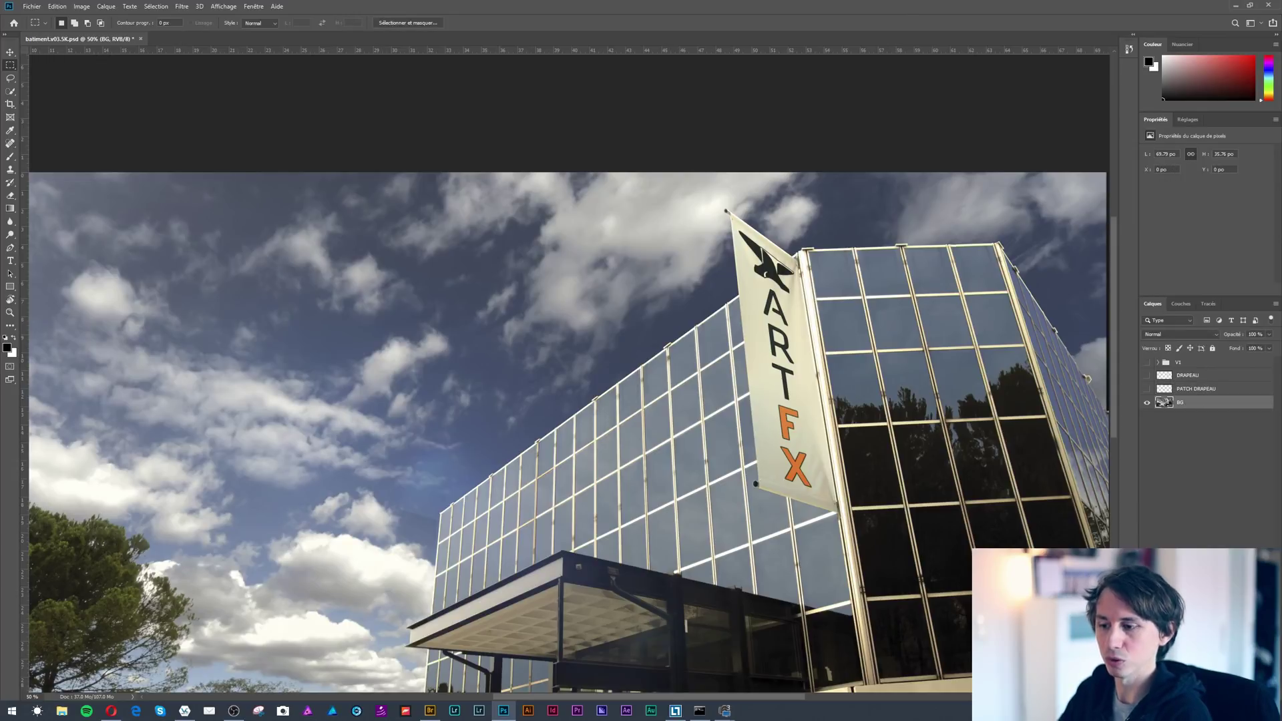
{"action": "key", "text": "ctrl+shift+alt+n"}
{"action": "double_click", "coordinate": [1182, 404]}
{"action": "type", "text": "PERSP"}
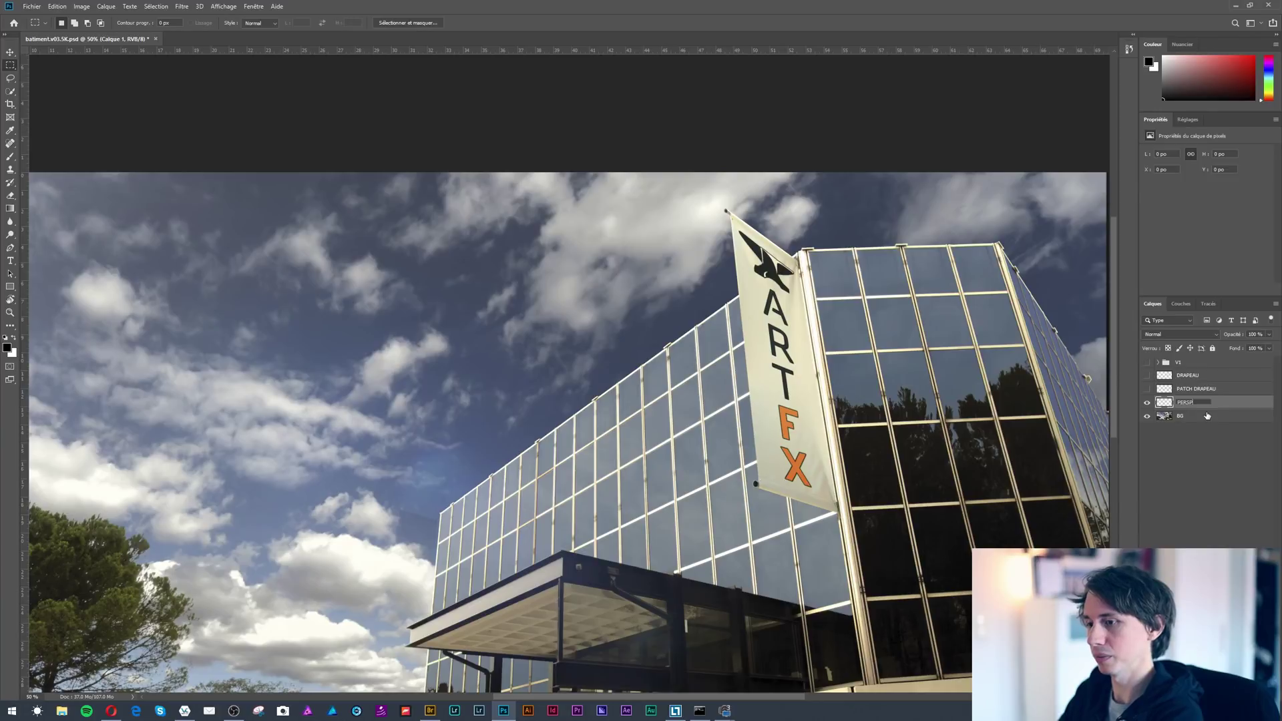
{"action": "type", "text": " FENETRES"}
{"action": "key", "text": "Return"}
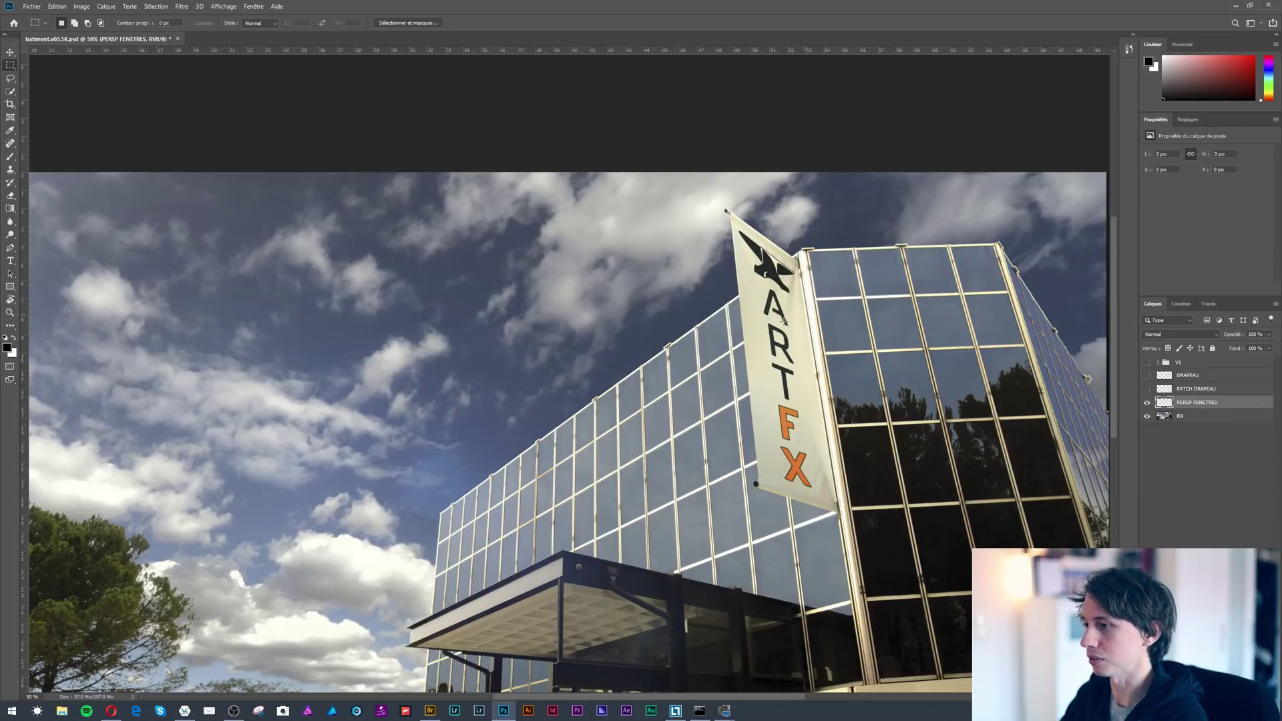
Open the Vanishing Point filter on the PERSP FENETRES layer and sample a clone source on the window grid inside the facade's perspective plane.
{"action": "scroll", "coordinate": [774, 325], "scroll_direction": "down", "scroll_amount": 3}
{"action": "scroll", "coordinate": [774, 325], "scroll_direction": "down", "scroll_amount": 1}
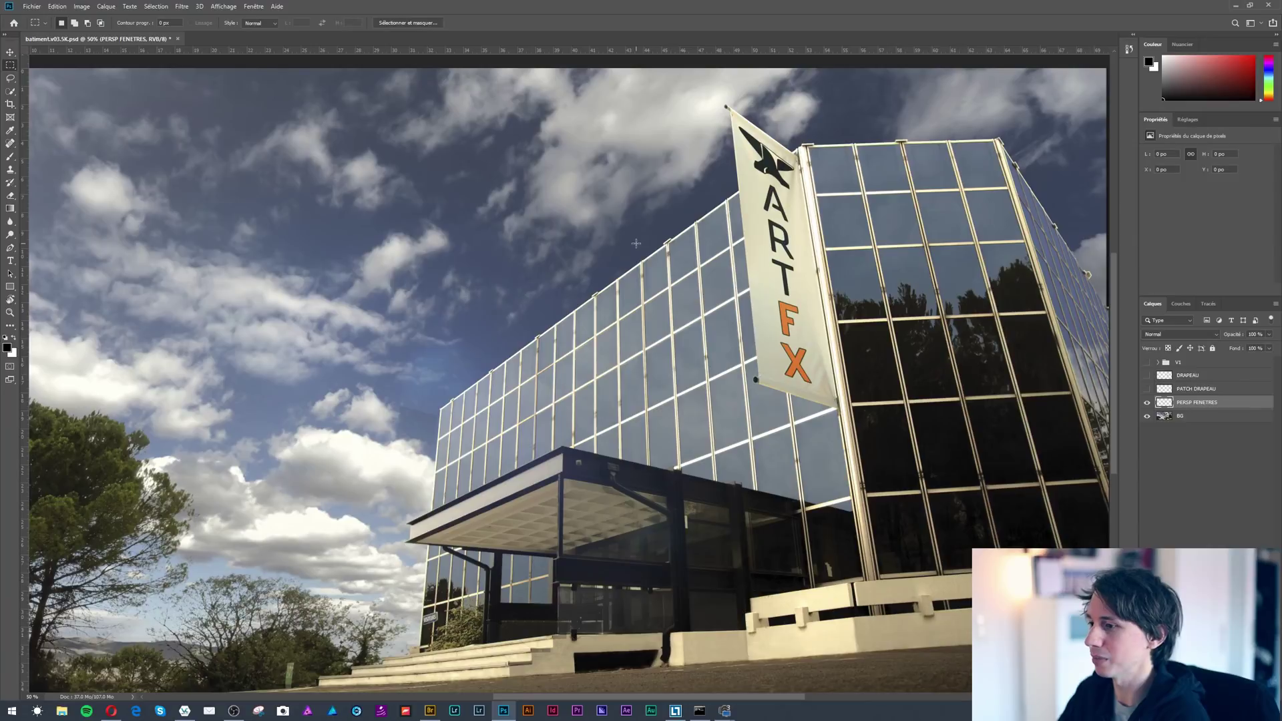
{"action": "scroll", "coordinate": [604, 247], "scroll_direction": "up", "scroll_amount": 2}
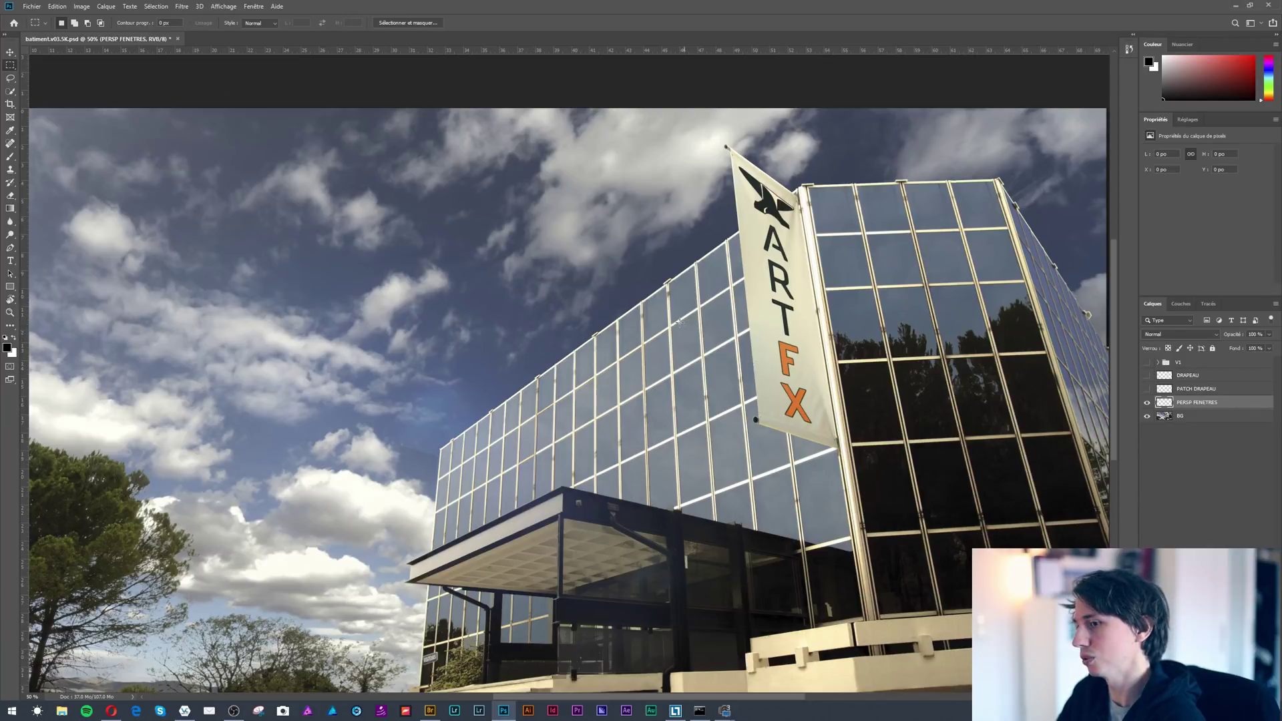
{"action": "left_click", "coordinate": [182, 6]}
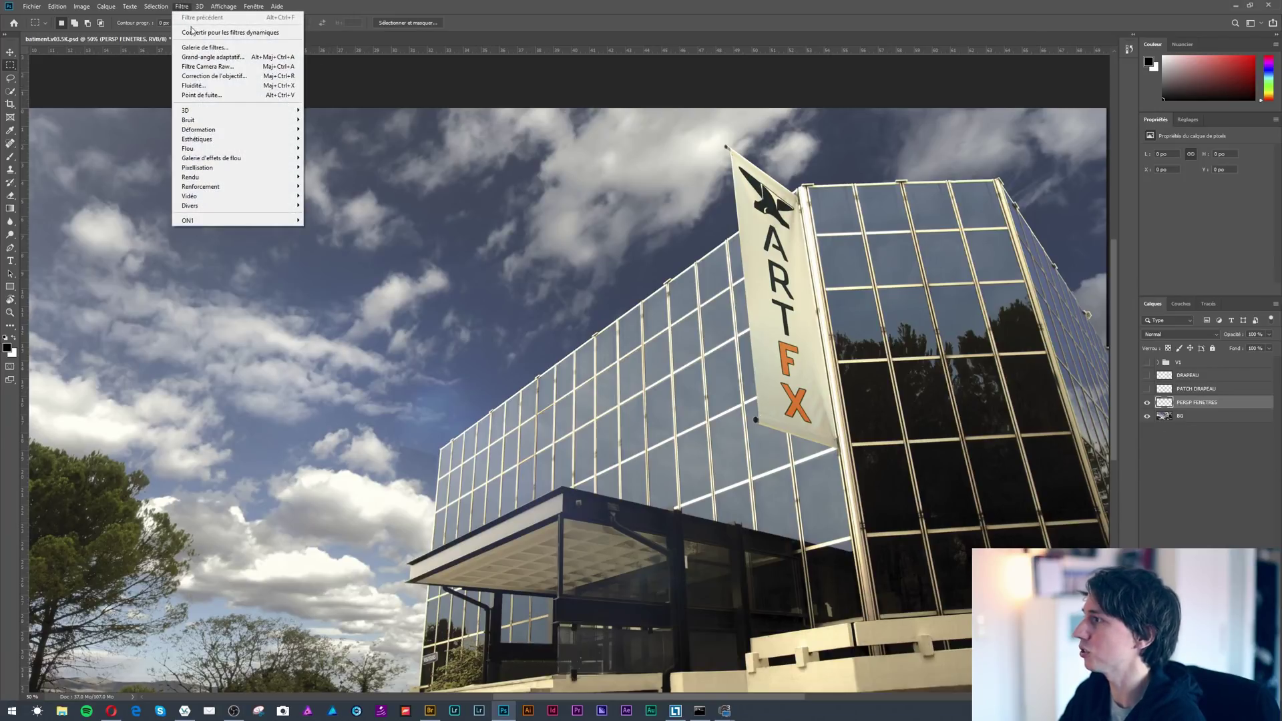
{"action": "left_click", "coordinate": [208, 95]}
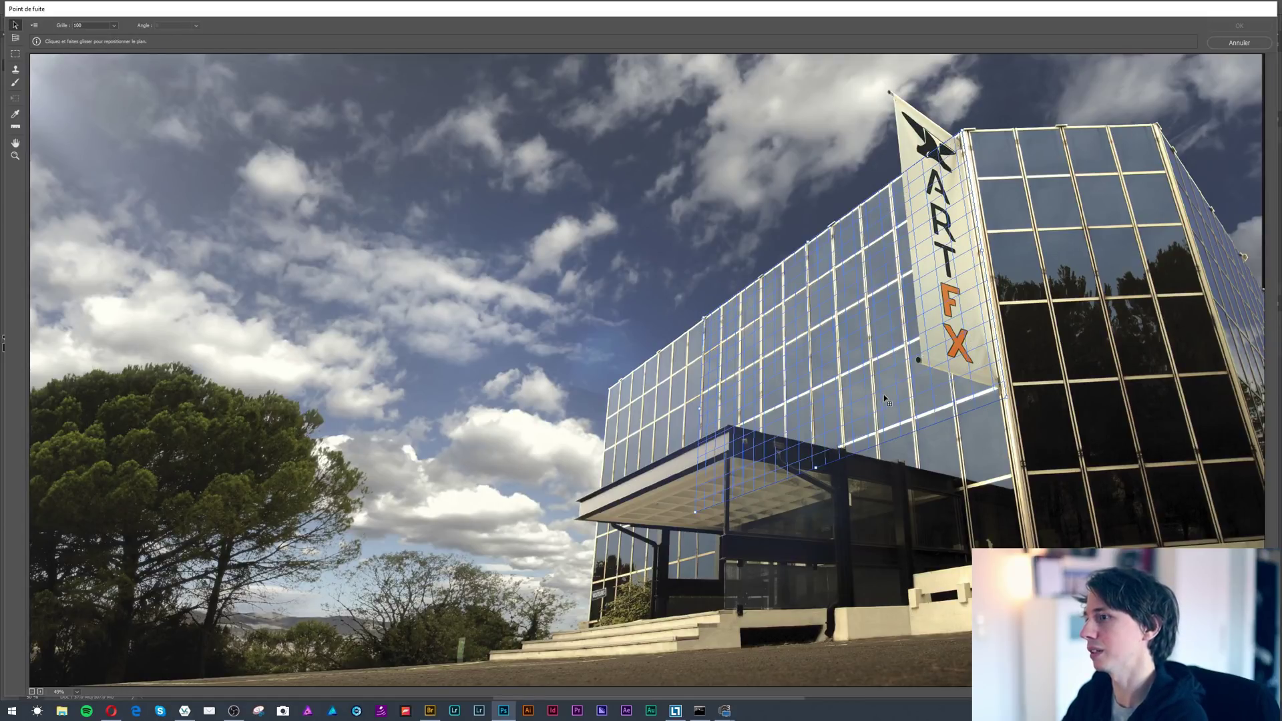
{"action": "key", "text": "s"}
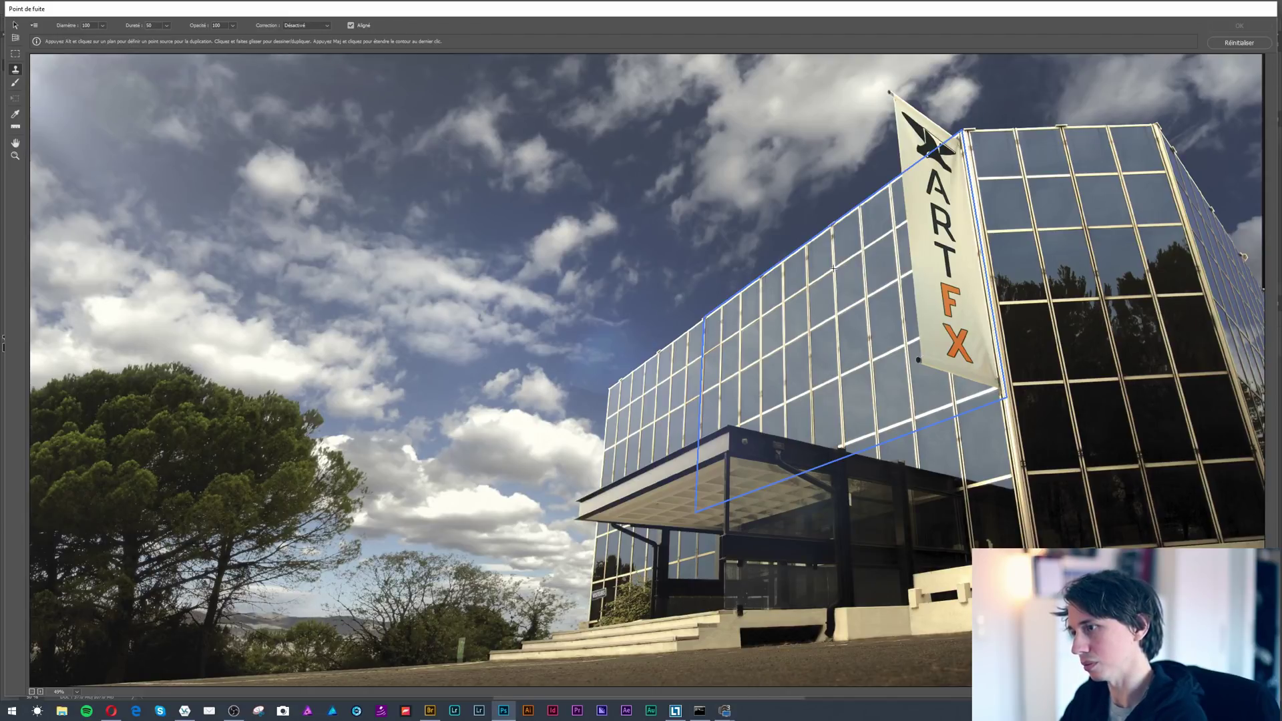
{"action": "left_click", "coordinate": [834, 269], "text": "alt"}
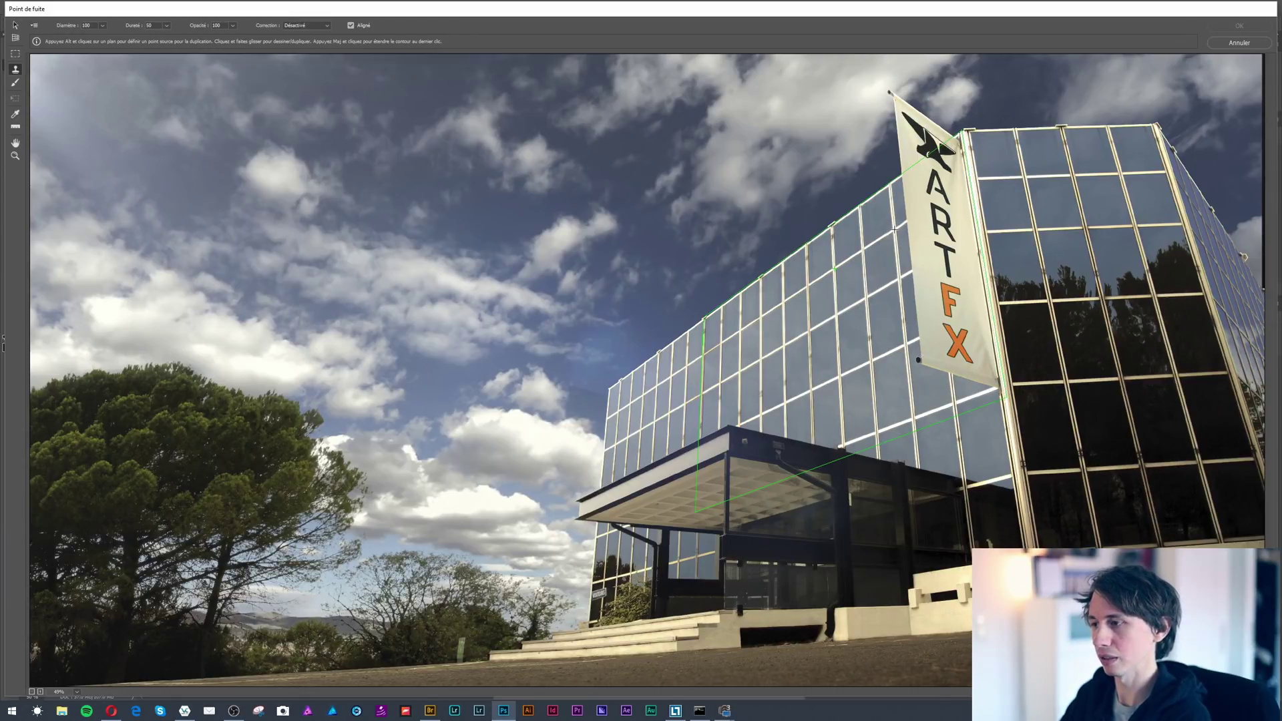
Clone the windows in perspective over the part of the banner covering the facade and apply the filter.
{"action": "mouse_move", "coordinate": [905, 225]}
{"action": "left_mouse_down"}
{"action": "mouse_move", "coordinate": [954, 194]}
{"action": "mouse_move", "coordinate": [954, 147]}
{"action": "mouse_move", "coordinate": [897, 193]}
{"action": "mouse_move", "coordinate": [935, 204]}
{"action": "mouse_move", "coordinate": [948, 183]}
{"action": "left_mouse_up"}
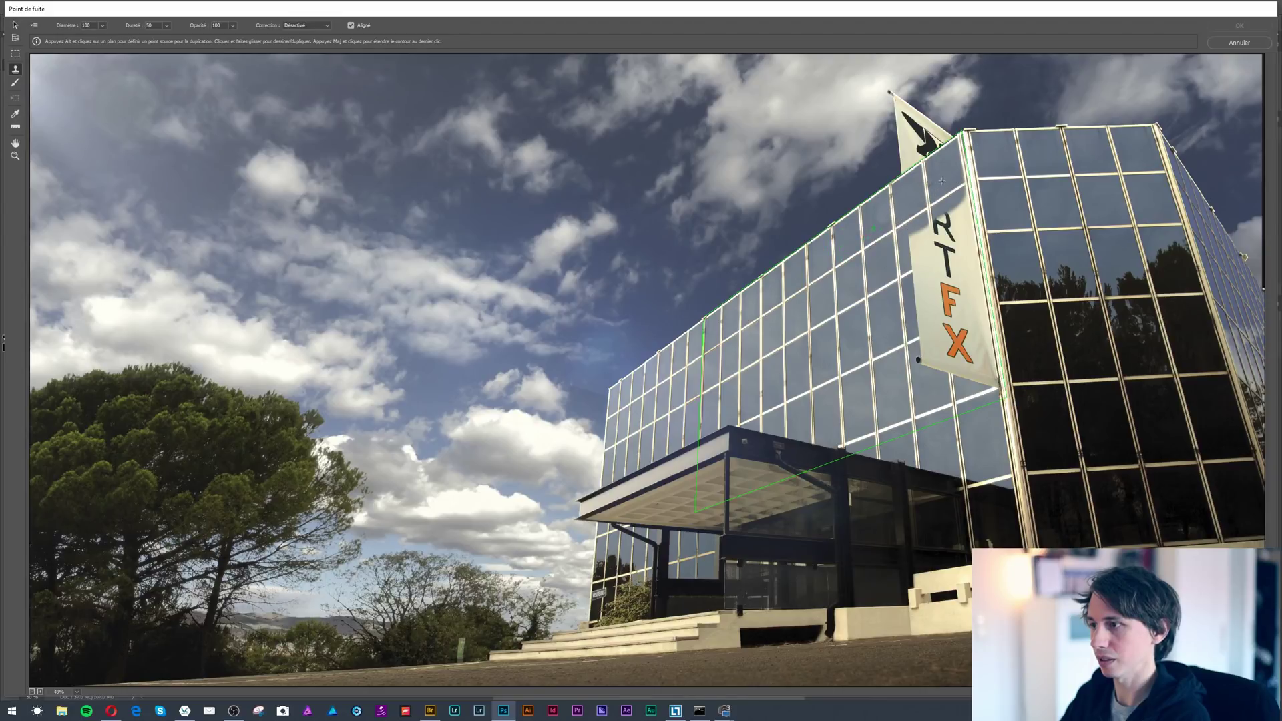
{"action": "mouse_move", "coordinate": [910, 235]}
{"action": "left_mouse_down"}
{"action": "mouse_move", "coordinate": [909, 262]}
{"action": "mouse_move", "coordinate": [961, 187]}
{"action": "mouse_move", "coordinate": [964, 215]}
{"action": "mouse_move", "coordinate": [912, 262]}
{"action": "mouse_move", "coordinate": [965, 230]}
{"action": "mouse_move", "coordinate": [961, 218]}
{"action": "mouse_move", "coordinate": [914, 241]}
{"action": "mouse_move", "coordinate": [911, 319]}
{"action": "mouse_move", "coordinate": [927, 362]}
{"action": "mouse_move", "coordinate": [997, 381]}
{"action": "mouse_move", "coordinate": [979, 274]}
{"action": "mouse_move", "coordinate": [956, 254]}
{"action": "mouse_move", "coordinate": [937, 264]}
{"action": "mouse_move", "coordinate": [939, 343]}
{"action": "mouse_move", "coordinate": [918, 293]}
{"action": "mouse_move", "coordinate": [974, 366]}
{"action": "mouse_move", "coordinate": [960, 267]}
{"action": "mouse_move", "coordinate": [957, 354]}
{"action": "mouse_move", "coordinate": [939, 287]}
{"action": "left_mouse_up"}
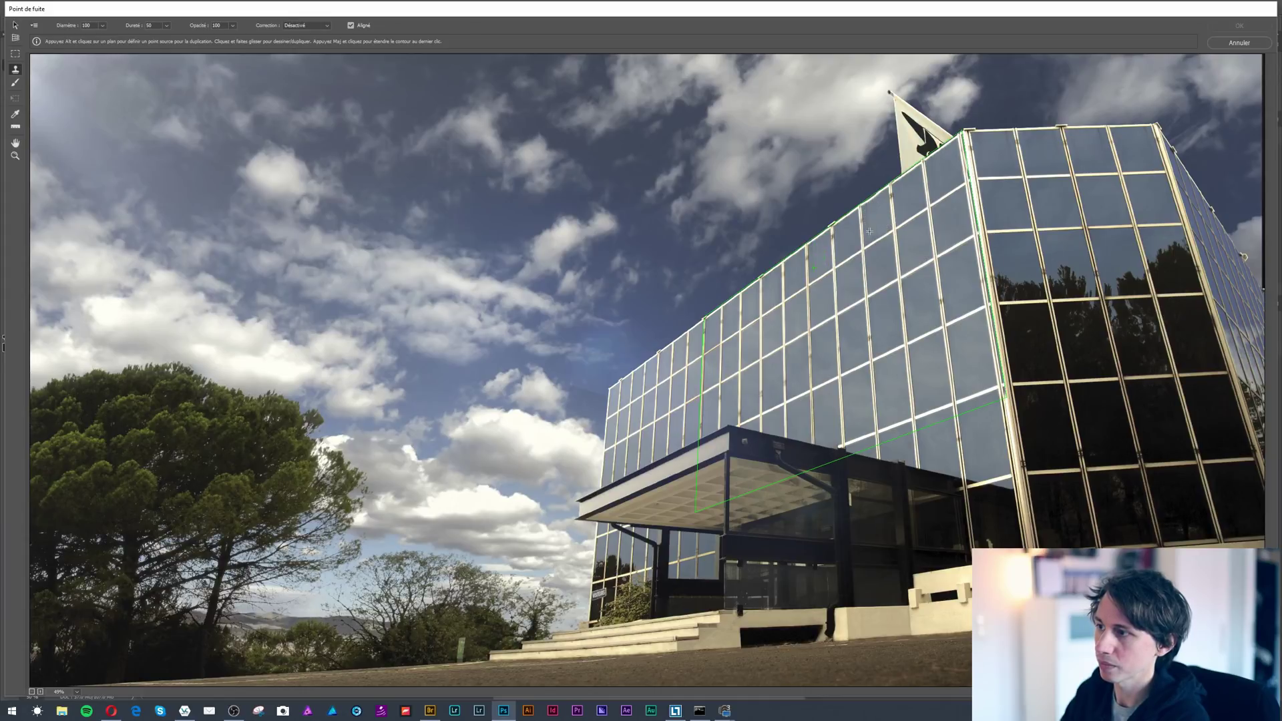
{"action": "left_click", "coordinate": [906, 194]}
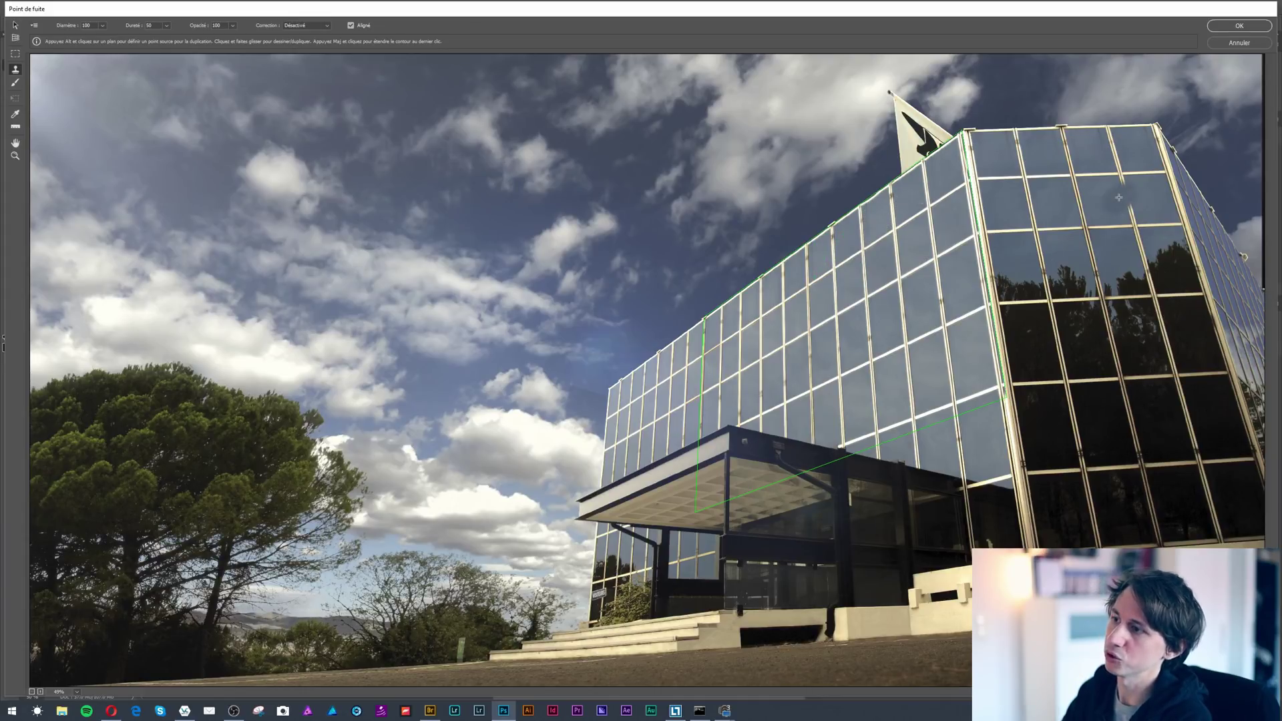
{"action": "left_click", "coordinate": [1213, 27]}
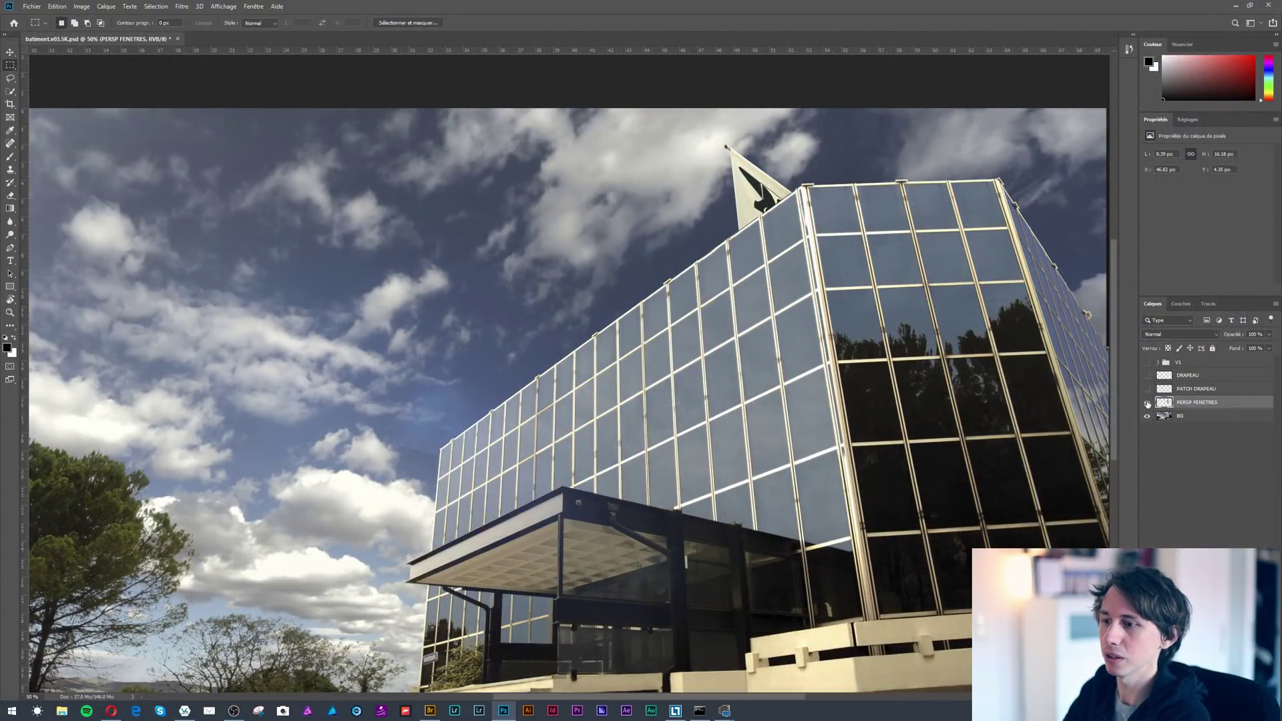
Check the cloned windows by toggling the visibility of the PERSP FENETRES and BG layers.
{"action": "left_click", "coordinate": [1147, 404]}
{"action": "left_click", "coordinate": [1147, 403]}
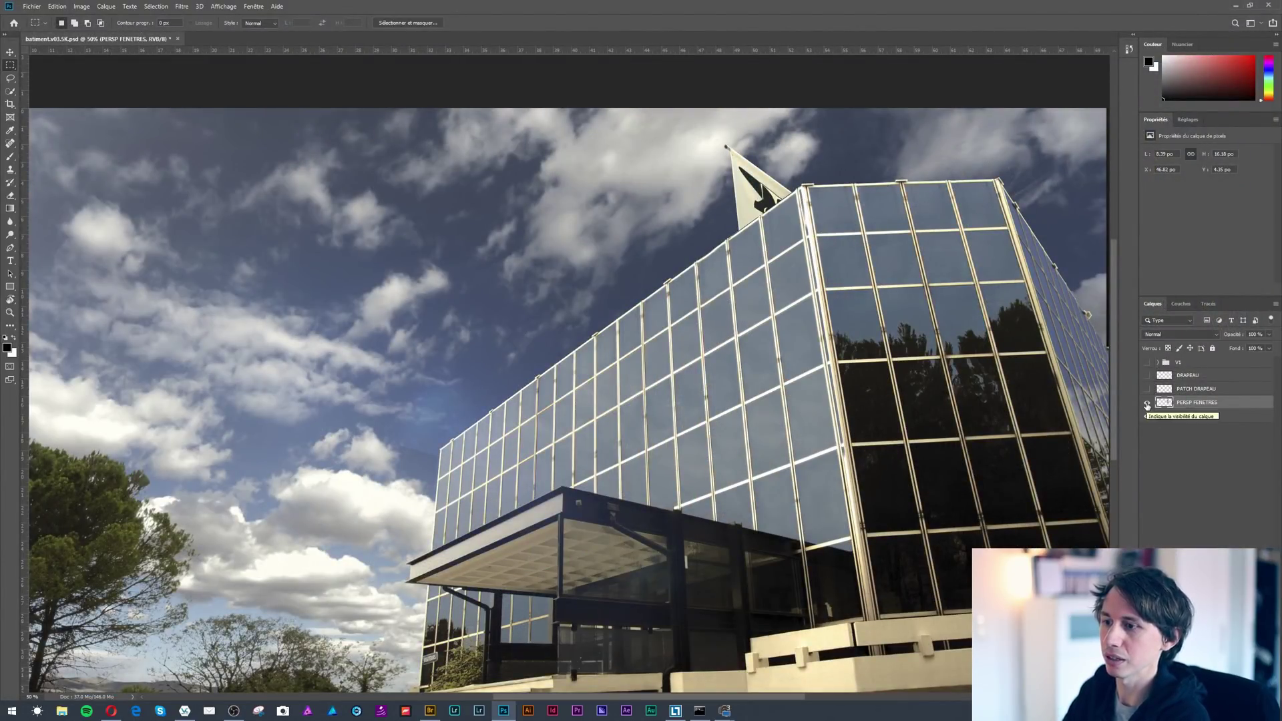
{"action": "left_click", "coordinate": [1148, 415]}
{"action": "left_click", "coordinate": [1147, 416]}
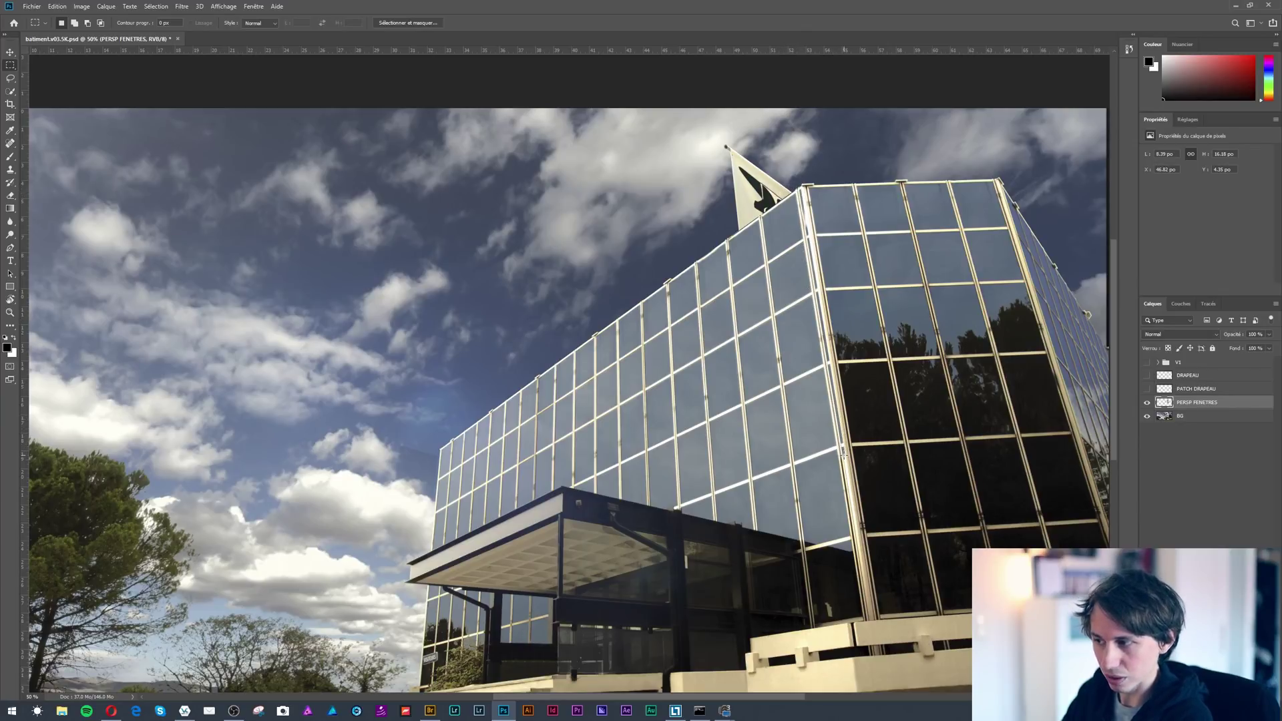
Select the cloned overspill along the facade's corner post with the polygonal lasso and delete it from the PERSP FENETRES layer.
{"action": "key", "text": "l"}
{"action": "right_click", "coordinate": [19, 80]}
{"action": "left_click", "coordinate": [51, 88]}
{"action": "left_click", "coordinate": [801, 189]}
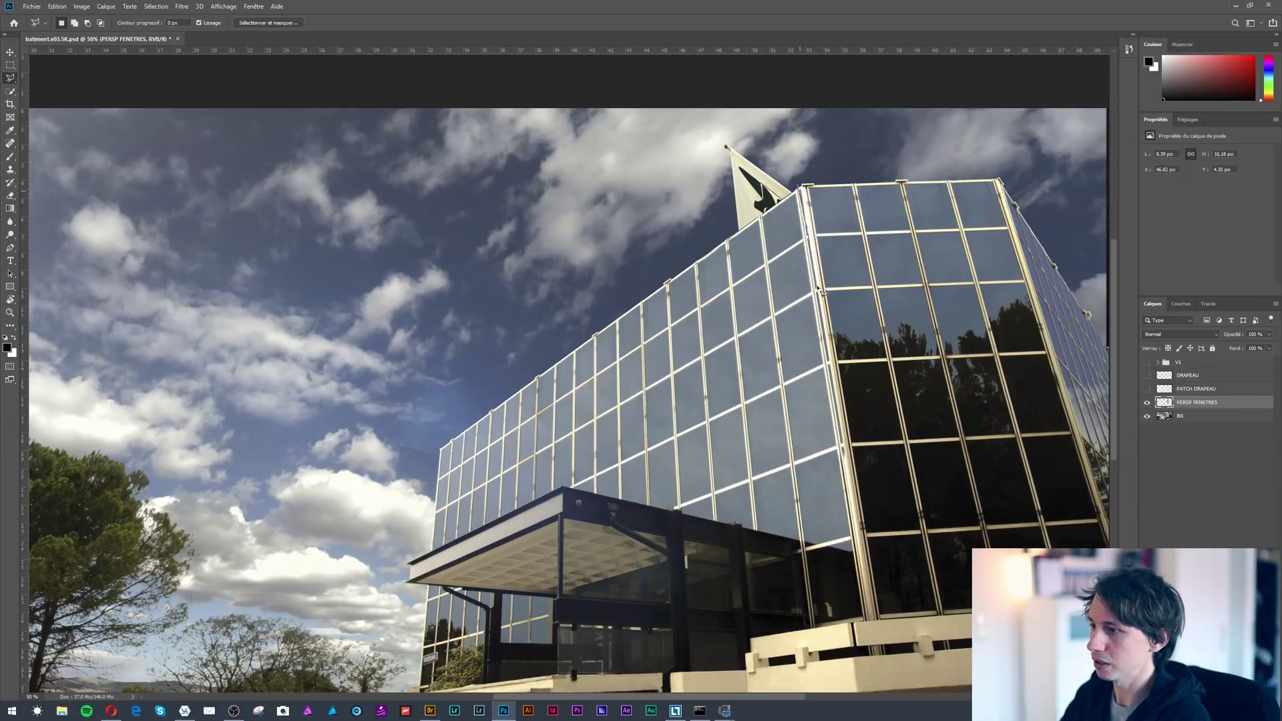
{"action": "left_click", "coordinate": [855, 462]}
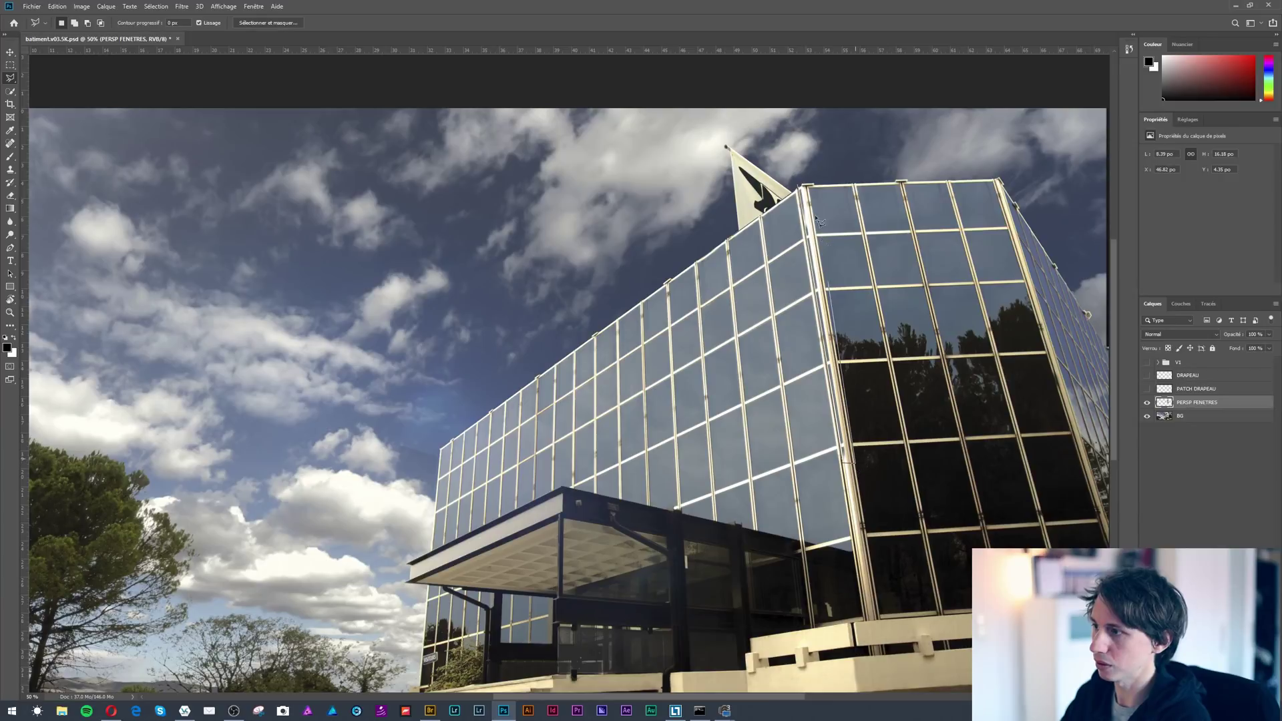
{"action": "left_click", "coordinate": [809, 169]}
{"action": "left_click", "coordinate": [800, 187]}
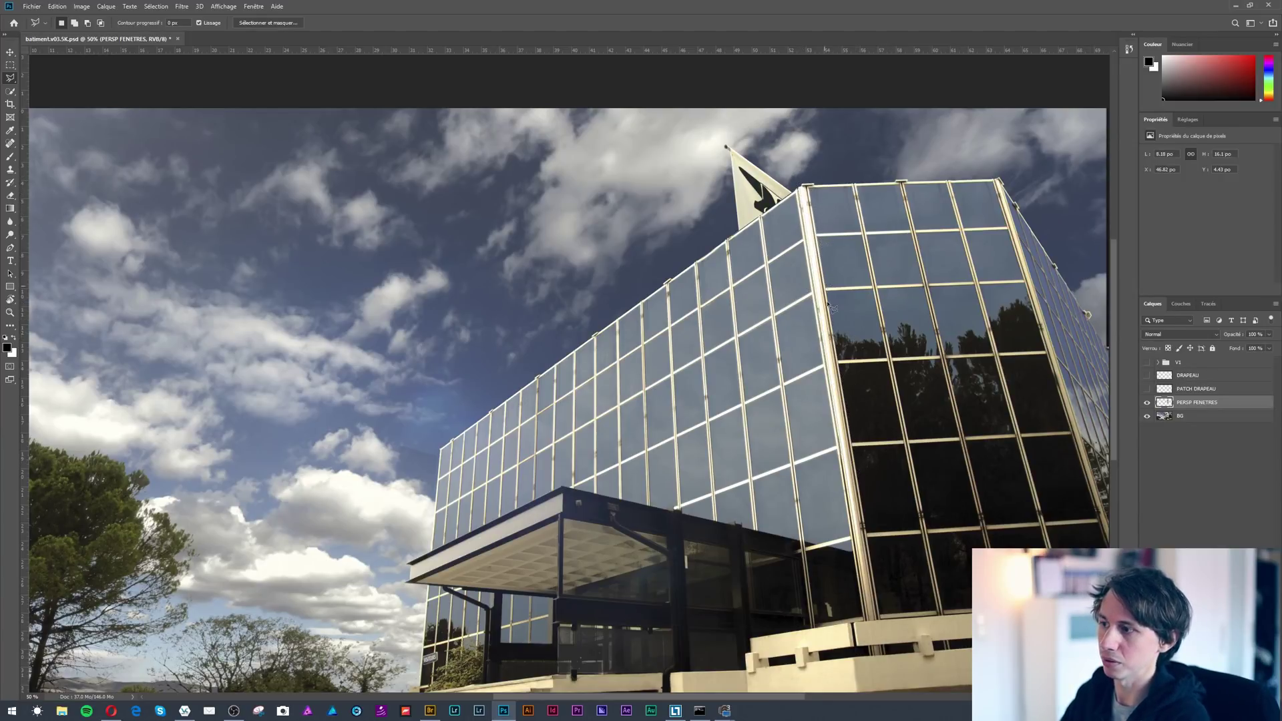
Show the DRAPEAU layer and move the banner up against the building's corner post.
{"action": "left_click", "coordinate": [1147, 376]}
{"action": "key", "text": "v"}
{"action": "left_click_drag", "start_coordinate": [776, 379], "coordinate": [746, 338]}
{"action": "key", "text": "ctrl+z"}
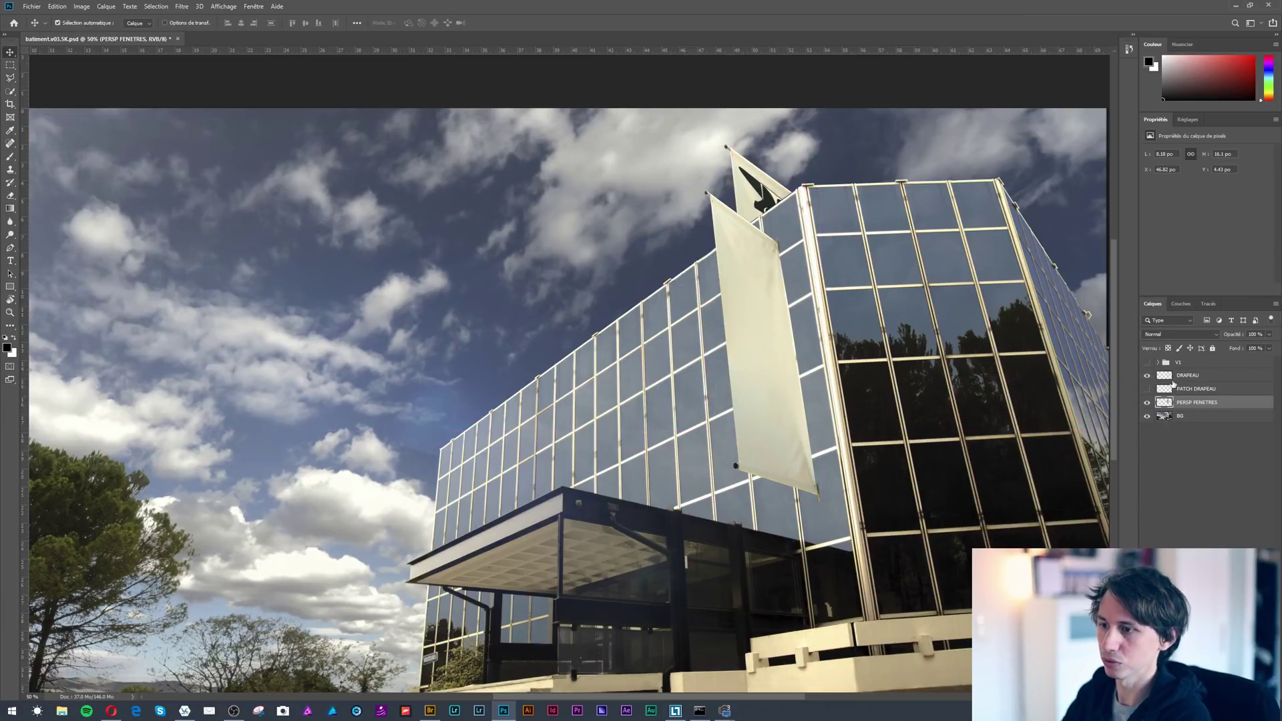
{"action": "left_click", "coordinate": [1166, 376]}
{"action": "left_click_drag", "start_coordinate": [742, 286], "coordinate": [772, 233]}
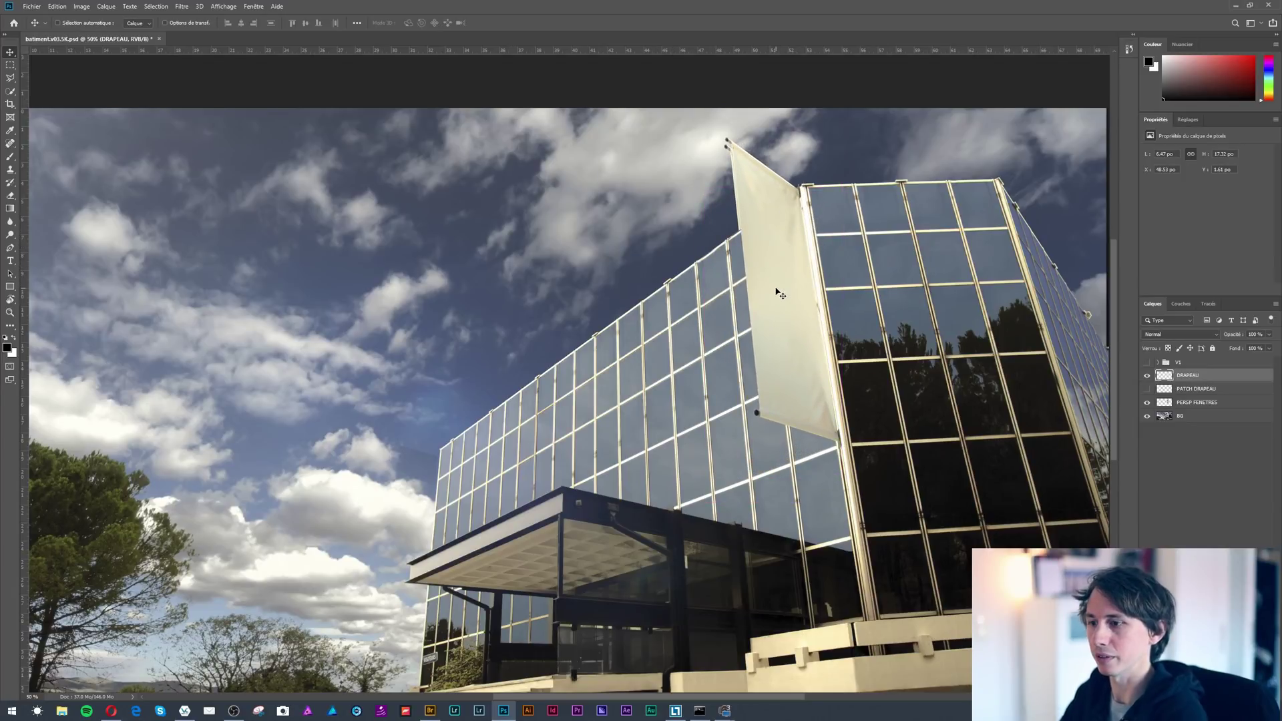
Hide DRAPEAU and clone-stamp sky and clouds on PERSP FENETRES over the outer part of the old banner above the roof.
{"action": "left_click", "coordinate": [1147, 376]}
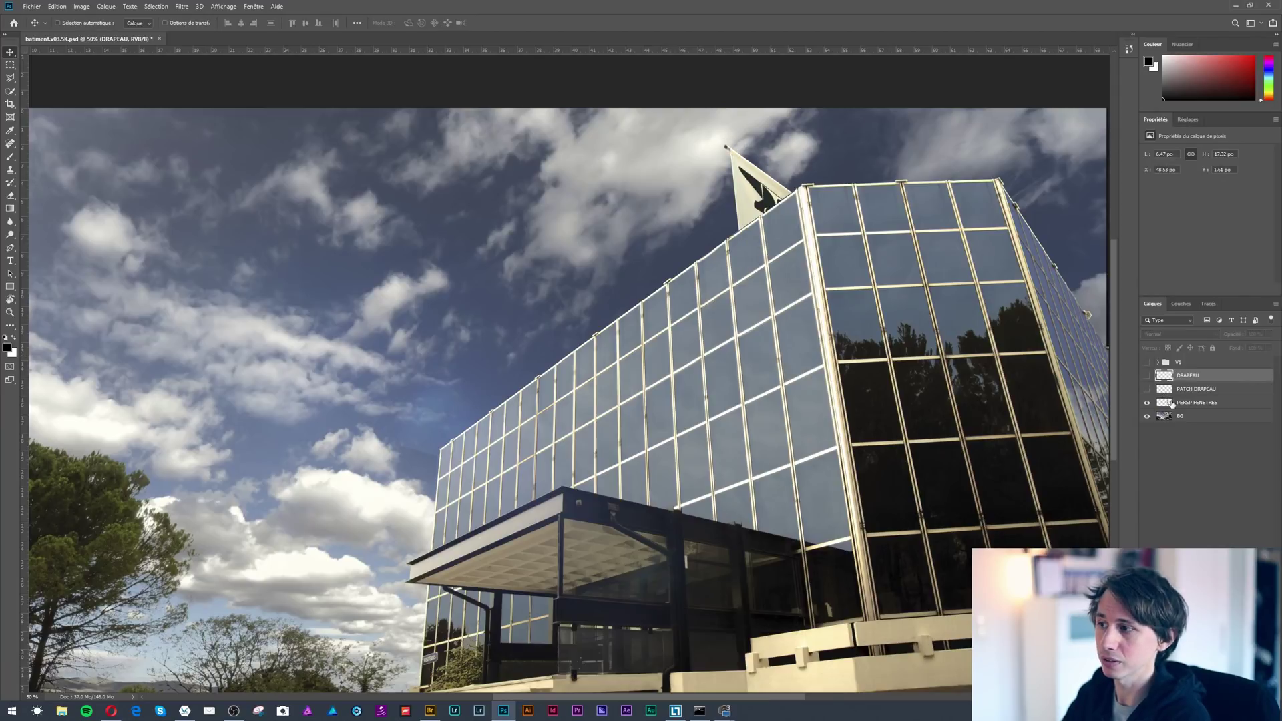
{"action": "left_click", "coordinate": [1170, 403]}
{"action": "key", "text": "z"}
{"action": "left_click_drag", "start_coordinate": [760, 176], "coordinate": [810, 146]}
{"action": "key", "text": "s"}
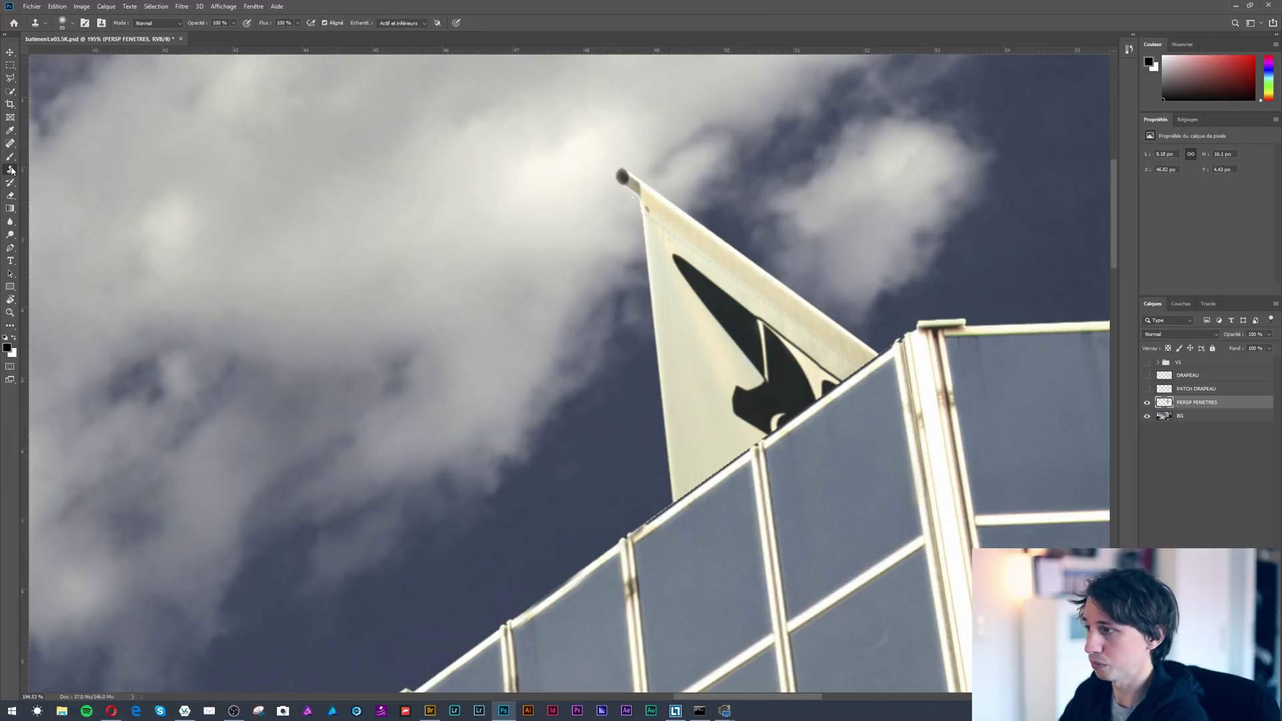
{"action": "left_click", "coordinate": [581, 175], "text": "alt"}
{"action": "mouse_move", "coordinate": [627, 180]}
{"action": "left_mouse_down"}
{"action": "mouse_move", "coordinate": [646, 221]}
{"action": "mouse_move", "coordinate": [722, 199]}
{"action": "left_mouse_up"}
{"action": "left_click", "coordinate": [577, 224], "text": "alt"}
{"action": "left_click", "coordinate": [691, 164], "text": "alt"}
{"action": "left_click", "coordinate": [881, 229], "text": "alt"}
{"action": "left_click", "coordinate": [597, 462], "text": "alt"}
{"action": "mouse_move", "coordinate": [688, 434]}
{"action": "left_mouse_down"}
{"action": "mouse_move", "coordinate": [665, 272]}
{"action": "mouse_move", "coordinate": [718, 227]}
{"action": "mouse_move", "coordinate": [708, 374]}
{"action": "mouse_move", "coordinate": [684, 329]}
{"action": "left_mouse_up"}
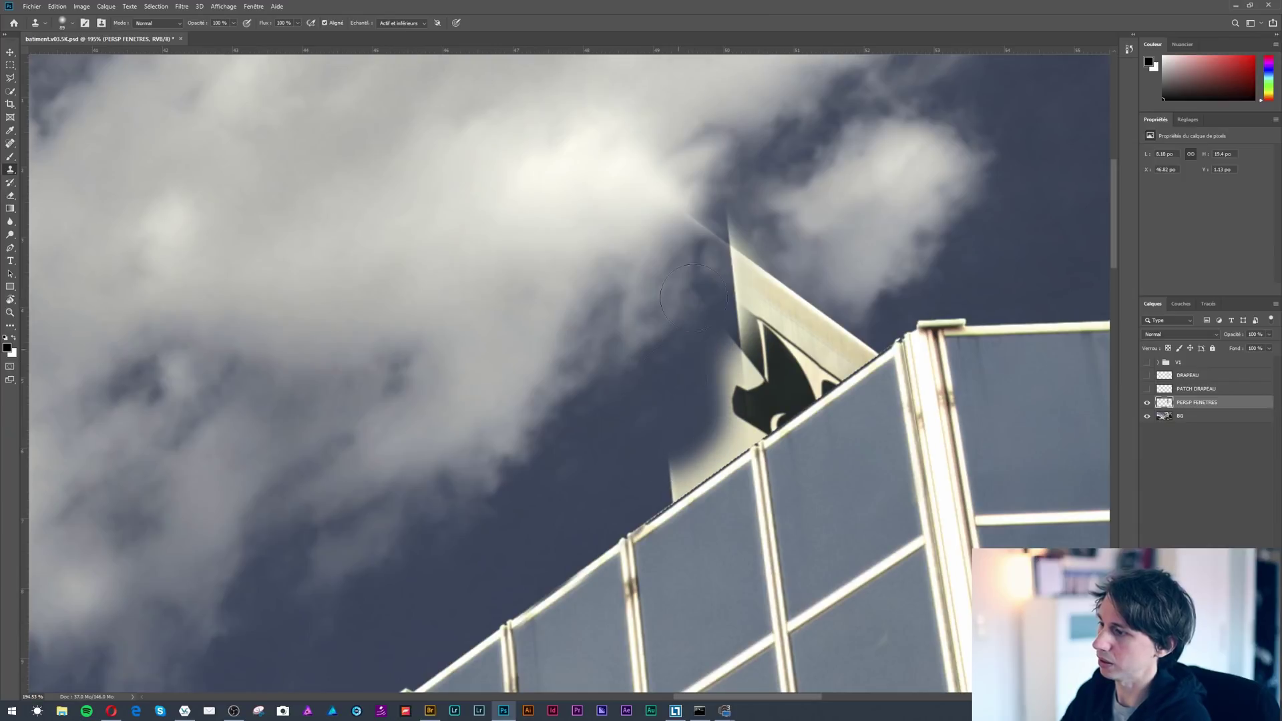
{"action": "key", "text": "ctrl+z"}
{"action": "key", "text": "ctrl+shift+z"}
Select the facade below the roofline with the polygonal lasso and invert the selection to protect the windows.
{"action": "key", "text": "l"}
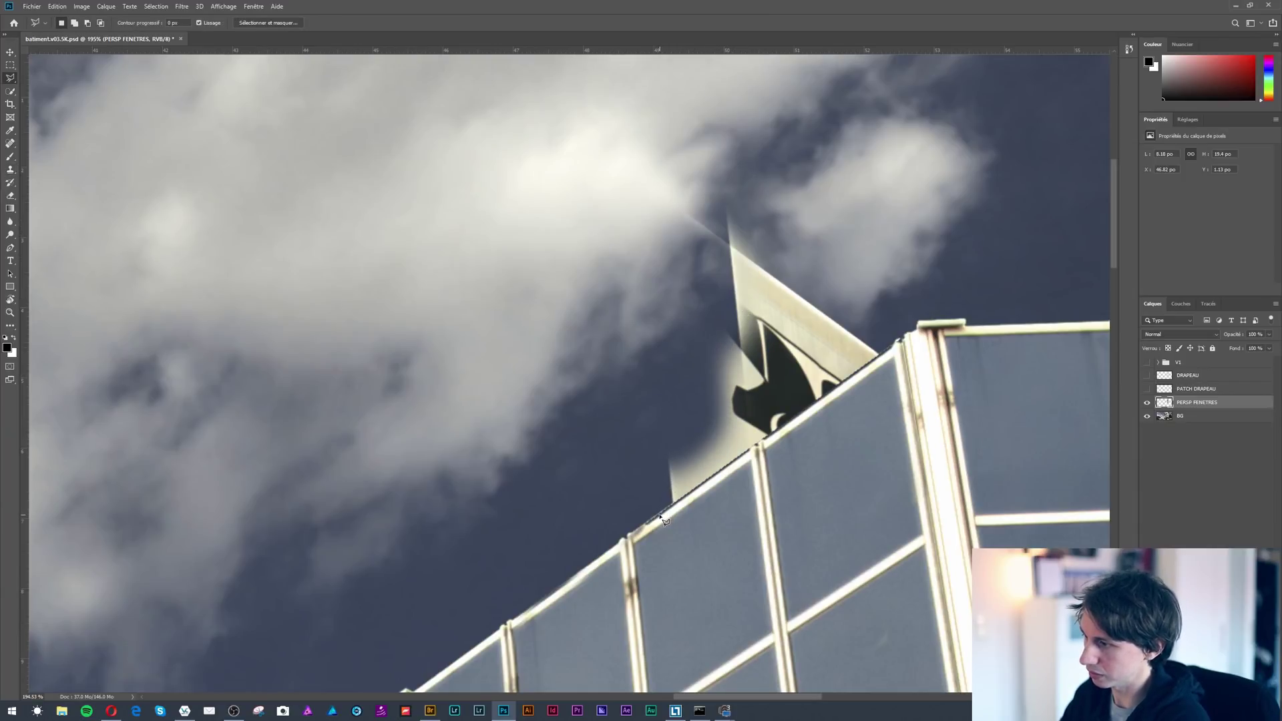
{"action": "left_click", "coordinate": [897, 342]}
{"action": "left_click", "coordinate": [949, 276]}
{"action": "left_click", "coordinate": [1030, 343]}
{"action": "left_click", "coordinate": [866, 662]}
{"action": "double_click", "coordinate": [579, 653]}
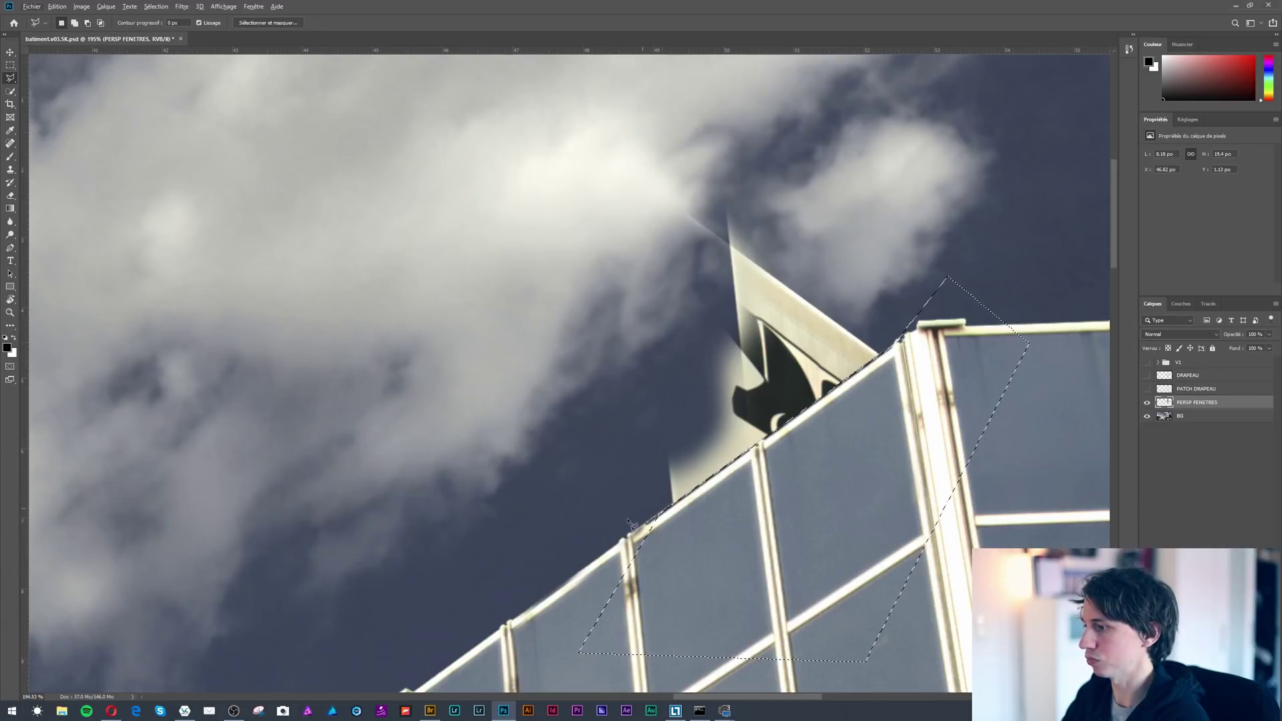
{"action": "key", "text": "shift"}
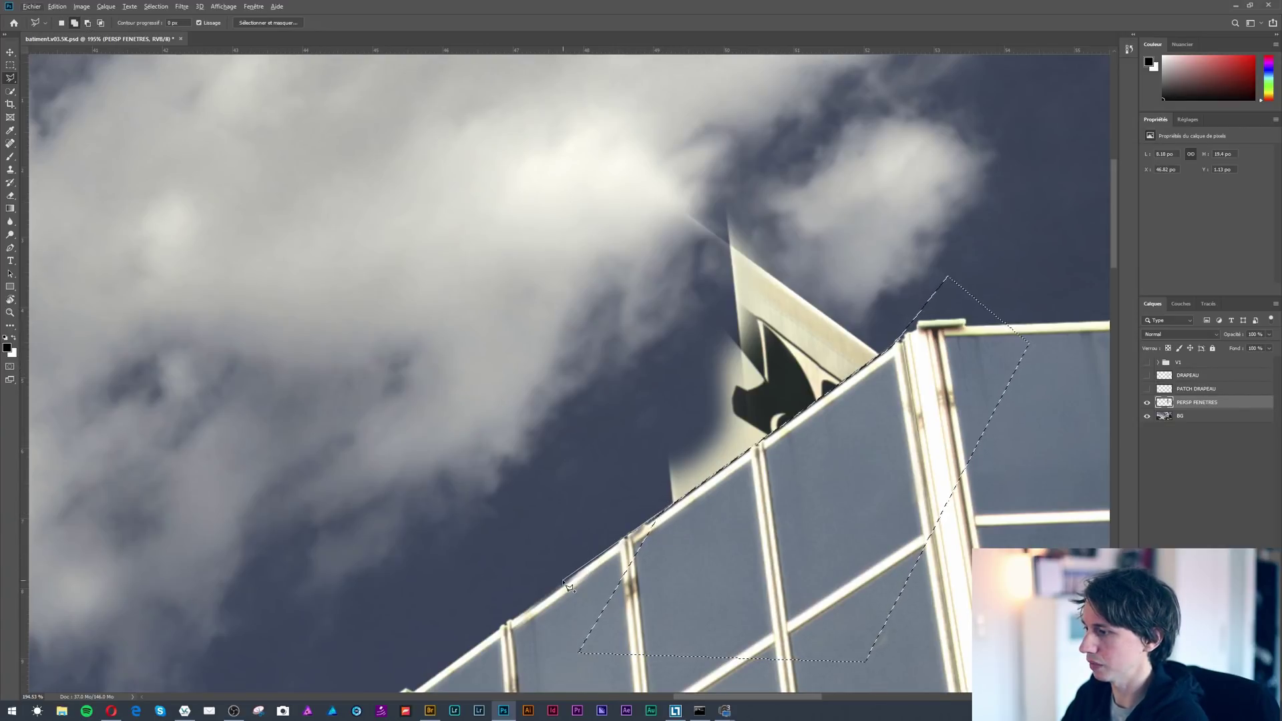
{"action": "left_click", "coordinate": [580, 655]}
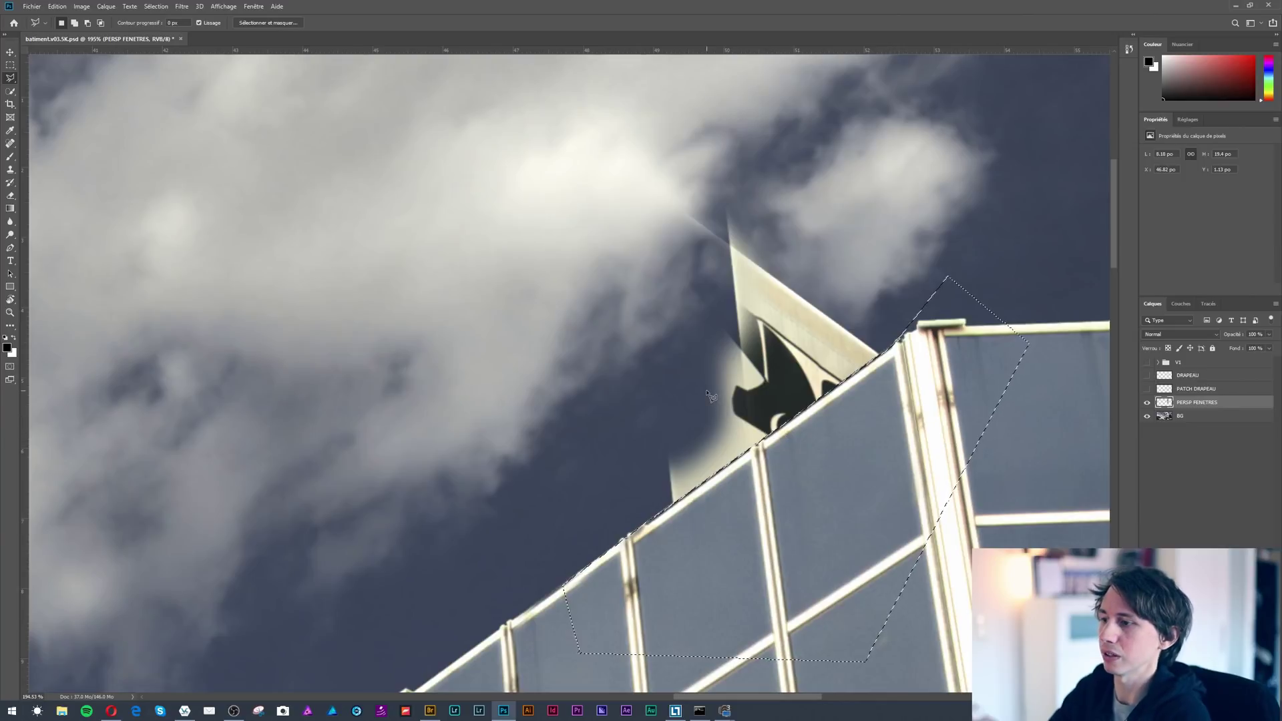
{"action": "left_click", "coordinate": [156, 7]}
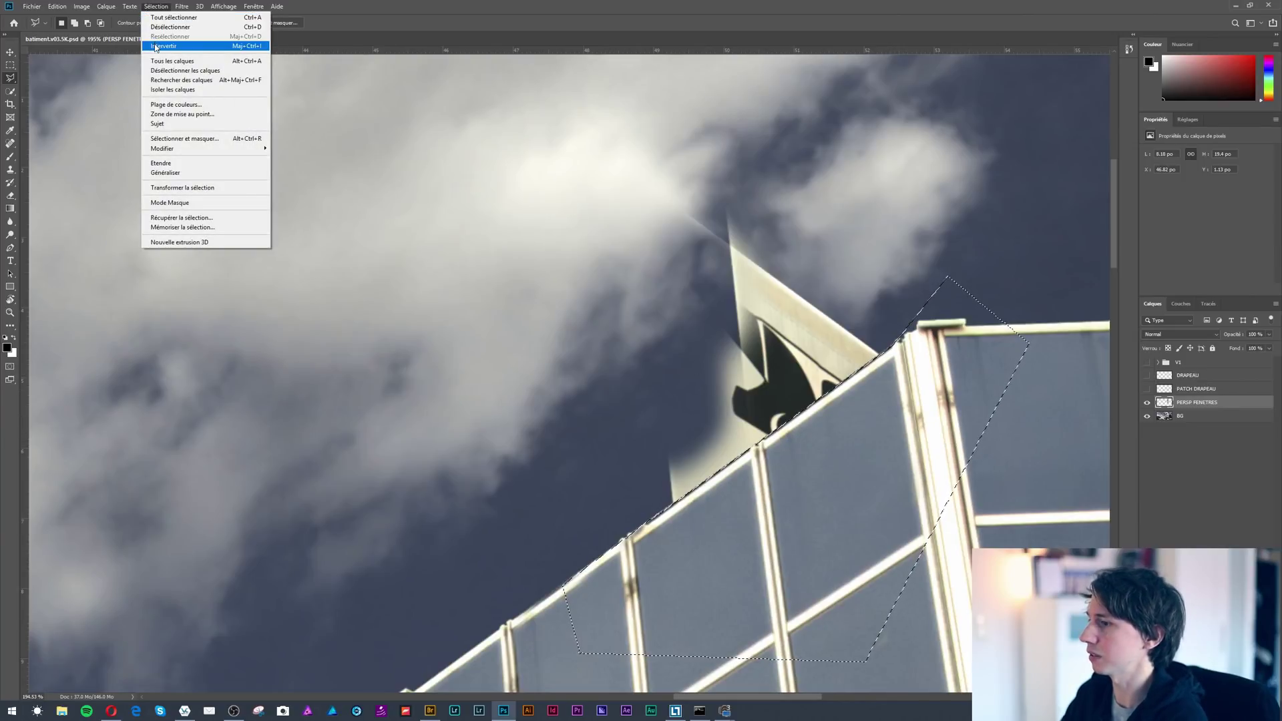
{"action": "left_click", "coordinate": [157, 47]}
Clone clouds and dark sky over the rest of the old banner above the roofline, within the inverted selection.
{"action": "key", "text": "s"}
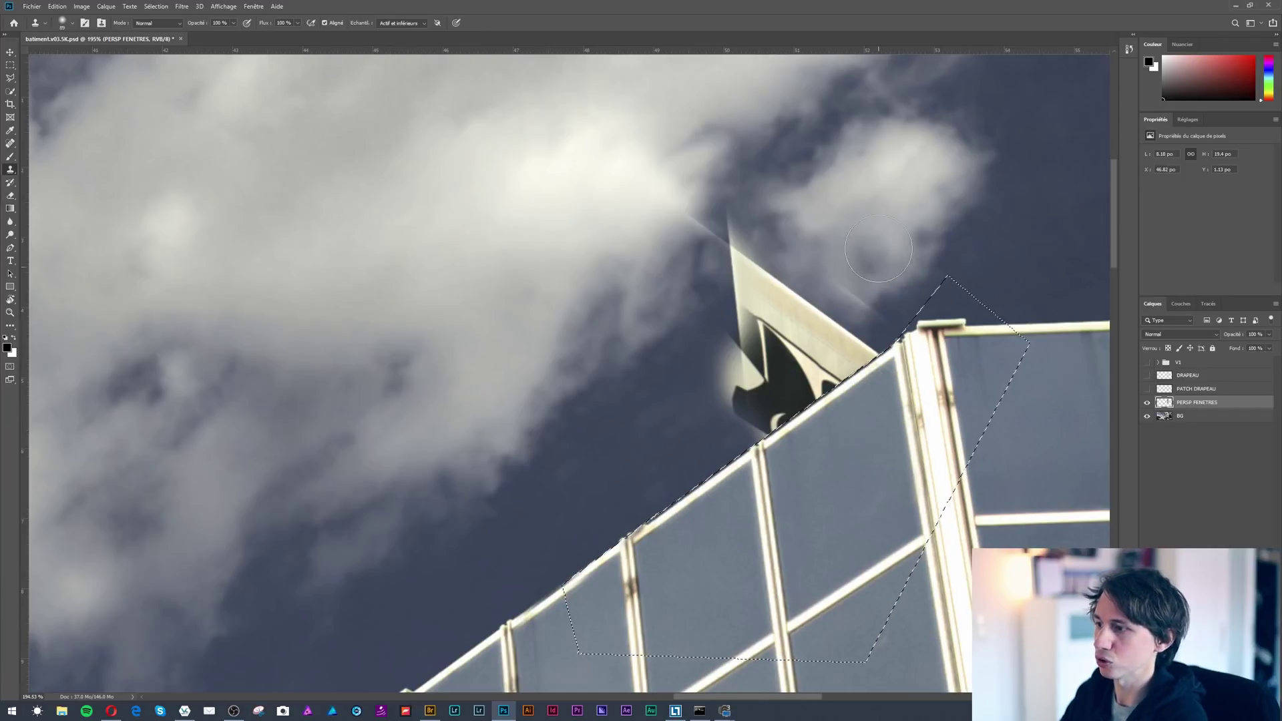
{"action": "mouse_move", "coordinate": [859, 264]}
{"action": "left_mouse_down"}
{"action": "mouse_move", "coordinate": [830, 279]}
{"action": "mouse_move", "coordinate": [780, 275]}
{"action": "mouse_move", "coordinate": [773, 254]}
{"action": "left_mouse_up"}
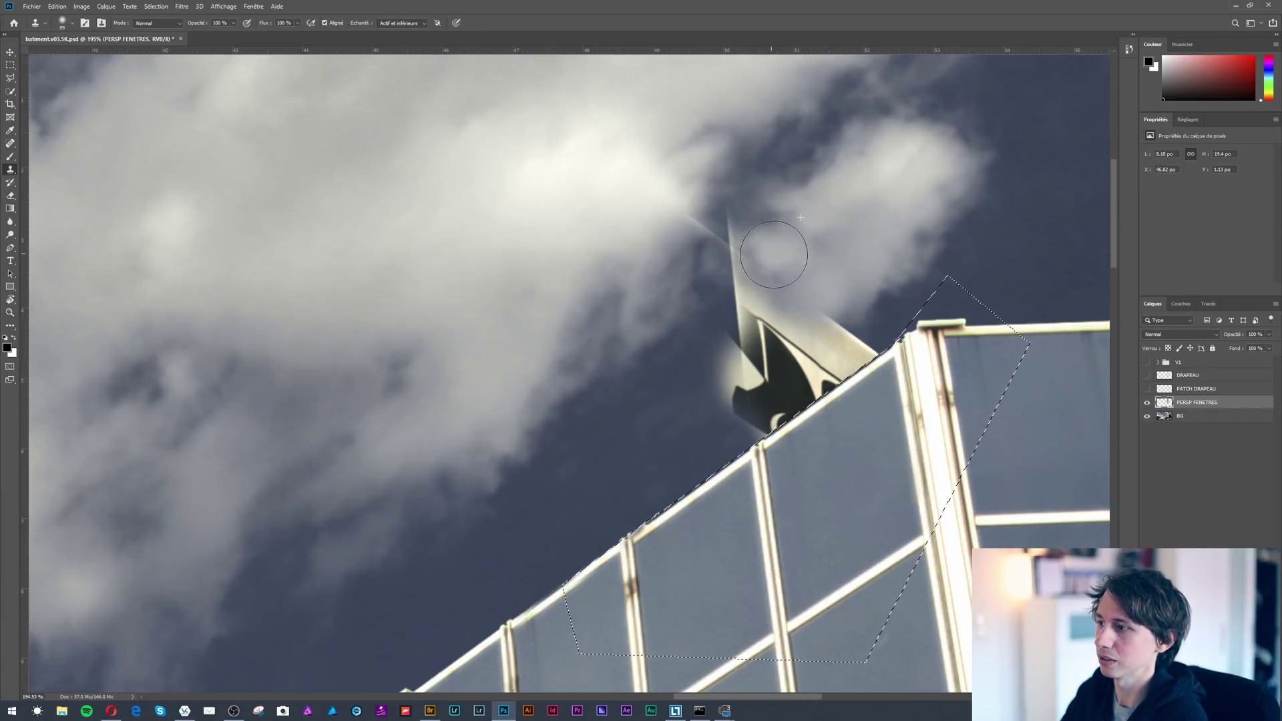
{"action": "mouse_move", "coordinate": [744, 200]}
{"action": "left_mouse_down"}
{"action": "mouse_move", "coordinate": [745, 230]}
{"action": "mouse_move", "coordinate": [694, 247]}
{"action": "mouse_move", "coordinate": [692, 227]}
{"action": "mouse_move", "coordinate": [757, 231]}
{"action": "mouse_move", "coordinate": [721, 280]}
{"action": "left_mouse_up"}
{"action": "left_click", "coordinate": [605, 473], "text": "alt"}
{"action": "mouse_move", "coordinate": [768, 387]}
{"action": "left_mouse_down"}
{"action": "mouse_move", "coordinate": [750, 401]}
{"action": "mouse_move", "coordinate": [753, 338]}
{"action": "mouse_move", "coordinate": [885, 344]}
{"action": "mouse_move", "coordinate": [804, 394]}
{"action": "left_mouse_up"}
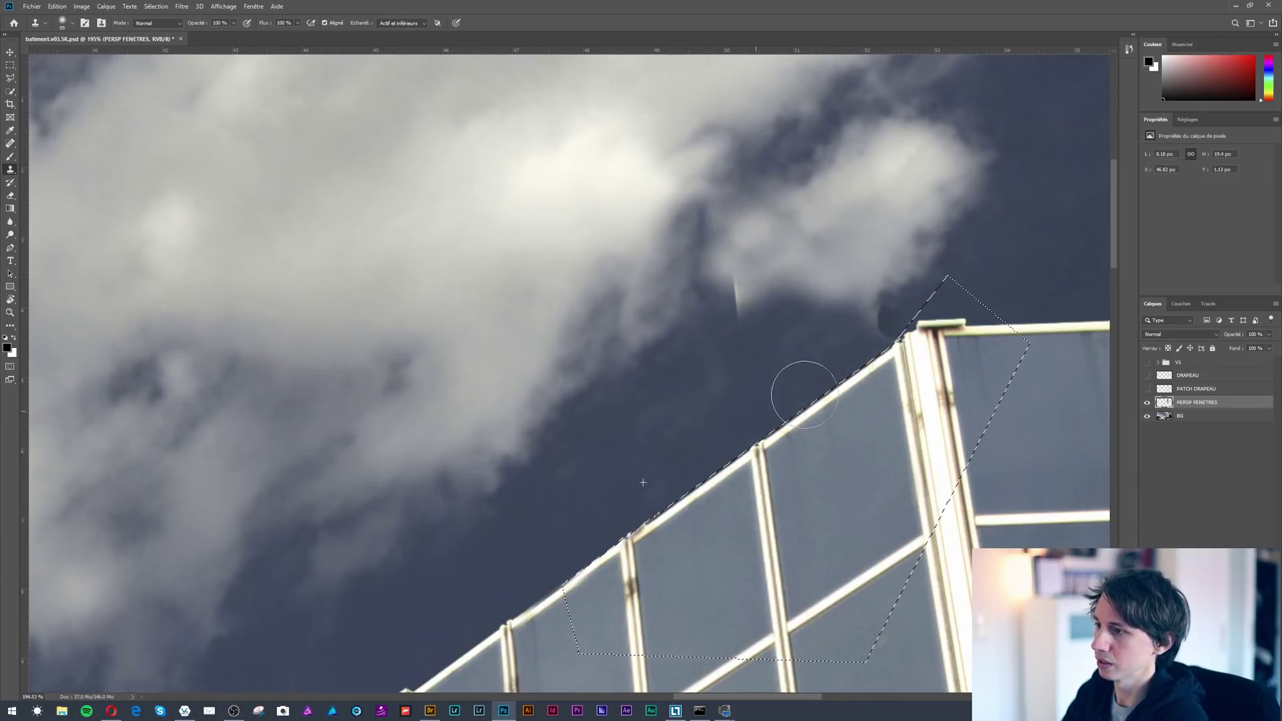
Touch up the cloned sky and cloud edges near the roof corner with the Clone Stamp and clear the selection.
{"action": "mouse_move", "coordinate": [898, 297]}
{"action": "left_mouse_down"}
{"action": "mouse_move", "coordinate": [910, 306]}
{"action": "mouse_move", "coordinate": [881, 320]}
{"action": "left_mouse_up"}
{"action": "left_click", "coordinate": [809, 262], "text": "alt"}
{"action": "mouse_move", "coordinate": [734, 241]}
{"action": "left_mouse_down"}
{"action": "mouse_move", "coordinate": [748, 213]}
{"action": "mouse_move", "coordinate": [715, 214]}
{"action": "mouse_move", "coordinate": [728, 201]}
{"action": "left_mouse_up"}
{"action": "left_click", "coordinate": [636, 273], "text": "alt"}
{"action": "left_click_drag", "start_coordinate": [742, 307], "coordinate": [730, 287]}
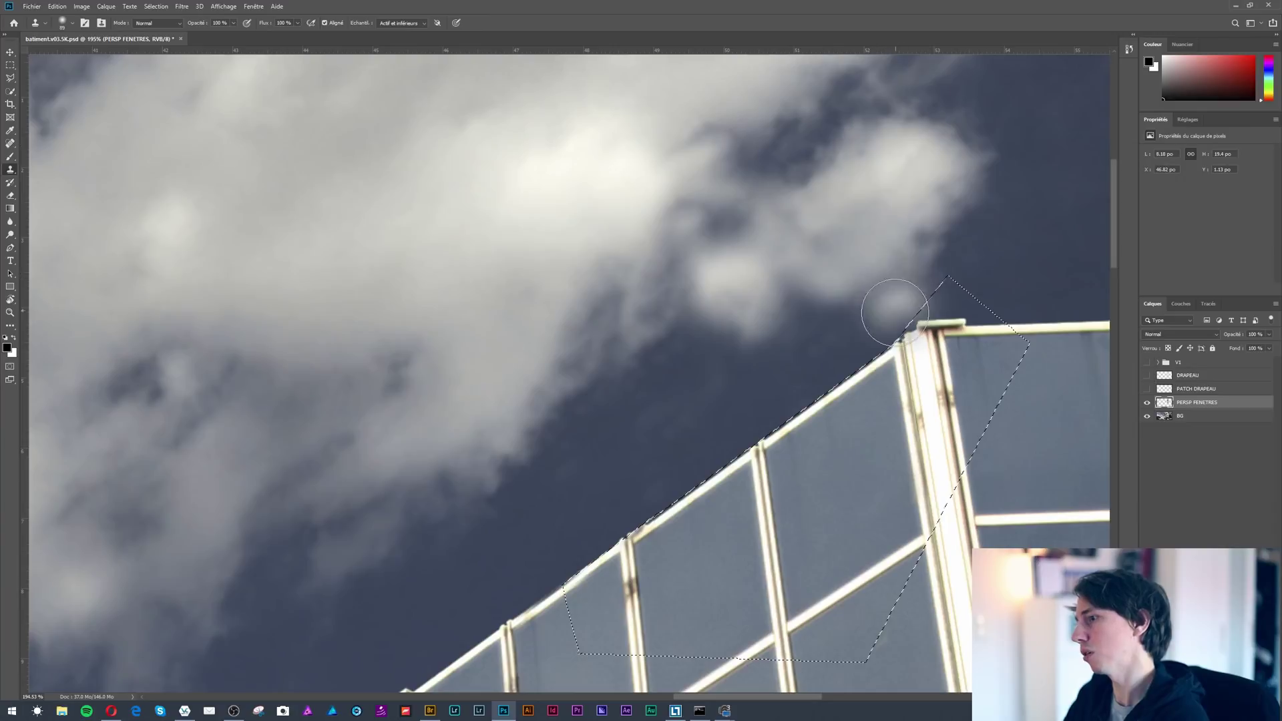
{"action": "scroll", "coordinate": [895, 311], "scroll_direction": "up", "scroll_amount": 2}
{"action": "mouse_move", "coordinate": [826, 310]}
{"action": "left_mouse_down"}
{"action": "mouse_move", "coordinate": [847, 294]}
{"action": "mouse_move", "coordinate": [843, 252]}
{"action": "mouse_move", "coordinate": [866, 519]}
{"action": "left_mouse_up"}
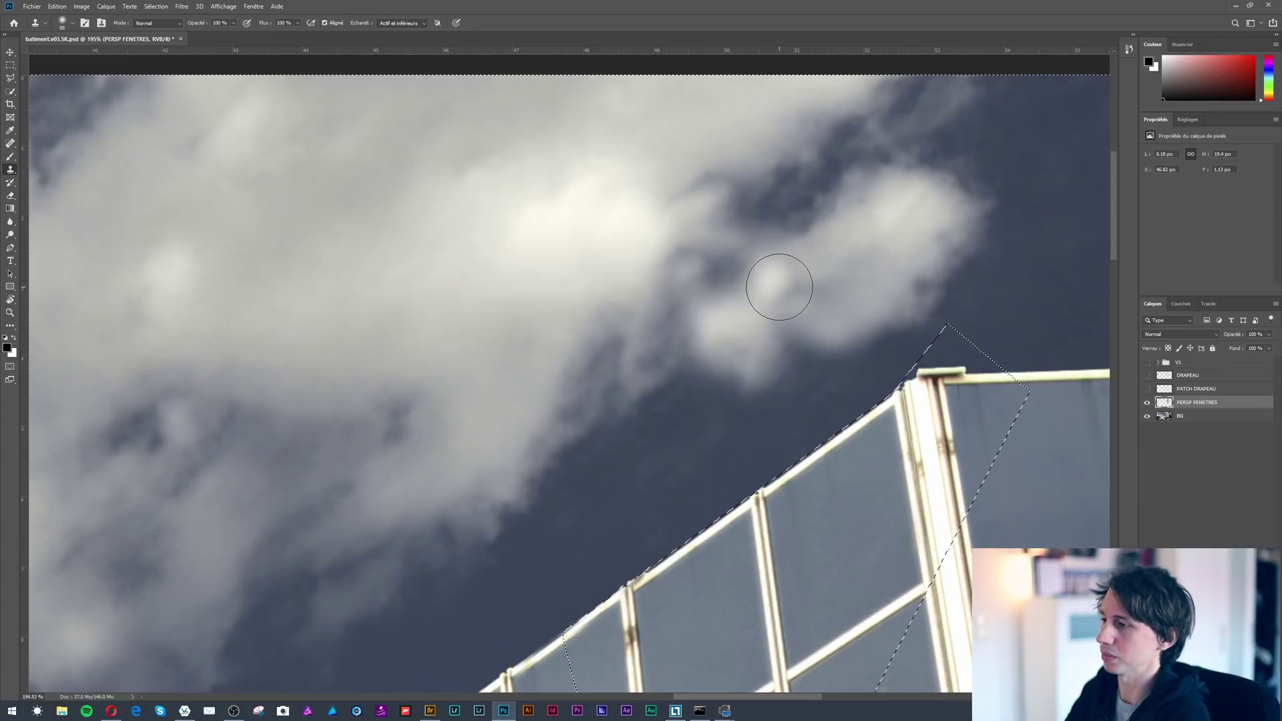
{"action": "left_click", "coordinate": [781, 263]}
{"action": "scroll", "coordinate": [781, 263], "scroll_direction": "down", "scroll_amount": 3}
{"action": "key", "text": "ctrl+d"}
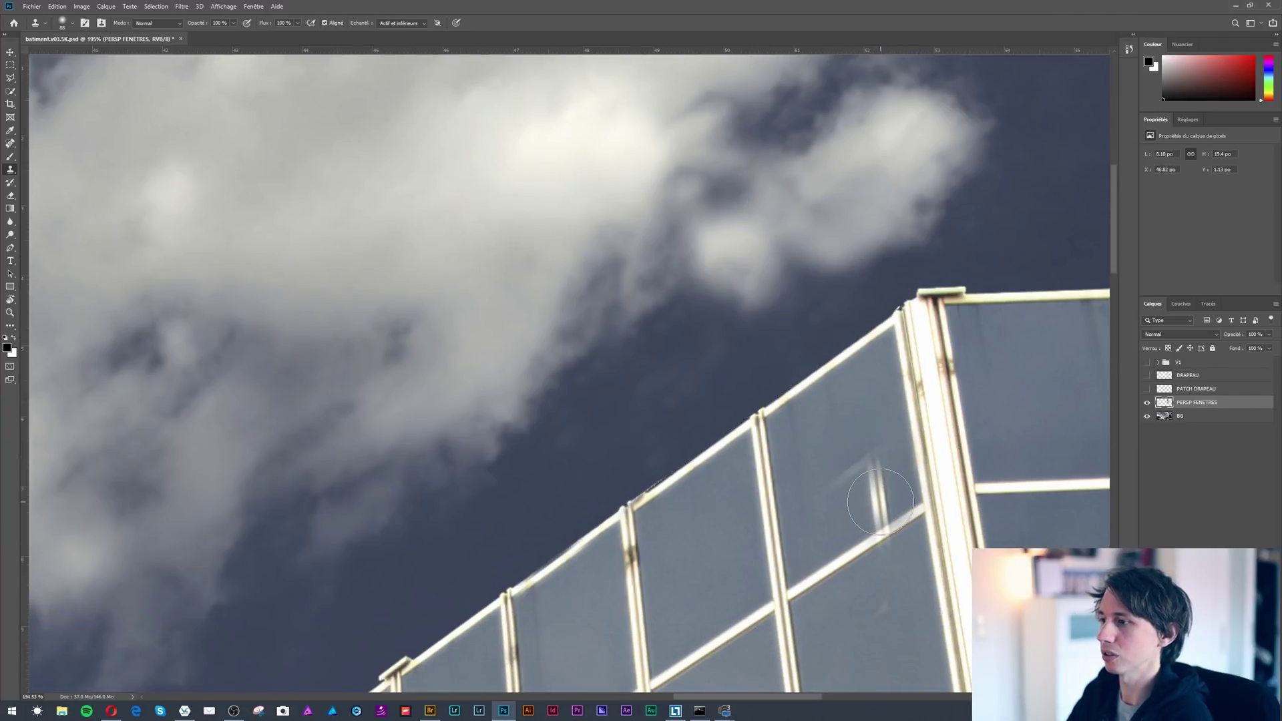
Show the DRAPEAU layer again and convert it to a smart object.
{"action": "left_click", "coordinate": [1147, 375]}
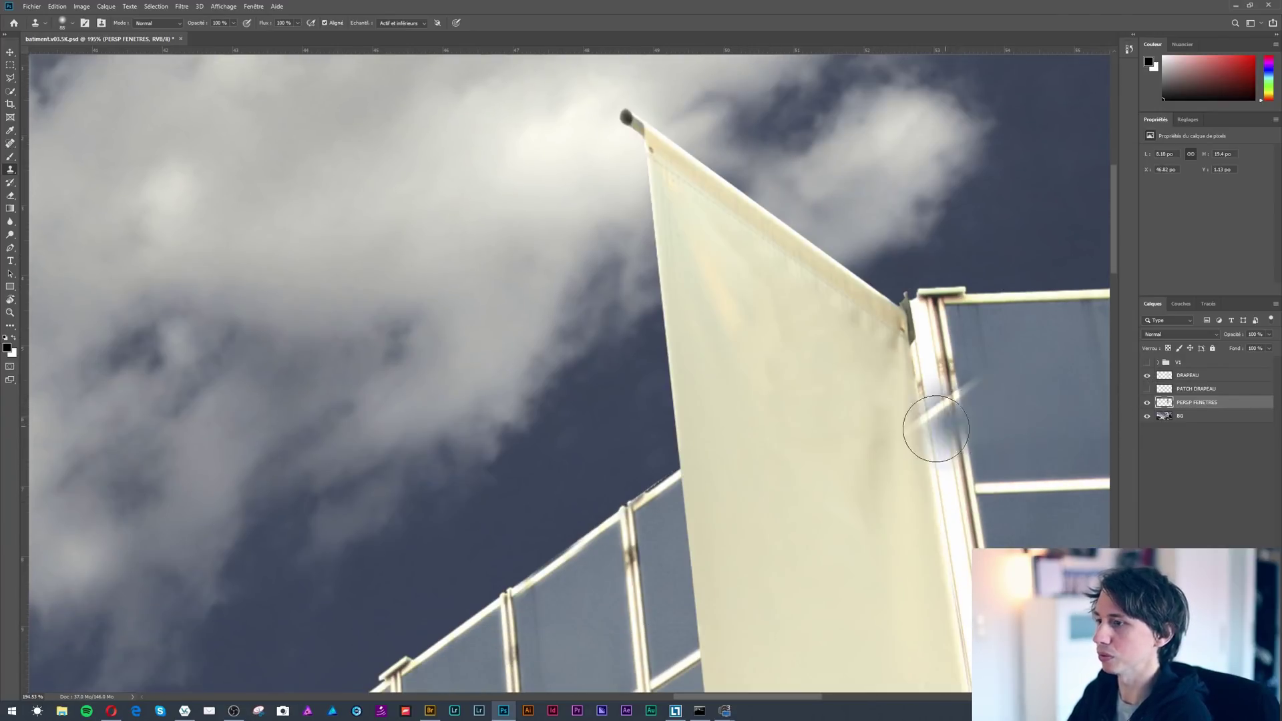
{"action": "scroll", "coordinate": [844, 431], "scroll_direction": "down", "scroll_amount": 3}
{"action": "scroll", "coordinate": [844, 430], "scroll_direction": "down", "scroll_amount": 5}
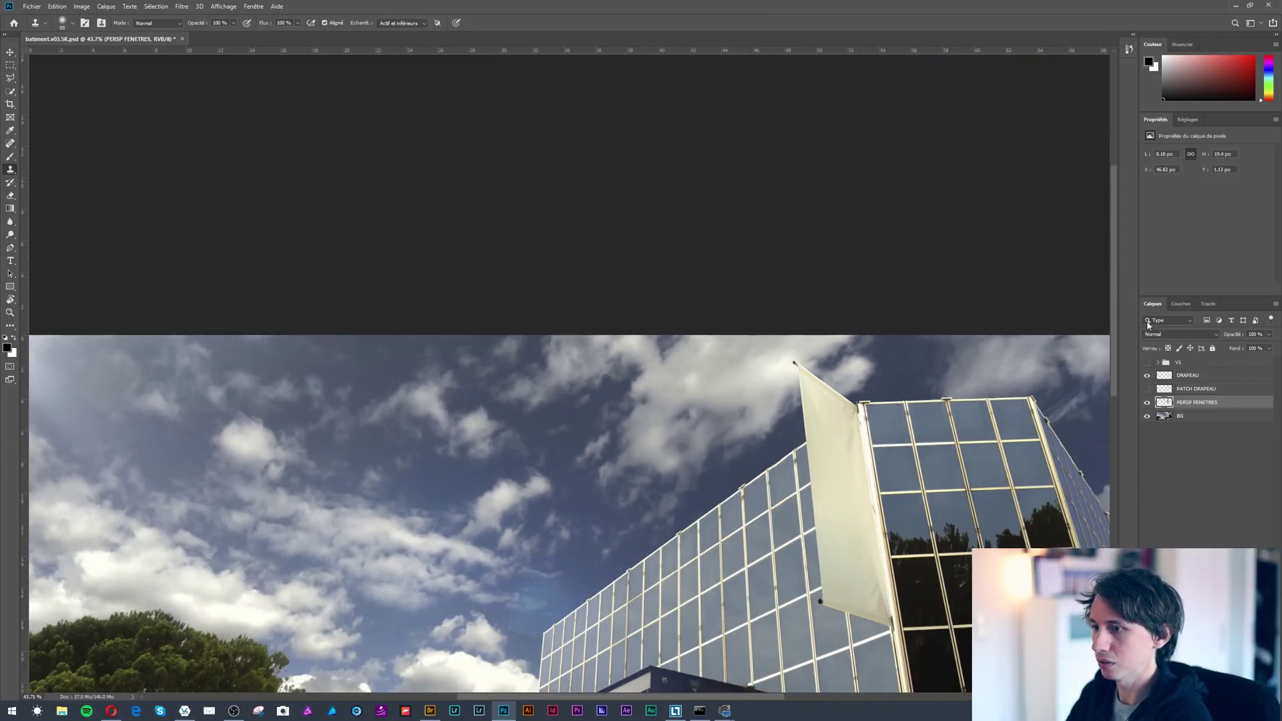
{"action": "left_click_drag", "start_coordinate": [1118, 312], "coordinate": [1117, 380]}
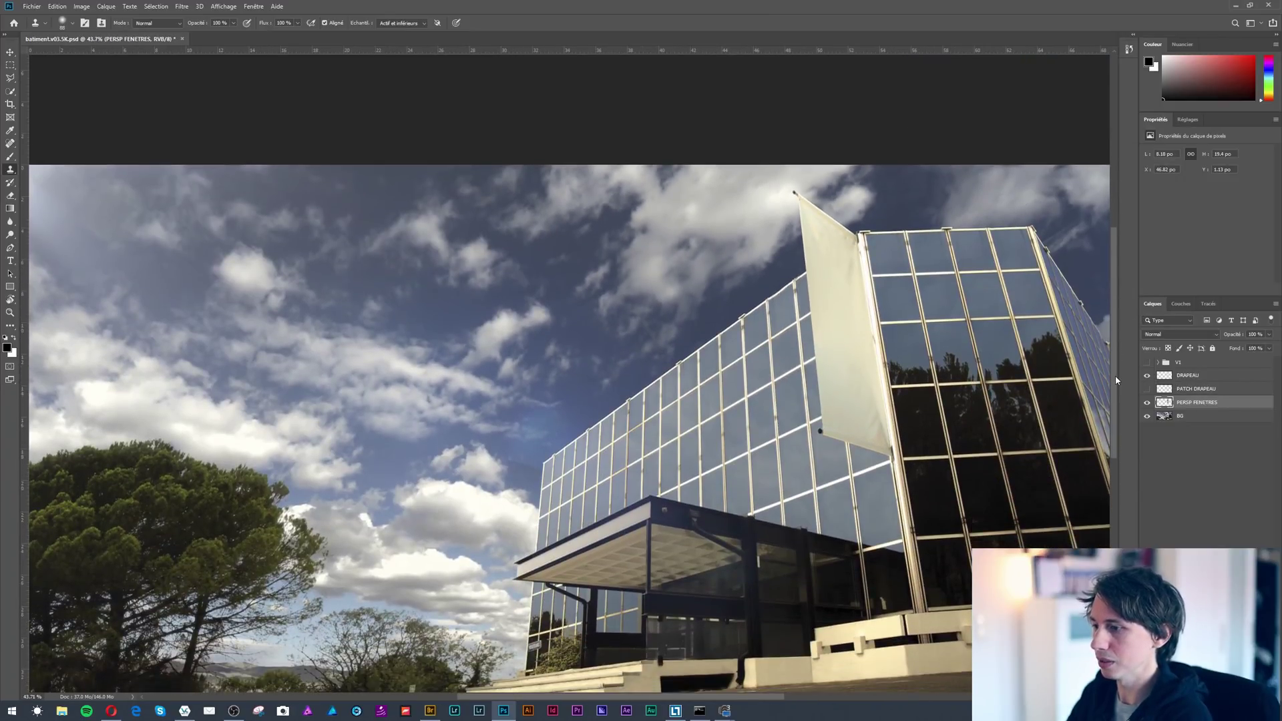
{"action": "left_click", "coordinate": [1192, 376]}
{"action": "right_click", "coordinate": [1192, 375]}
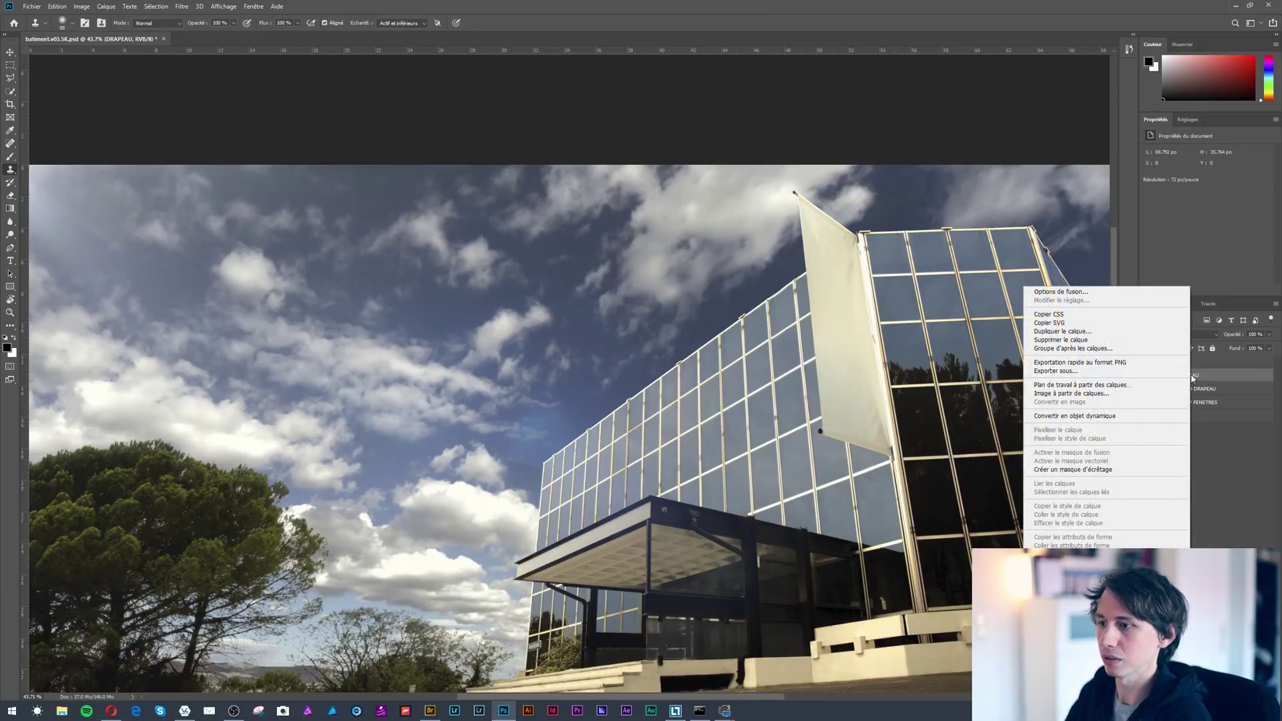
{"action": "left_click", "coordinate": [1148, 415]}
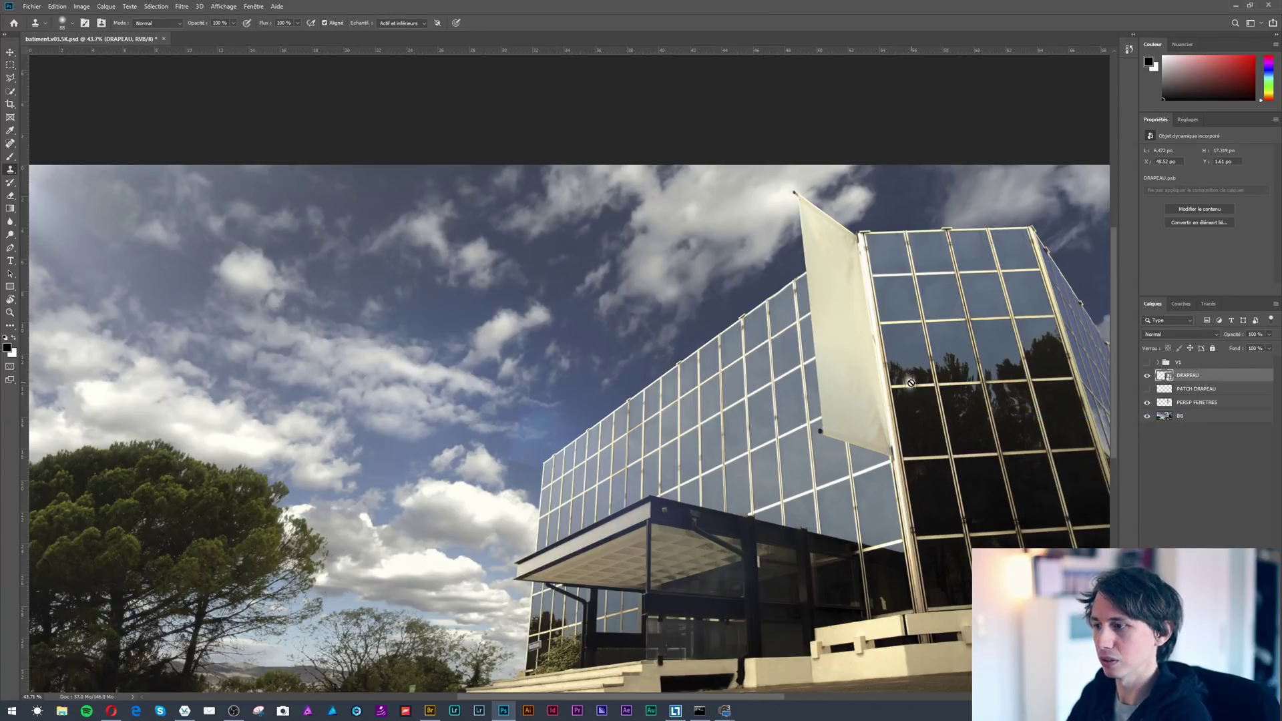
Try scaling the banner smart object down and back up with Free Transform, and undo the scaling.
{"action": "key", "text": "v"}
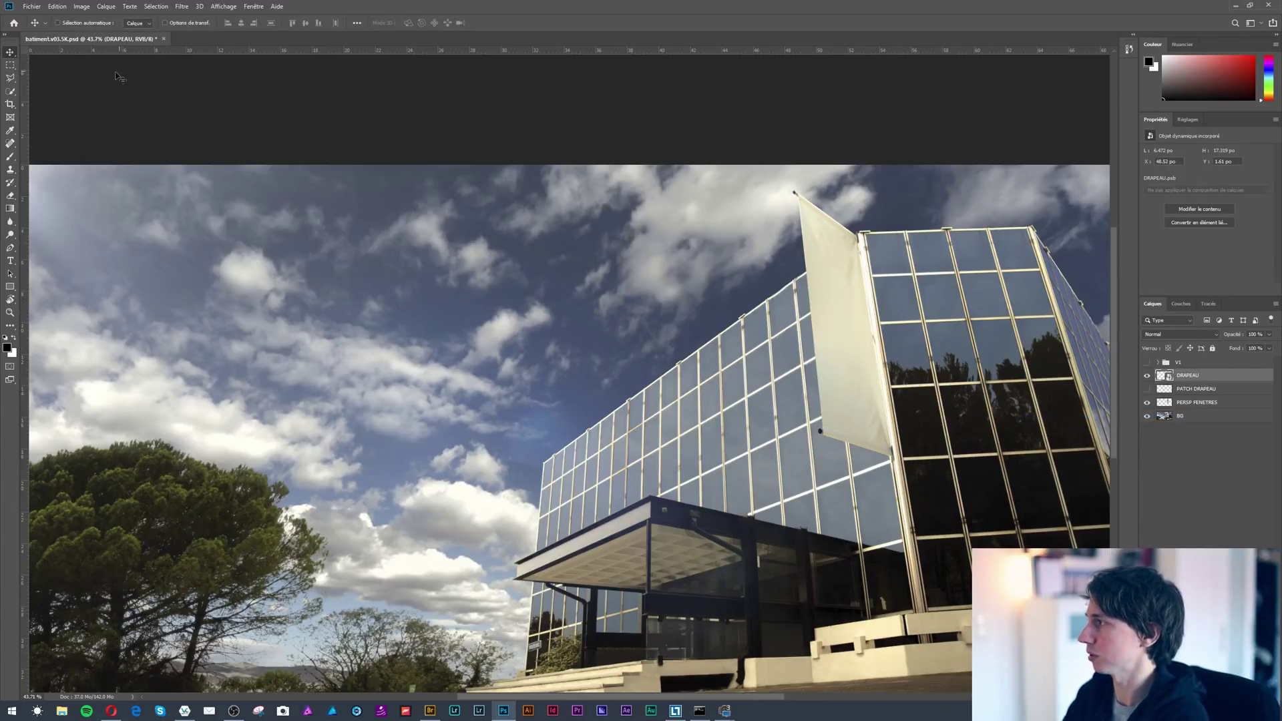
{"action": "scroll", "coordinate": [941, 285], "scroll_direction": "down", "scroll_amount": 11}
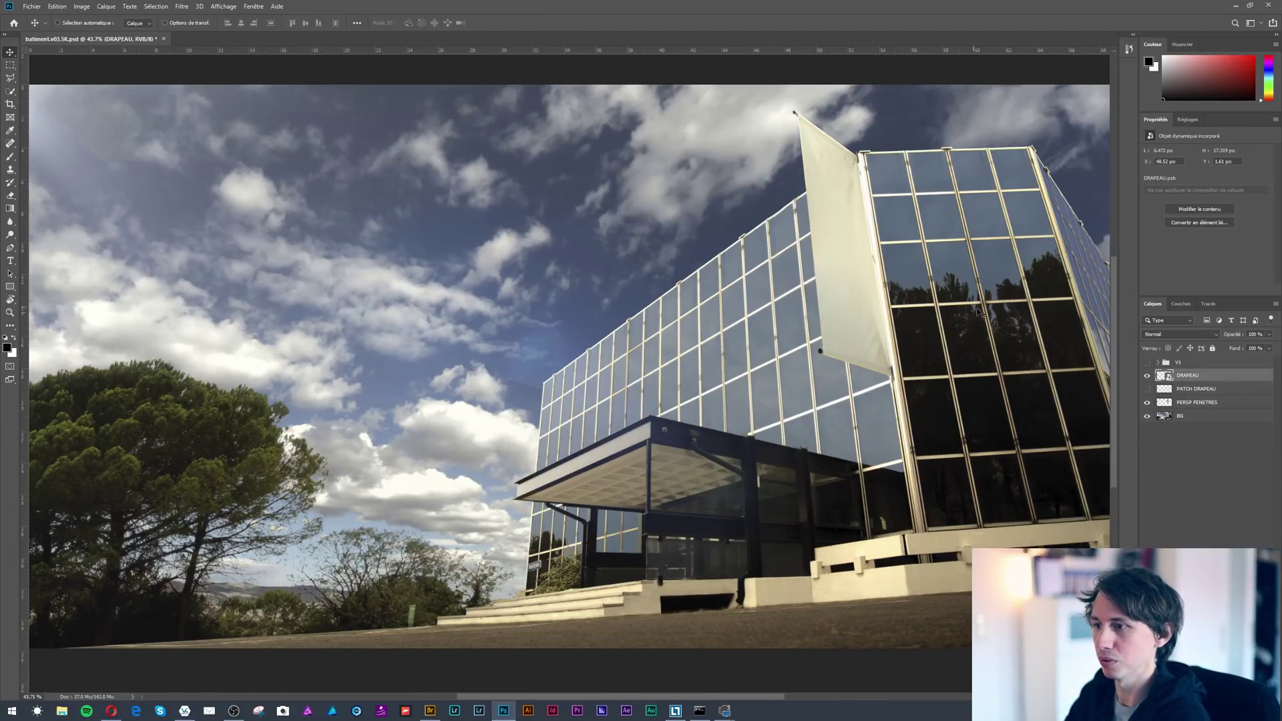
{"action": "scroll", "coordinate": [987, 329], "scroll_direction": "up", "scroll_amount": 7}
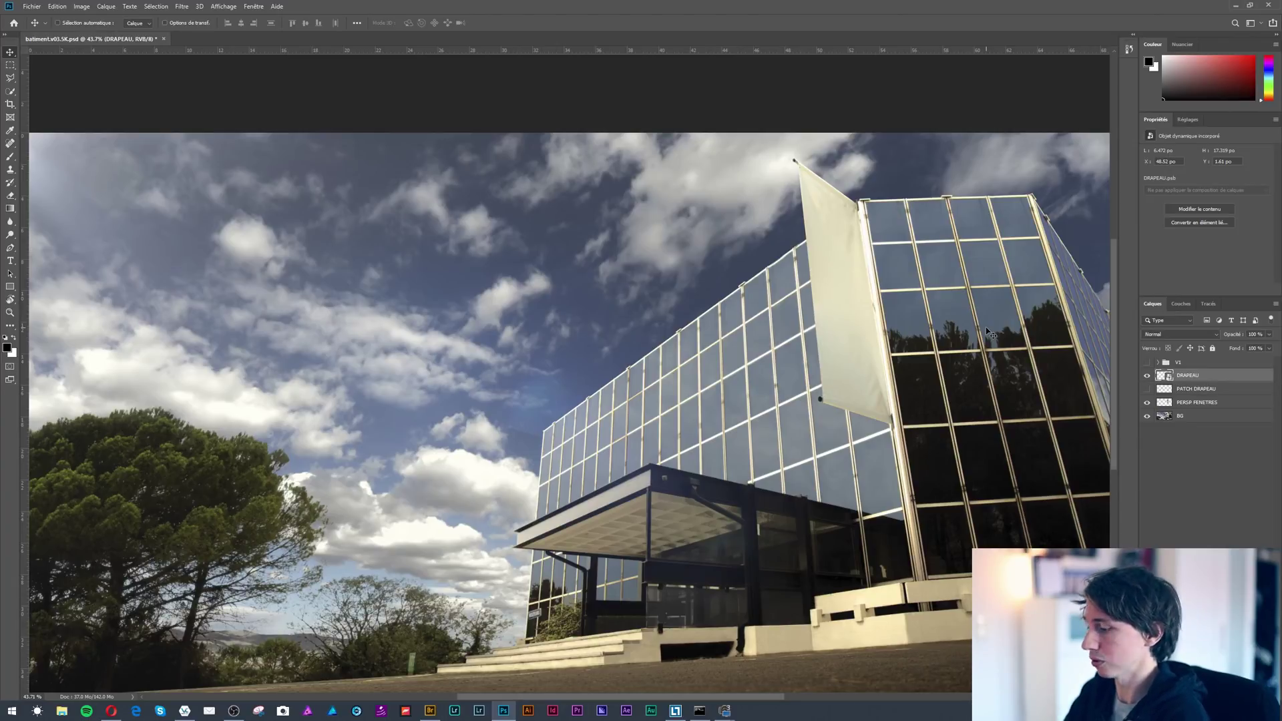
{"action": "key", "text": "ctrl+t"}
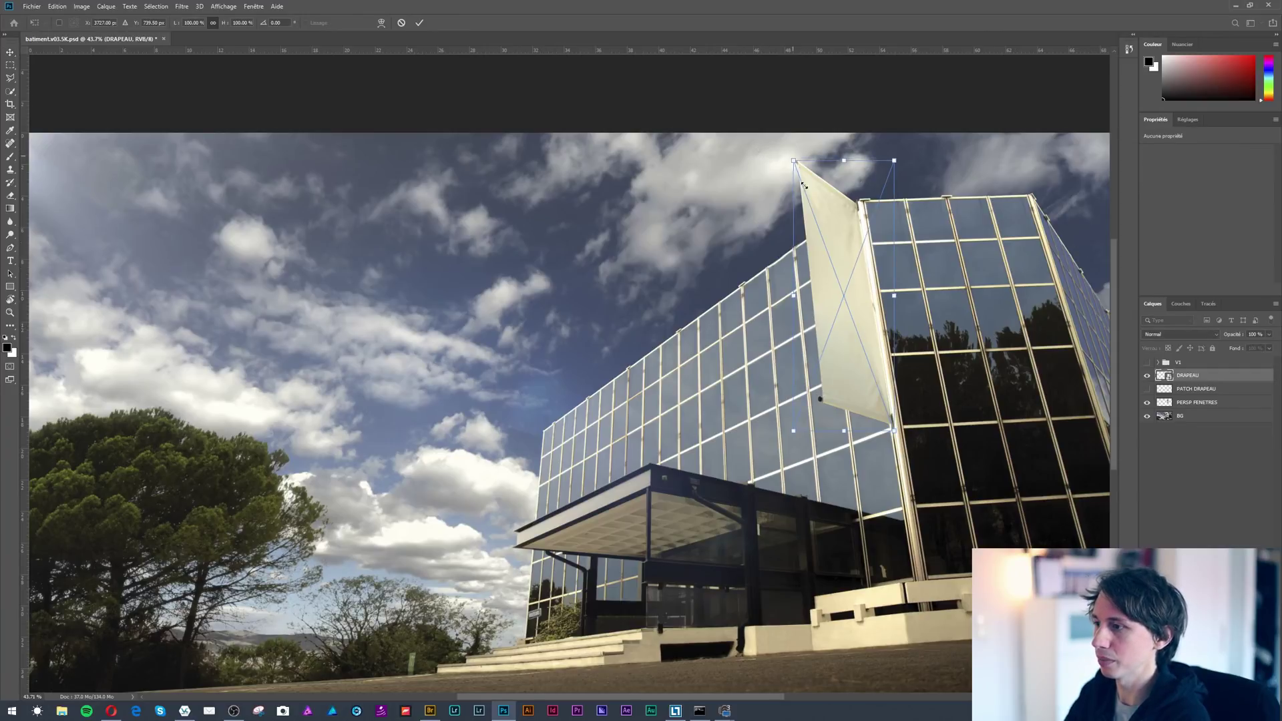
{"action": "left_click_drag", "start_coordinate": [795, 161], "coordinate": [829, 255]}
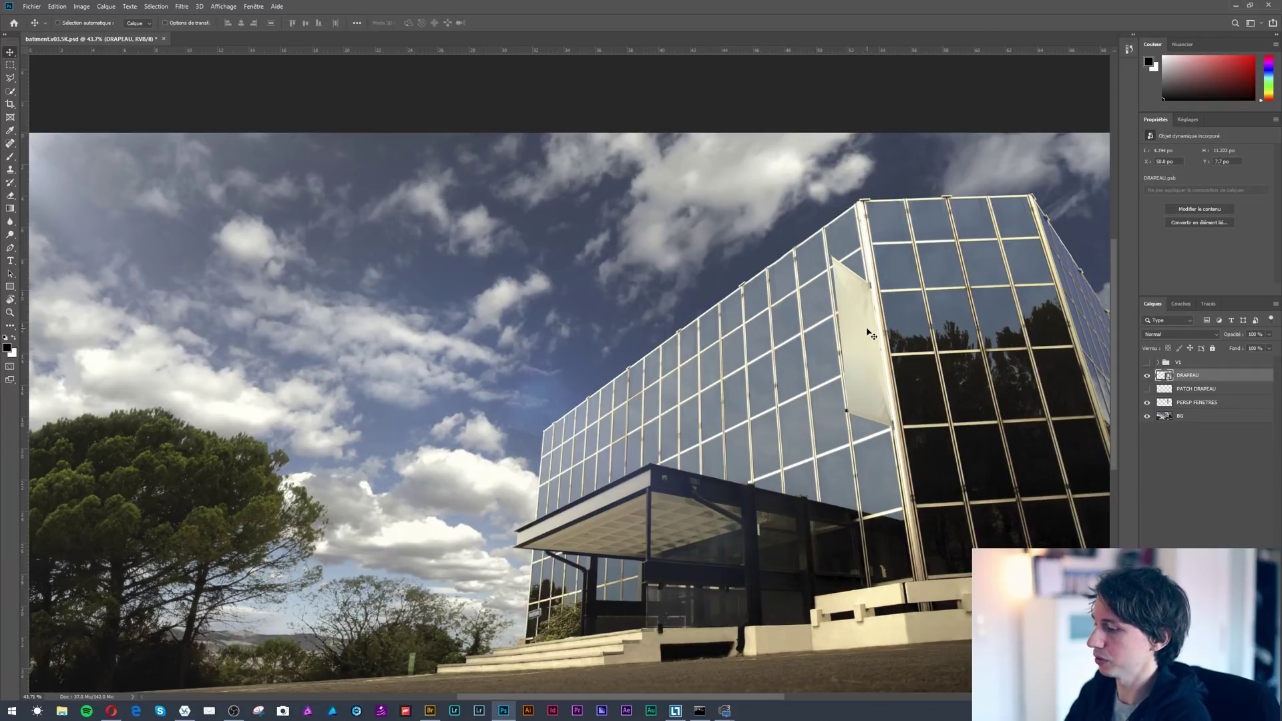
{"action": "left_click_drag", "start_coordinate": [828, 254], "coordinate": [796, 165]}
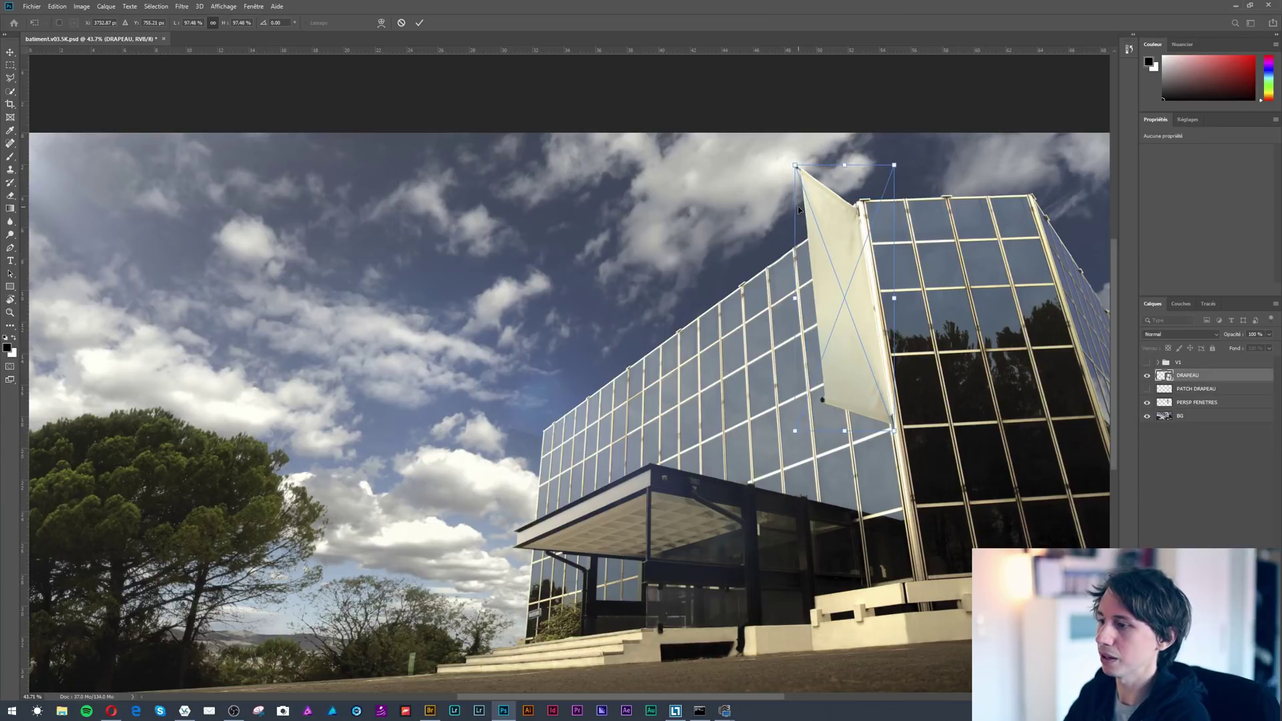
{"action": "key", "text": "Escape"}
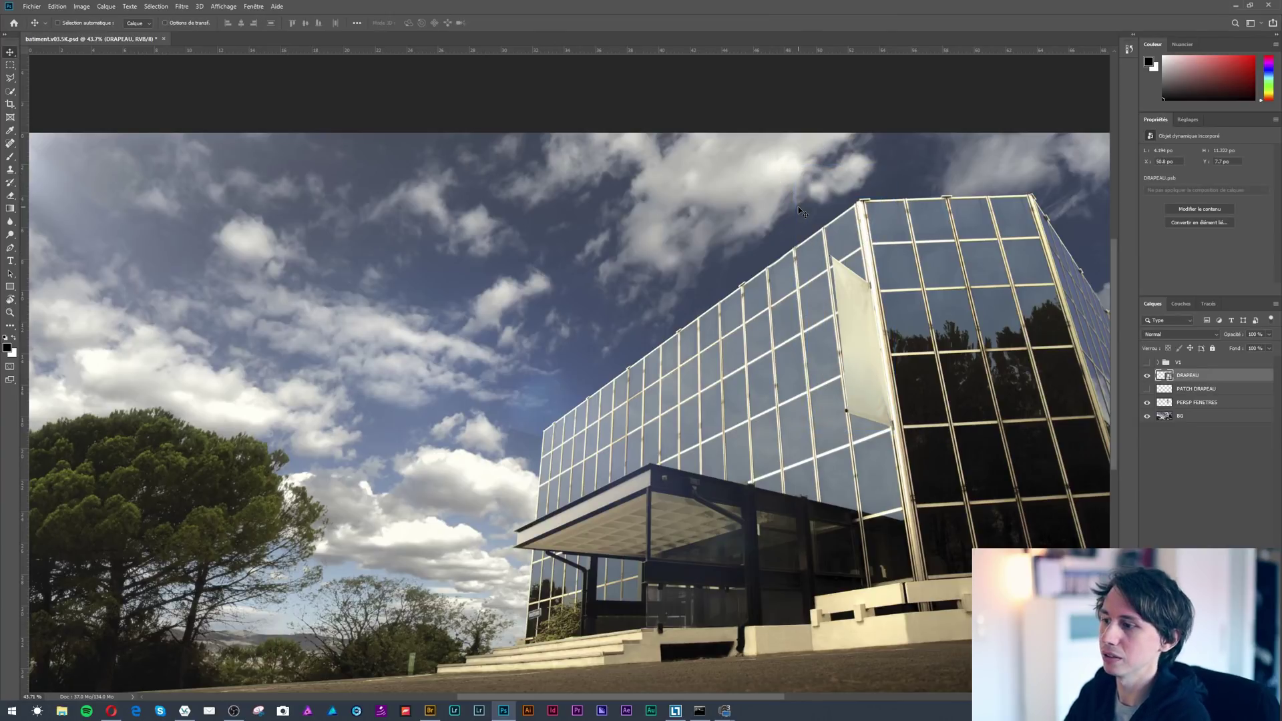
{"action": "key", "text": "ctrl+z"}
Scale the banner down to about 14.1 inches high with Free Transform and position it against the building's corner post.
{"action": "key", "text": "ctrl"}
{"action": "key", "text": "ctrl+t"}
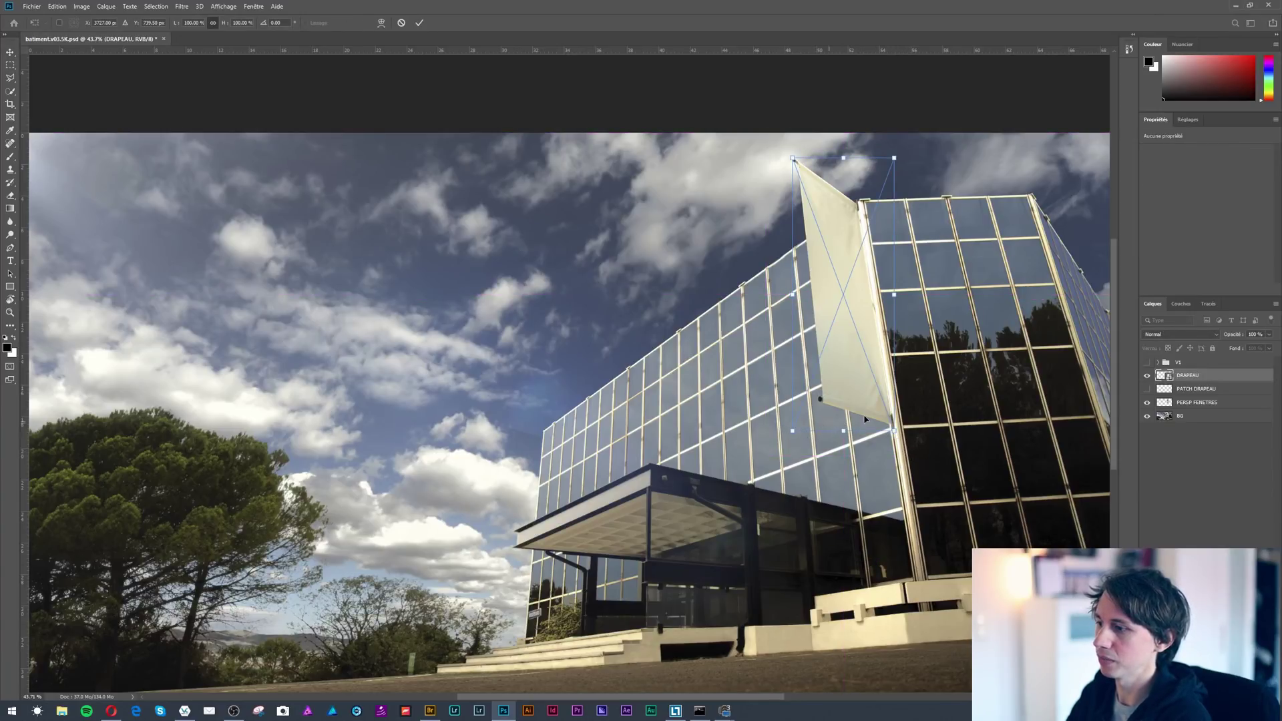
{"action": "left_click_drag", "start_coordinate": [794, 432], "coordinate": [833, 390]}
{"action": "mouse_move", "coordinate": [859, 344]}
{"action": "left_mouse_down"}
{"action": "mouse_move", "coordinate": [836, 352]}
{"action": "mouse_move", "coordinate": [850, 356]}
{"action": "left_mouse_up"}
{"action": "key", "text": "Return"}
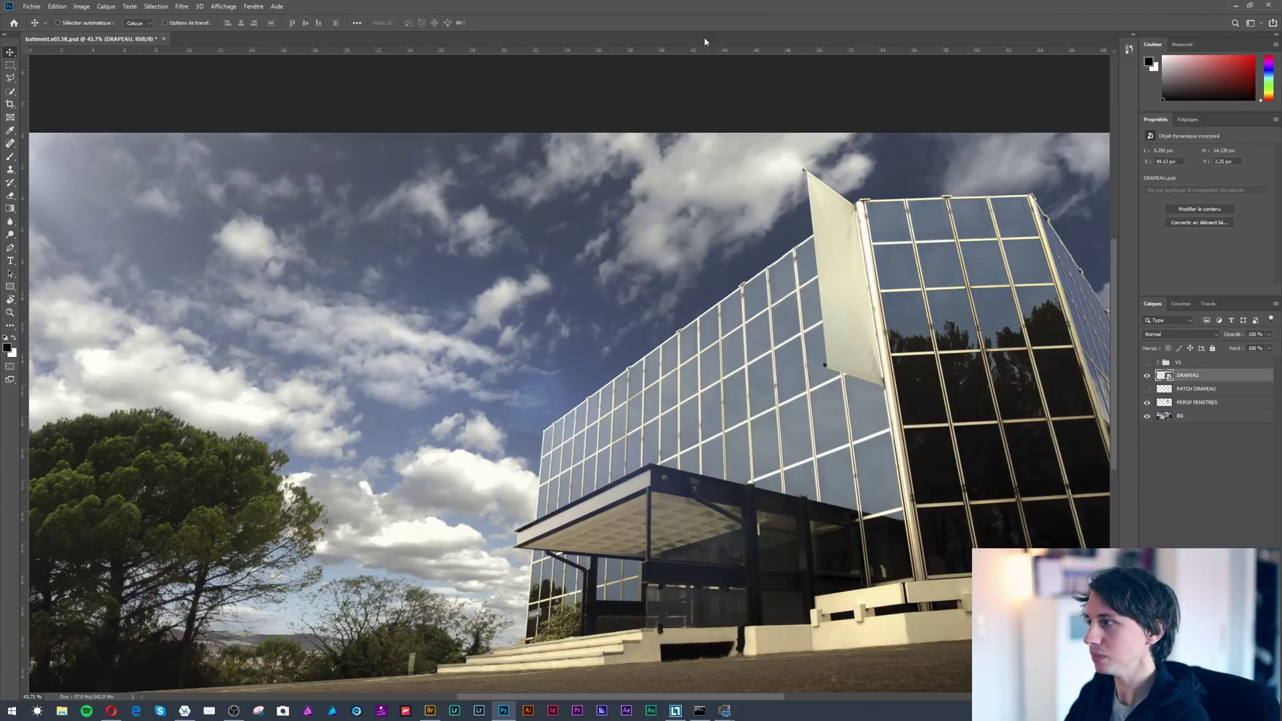
Show the Creative Cloud Libraries and open My Library with the ART FX letter graphics.
{"action": "left_click", "coordinate": [254, 6]}
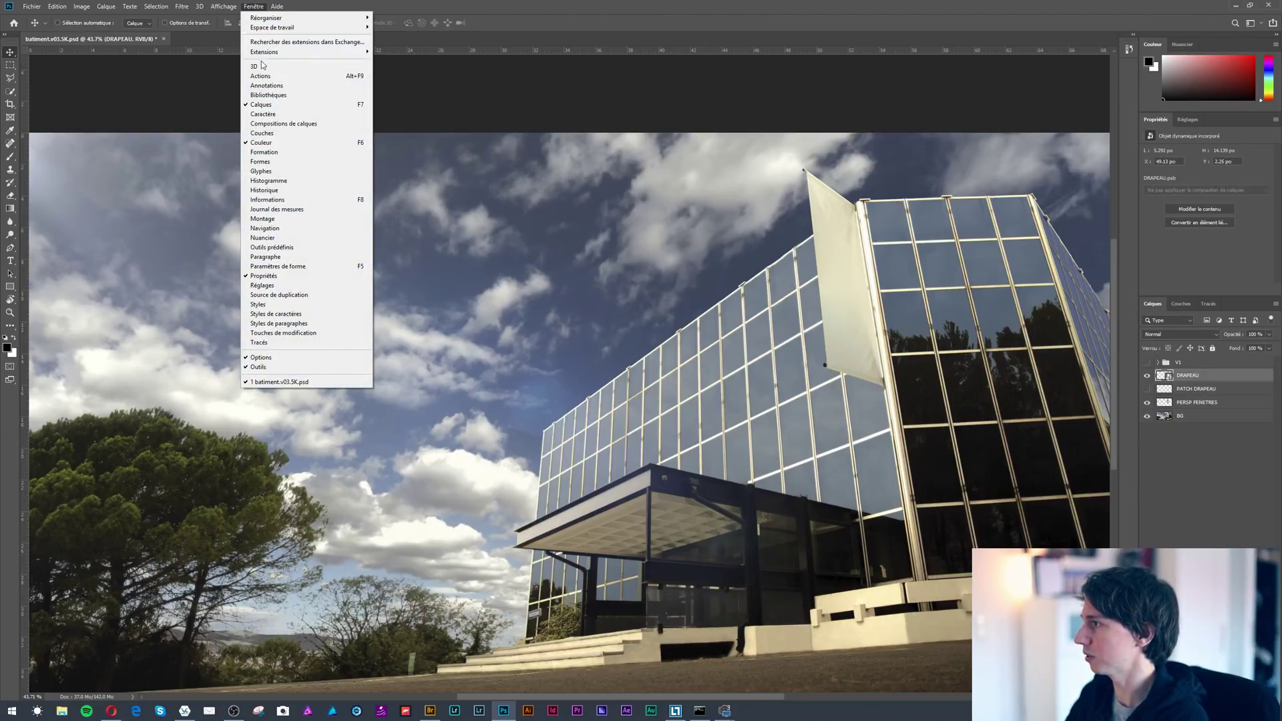
{"action": "left_click", "coordinate": [267, 95]}
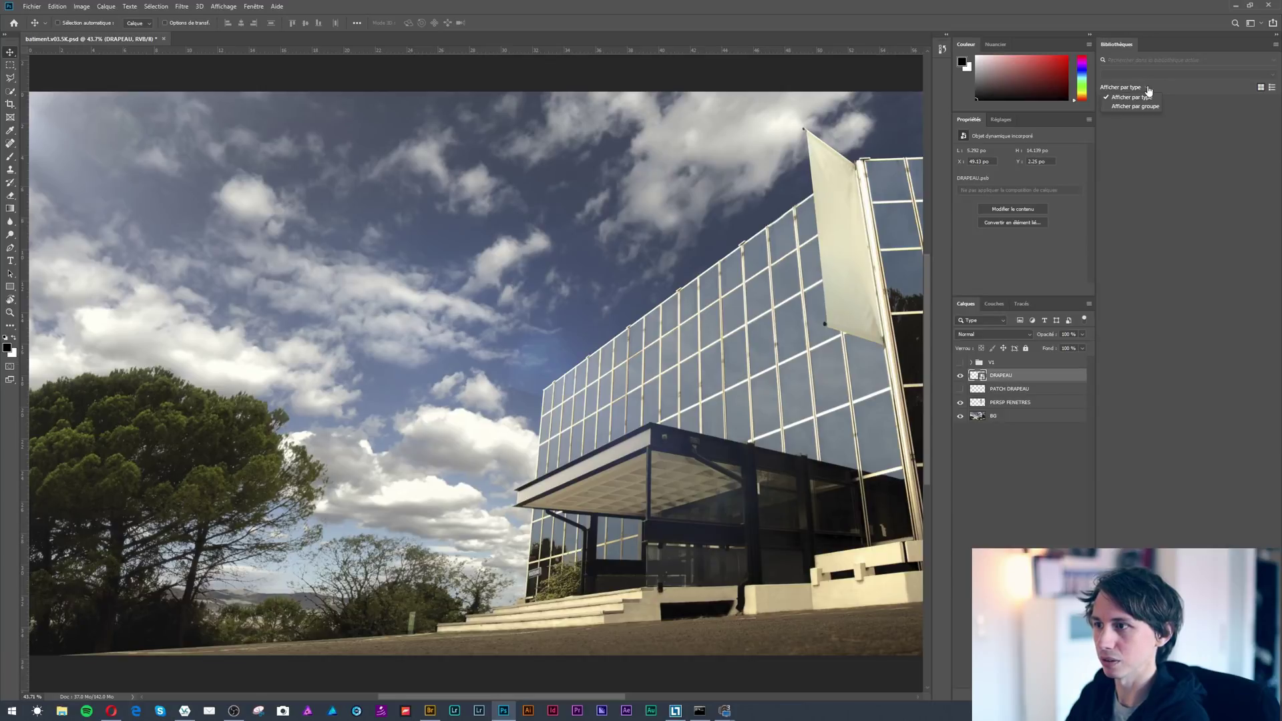
{"action": "left_click", "coordinate": [1194, 76]}
{"action": "left_click", "coordinate": [1205, 167]}
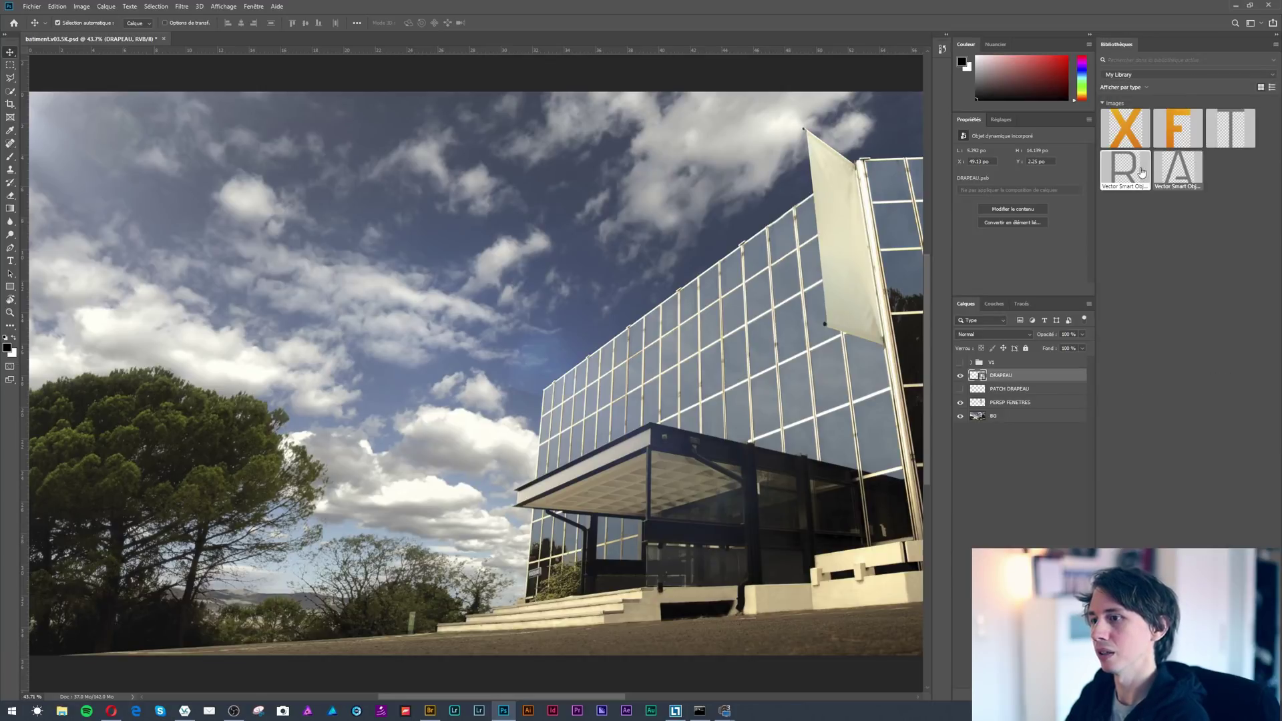
Try placing the orange F letter on its own from the library, remove it, and show the library items as a list.
{"action": "left_click_drag", "start_coordinate": [1178, 129], "coordinate": [639, 214]}
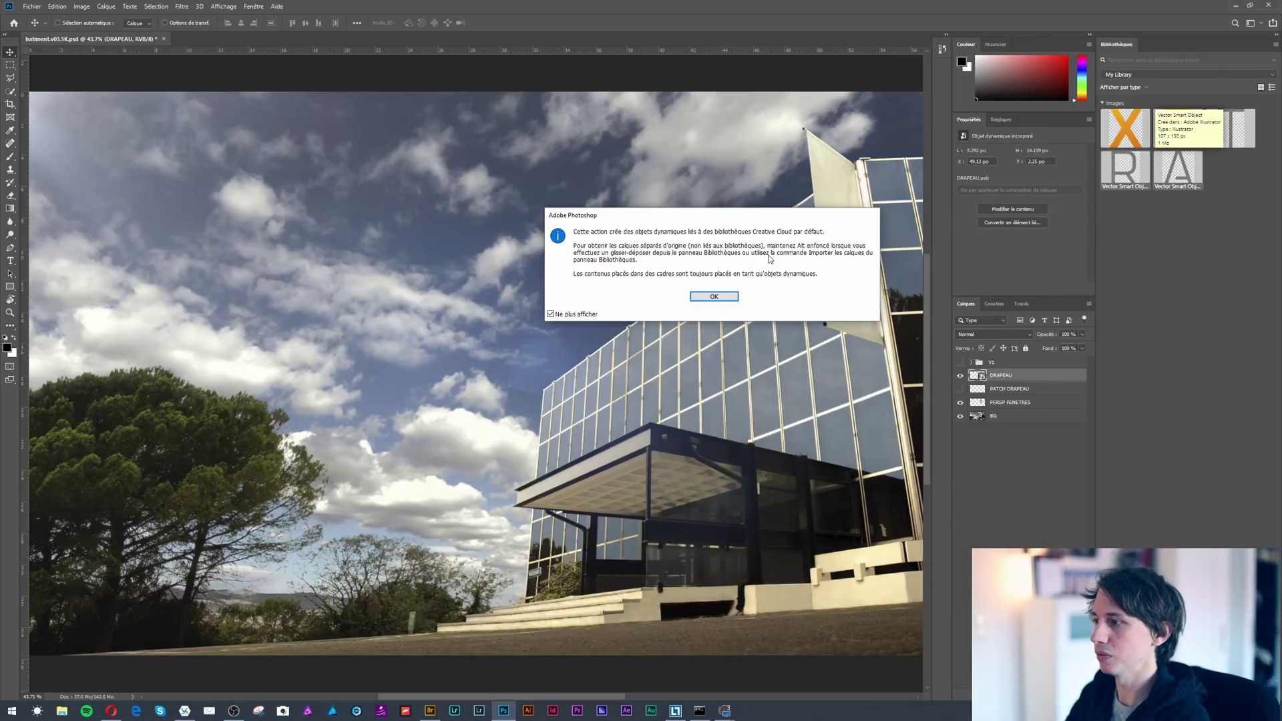
{"action": "left_click", "coordinate": [716, 297]}
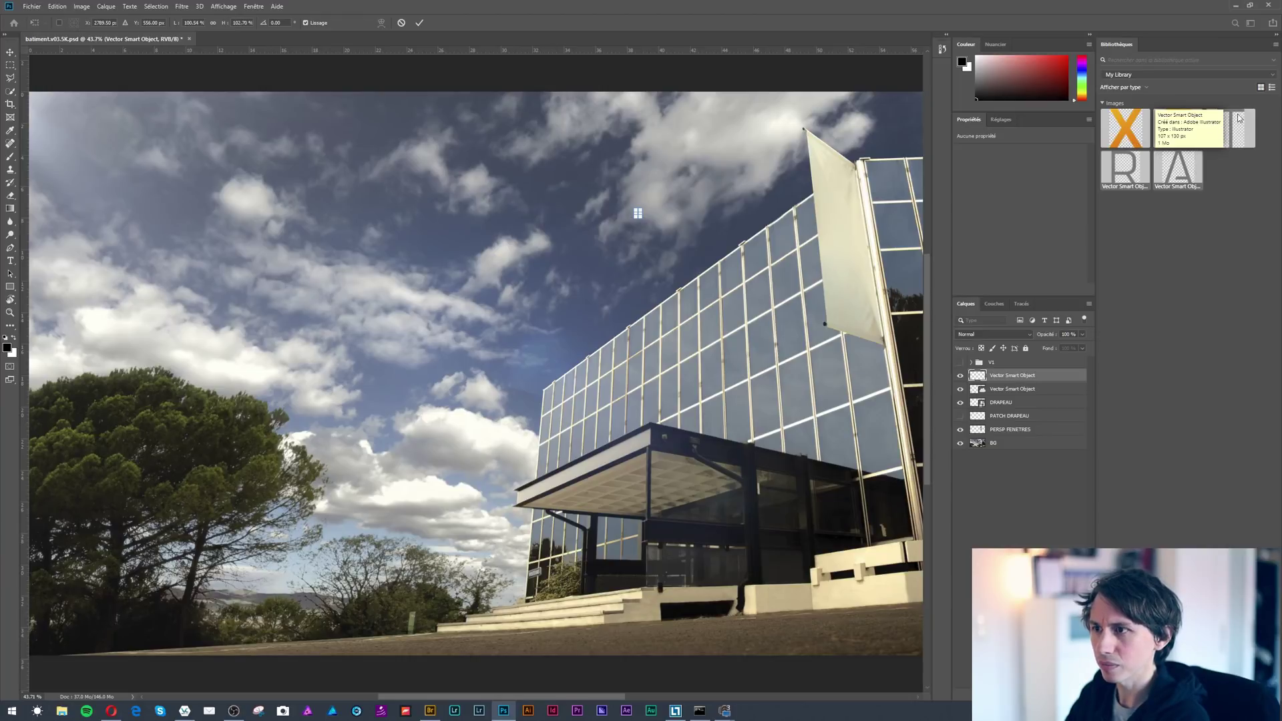
{"action": "key", "text": "Escape"}
{"action": "left_click", "coordinate": [1271, 87]}
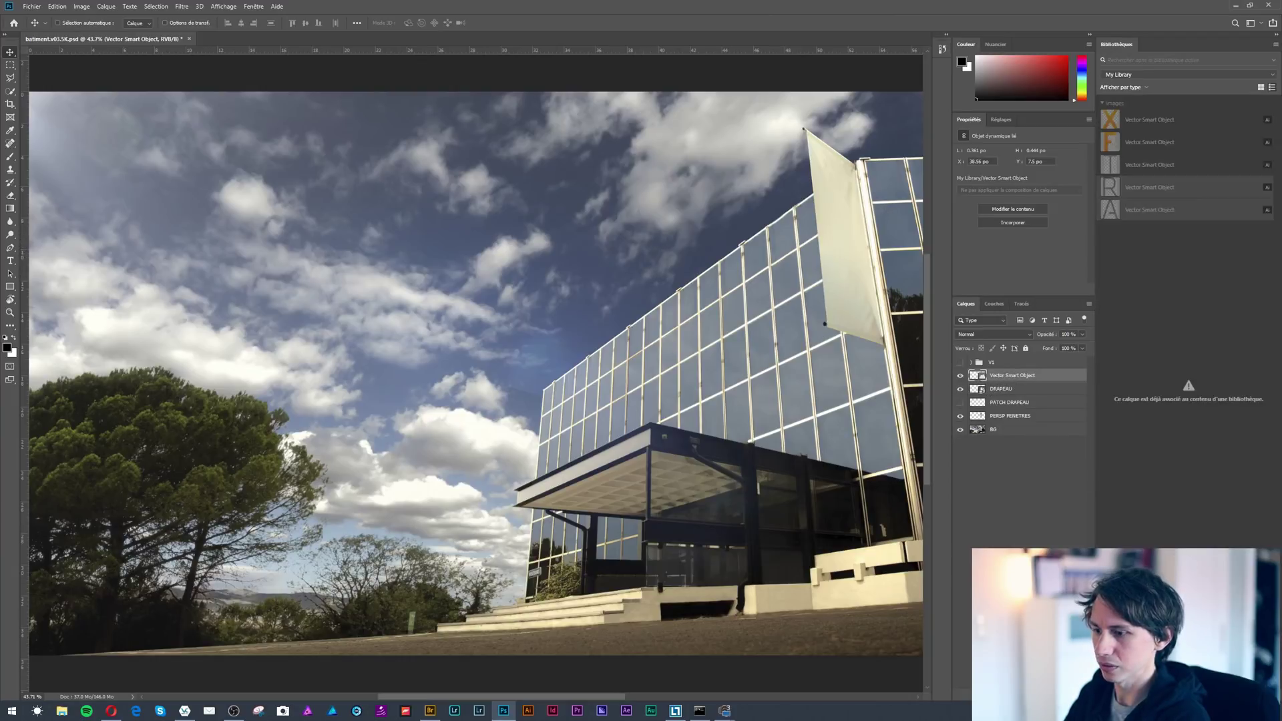
{"action": "key", "text": "Delete"}
Place all five letters A, R, T, F and X from My Library into the sky area as linked smart objects.
{"action": "left_click", "coordinate": [1140, 128]}
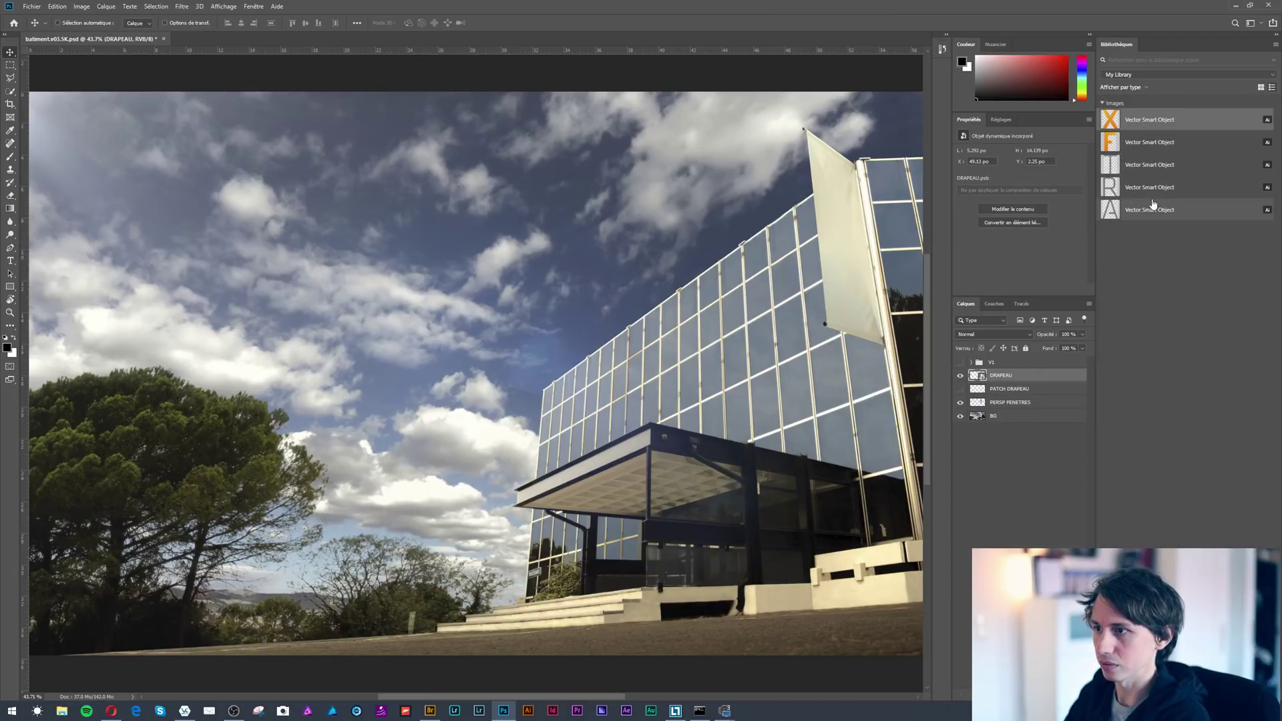
{"action": "left_click", "coordinate": [1153, 205], "text": "shift"}
{"action": "left_click_drag", "start_coordinate": [701, 220], "coordinate": [699, 213]}
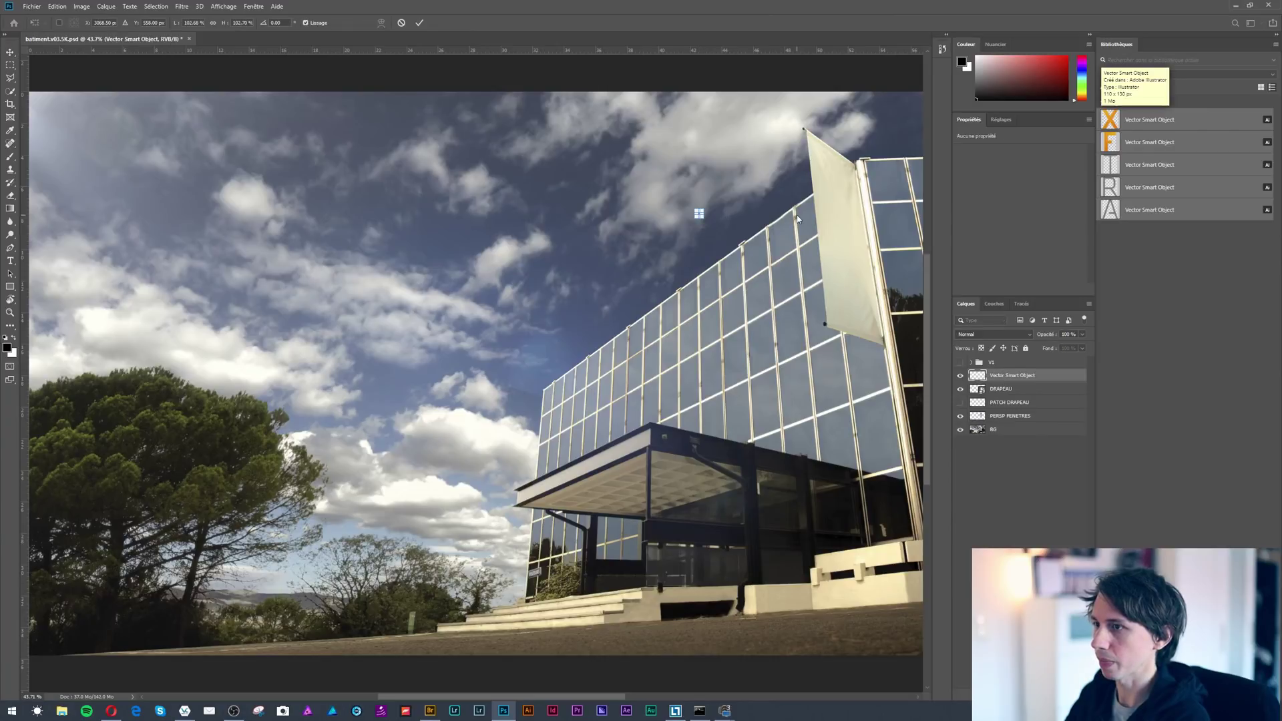
{"action": "key", "text": "Return"}
{"action": "key", "text": "Return"}
{"action": "key", "text": "Return"}
{"action": "key", "text": "Return"}
{"action": "key", "text": "Return"}
{"action": "key", "text": "Return"}
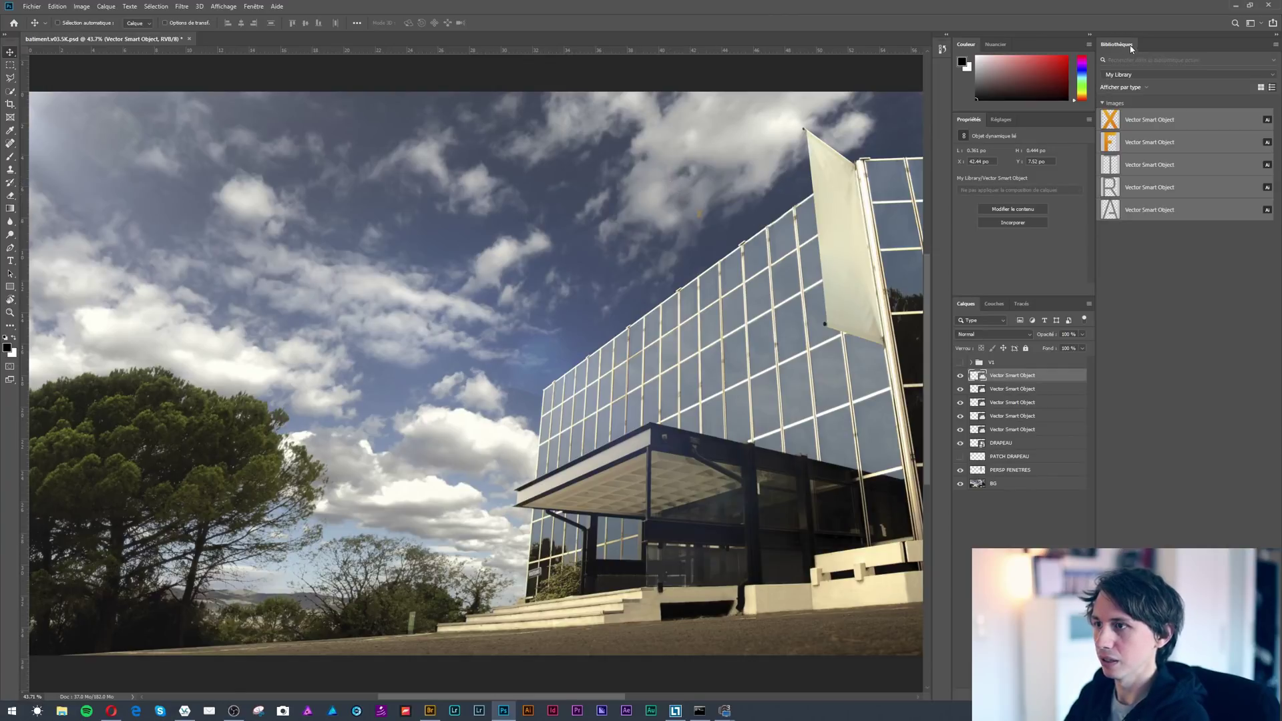
{"action": "left_click", "coordinate": [1277, 38]}
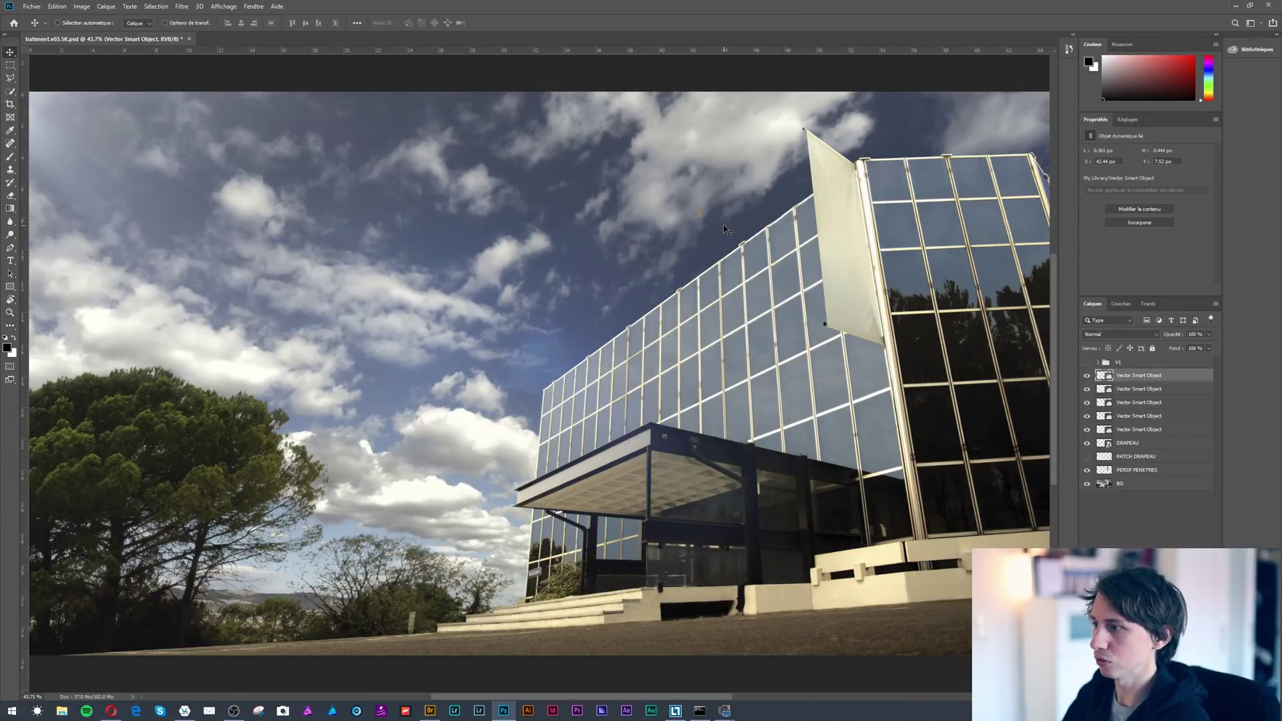
Group the five letter smart object layers and name the group ARTFX.
{"action": "key", "text": "z"}
{"action": "left_click_drag", "start_coordinate": [706, 217], "coordinate": [527, 273]}
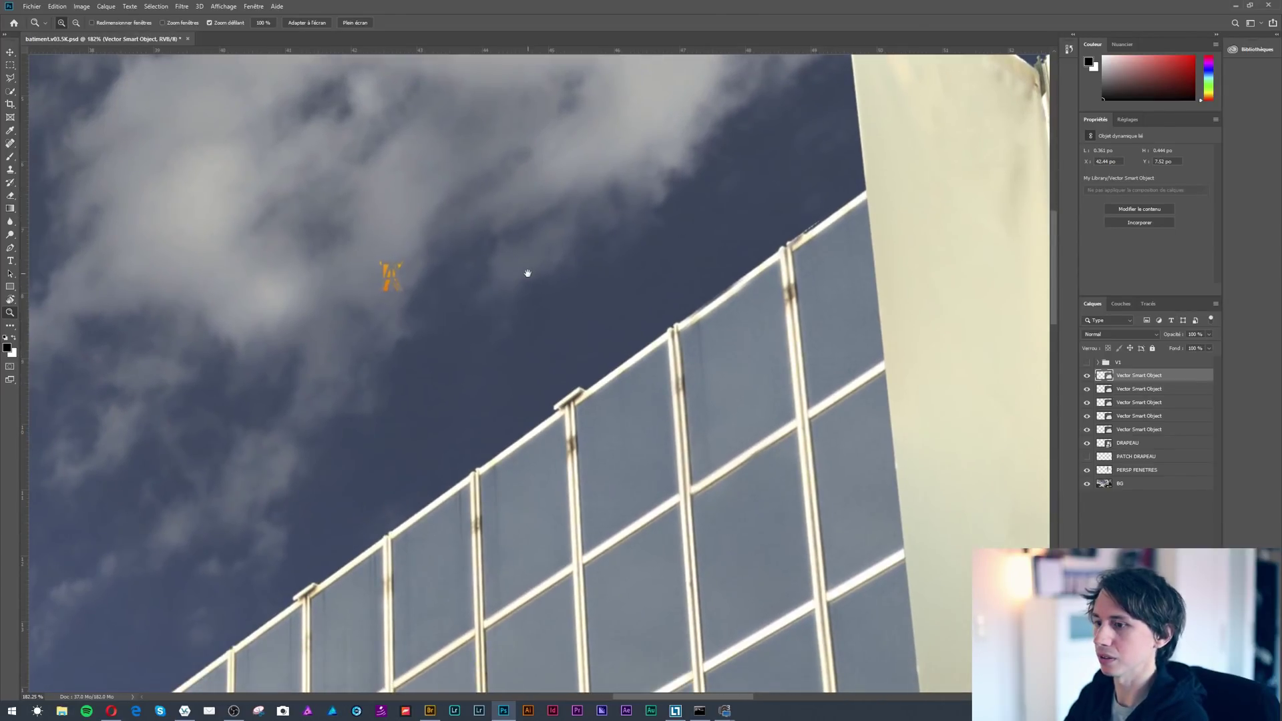
{"action": "left_click", "coordinate": [1132, 432], "text": "shift"}
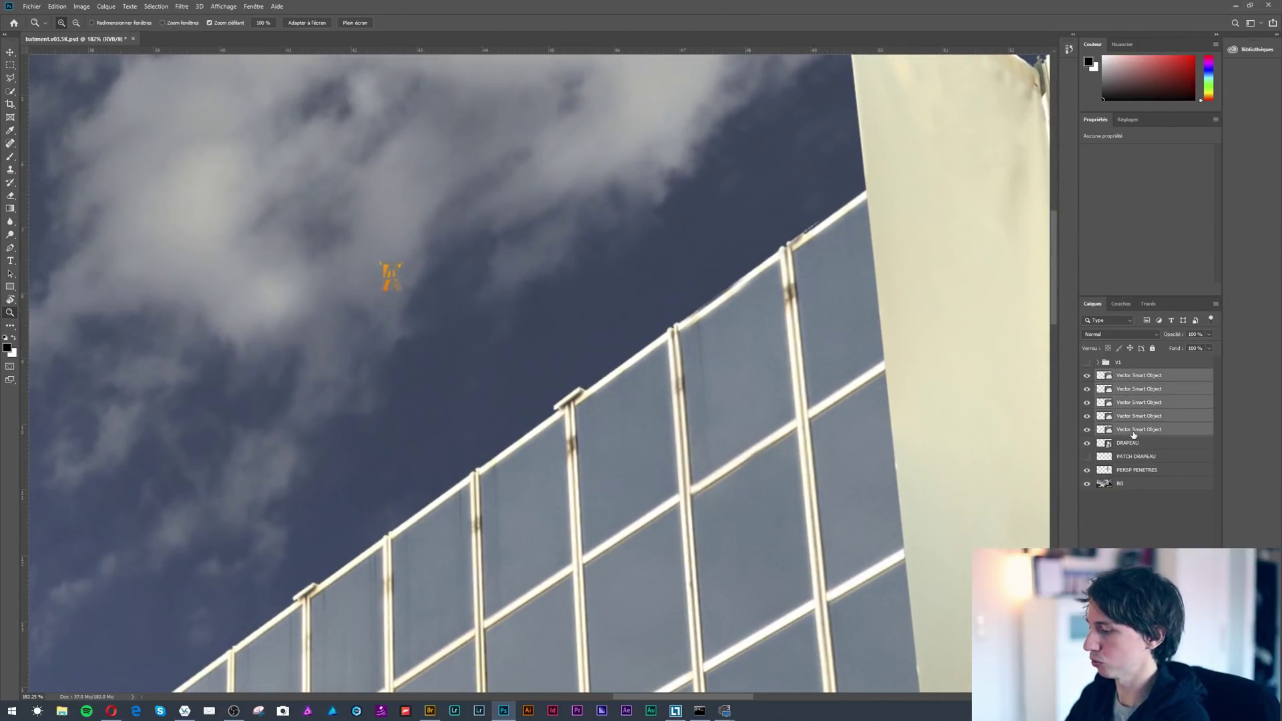
{"action": "key", "text": "ctrl+g"}
{"action": "double_click", "coordinate": [1129, 375]}
{"action": "type", "text": "ARTFX"}
{"action": "key", "text": "Return"}
Enlarge the ARTFX group proportionally with Free Transform until the letters are about 3.8 inches high.
{"action": "key", "text": "ctrl+t"}
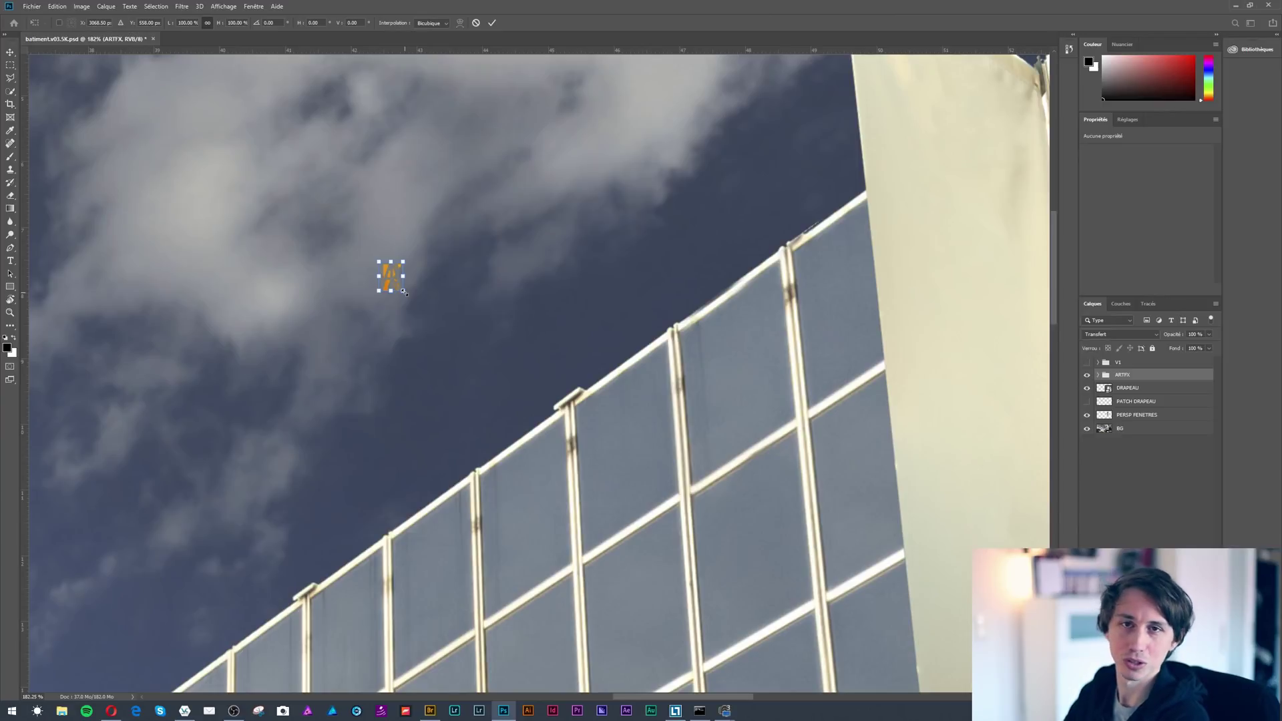
{"action": "left_click_drag", "start_coordinate": [405, 292], "coordinate": [691, 499]}
{"action": "scroll", "coordinate": [690, 498], "scroll_direction": "down", "scroll_amount": 5}
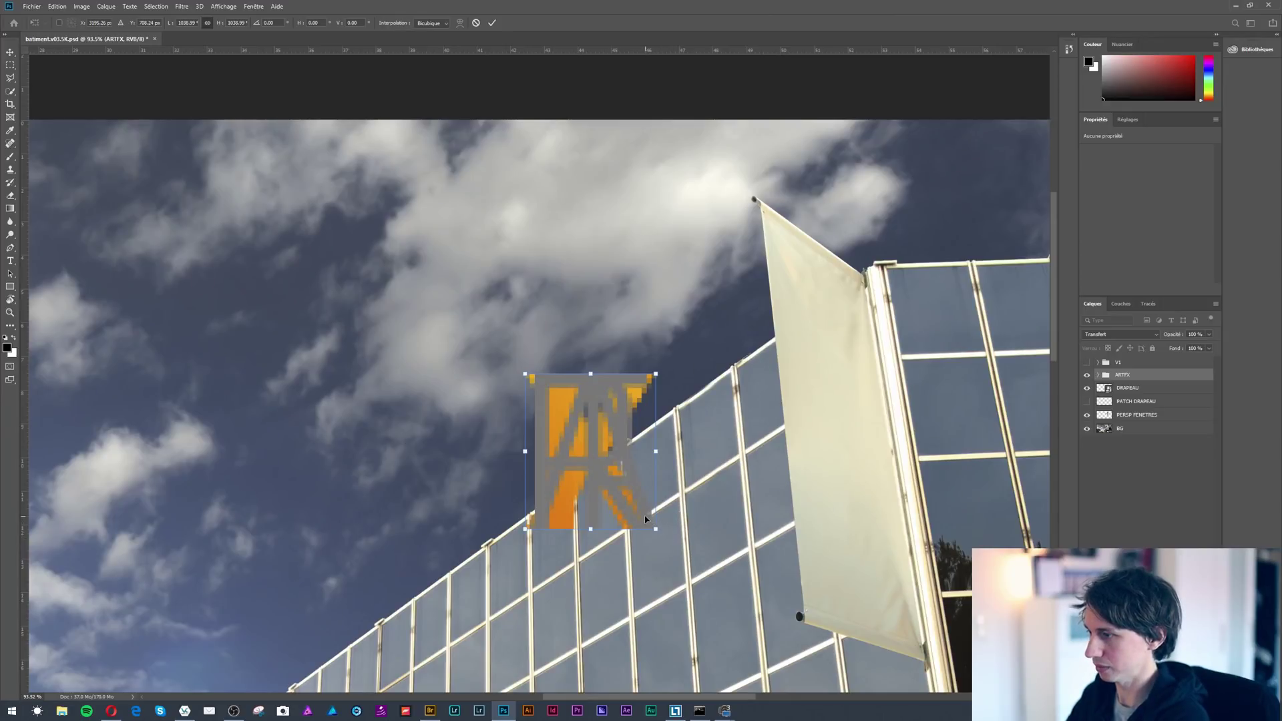
{"action": "left_click_drag", "start_coordinate": [655, 528], "coordinate": [634, 493]}
{"action": "key", "text": "Return"}
{"action": "key", "text": "z"}
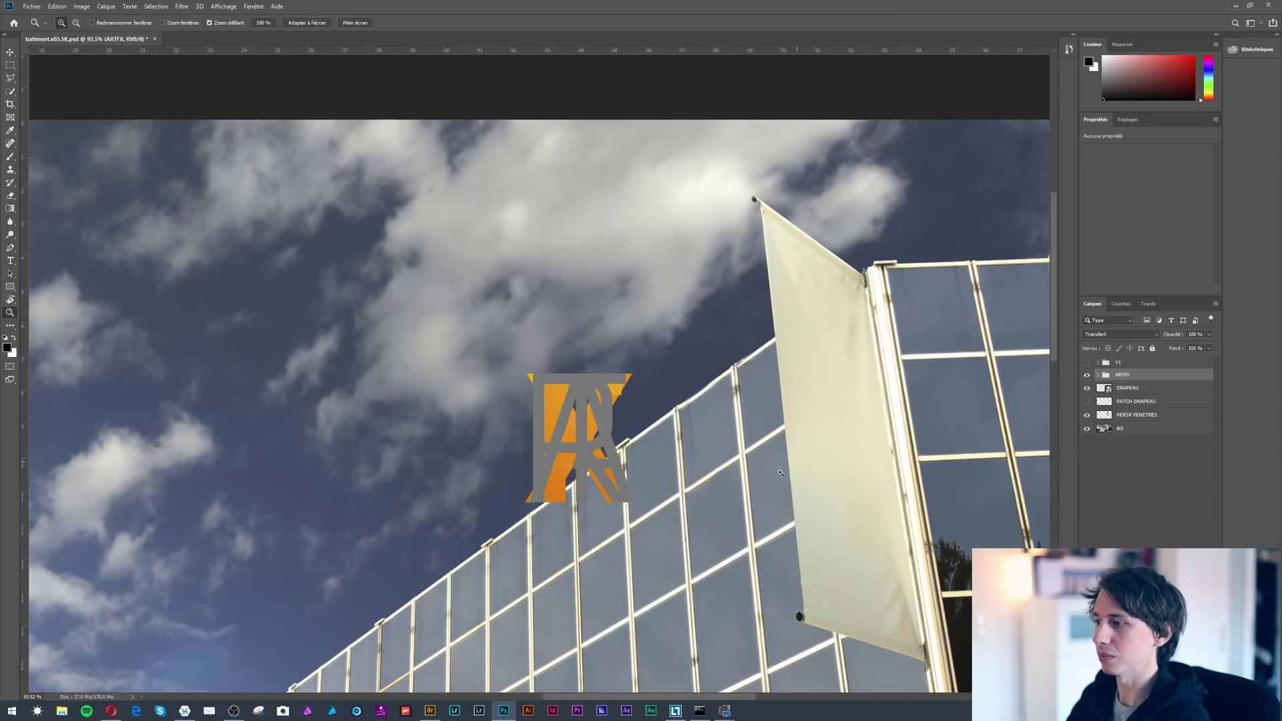
Expand the ARTFX group and move the letter A straight up above the stacked letters.
{"action": "scroll", "coordinate": [707, 541], "scroll_direction": "down", "scroll_amount": 5}
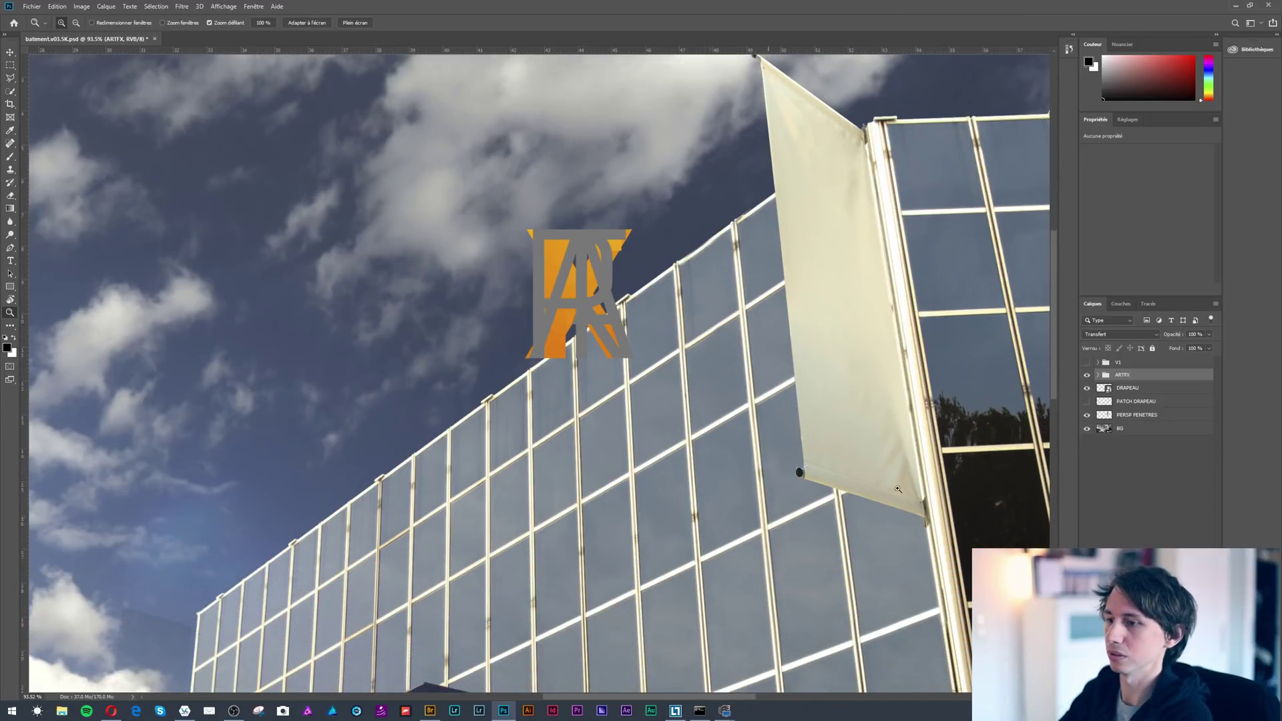
{"action": "left_click", "coordinate": [1098, 375]}
{"action": "left_click", "coordinate": [1128, 390]}
{"action": "key", "text": "v"}
{"action": "left_click_drag", "start_coordinate": [628, 327], "coordinate": [628, 263]}
{"action": "left_click_drag", "start_coordinate": [633, 367], "coordinate": [633, 293]}
Move the X, F and T letters down below the R to form a vertical column with X lowest.
{"action": "left_click", "coordinate": [1144, 441]}
{"action": "left_click_drag", "start_coordinate": [507, 619], "coordinate": [547, 463]}
{"action": "scroll", "coordinate": [651, 471], "scroll_direction": "down", "scroll_amount": 3}
{"action": "scroll", "coordinate": [651, 470], "scroll_direction": "down", "scroll_amount": 2}
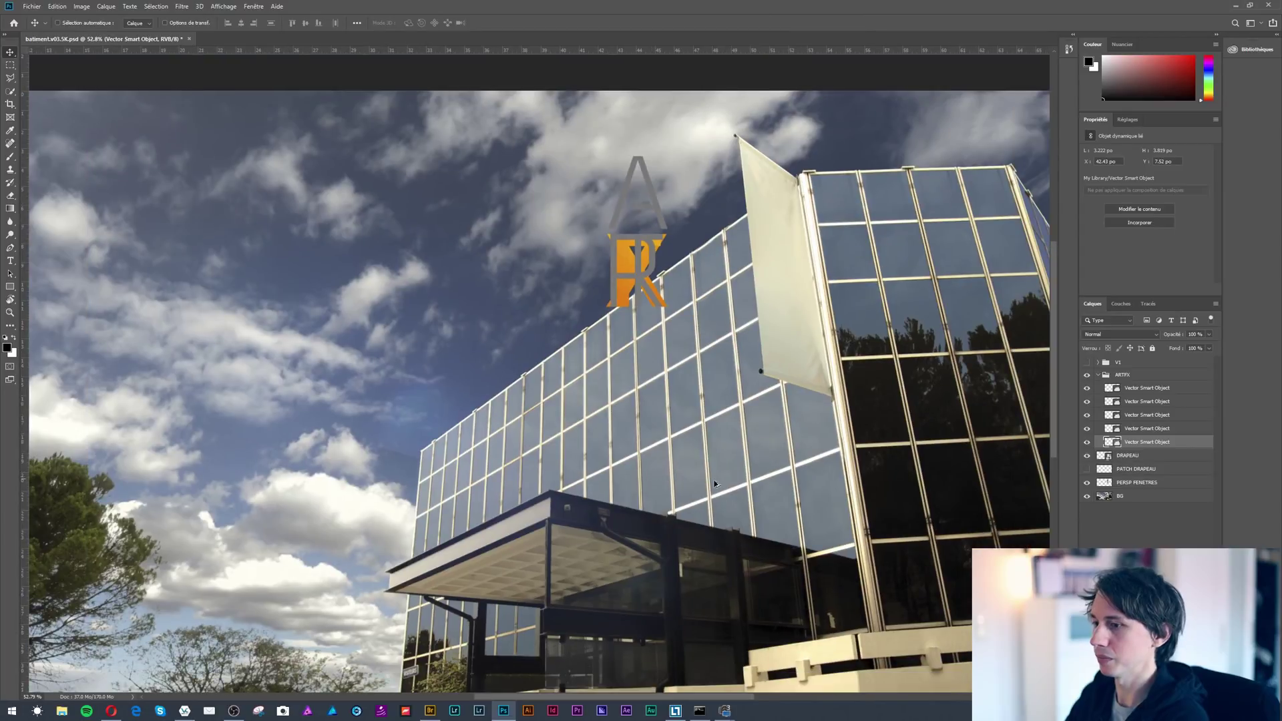
{"action": "left_click_drag", "start_coordinate": [707, 331], "coordinate": [725, 567]}
{"action": "key", "text": "alt+bracketright"}
{"action": "left_click_drag", "start_coordinate": [688, 329], "coordinate": [709, 466]}
{"action": "key", "text": "alt+bracketright"}
{"action": "left_click_drag", "start_coordinate": [785, 281], "coordinate": [743, 384]}
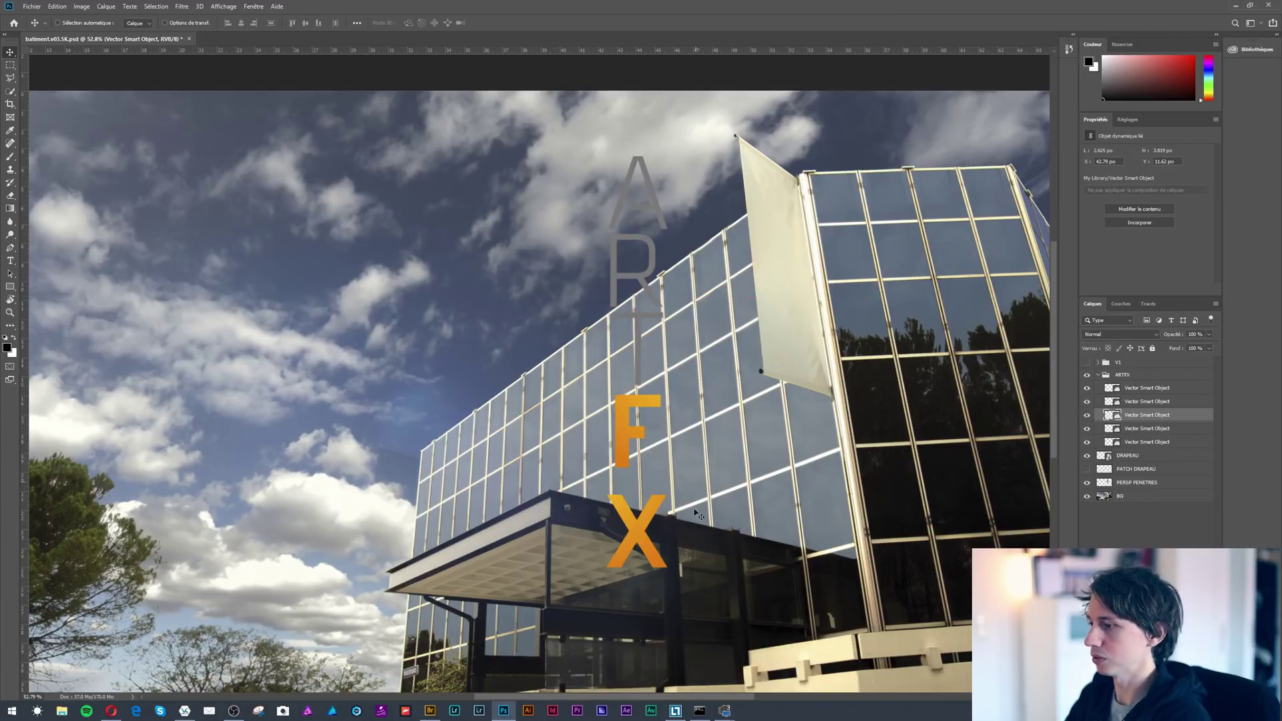
{"action": "key", "text": "alt+bracketleft"}
{"action": "key", "text": "alt+bracketleft"}
{"action": "left_click_drag", "start_coordinate": [705, 494], "coordinate": [706, 512]}
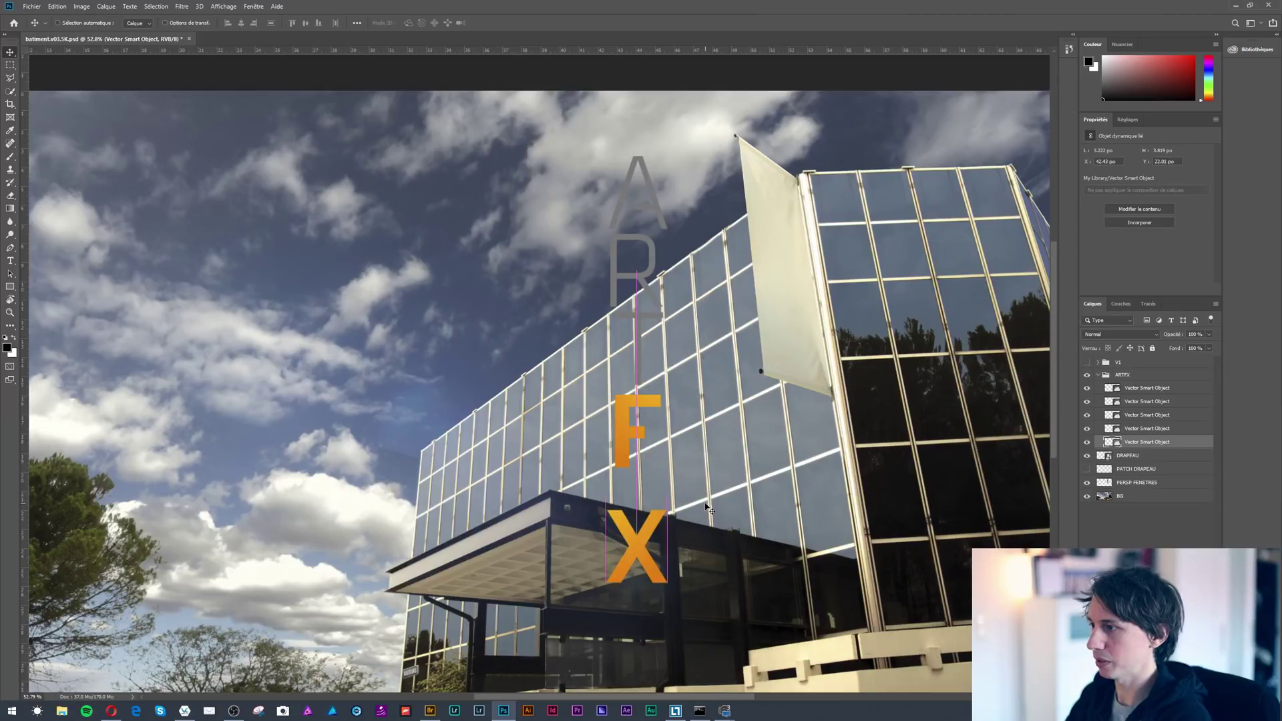
Align the five letter layers on their horizontal centres and distribute them evenly from top to bottom.
{"action": "left_click", "coordinate": [1140, 394]}
{"action": "left_click", "coordinate": [1141, 443], "text": "shift"}
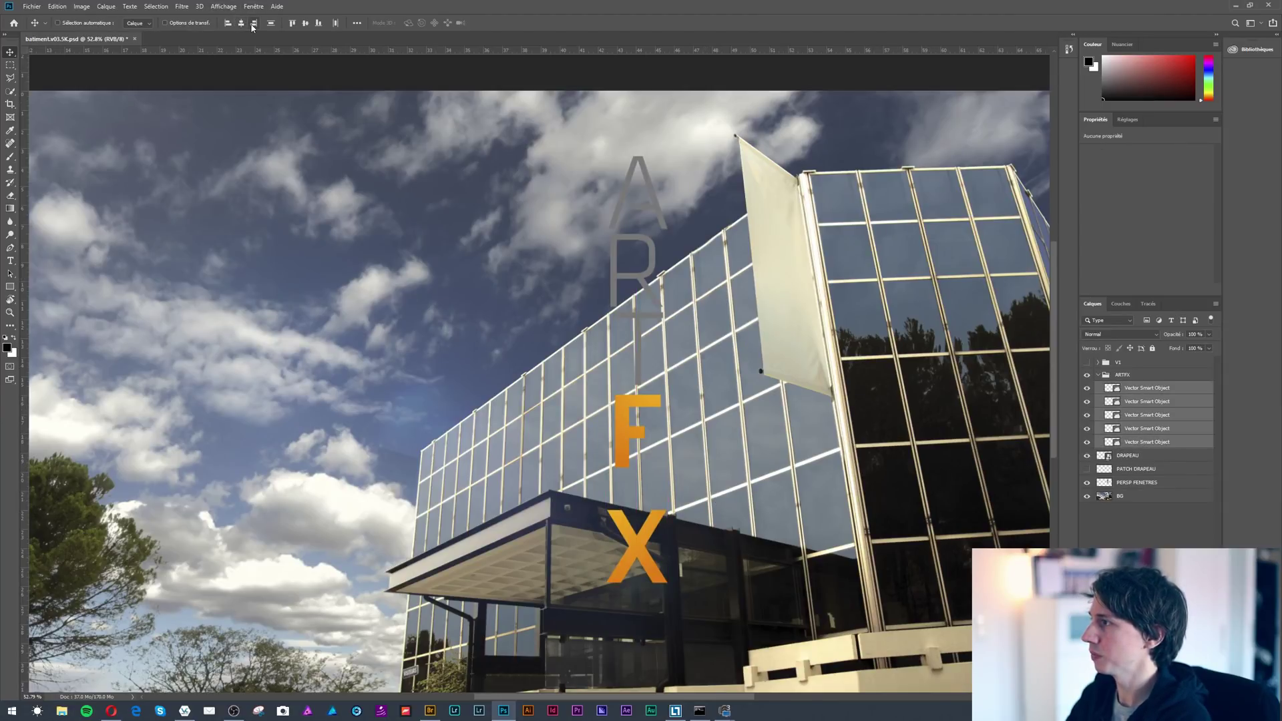
{"action": "left_click", "coordinate": [305, 25]}
{"action": "key", "text": "ctrl+z"}
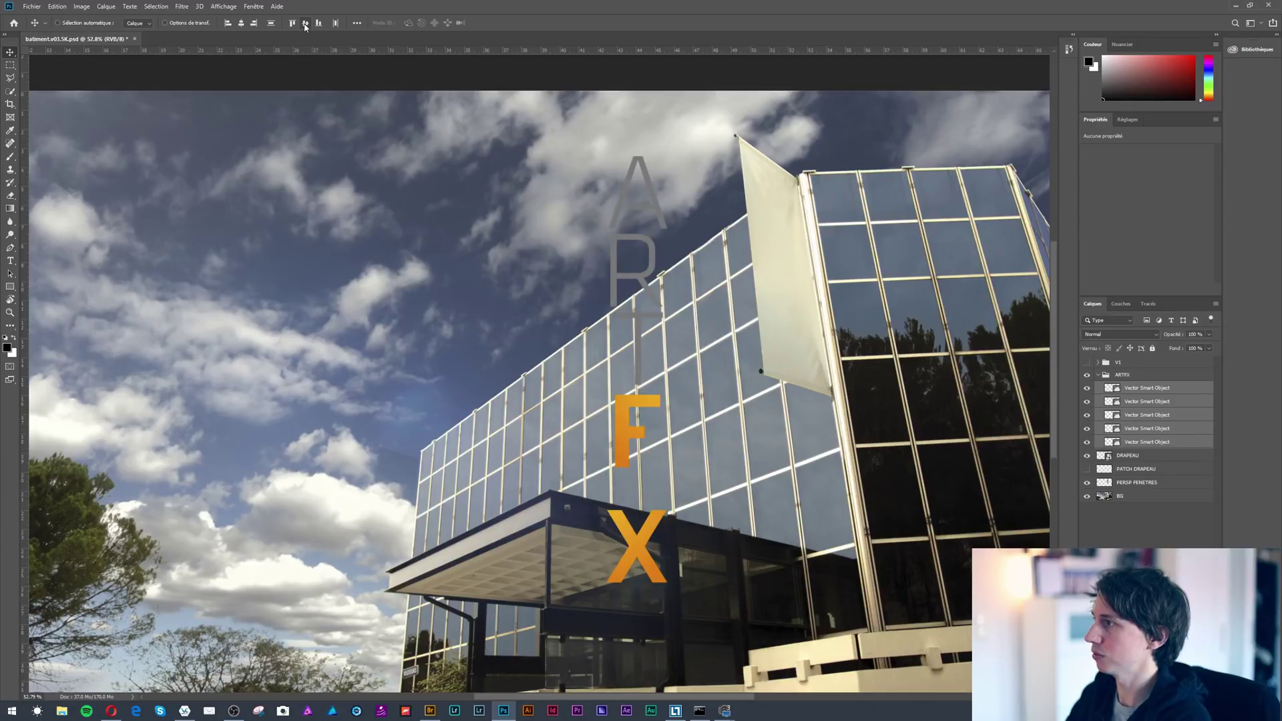
{"action": "left_click", "coordinate": [318, 24]}
{"action": "key", "text": "ctrl+z"}
{"action": "left_click", "coordinate": [336, 24]}
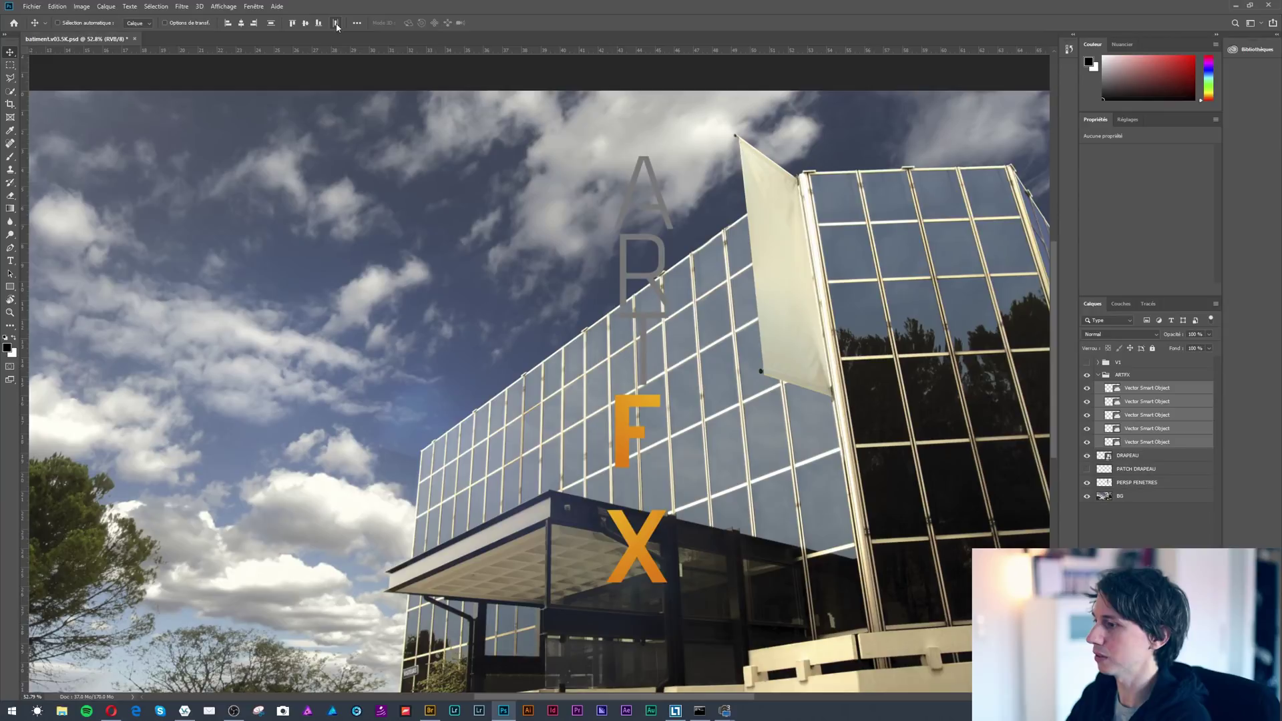
{"action": "left_click", "coordinate": [243, 25]}
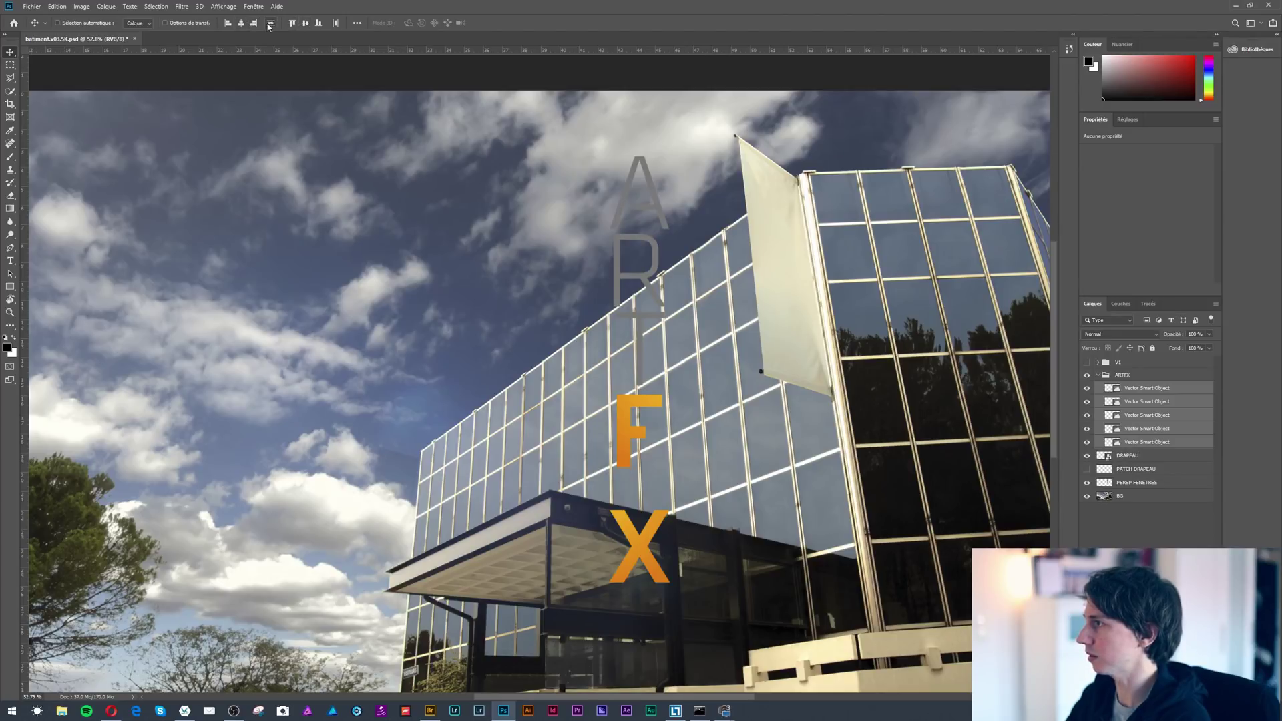
{"action": "left_click", "coordinate": [271, 24]}
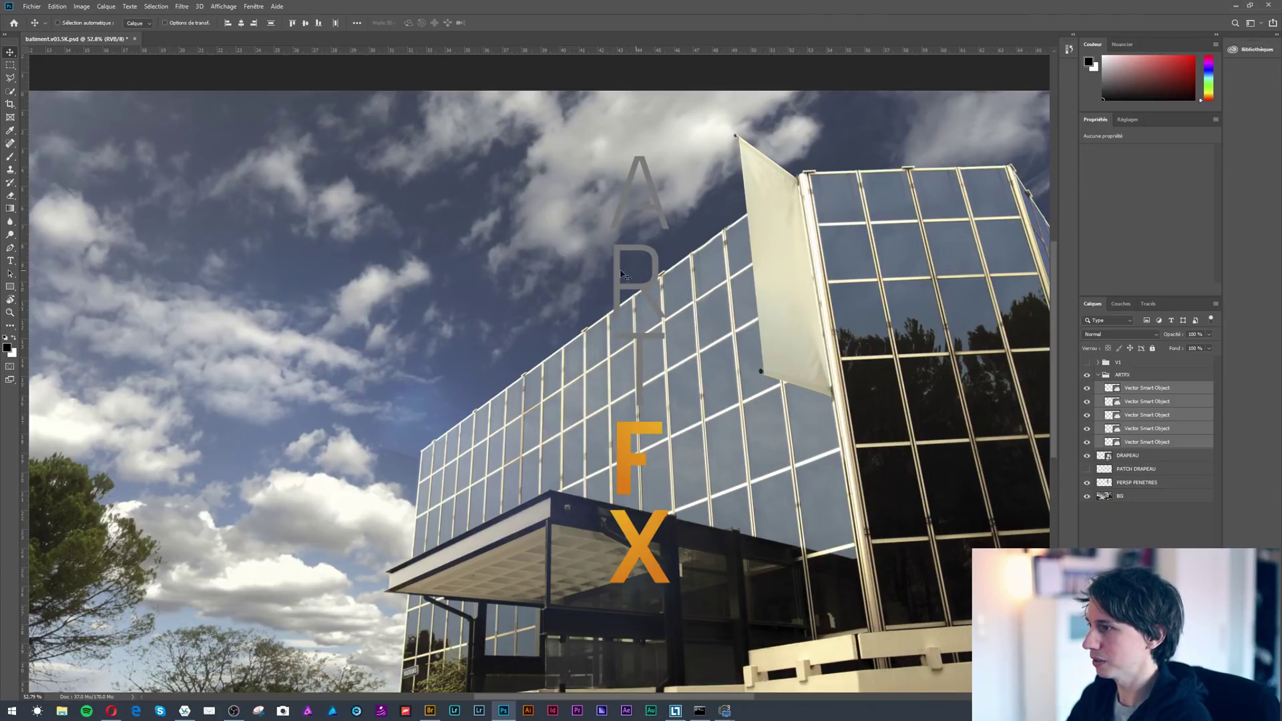
Check the letter column against two temporary vertical guides and move the letters over the banner.
{"action": "left_click_drag", "start_coordinate": [23, 379], "coordinate": [610, 344]}
{"action": "left_click_drag", "start_coordinate": [26, 425], "coordinate": [745, 238]}
{"action": "key", "text": "z"}
{"action": "key", "text": "v"}
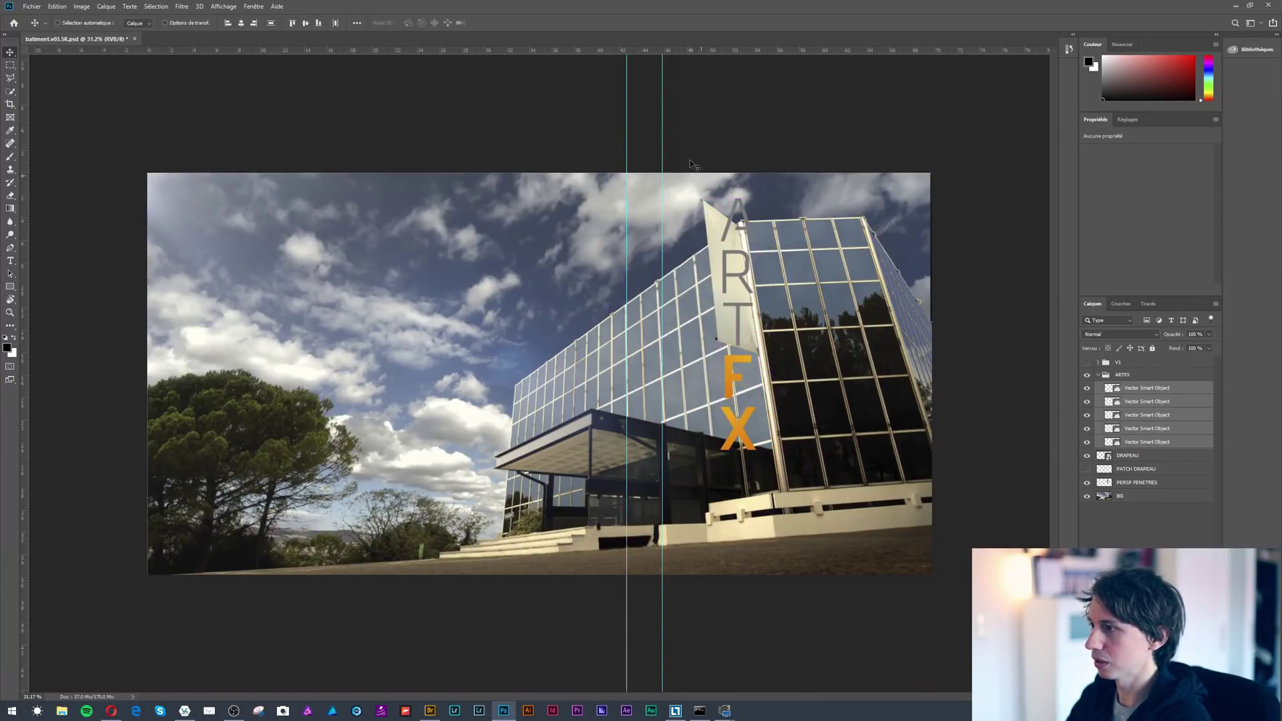
{"action": "left_click_drag", "start_coordinate": [626, 91], "coordinate": [663, 45]}
Scale the five letters to 46.76 % with Free Transform and position them within the banner.
{"action": "key", "text": "z"}
{"action": "left_click", "coordinate": [751, 285]}
{"action": "key", "text": "ctrl+t"}
{"action": "left_click_drag", "start_coordinate": [685, 101], "coordinate": [820, 353]}
{"action": "left_click_drag", "start_coordinate": [756, 387], "coordinate": [708, 186]}
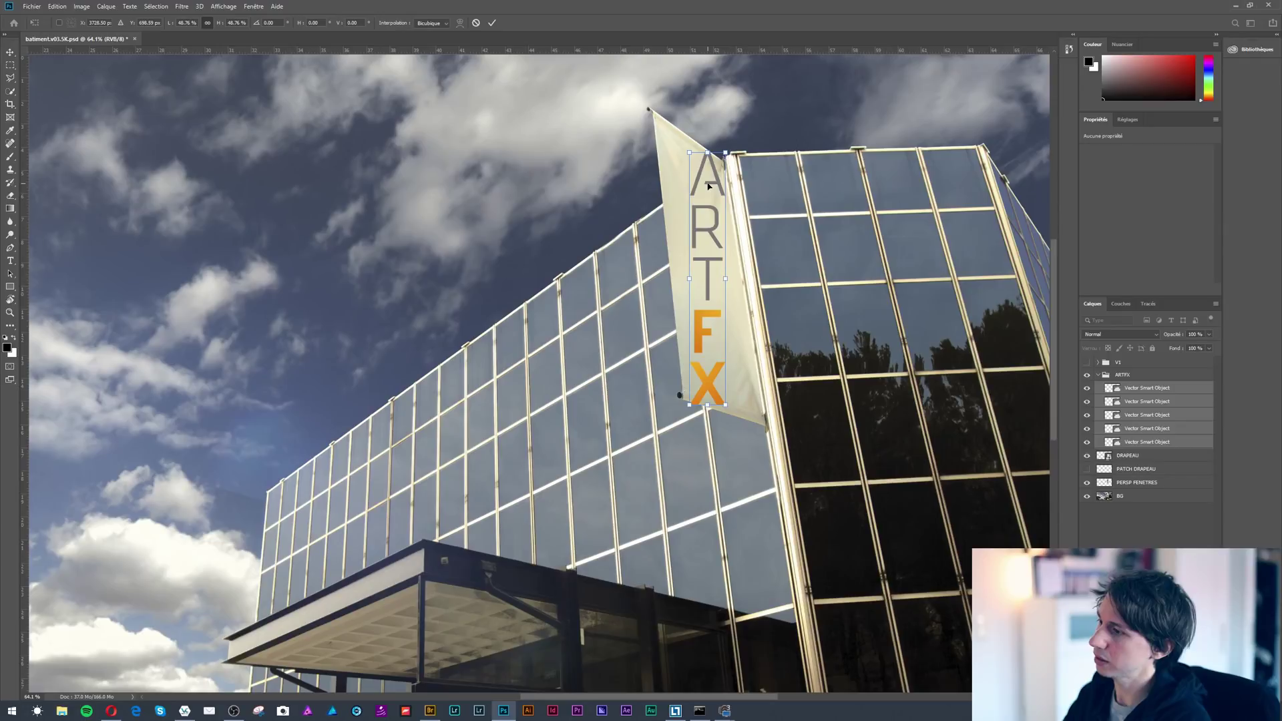
{"action": "left_click", "coordinate": [57, 6]}
{"action": "mouse_move", "coordinate": [149, 236]}
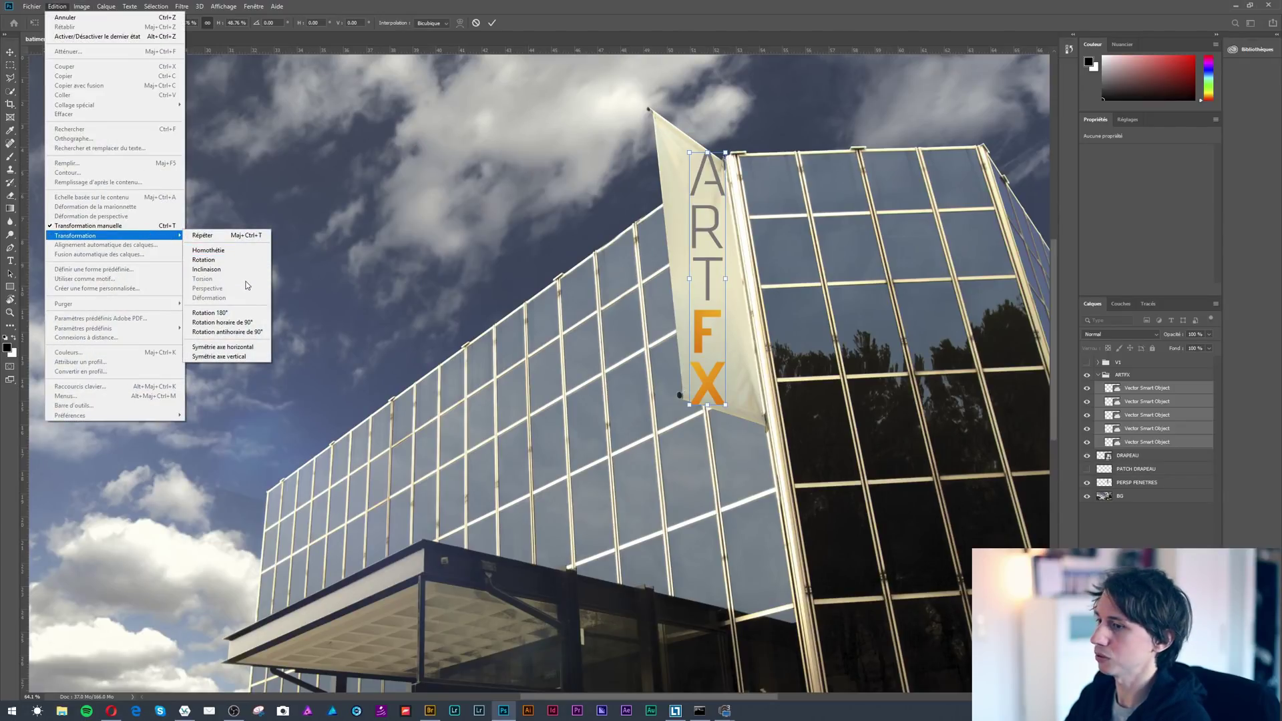
{"action": "left_click", "coordinate": [1116, 417]}
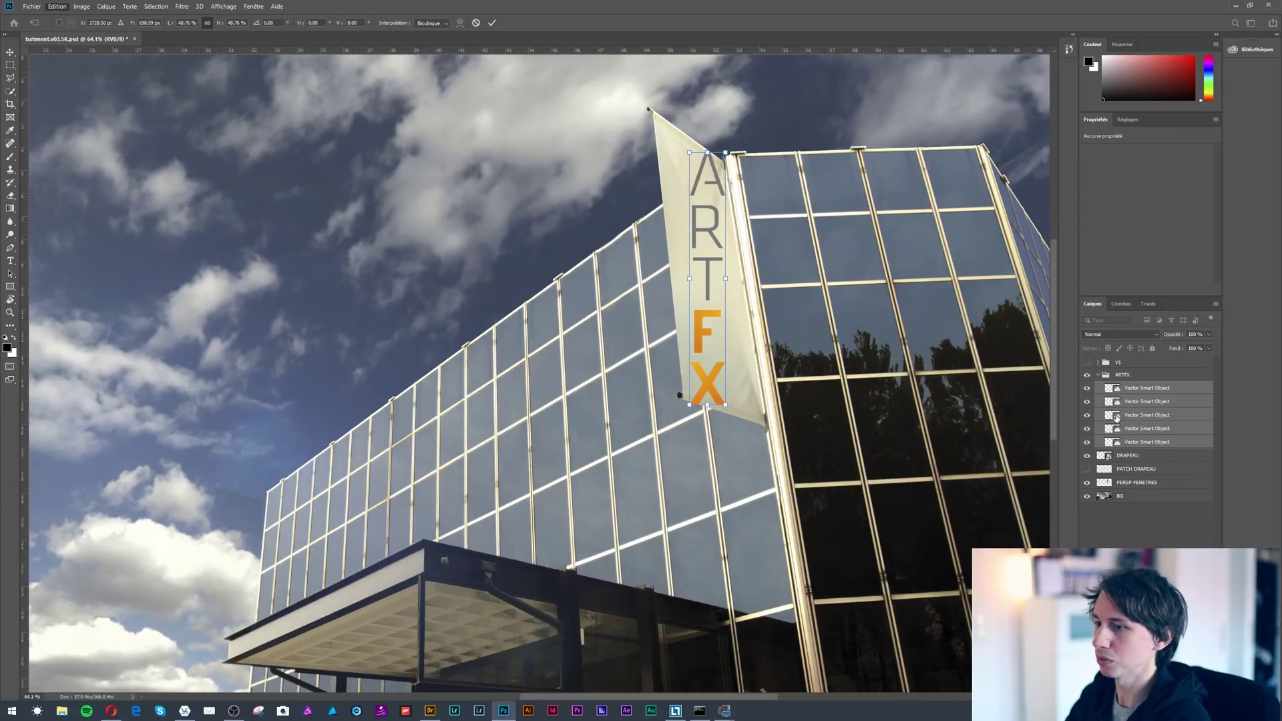
{"action": "key", "text": "Return"}
Try converting the five selected letter layers into a single smart object, and undo the conversion.
{"action": "key", "text": "z"}
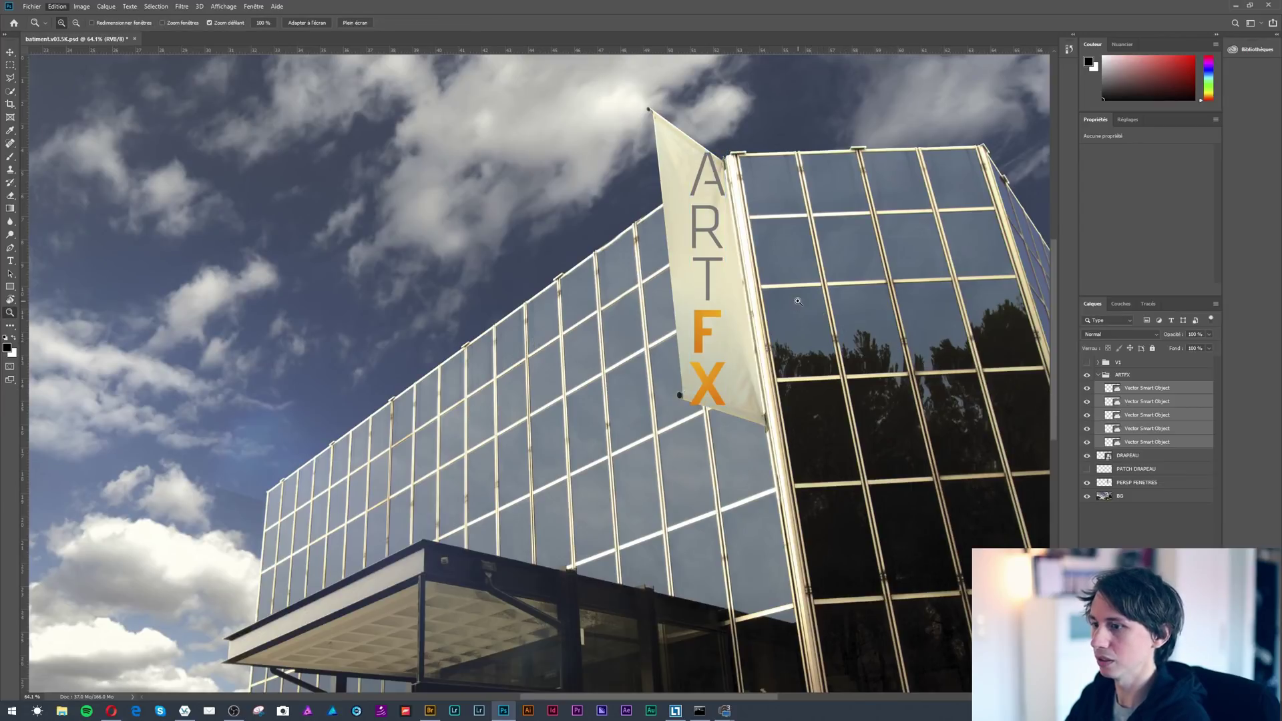
{"action": "left_click", "coordinate": [1176, 454]}
{"action": "left_click", "coordinate": [1154, 395]}
{"action": "left_click", "coordinate": [1155, 444], "text": "shift"}
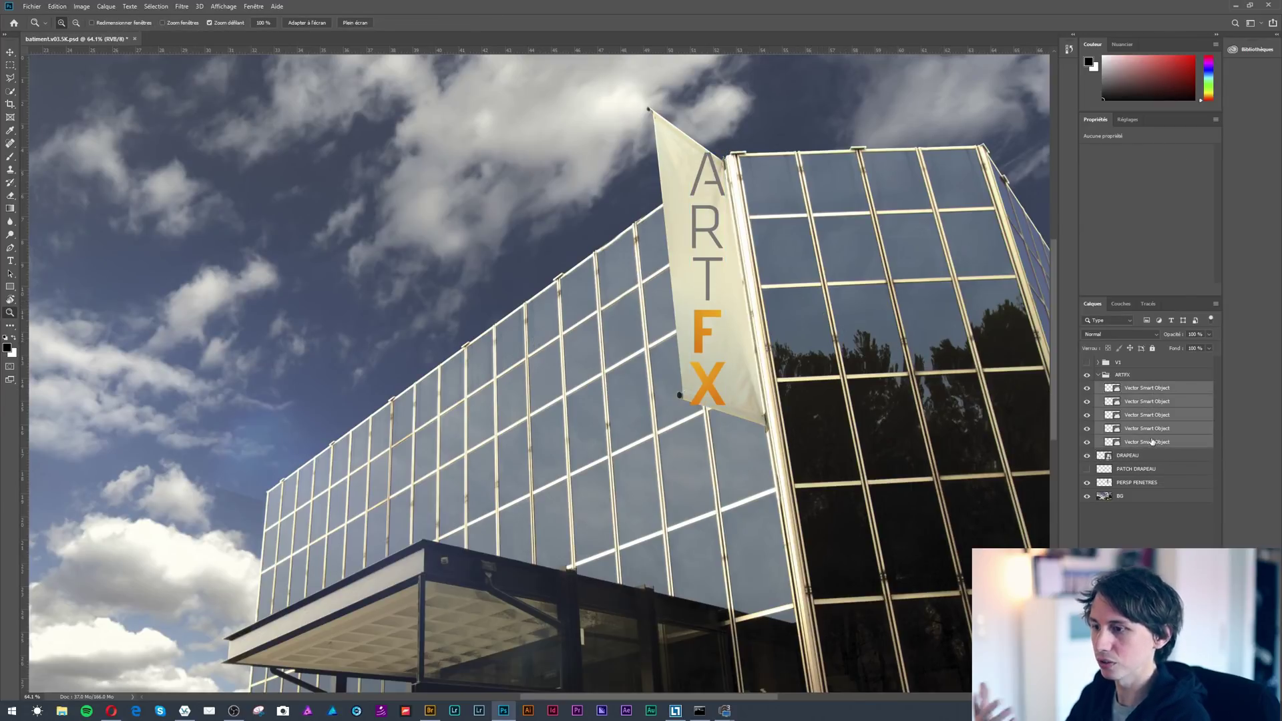
{"action": "right_click", "coordinate": [1155, 444]}
{"action": "left_click", "coordinate": [1193, 99]}
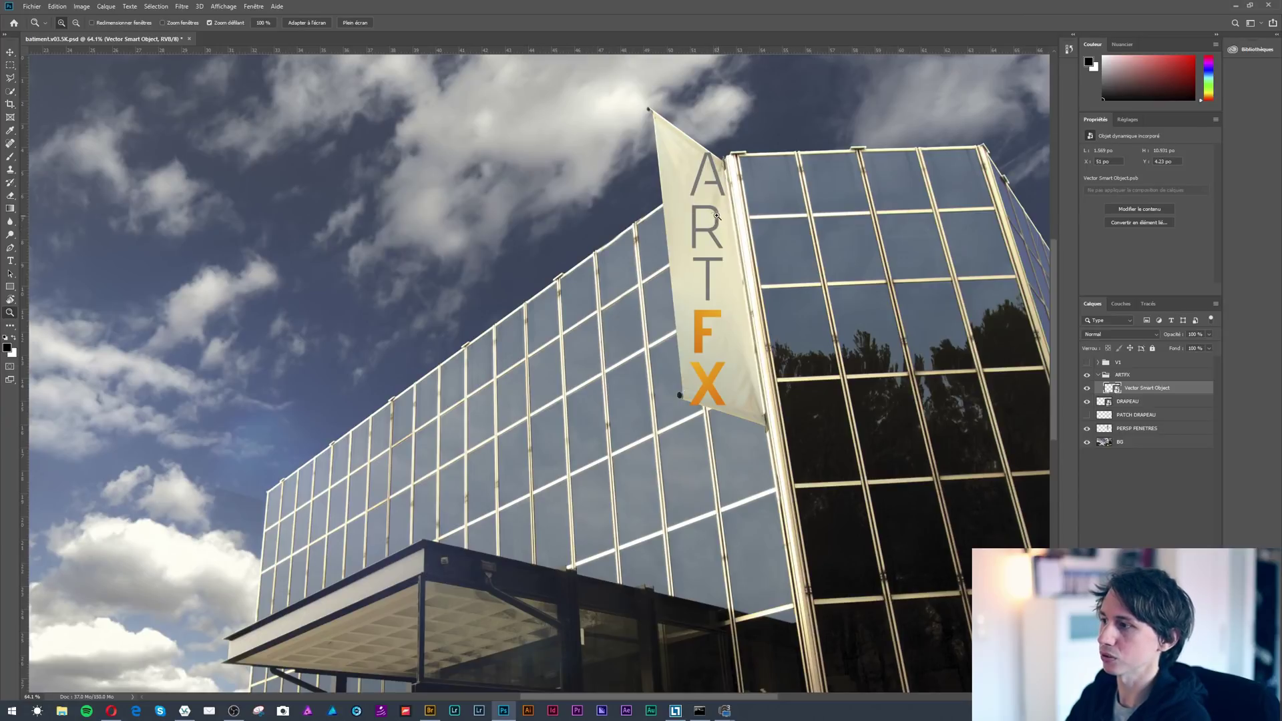
{"action": "key", "text": "ctrl+z"}
Fine-tune the horizontal positions of single letters on the banner, nudging R and T slightly right and adjusting A.
{"action": "left_click", "coordinate": [1138, 405]}
{"action": "key", "text": "v"}
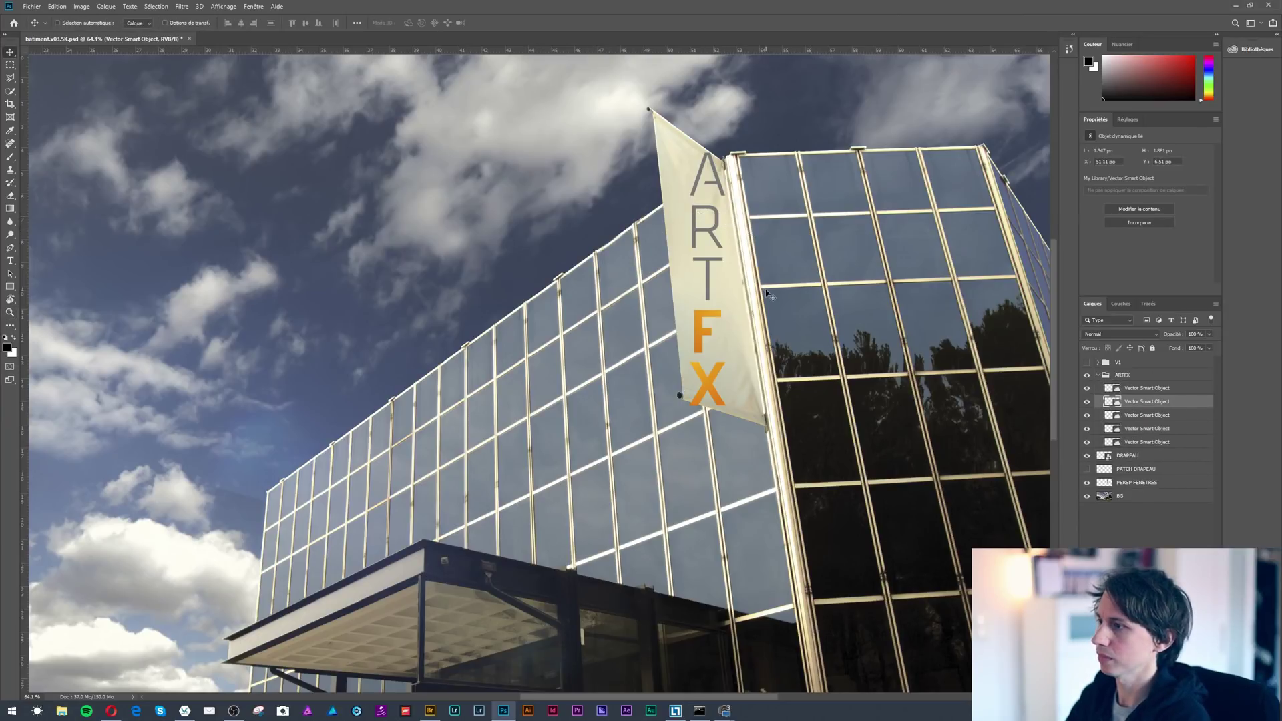
{"action": "key", "text": "Right"}
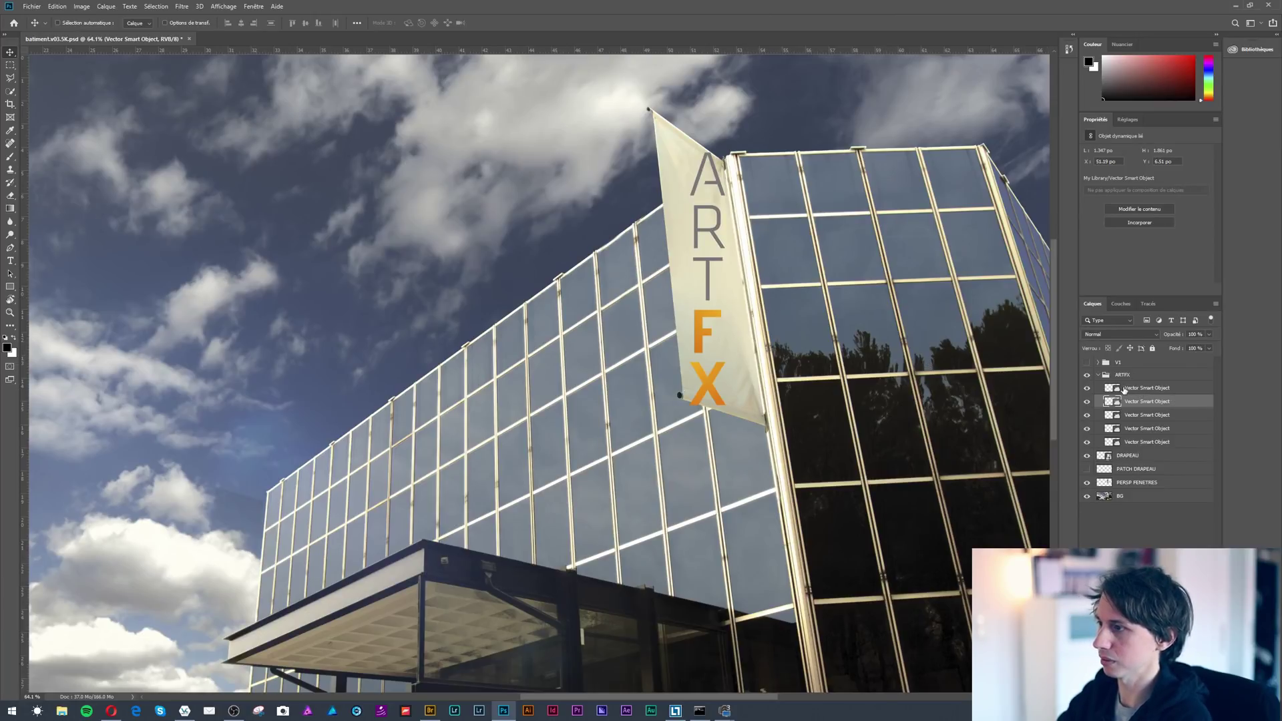
{"action": "left_click", "coordinate": [1111, 415]}
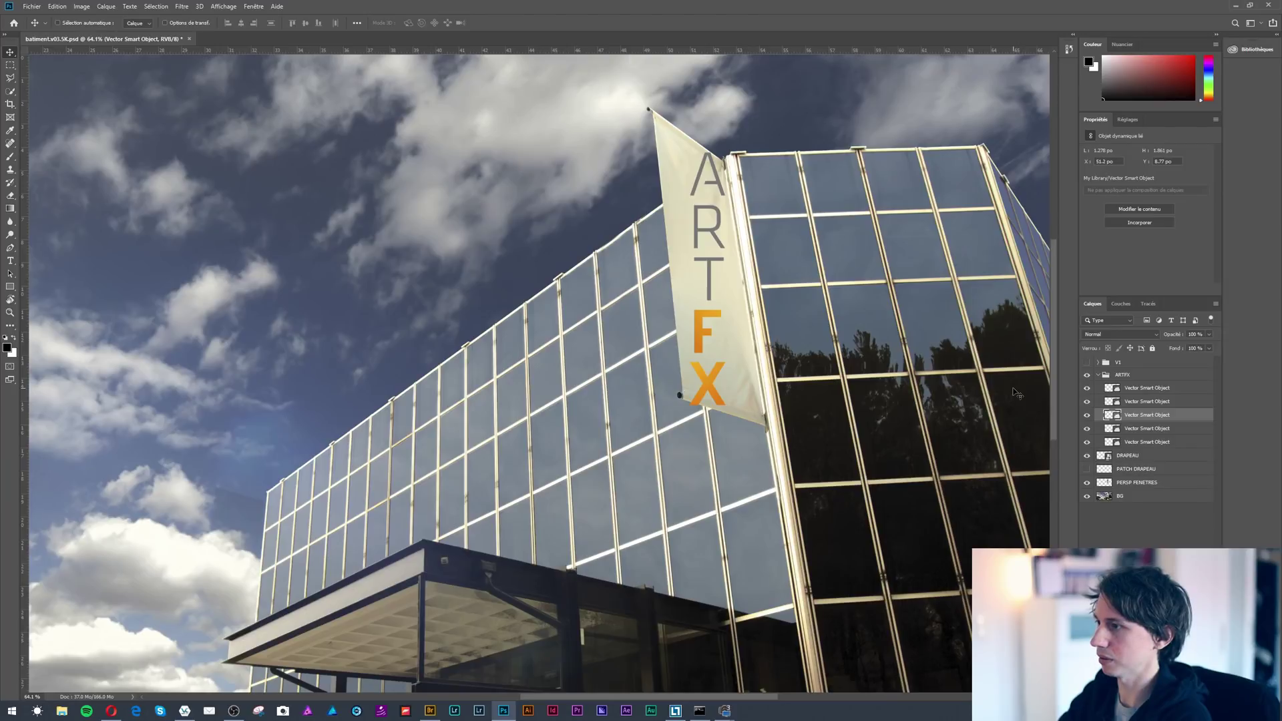
{"action": "left_click", "coordinate": [1129, 389]}
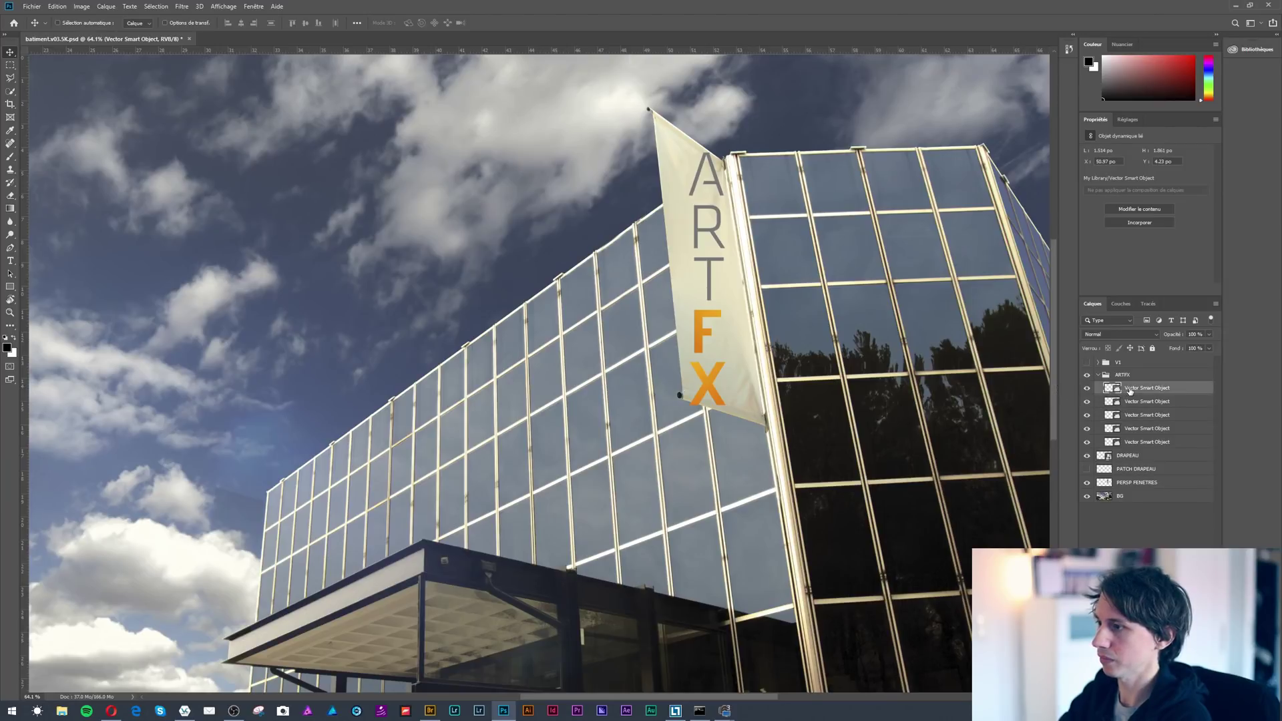
Nudge the letter T slightly left and convert the five letter layers into a single smart object.
{"action": "left_click", "coordinate": [1134, 403]}
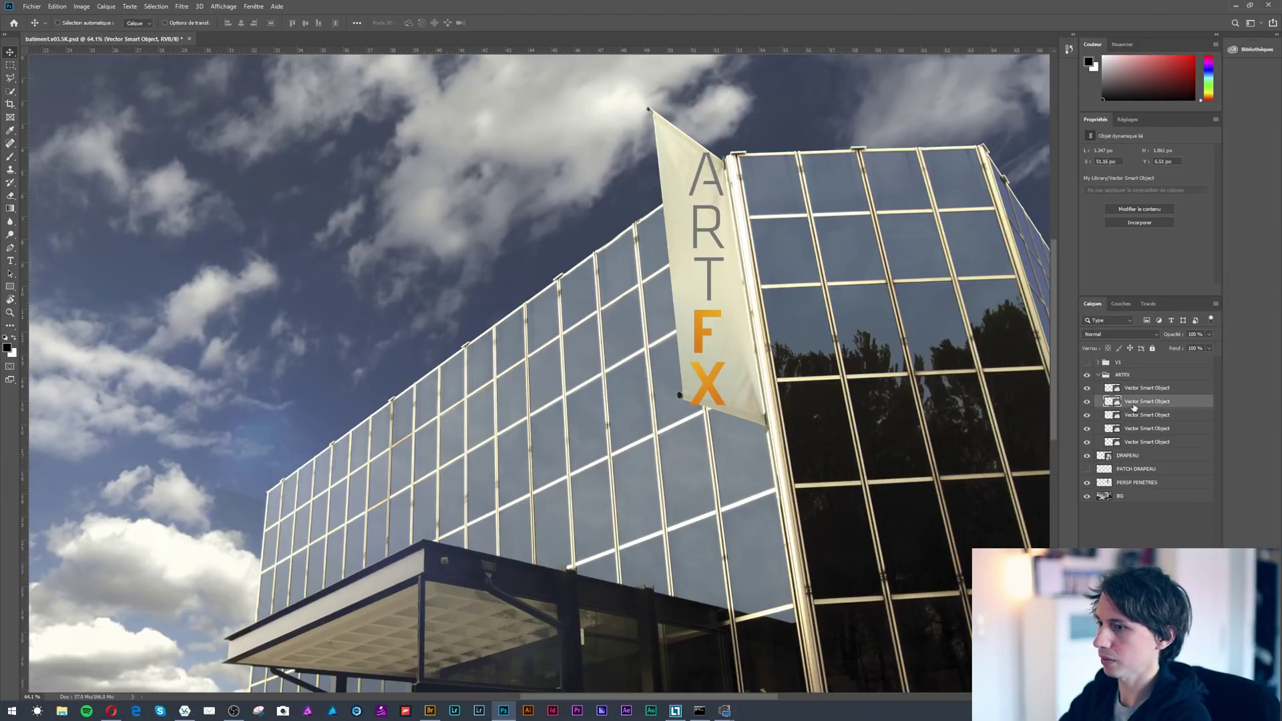
{"action": "left_click", "coordinate": [1134, 416]}
{"action": "key", "text": "Left"}
{"action": "left_click", "coordinate": [1137, 431]}
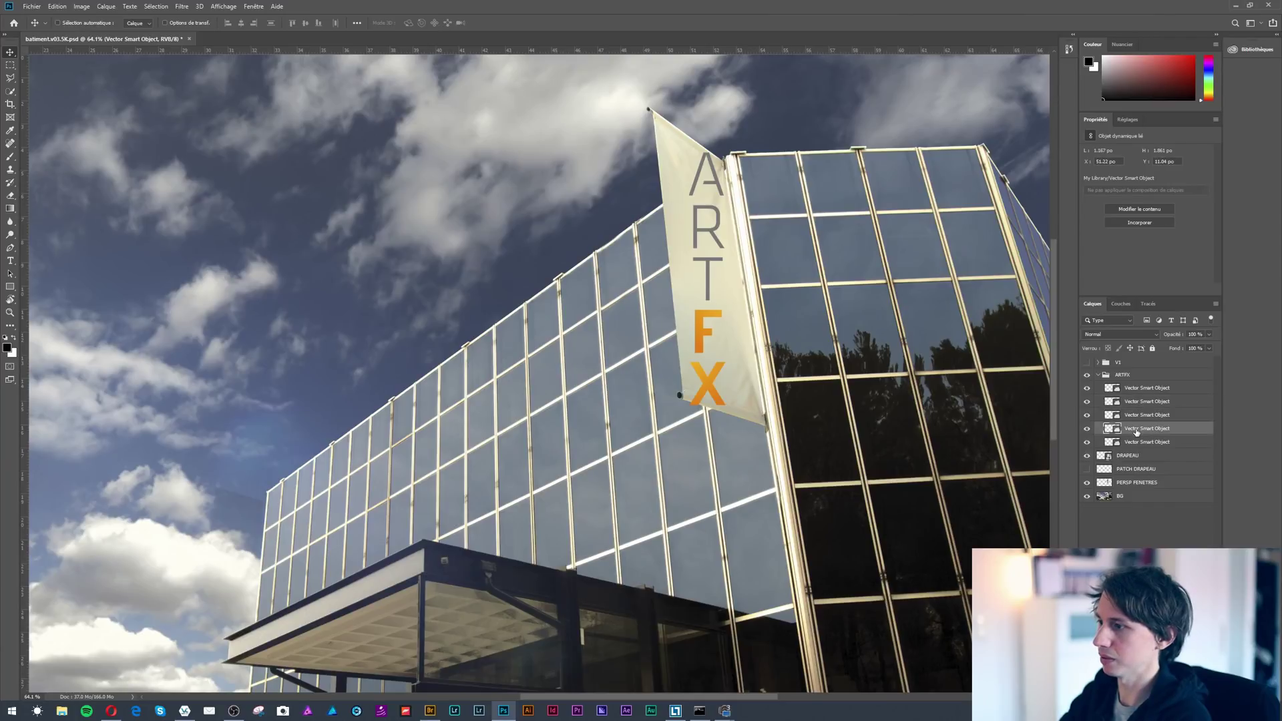
{"action": "left_click", "coordinate": [1134, 445]}
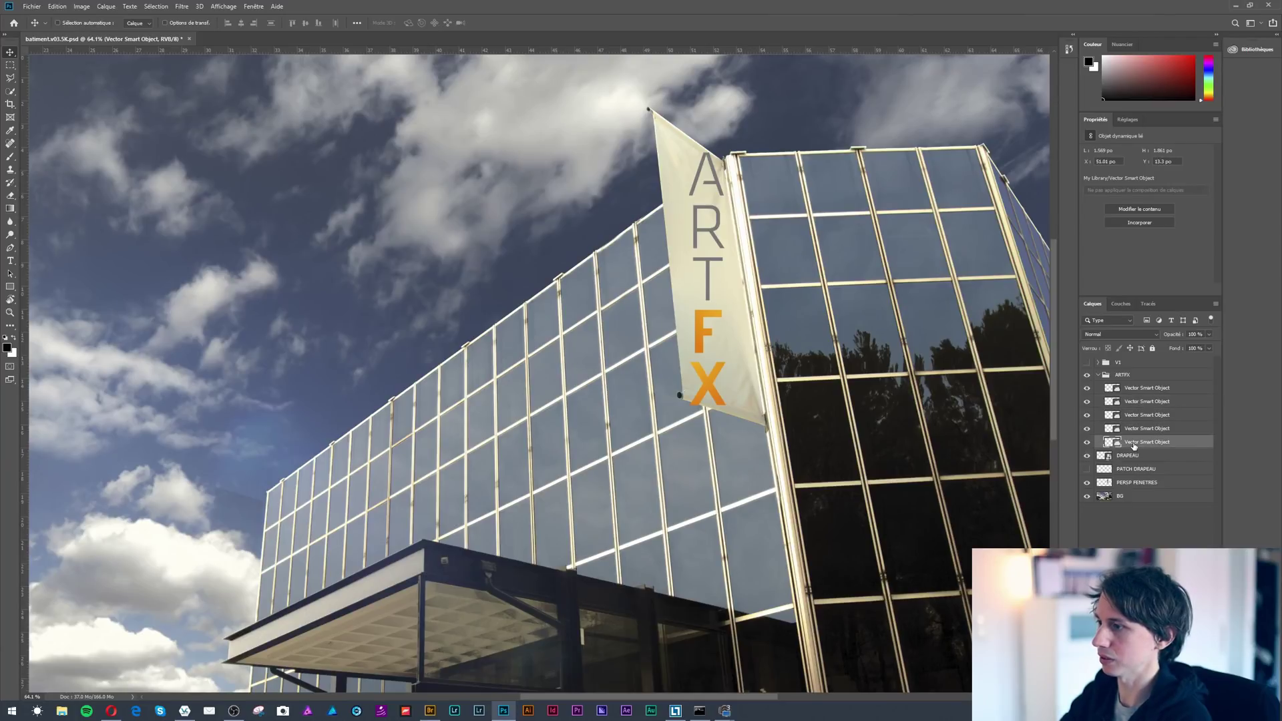
{"action": "left_click", "coordinate": [1137, 394], "text": "shift"}
{"action": "right_click", "coordinate": [1138, 394]}
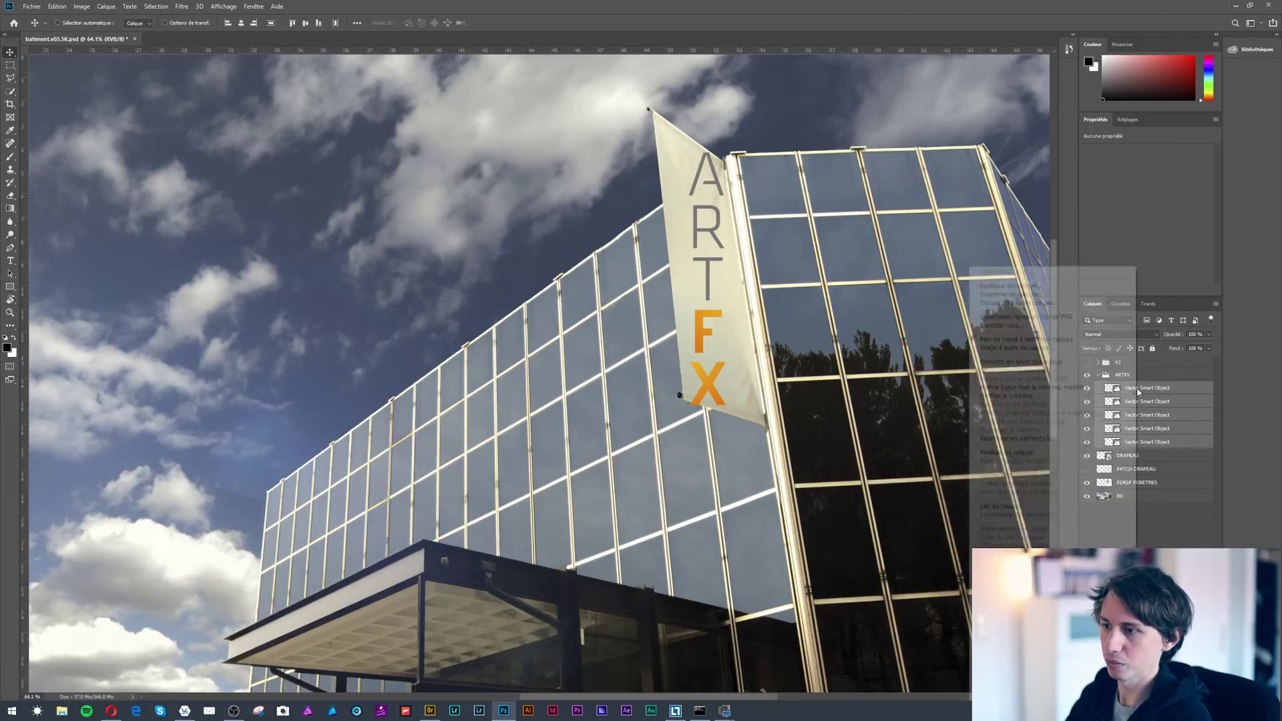
{"action": "left_click", "coordinate": [1113, 361]}
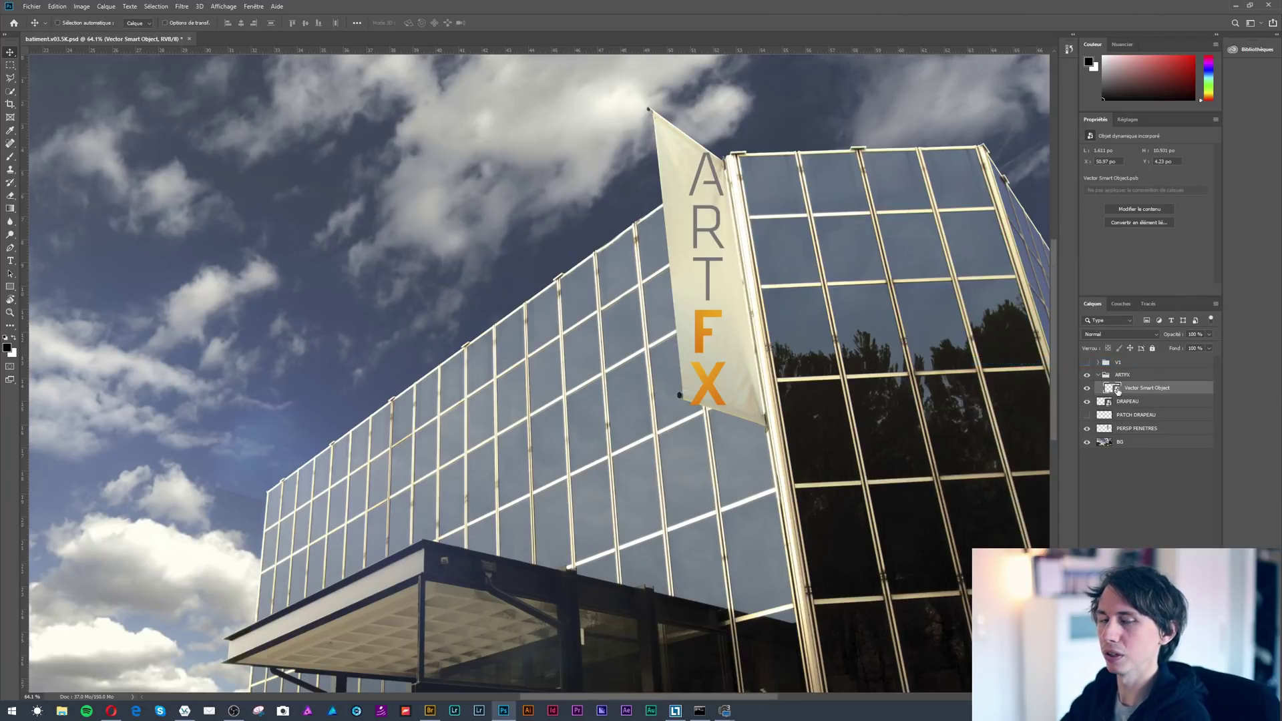
Distort the ART FX smart object by its corners so the lettering follows the slanted perspective of the banner.
{"action": "left_click", "coordinate": [57, 7]}
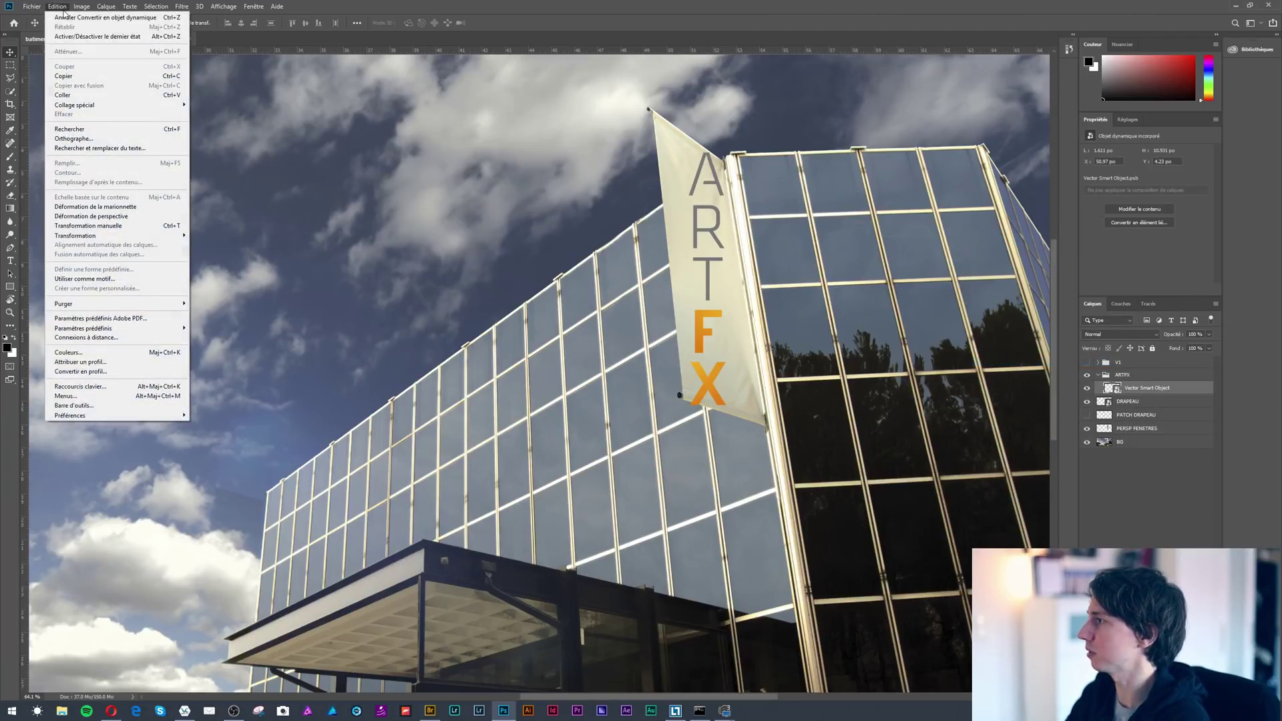
{"action": "mouse_move", "coordinate": [125, 239]}
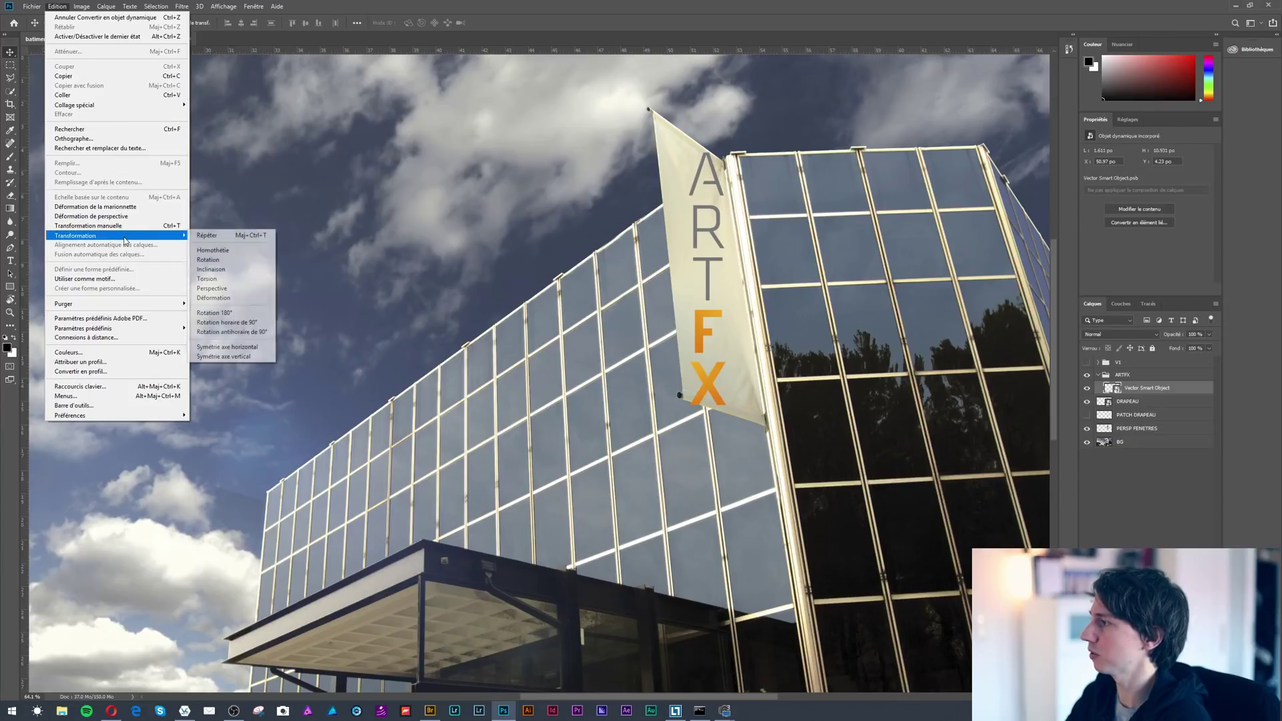
{"action": "left_click", "coordinate": [225, 279]}
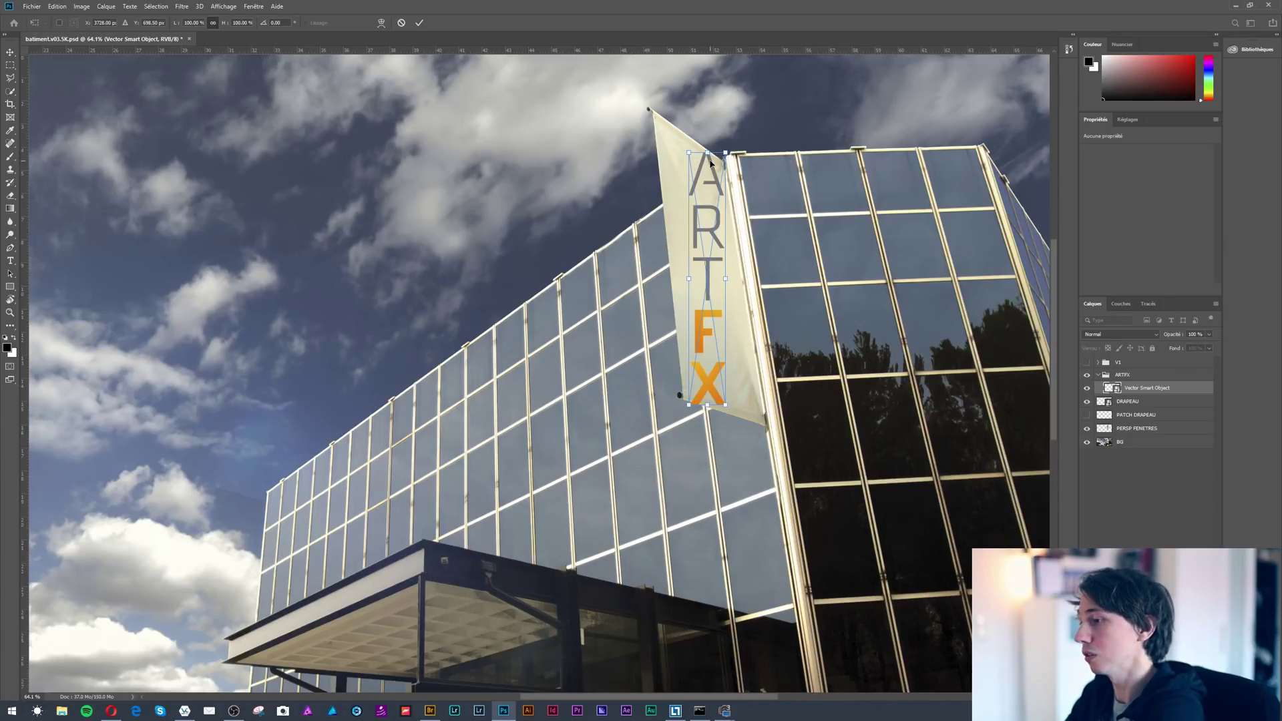
{"action": "left_click_drag", "start_coordinate": [688, 152], "coordinate": [714, 168]}
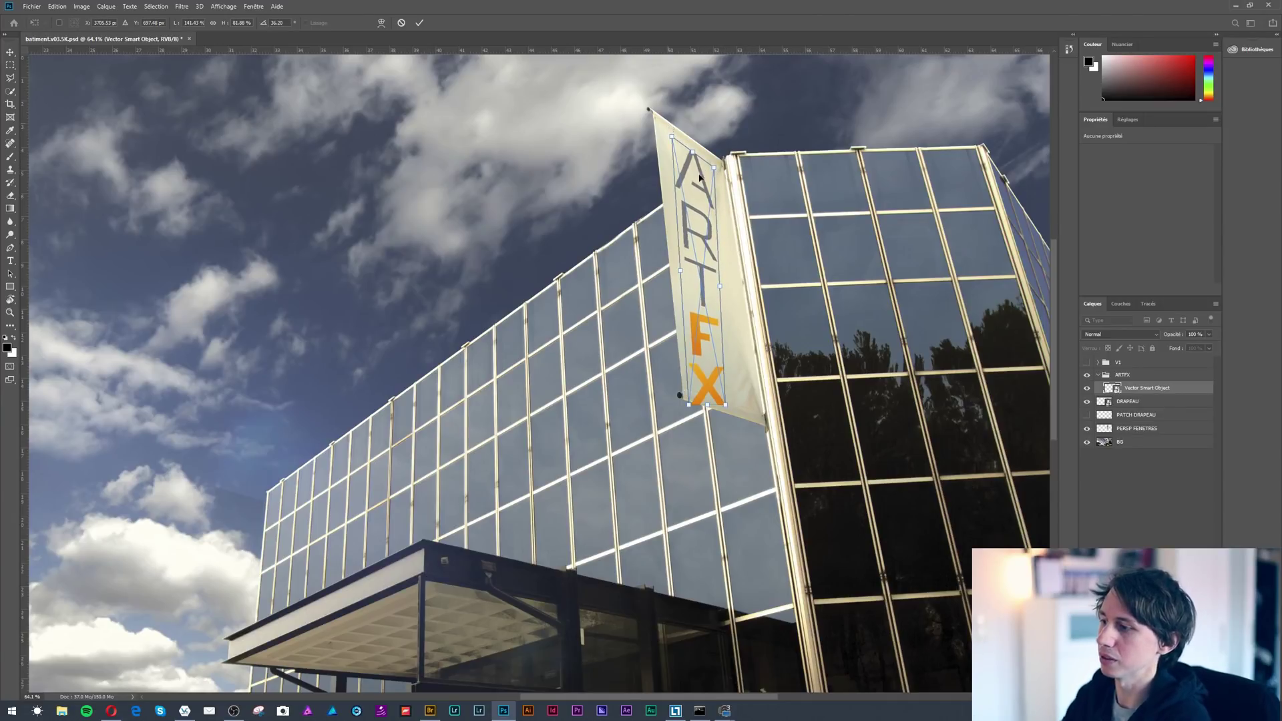
{"action": "left_click_drag", "start_coordinate": [725, 404], "coordinate": [738, 405]}
{"action": "left_click_drag", "start_coordinate": [751, 406], "coordinate": [704, 388]}
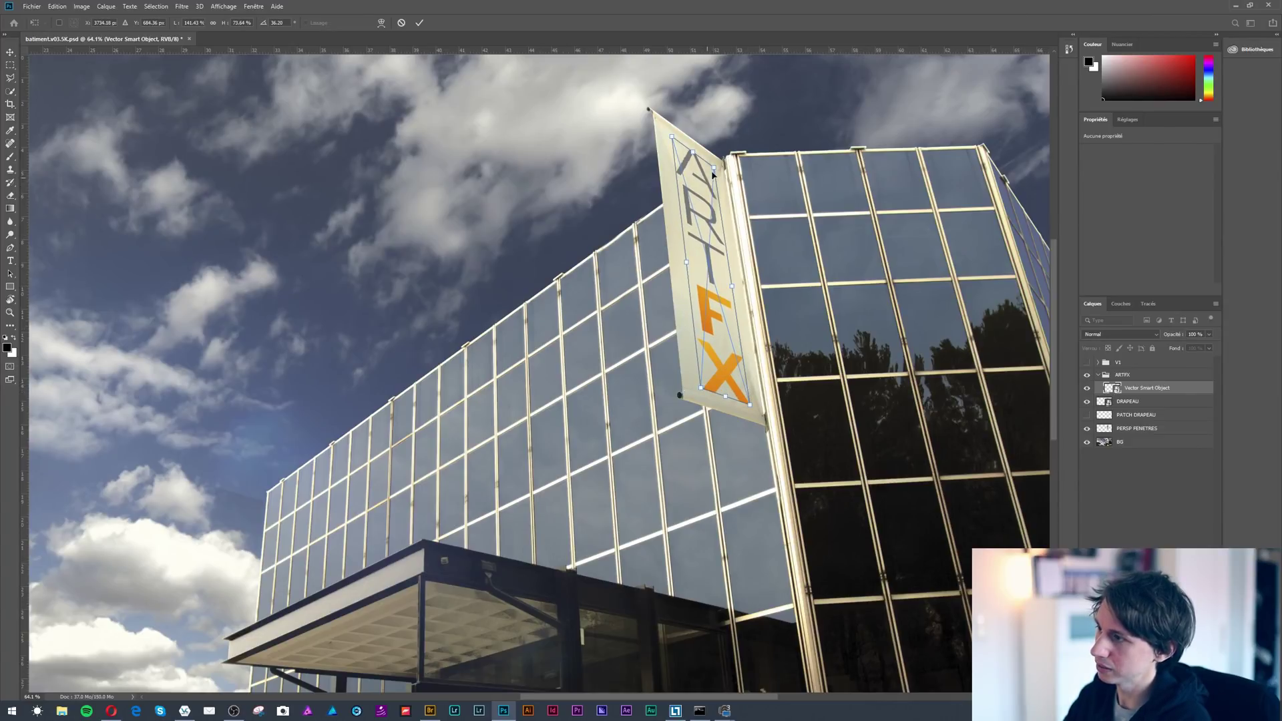
{"action": "key", "text": "ctrl+z"}
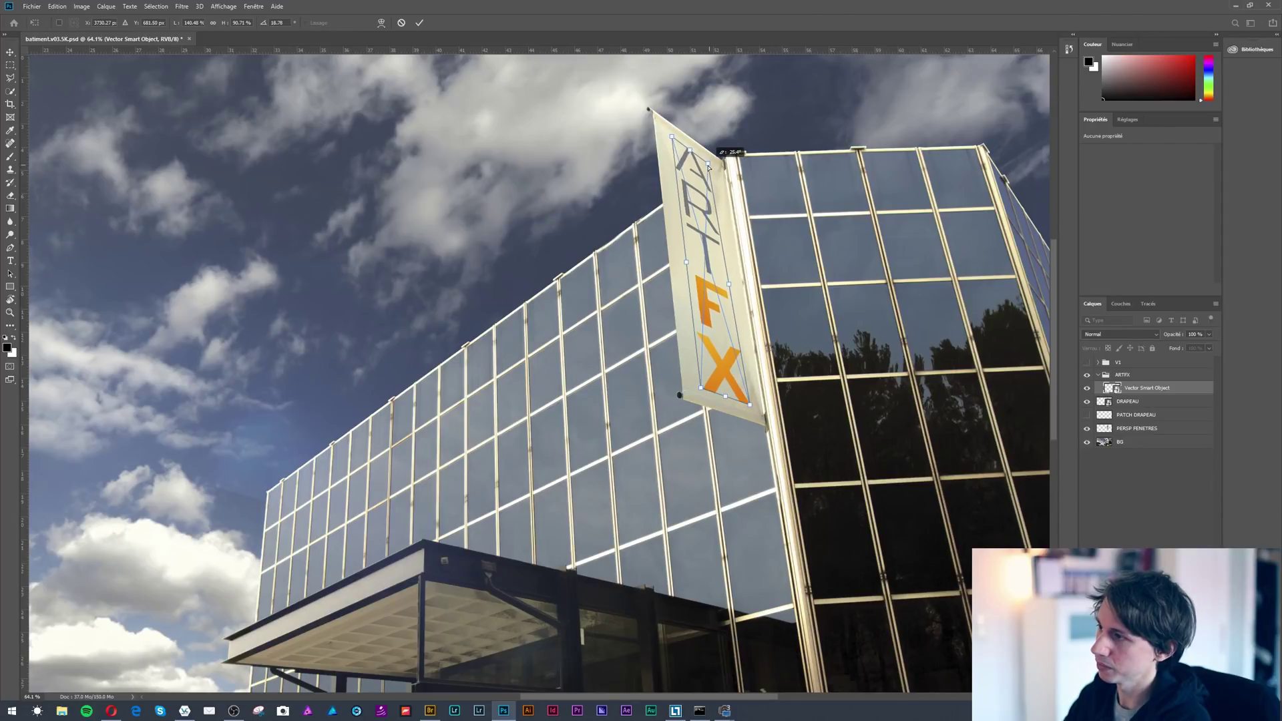
{"action": "left_click_drag", "start_coordinate": [753, 402], "coordinate": [737, 405]}
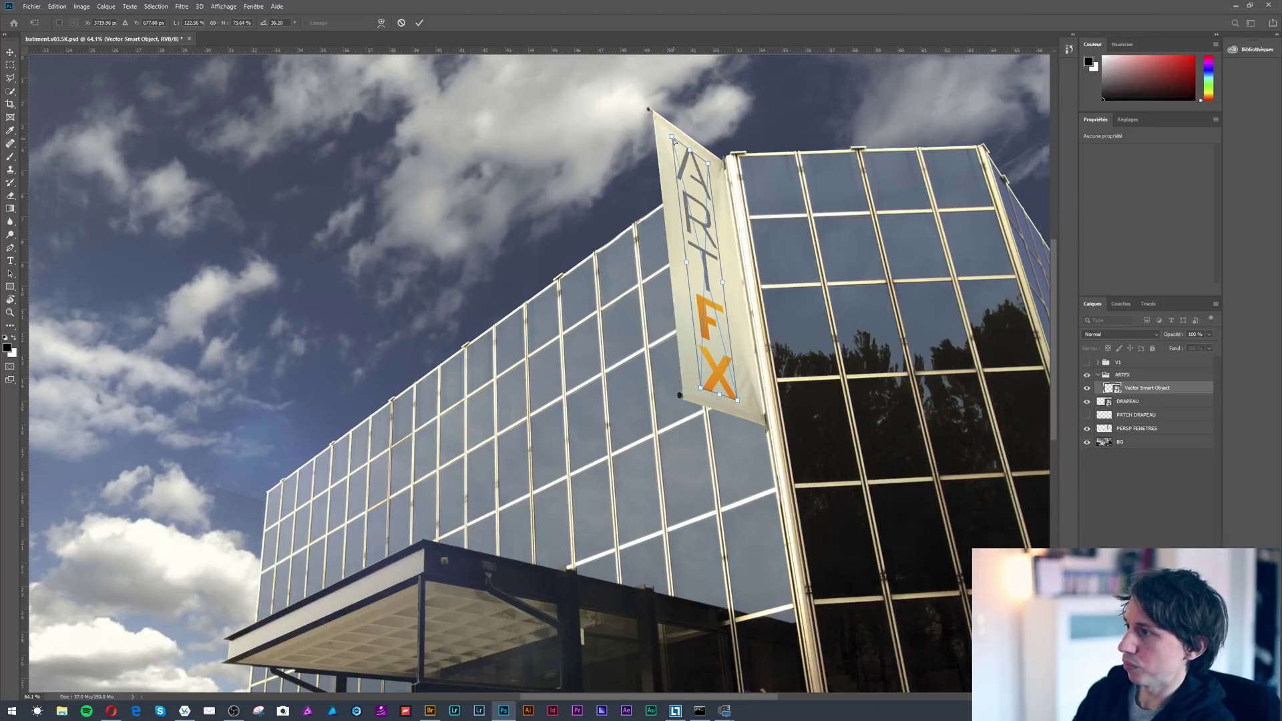
Refine the upper-left and both lower corners of the distorted lettering to fit the banner's edges, and apply the transformation.
{"action": "left_click_drag", "start_coordinate": [673, 139], "coordinate": [674, 145]}
{"action": "scroll", "coordinate": [770, 252], "scroll_direction": "up", "scroll_amount": 5}
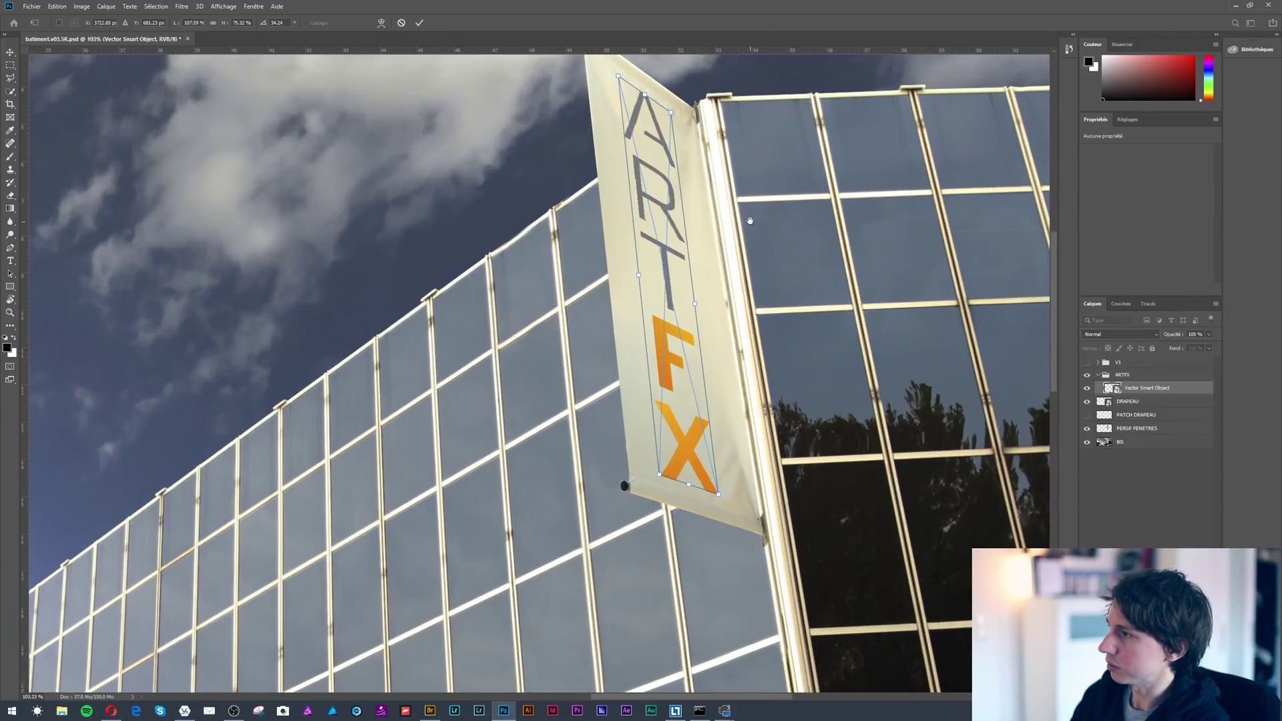
{"action": "left_click_drag", "start_coordinate": [751, 221], "coordinate": [717, 318]}
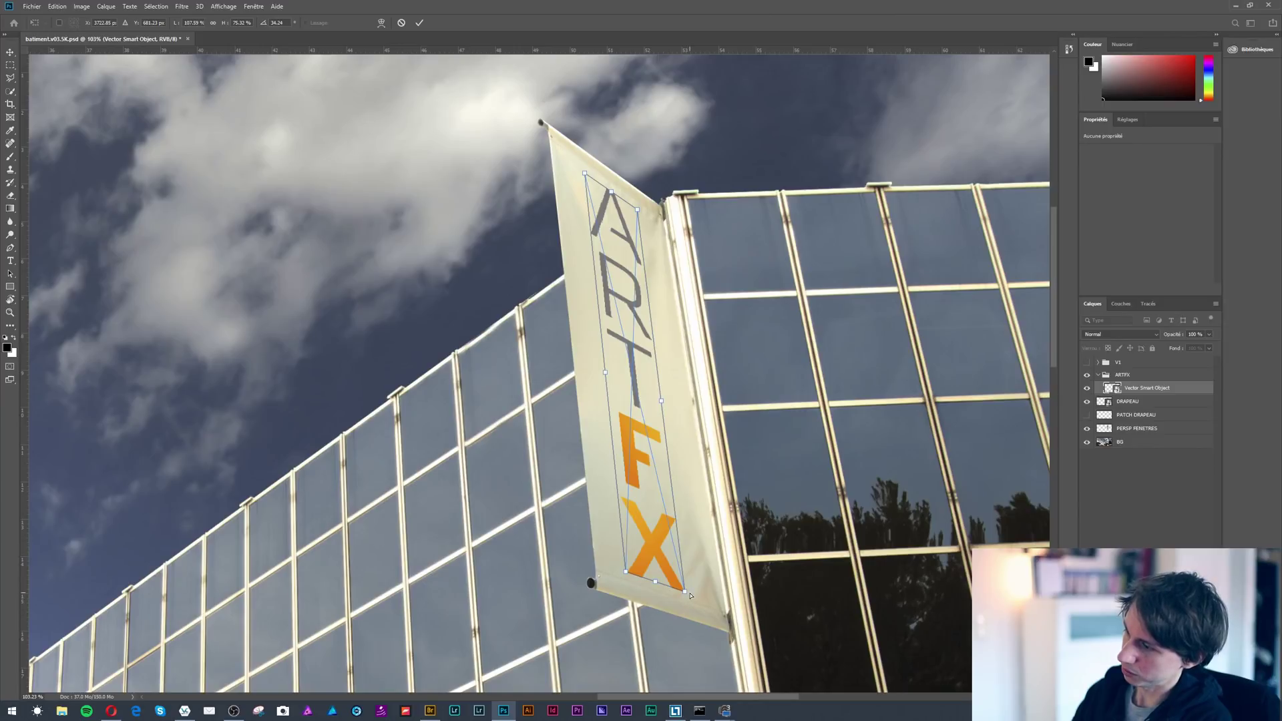
{"action": "left_click_drag", "start_coordinate": [685, 595], "coordinate": [690, 594]}
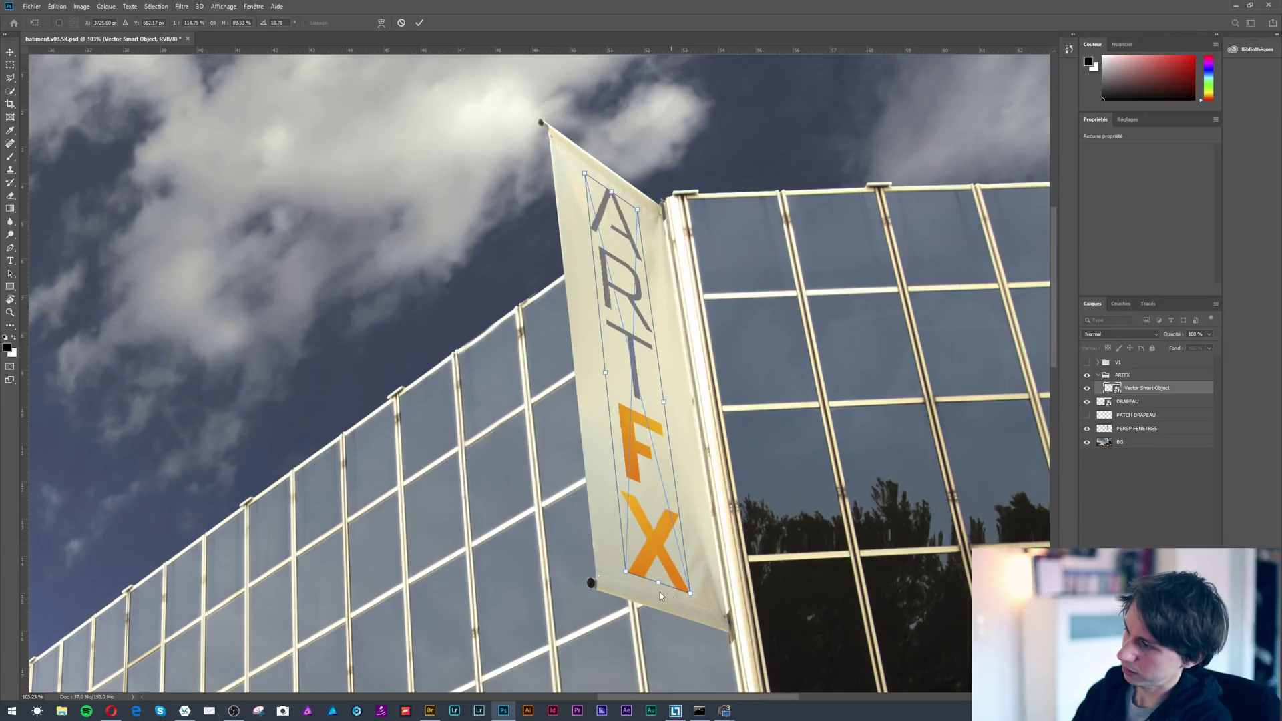
{"action": "left_click_drag", "start_coordinate": [628, 576], "coordinate": [633, 574]}
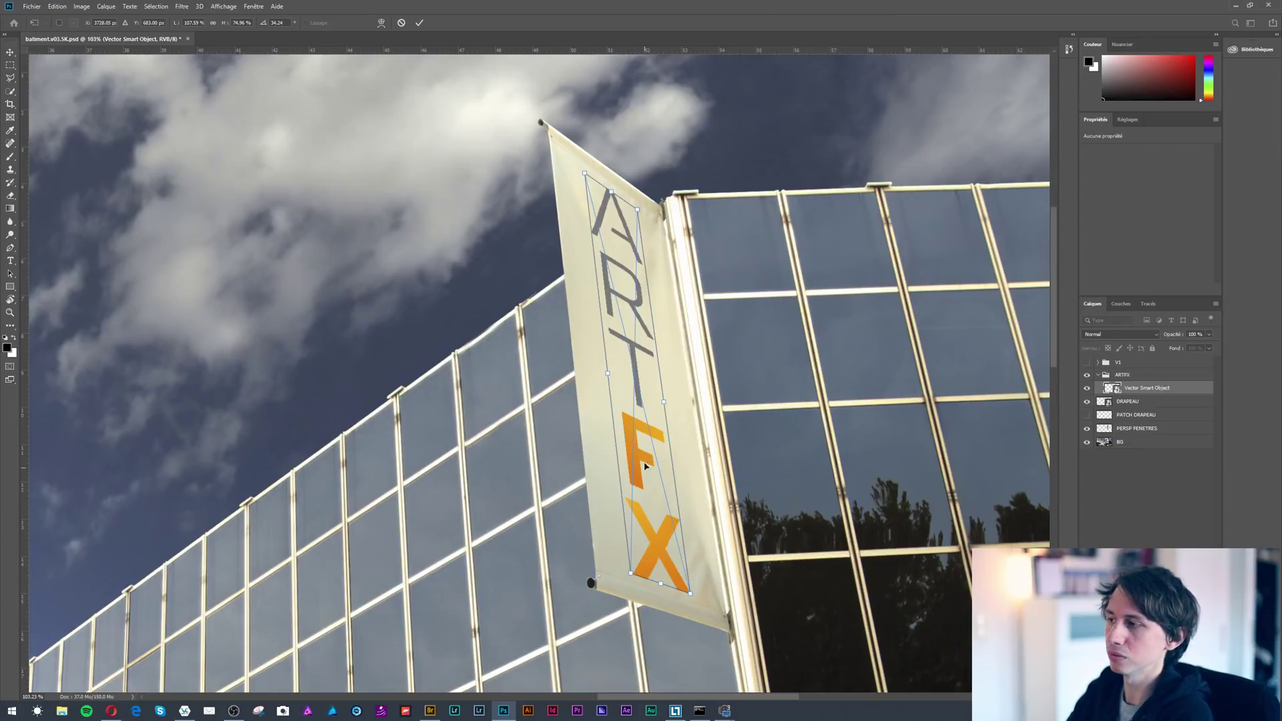
{"action": "key", "text": "Return"}
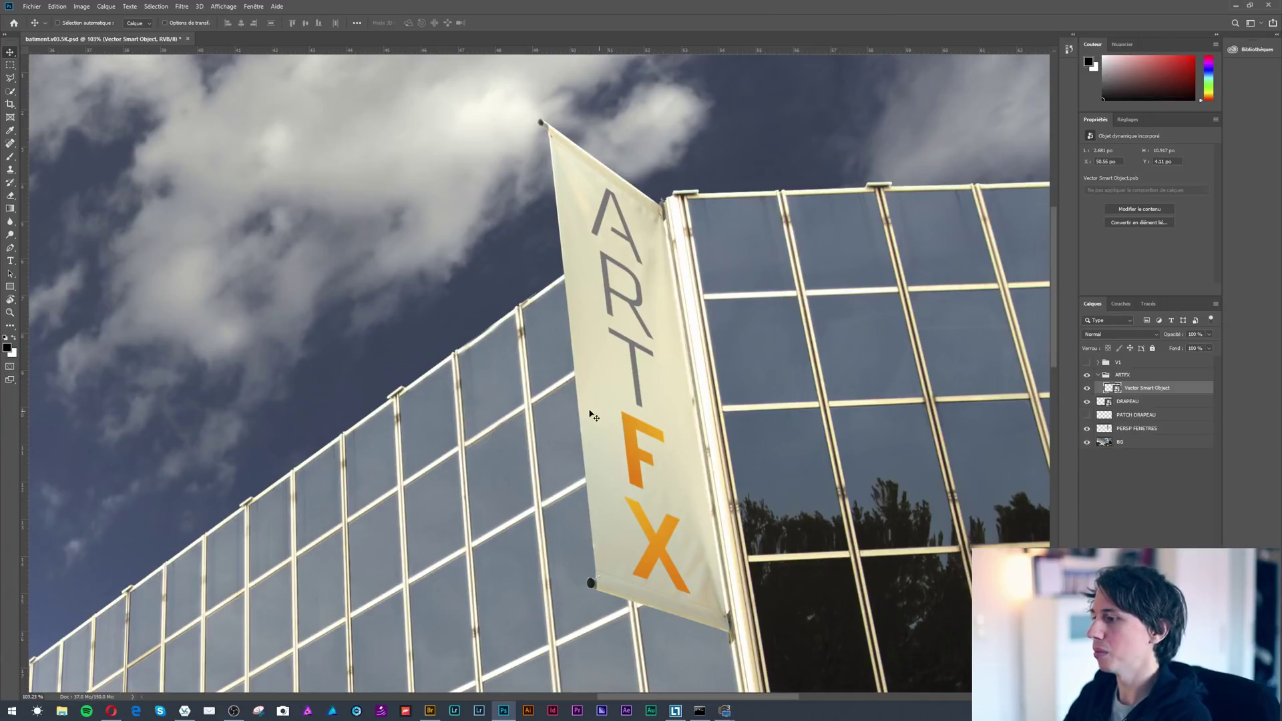
Add a black drop shadow in Multiply mode to the ART FX smart object and check the lettering close up and in the full image.
{"action": "scroll", "coordinate": [559, 406], "scroll_direction": "down", "scroll_amount": 4}
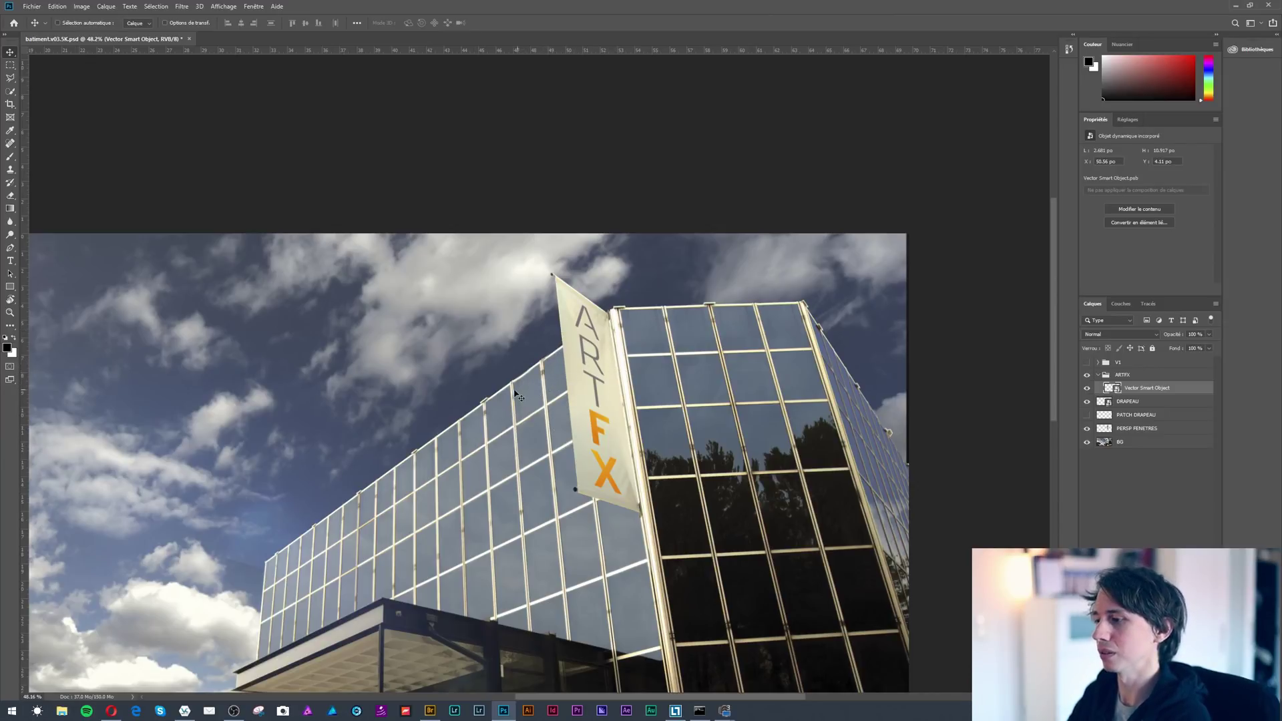
{"action": "key", "text": "ctrl+0"}
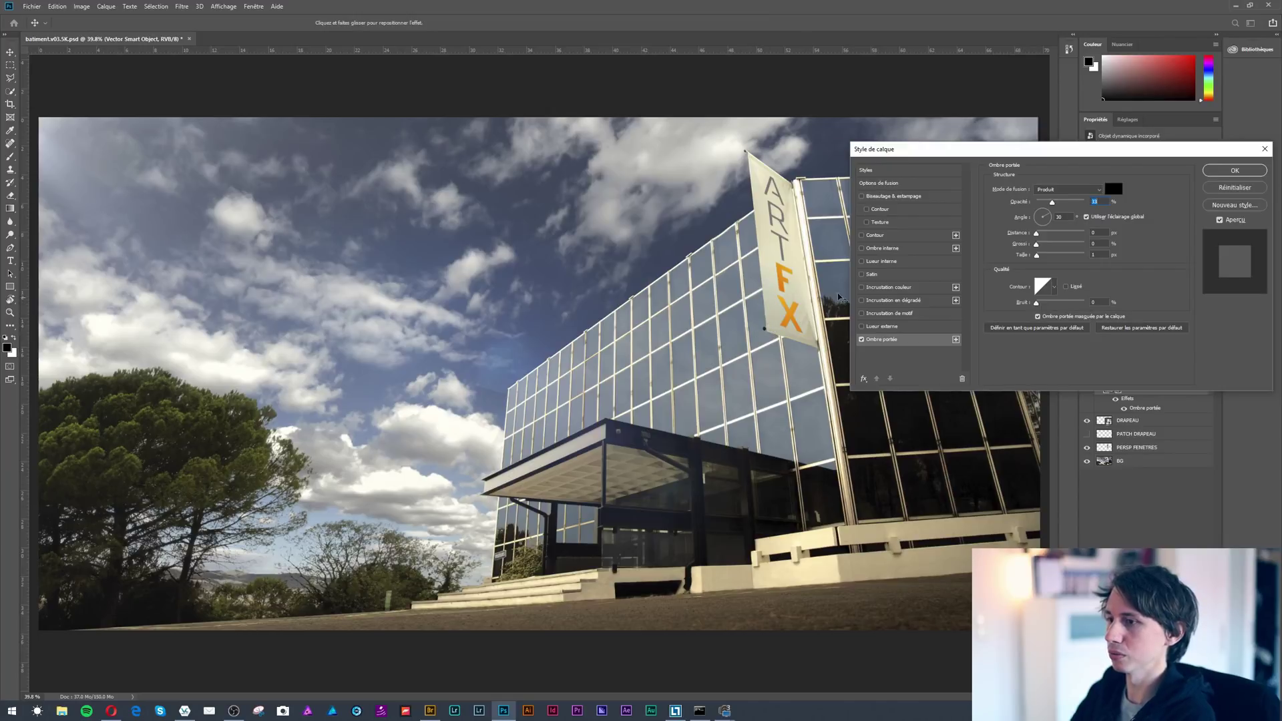
{"action": "left_click", "coordinate": [1234, 170]}
{"action": "scroll", "coordinate": [769, 319], "scroll_direction": "up", "scroll_amount": 5}
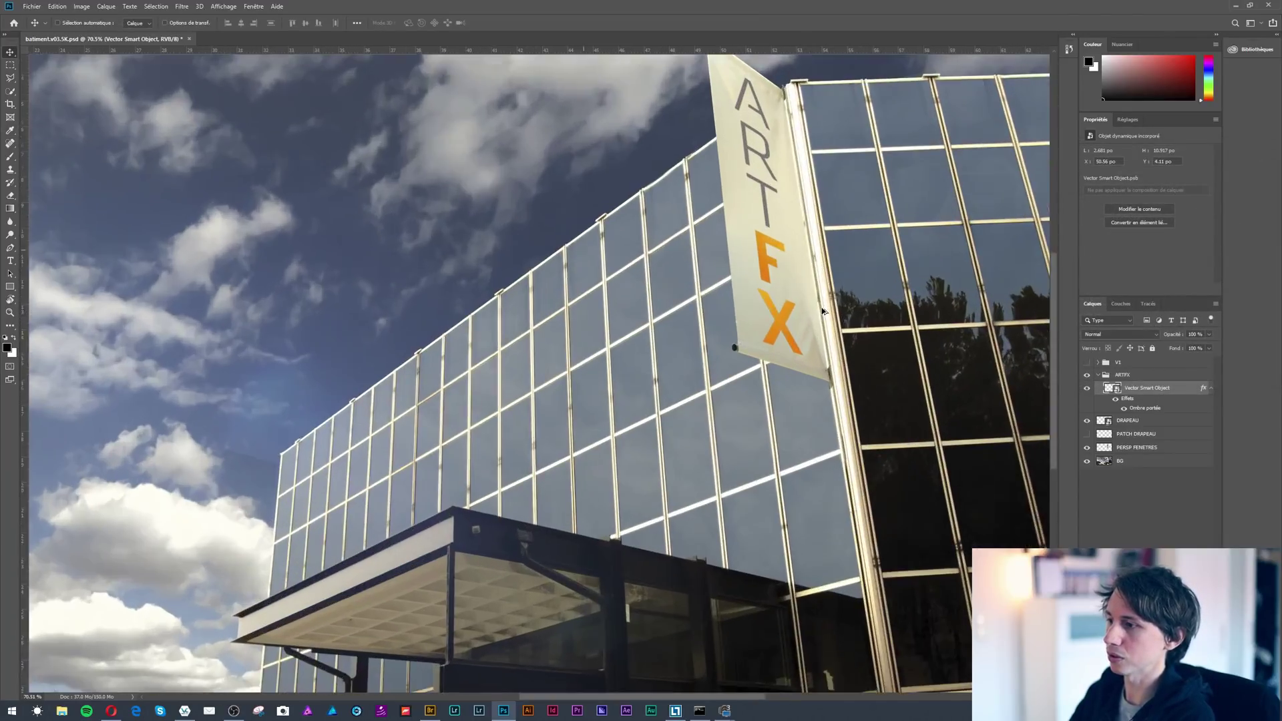
{"action": "scroll", "coordinate": [770, 319], "scroll_direction": "up", "scroll_amount": 2}
{"action": "scroll", "coordinate": [743, 300], "scroll_direction": "down", "scroll_amount": 2}
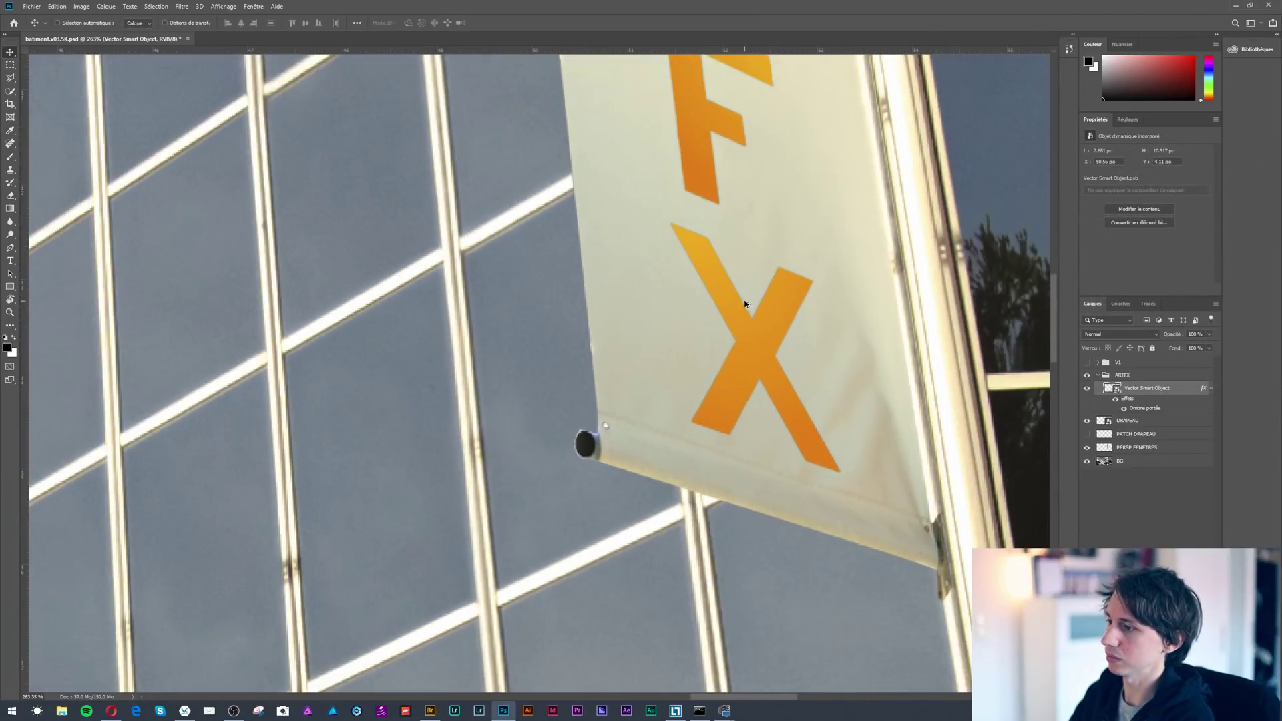
{"action": "scroll", "coordinate": [673, 315], "scroll_direction": "down", "scroll_amount": 8}
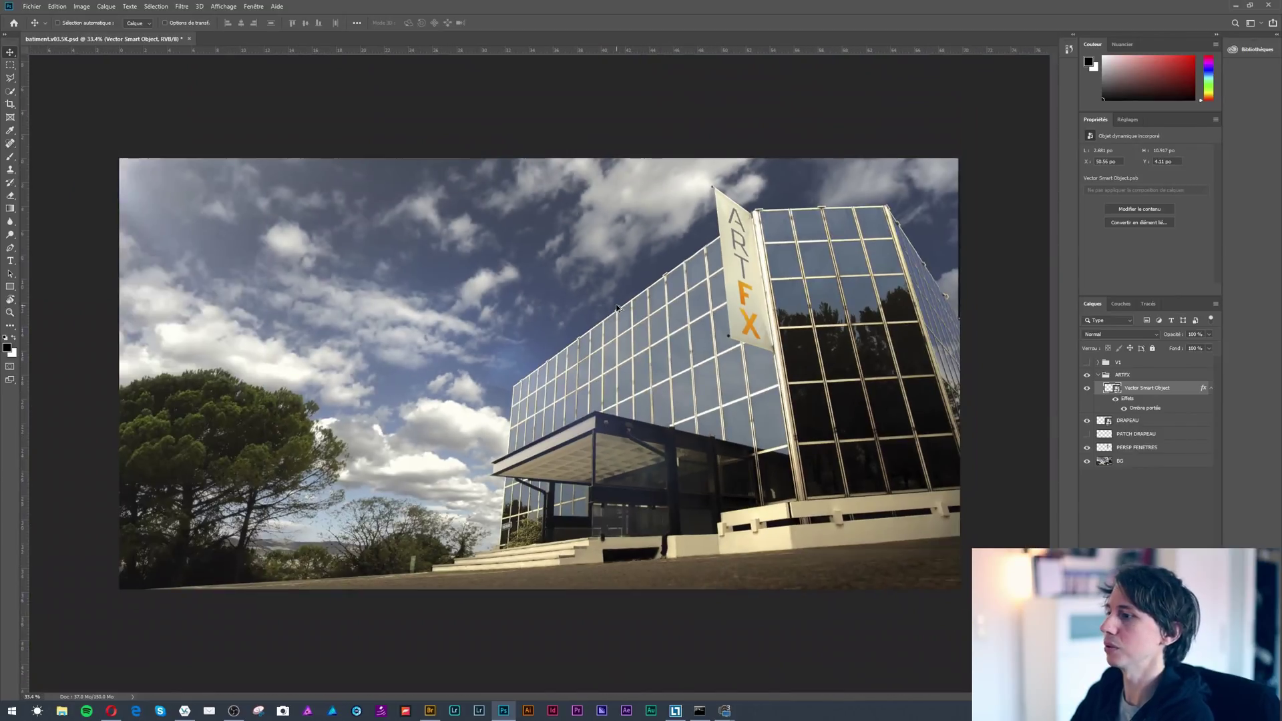
{"action": "scroll", "coordinate": [740, 284], "scroll_direction": "down", "scroll_amount": 2}
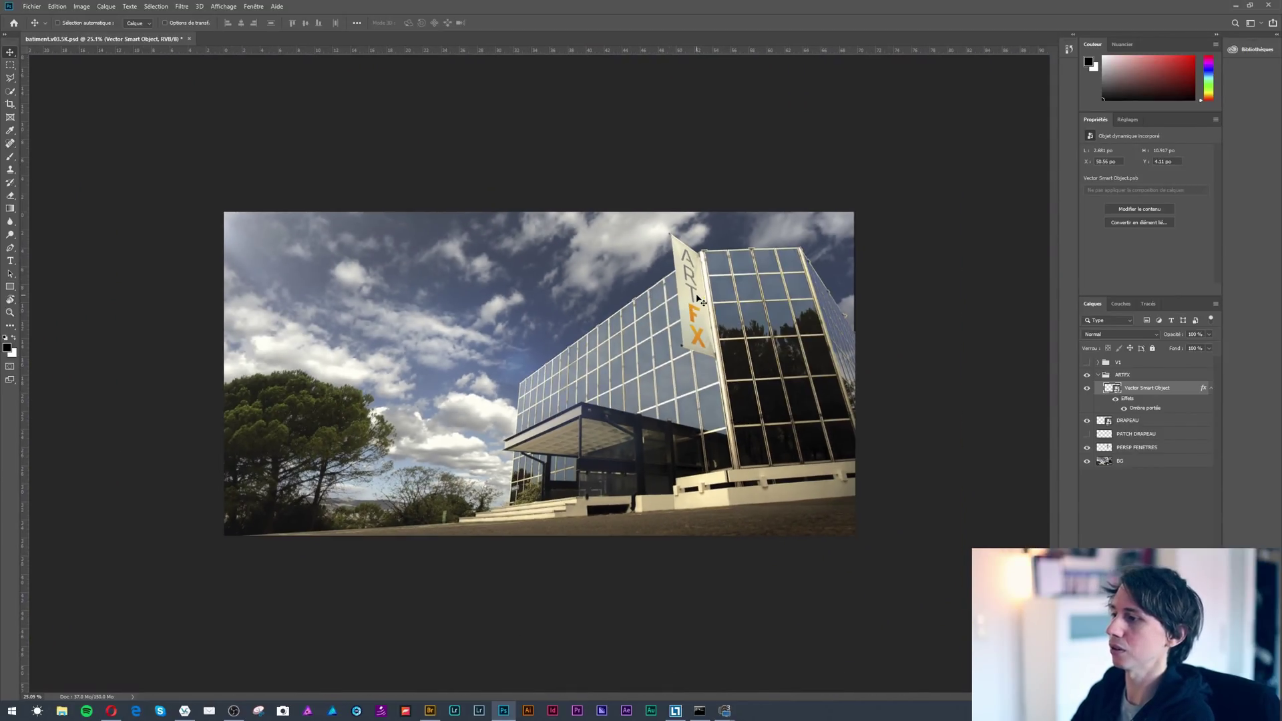
Create a new layer above the ART FX lettering and set the Clone Stamp tool to a large brush with 64 % opacity.
{"action": "scroll", "coordinate": [520, 377], "scroll_direction": "up", "scroll_amount": 5}
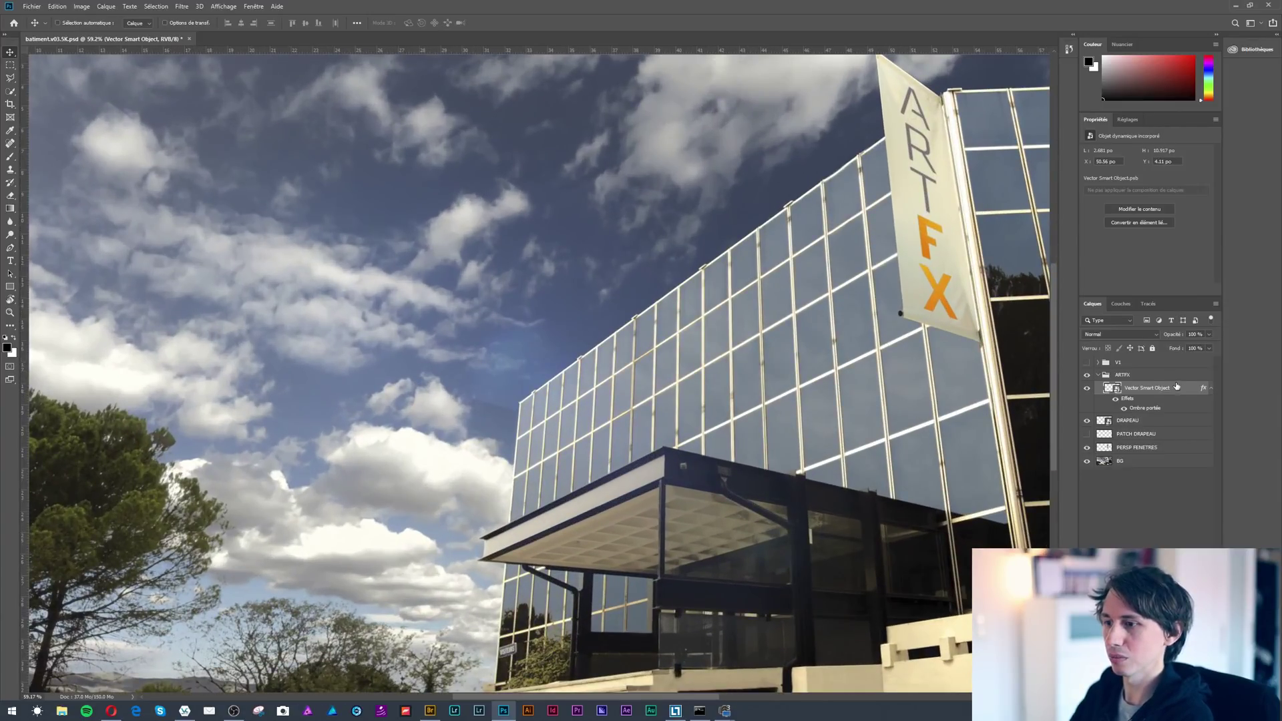
{"action": "key", "text": "ctrl+shift+alt+n"}
{"action": "key", "text": "z"}
{"action": "left_click_drag", "start_coordinate": [494, 347], "coordinate": [505, 361]}
{"action": "key", "text": "s"}
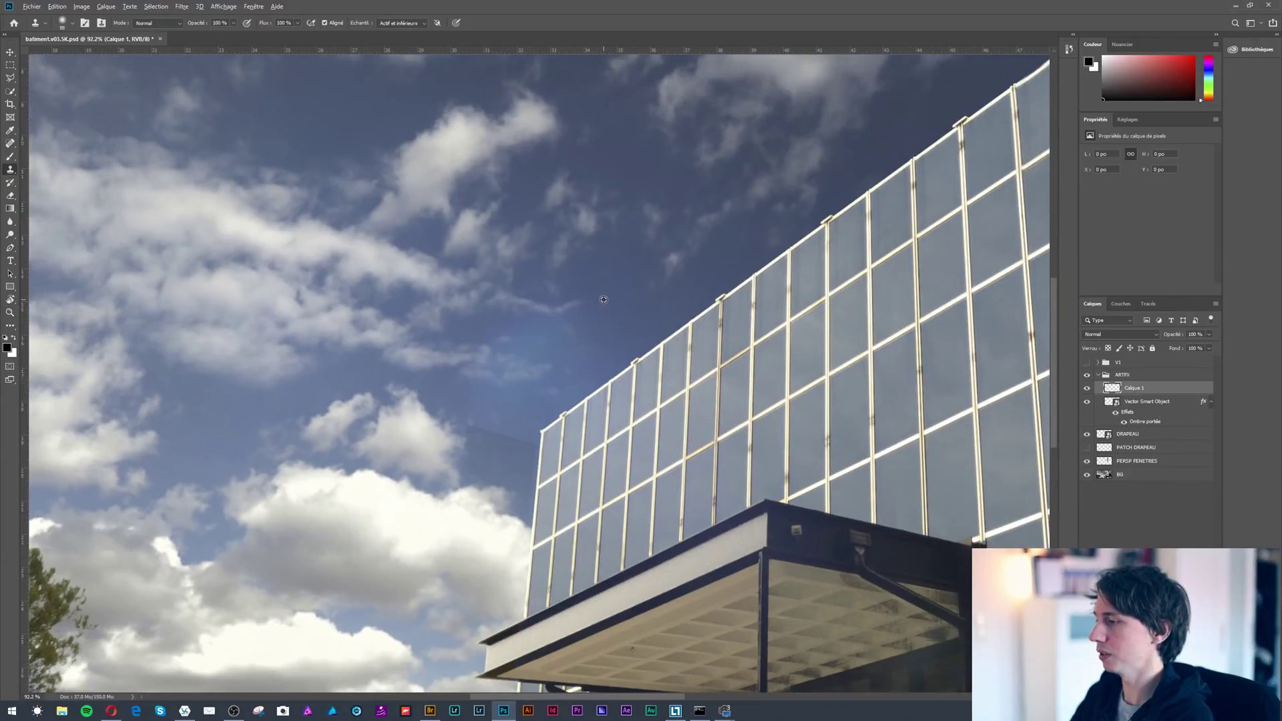
{"action": "left_click_drag", "start_coordinate": [587, 263], "coordinate": [661, 255]}
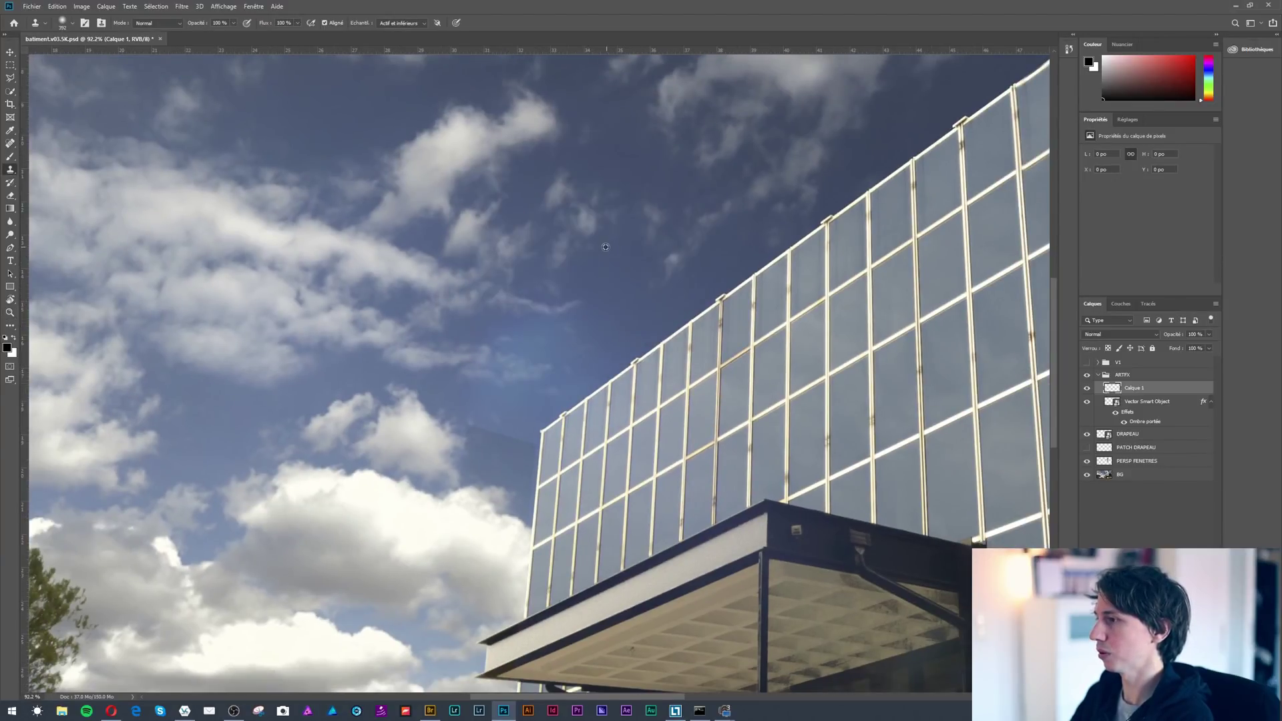
{"action": "left_click_drag", "start_coordinate": [184, 25], "coordinate": [172, 25]}
Outline the far-left end of the glass facade with the Polygonal Lasso and invert the selection to protect the building.
{"action": "key", "text": "l"}
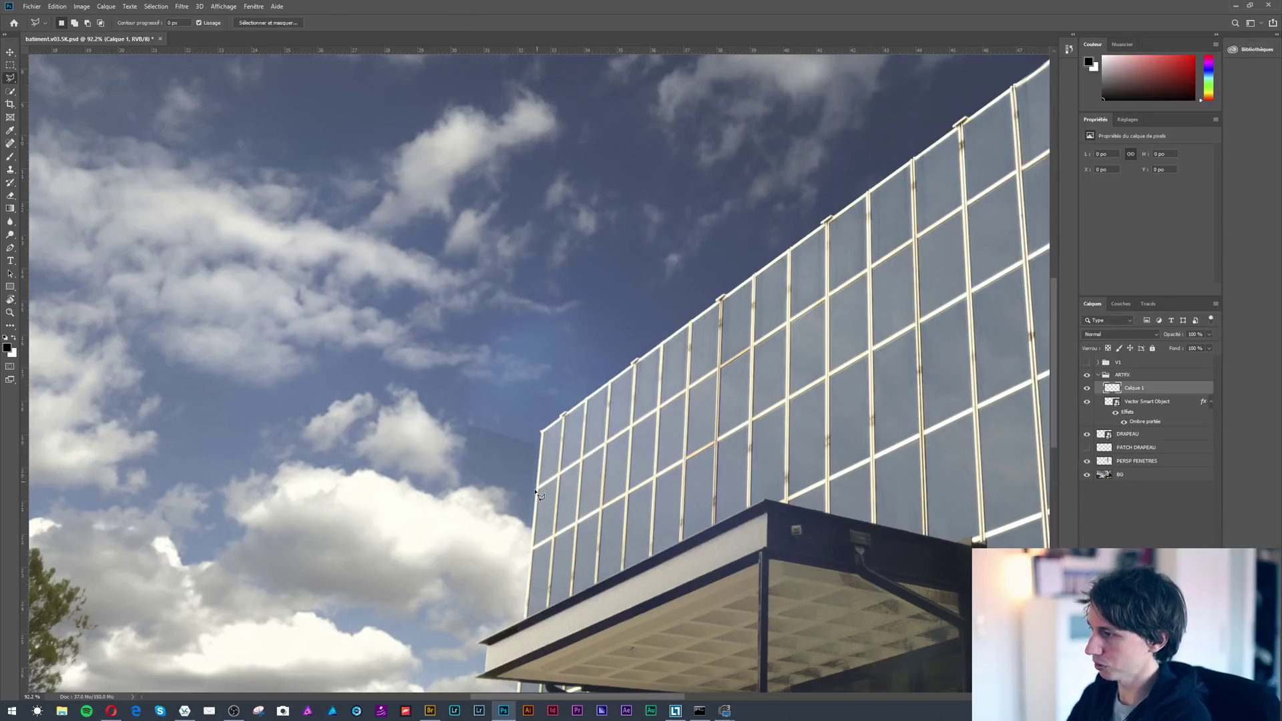
{"action": "mouse_move", "coordinate": [529, 576]}
{"action": "left_mouse_down"}
{"action": "mouse_move", "coordinate": [540, 432]}
{"action": "mouse_move", "coordinate": [634, 363]}
{"action": "mouse_move", "coordinate": [721, 402]}
{"action": "mouse_move", "coordinate": [764, 361]}
{"action": "mouse_move", "coordinate": [730, 310]}
{"action": "mouse_move", "coordinate": [709, 307]}
{"action": "mouse_move", "coordinate": [674, 592]}
{"action": "mouse_move", "coordinate": [526, 623]}
{"action": "left_mouse_up"}
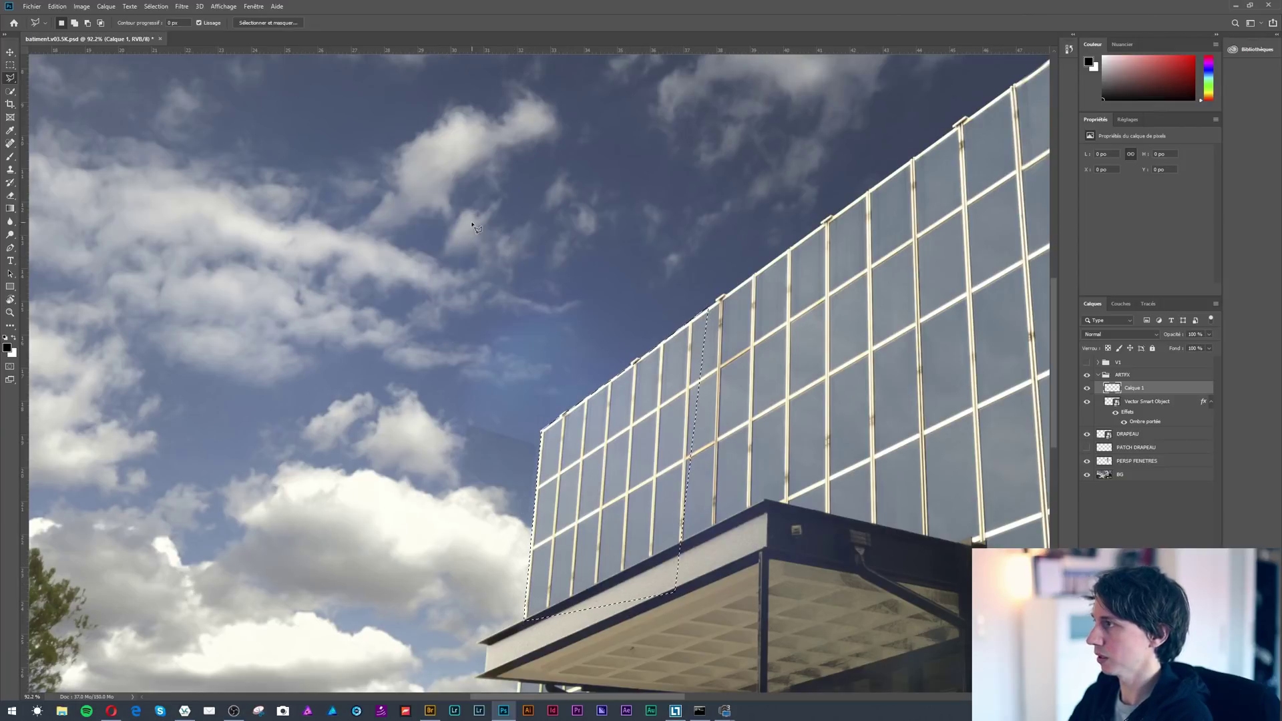
{"action": "left_click", "coordinate": [155, 6]}
{"action": "left_click", "coordinate": [164, 46]}
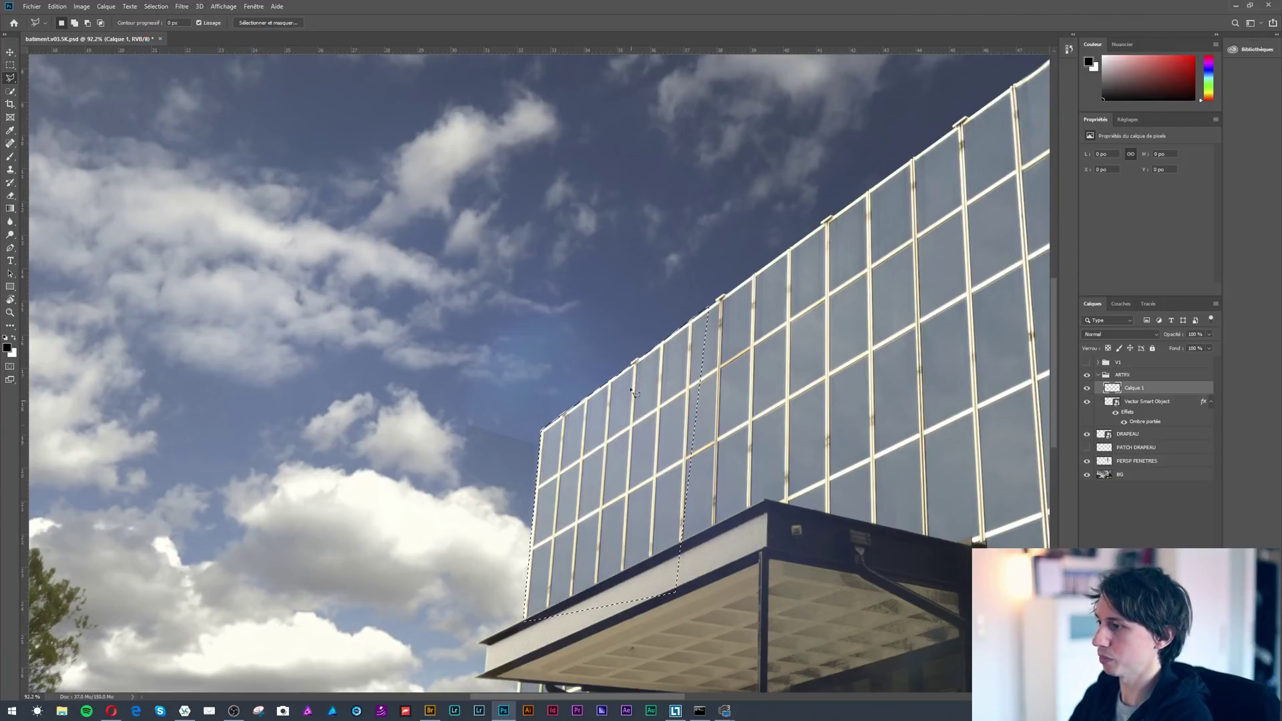
Clone darker sky over the pale patches beside the building's left corner on the new layer, and clear the selection.
{"action": "key", "text": "s"}
{"action": "left_click", "coordinate": [630, 186], "text": "alt"}
{"action": "left_click", "coordinate": [554, 345]}
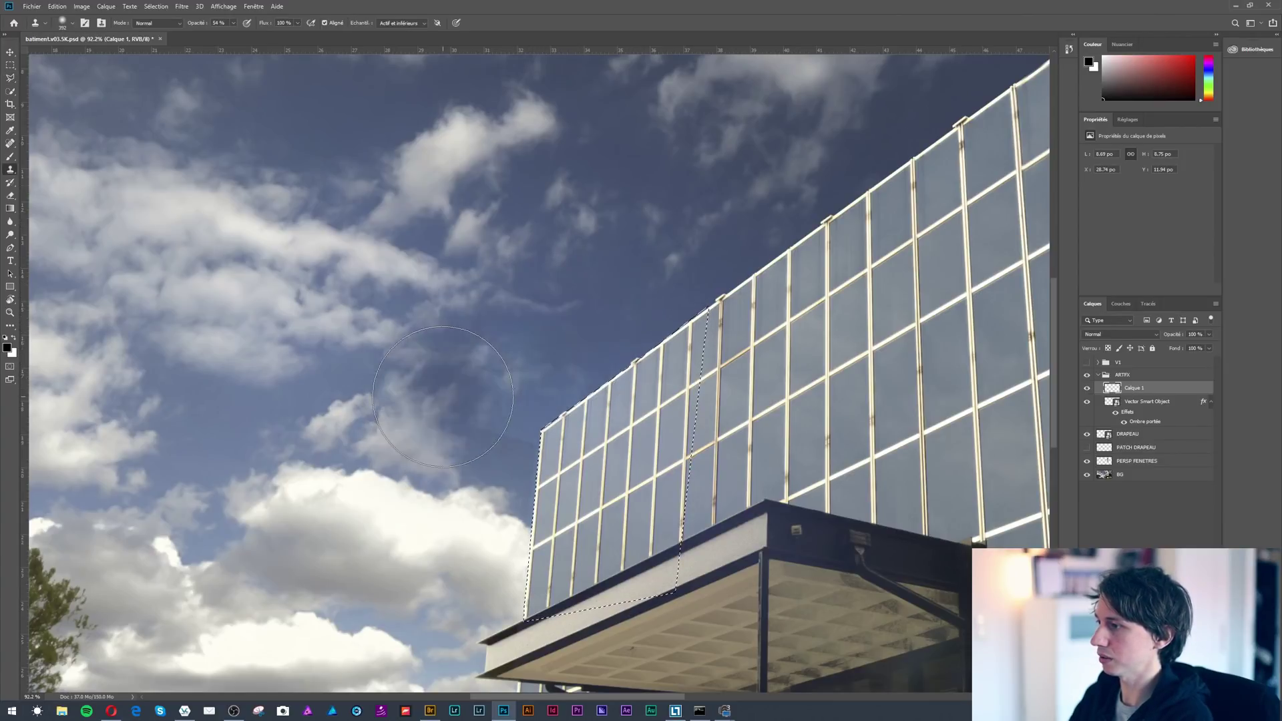
{"action": "left_click", "coordinate": [485, 416]}
{"action": "left_click", "coordinate": [521, 430]}
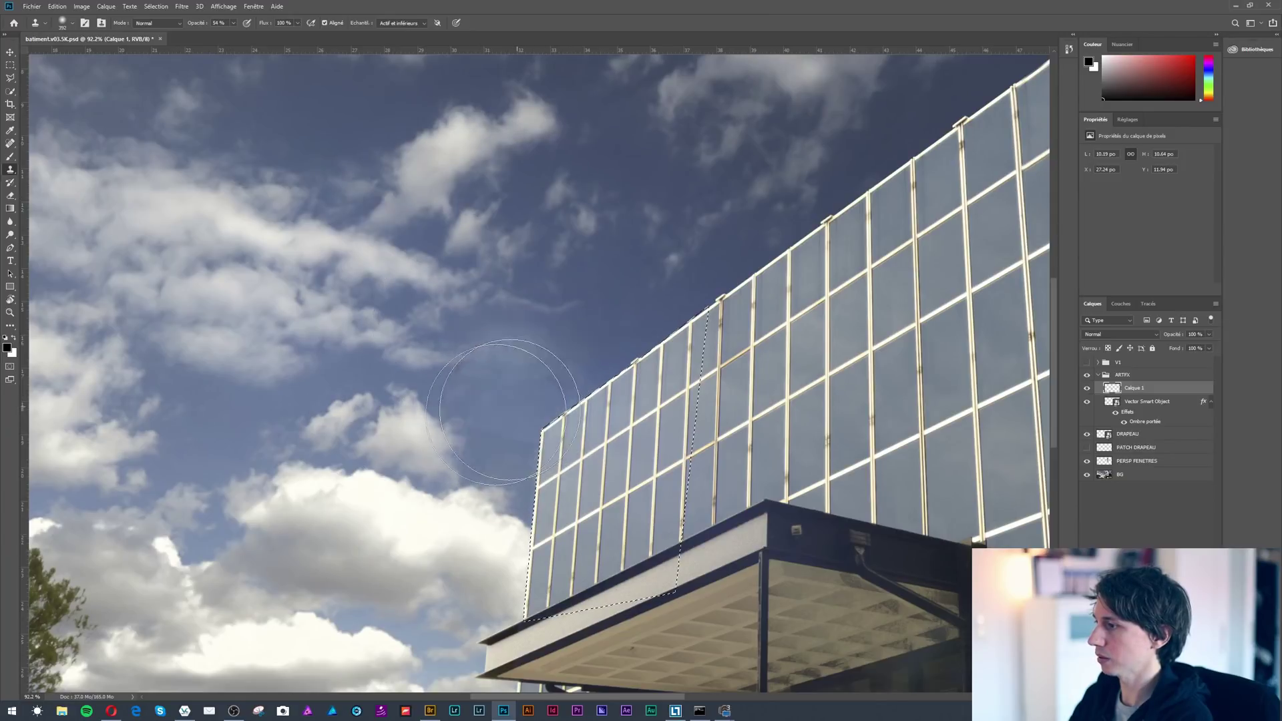
{"action": "left_click", "coordinate": [629, 281], "text": "alt"}
{"action": "left_click", "coordinate": [561, 357]}
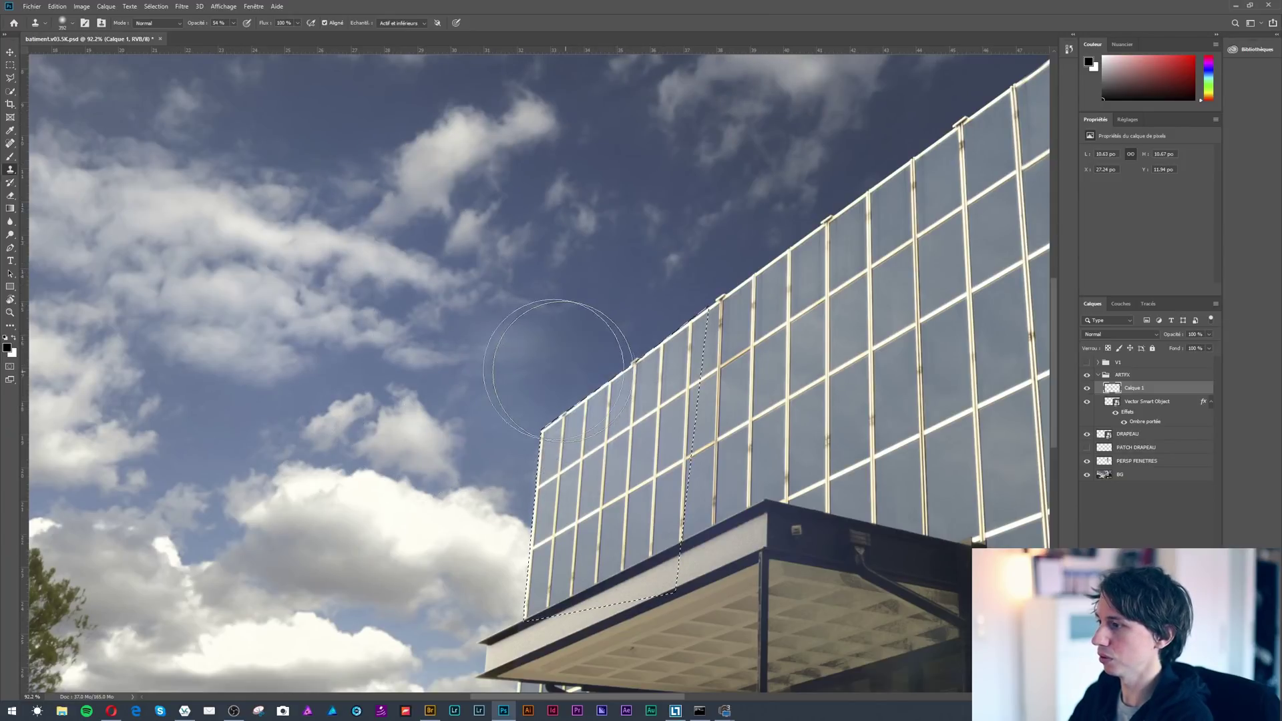
{"action": "left_click_drag", "start_coordinate": [415, 429], "coordinate": [528, 434]}
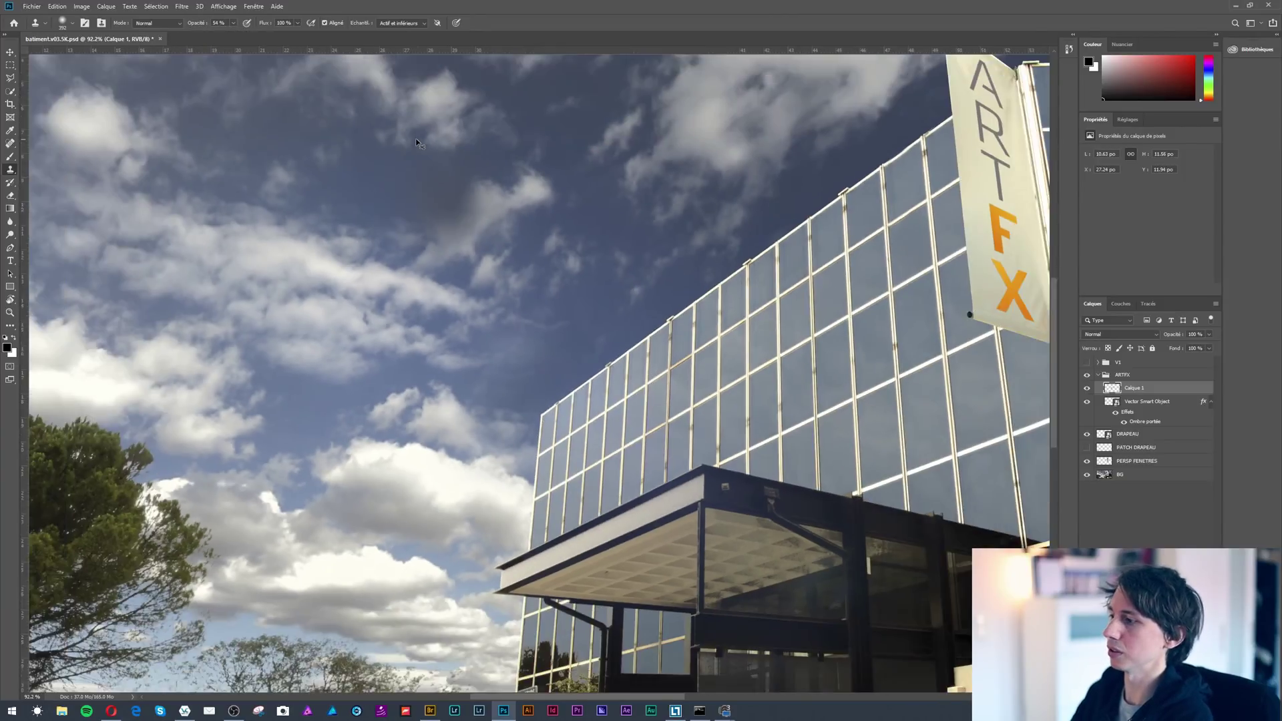
{"action": "key", "text": "ctrl+minus"}
{"action": "key", "text": "ctrl+minus"}
{"action": "key", "text": "ctrl+minus"}
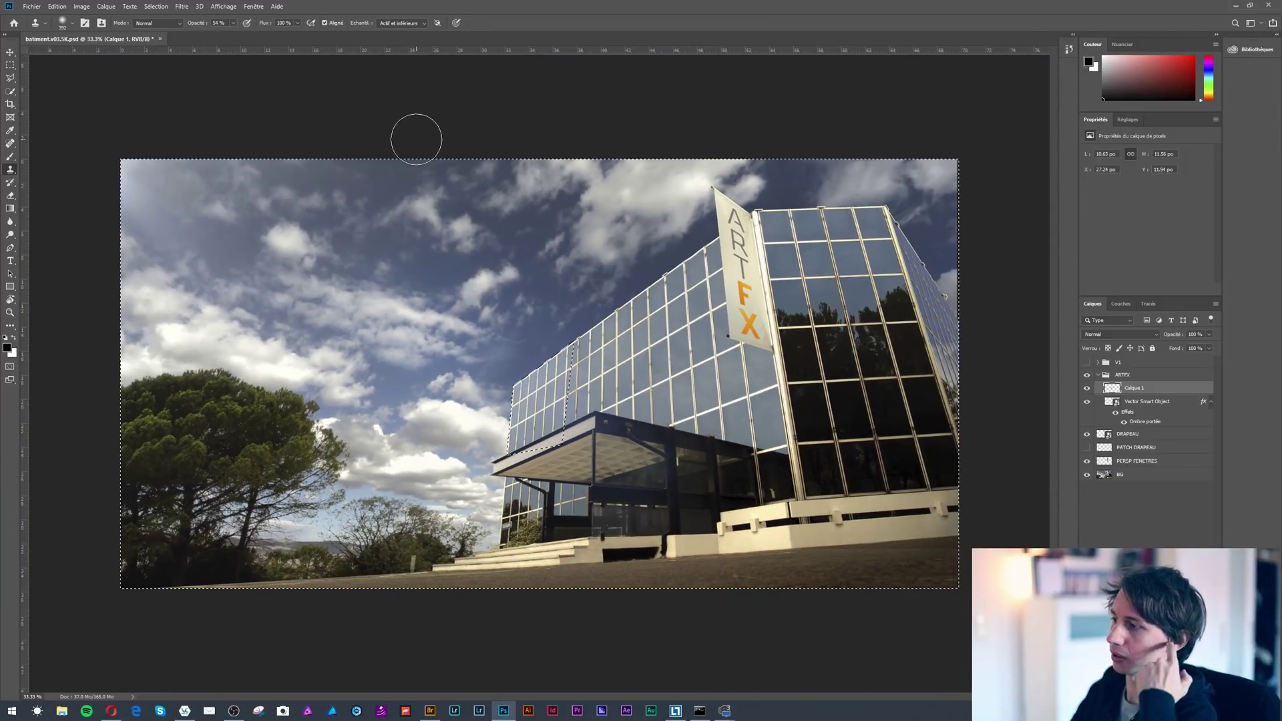
{"action": "key", "text": "ctrl+d"}
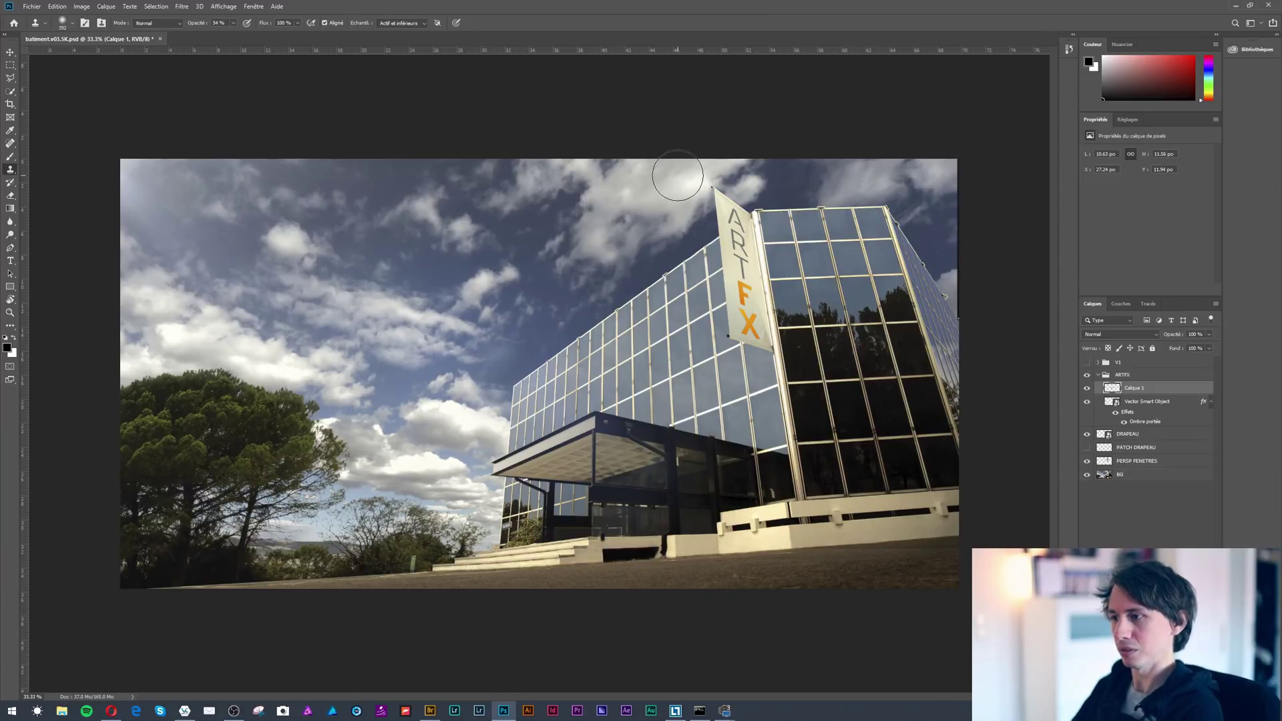
Put the collapsed ARTFX group and the DRAPEAU and PATCH DRAPEAU layers into a new group named V2.
{"action": "key", "text": "v"}
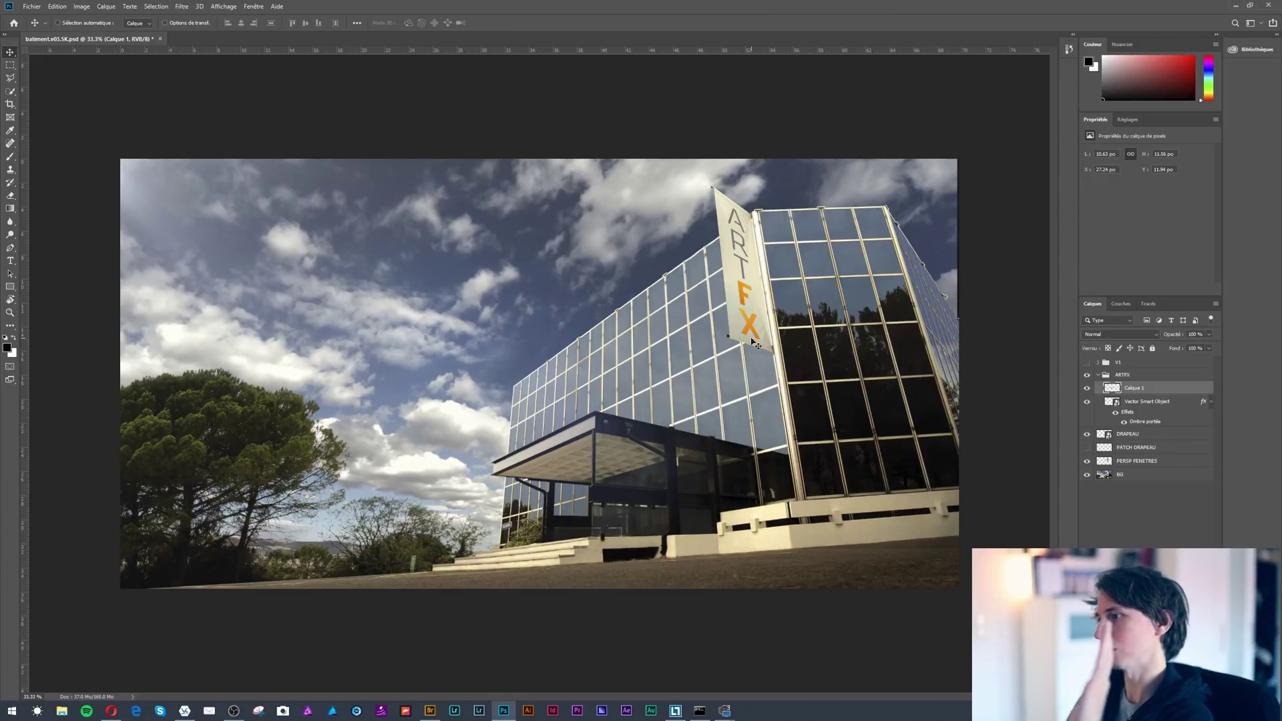
{"action": "left_click", "coordinate": [1098, 375]}
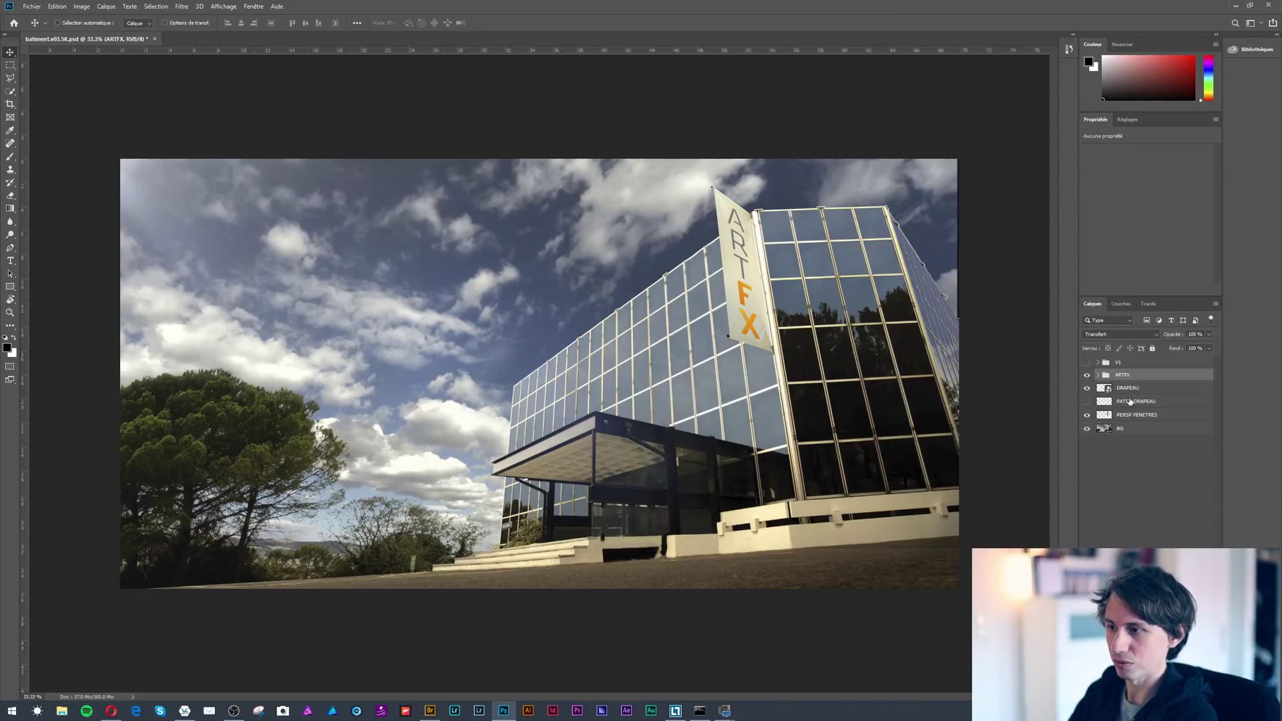
{"action": "left_click", "coordinate": [1129, 401], "text": "shift"}
{"action": "key", "text": "ctrl+g"}
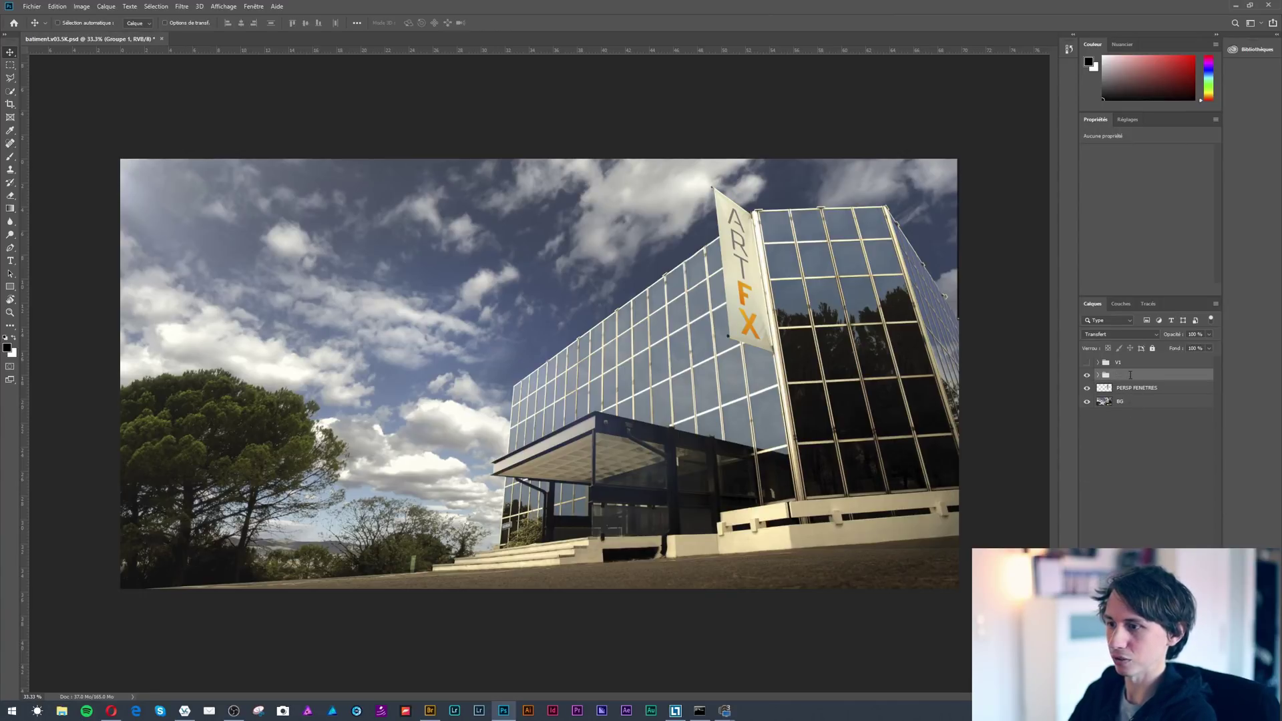
Move the PERSP FENETRES layer into the V2 group and collapse the group.
{"action": "left_click_drag", "start_coordinate": [1112, 388], "coordinate": [1155, 425]}
{"action": "left_click", "coordinate": [1098, 378]}
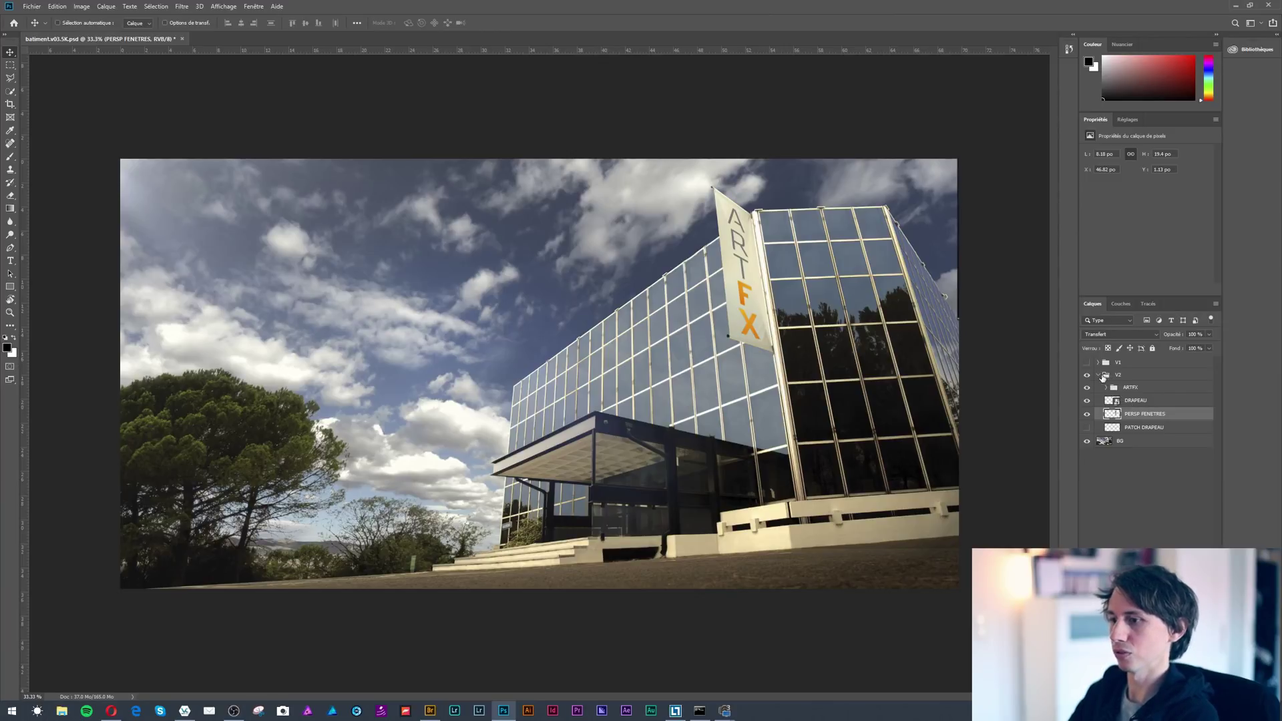
{"action": "left_click", "coordinate": [1103, 377]}
{"action": "left_click", "coordinate": [1099, 375]}
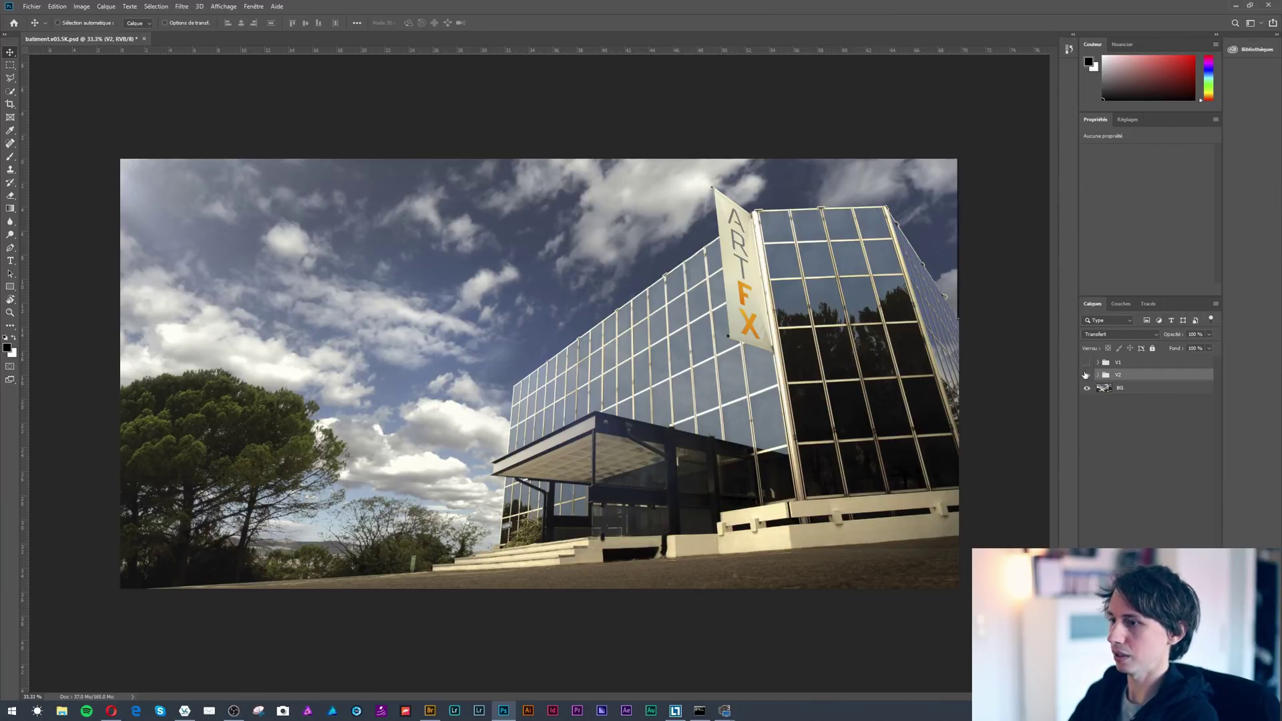
Hide the V2 group, show V1, and make the lowest PATCH layer inside V1 visible.
{"action": "left_click", "coordinate": [1086, 376]}
{"action": "left_click", "coordinate": [1087, 363]}
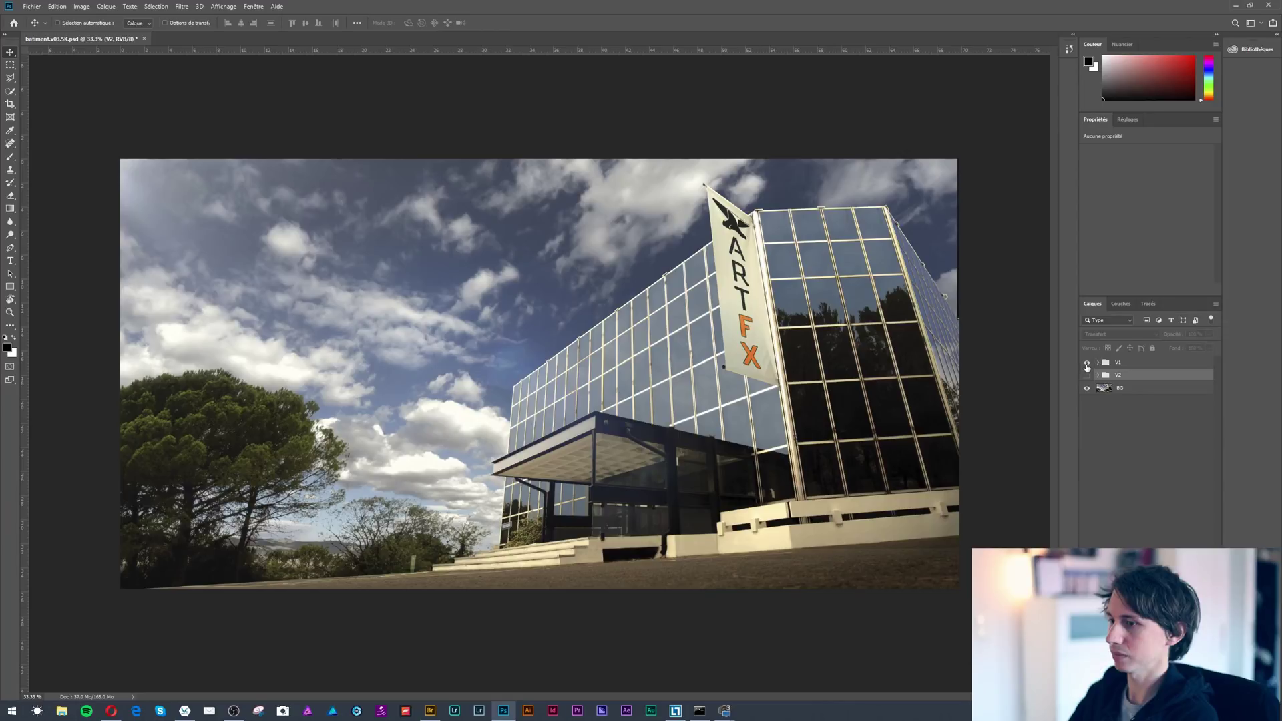
{"action": "left_click", "coordinate": [1097, 363]}
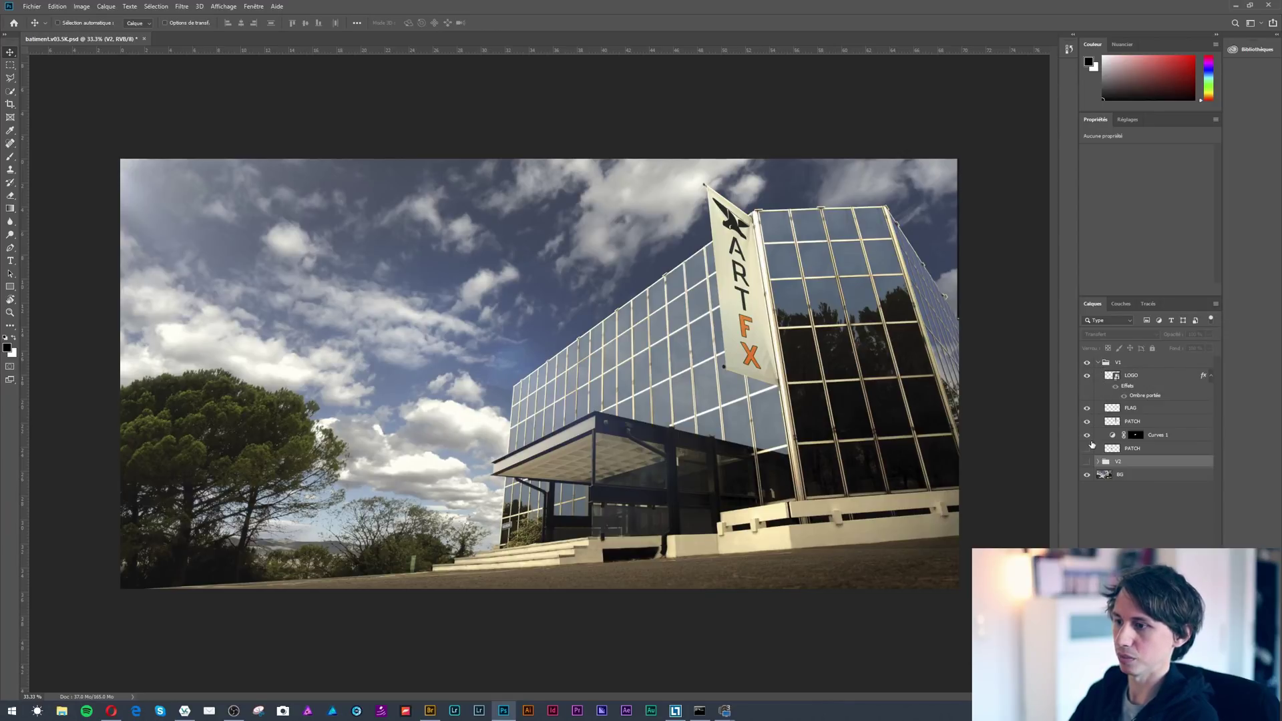
{"action": "left_click", "coordinate": [1087, 448]}
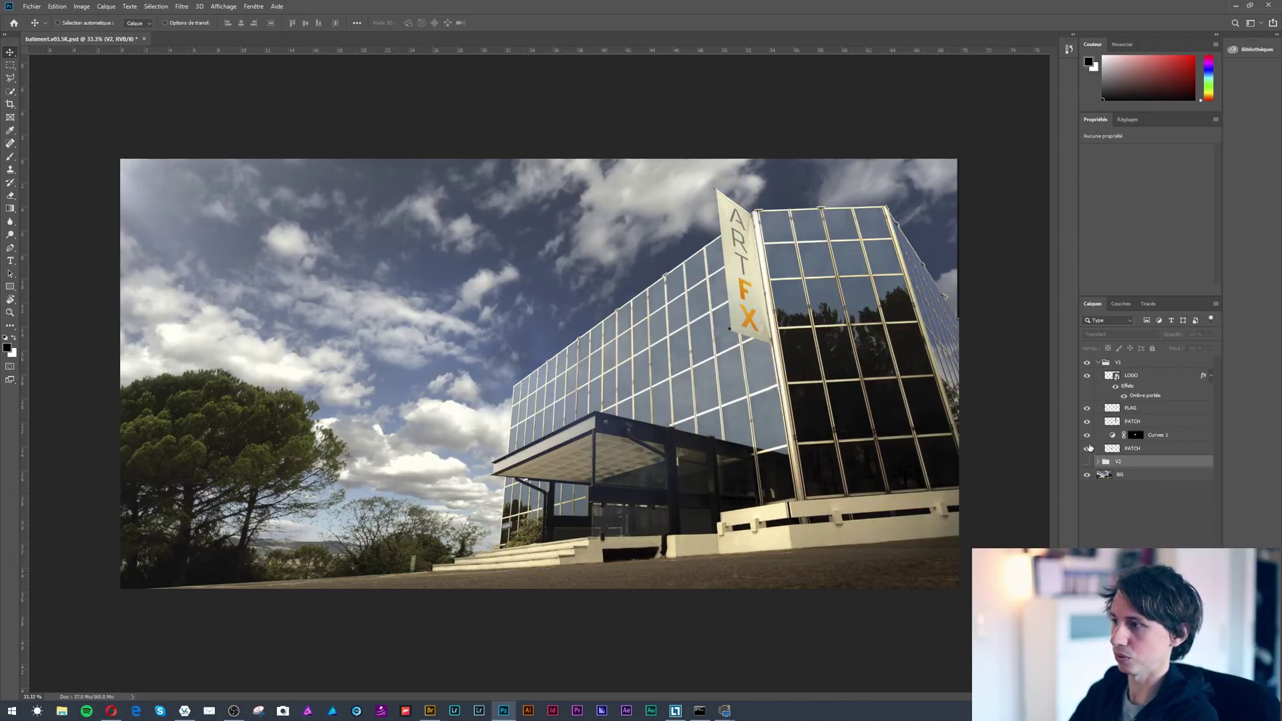
{"action": "left_click", "coordinate": [1097, 363]}
Compare the V1 and V2 banner versions by showing each group alternately, leaving only V2 visible above the background.
{"action": "left_click", "coordinate": [1087, 362]}
{"action": "left_click", "coordinate": [1088, 375]}
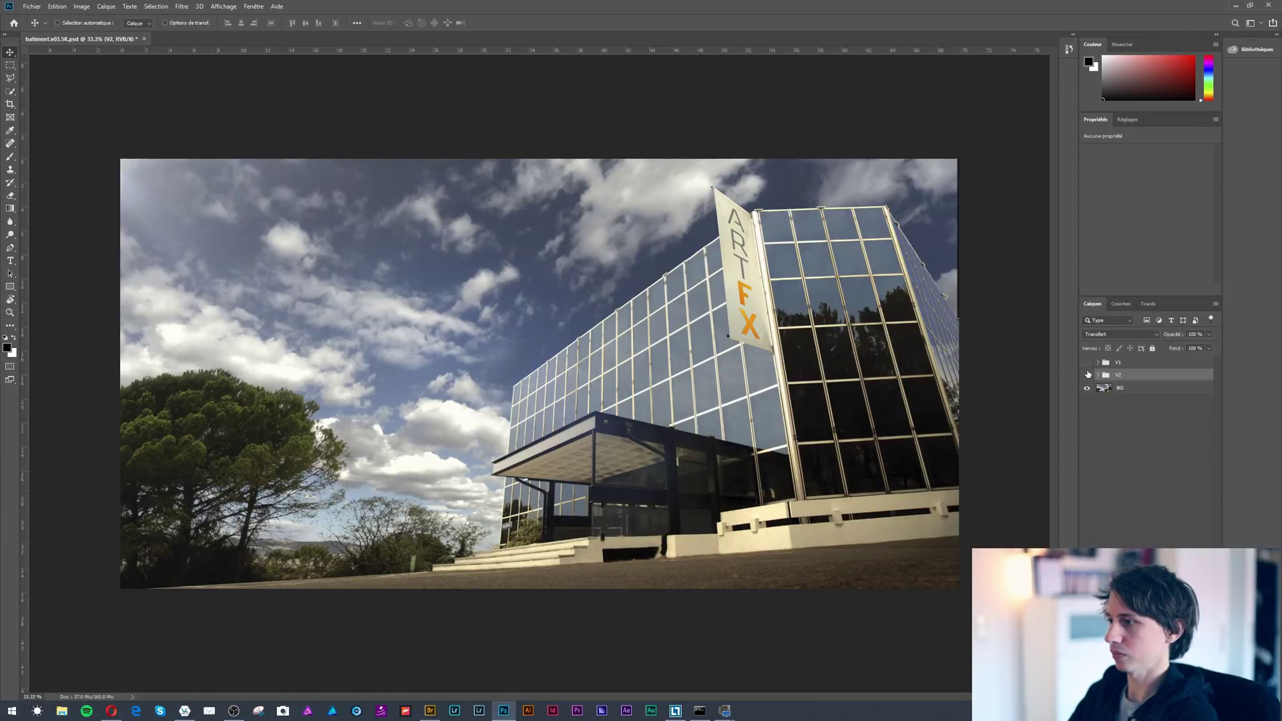
{"action": "left_click", "coordinate": [1087, 376]}
{"action": "left_click", "coordinate": [1088, 362]}
{"action": "left_click", "coordinate": [1087, 363]}
{"action": "left_click", "coordinate": [1088, 362]}
{"action": "left_click", "coordinate": [1087, 362]}
{"action": "left_click", "coordinate": [1088, 362]}
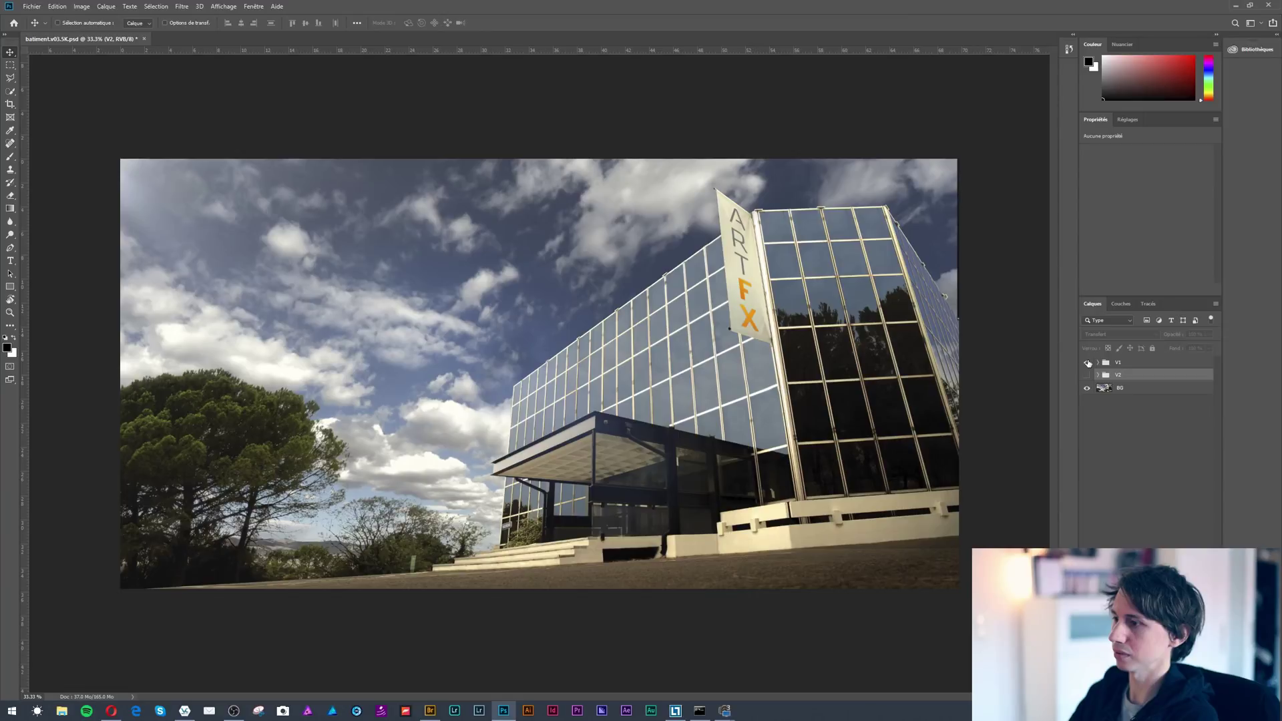
{"action": "left_click", "coordinate": [1087, 363]}
{"action": "left_click", "coordinate": [1087, 374]}
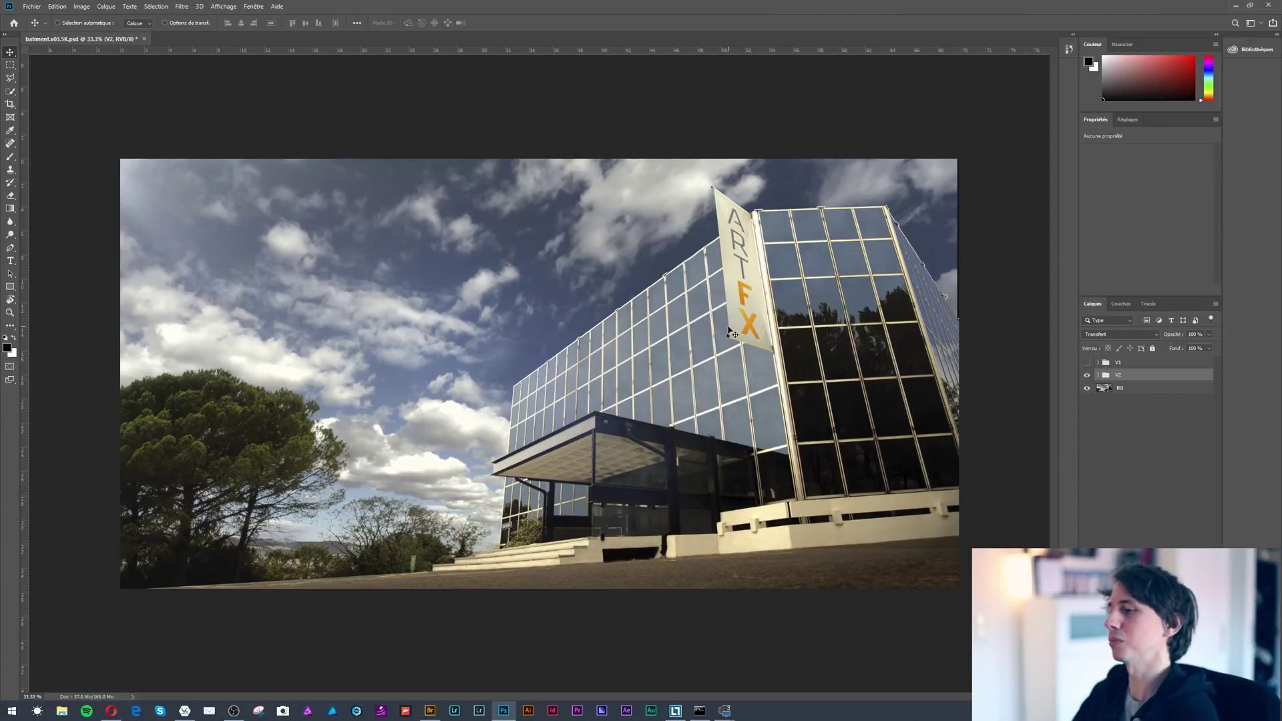
{"action": "left_click", "coordinate": [1087, 363]}
{"action": "left_click", "coordinate": [1086, 376]}
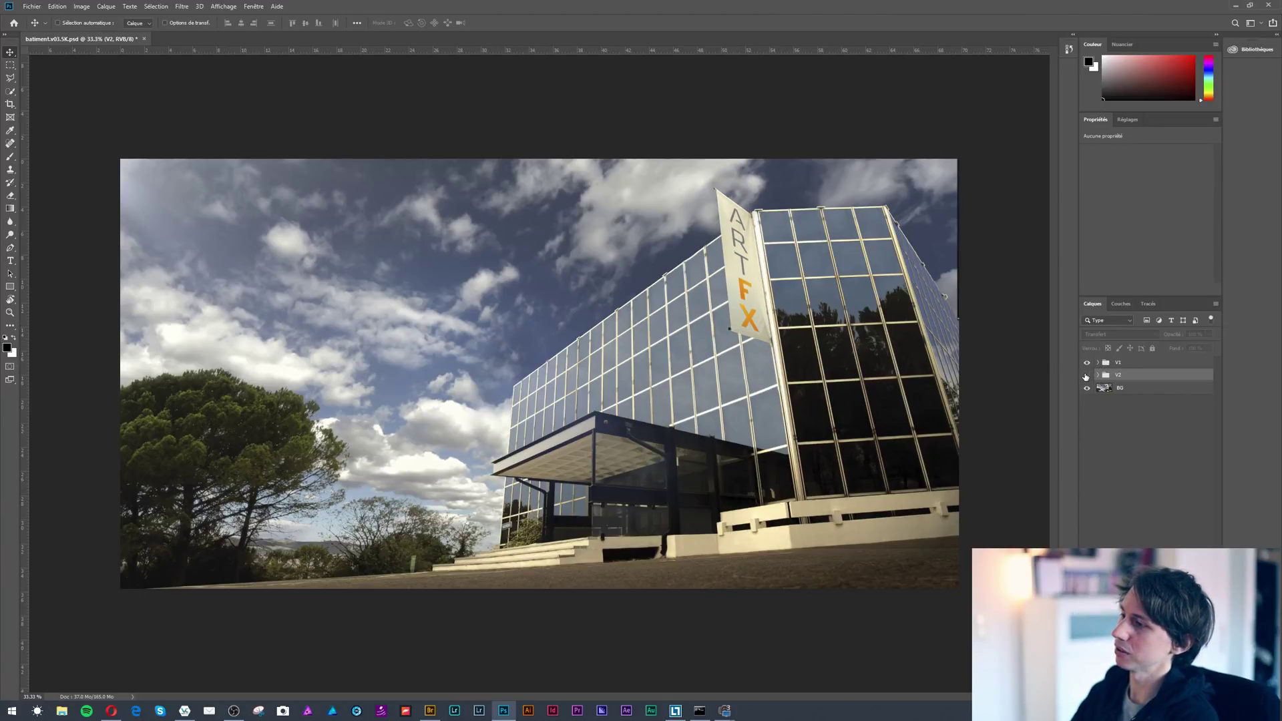
{"action": "left_click", "coordinate": [1087, 375]}
{"action": "left_click", "coordinate": [1087, 362]}
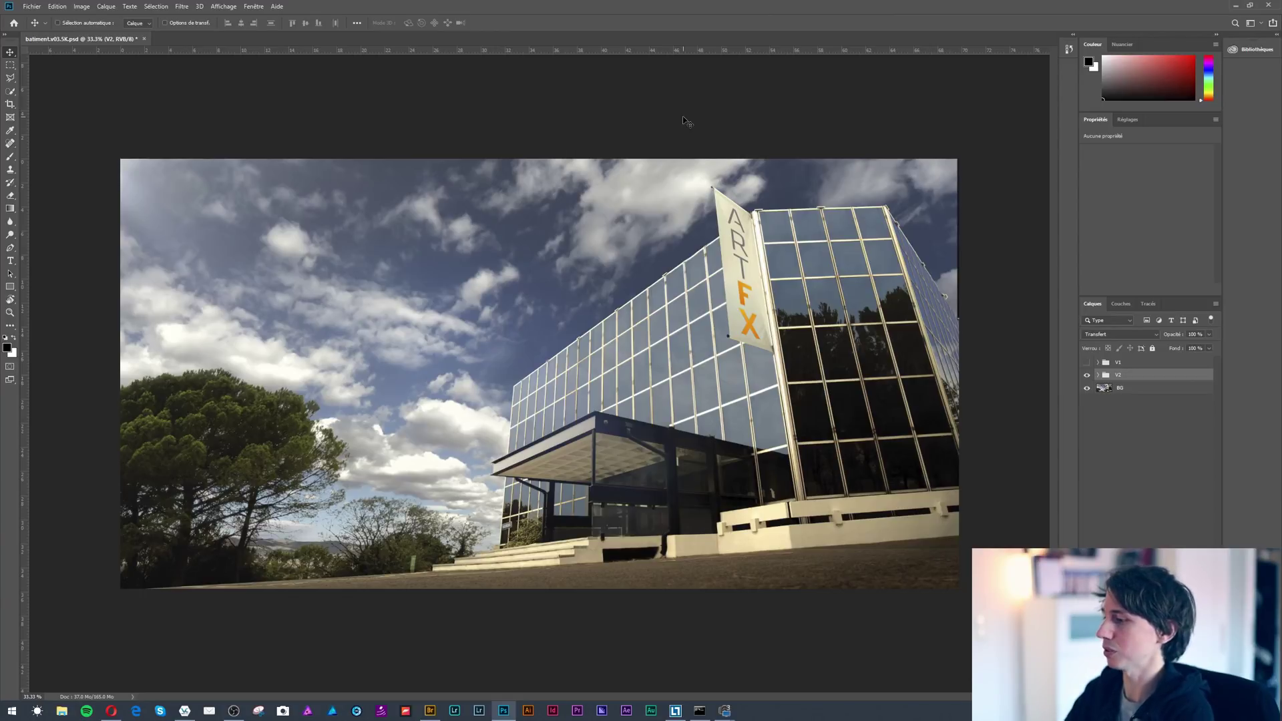
Switch to the Opera browser and open the course search on the Tuto.com page.
{"action": "left_click", "coordinate": [110, 711]}
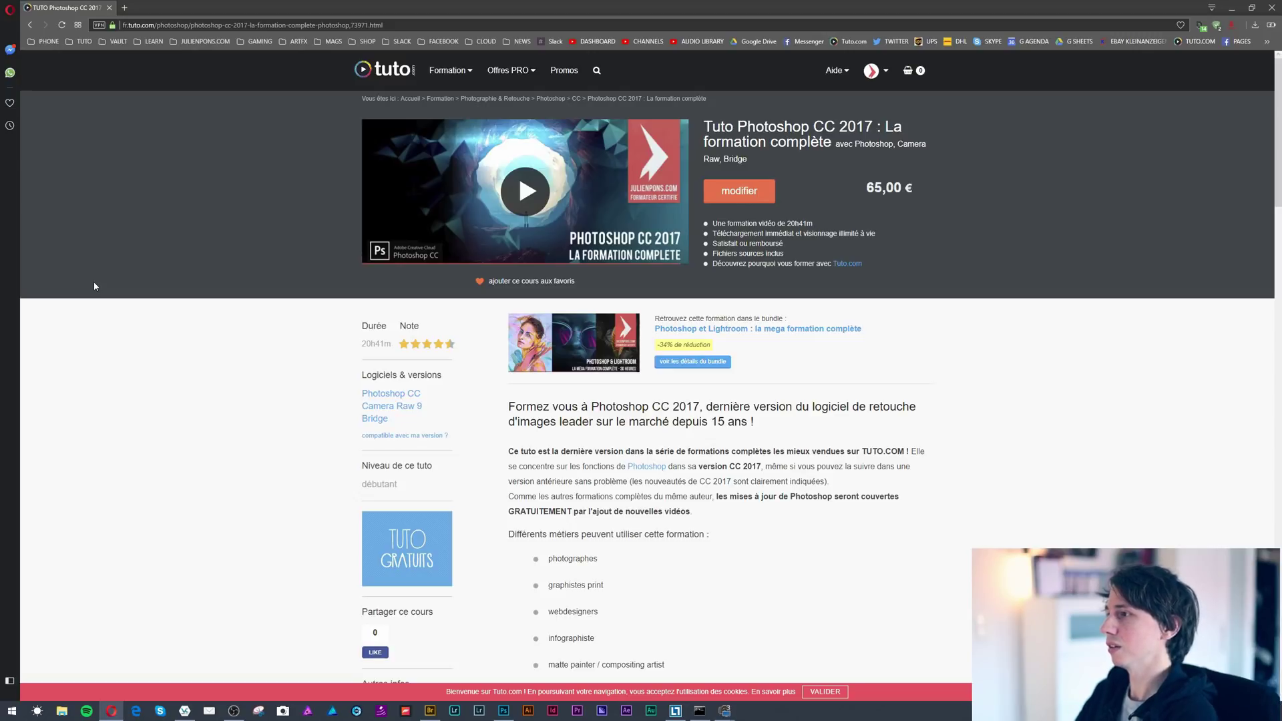
{"action": "left_click", "coordinate": [596, 70]}
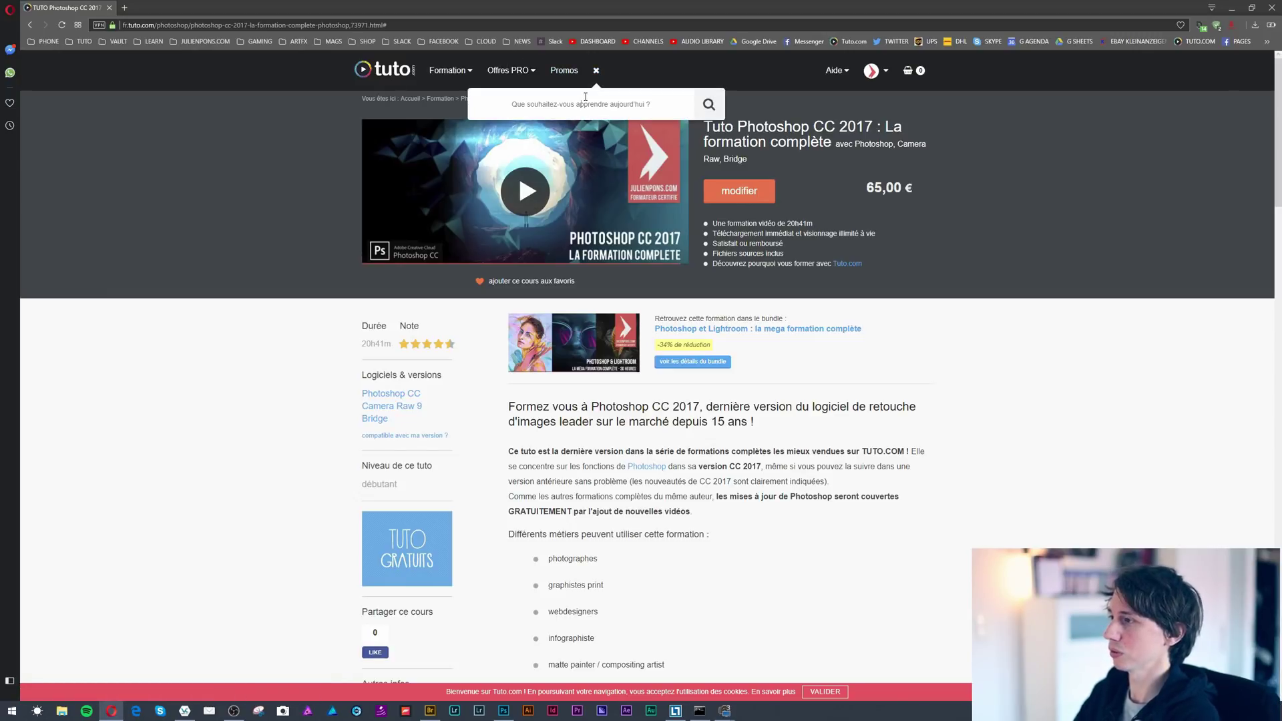